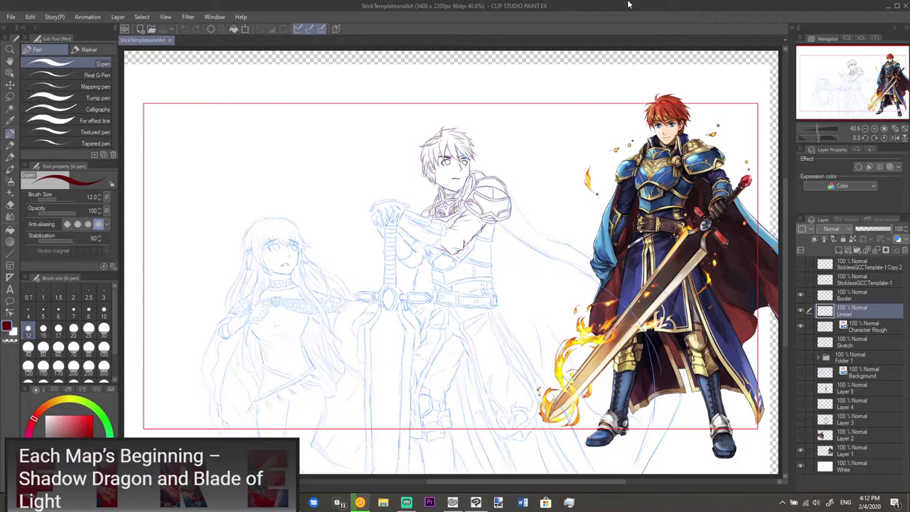
# - Ink a short stroke along the elbow side of the swordsman's bent arm on the Lineart layer
pyautogui.moveTo(483, 223); pyautogui.dragTo(478, 228)
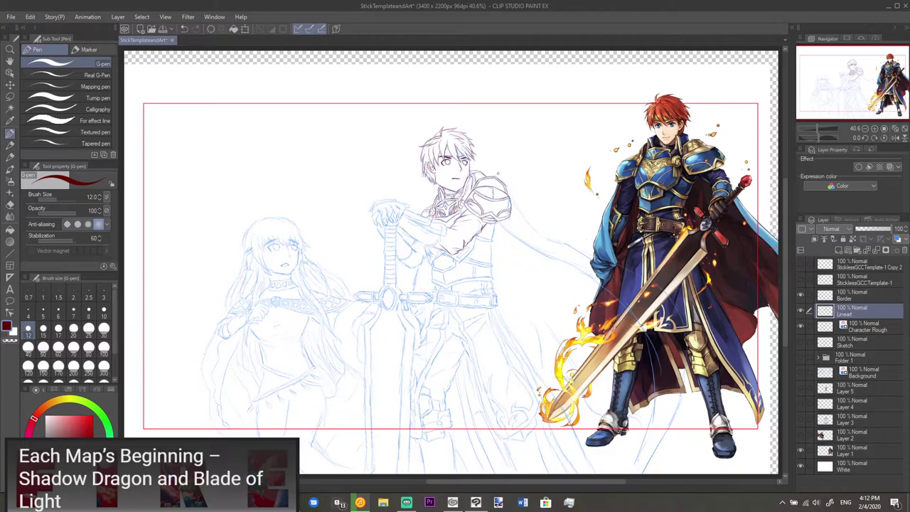
pyautogui.hotkey('ctrl', '-')
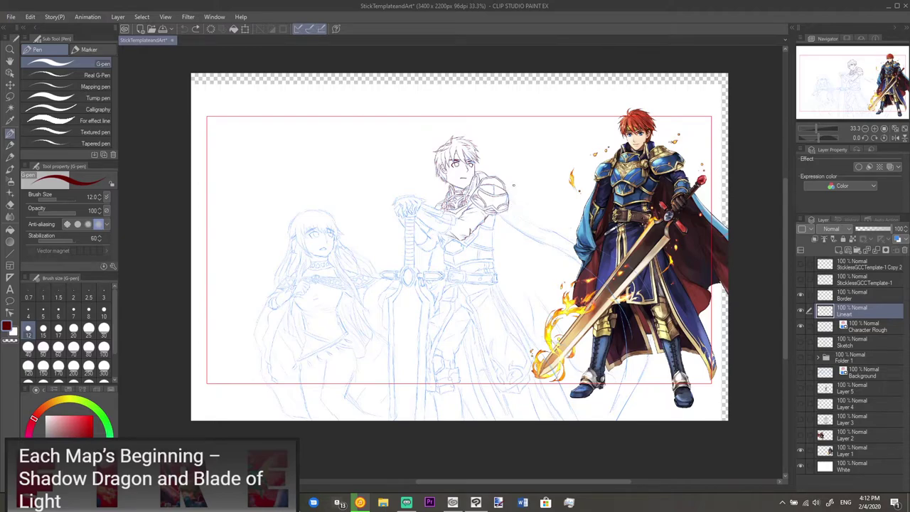
# - Fill the transparent border strips of the White layer with white using the Fill tool, and restore dark red as the drawing colour
pyautogui.click(846, 467)
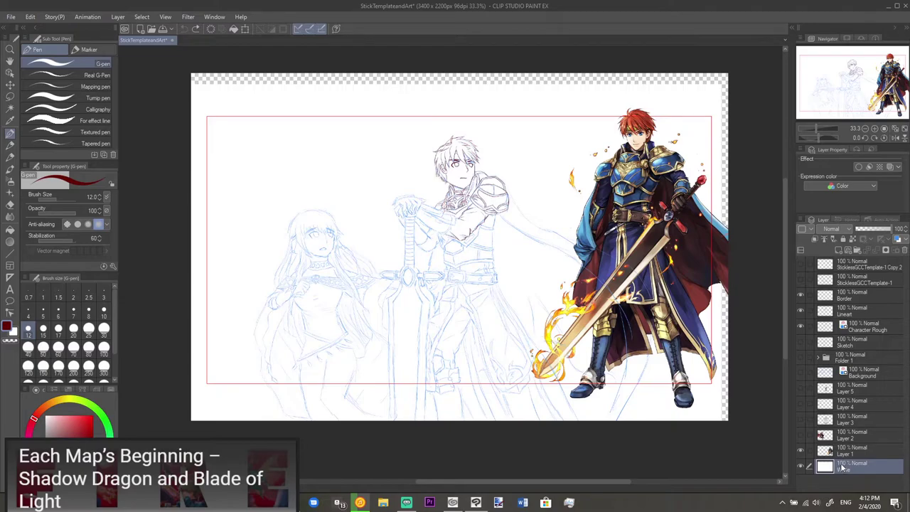
pyautogui.click(800, 467)
pyautogui.click(801, 468)
pyautogui.click(801, 468)
pyautogui.click(801, 467)
pyautogui.click(9, 229)
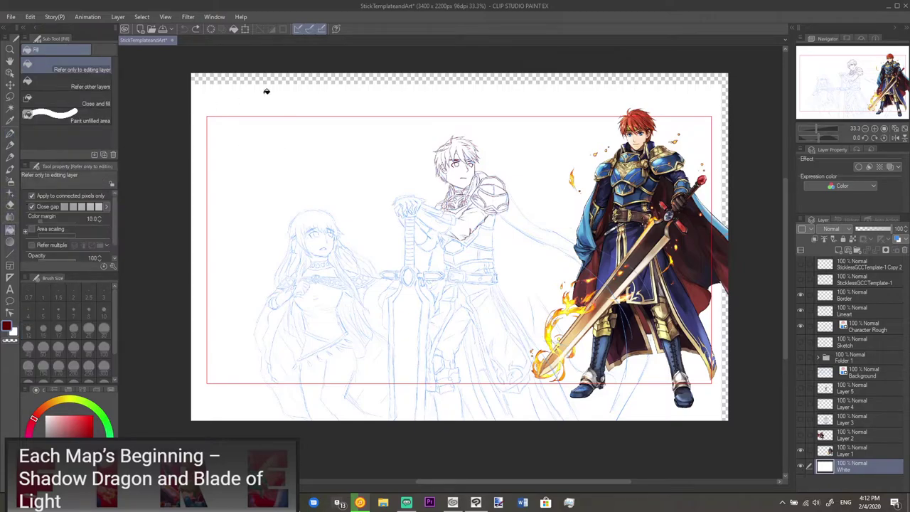
pyautogui.click(13, 329)
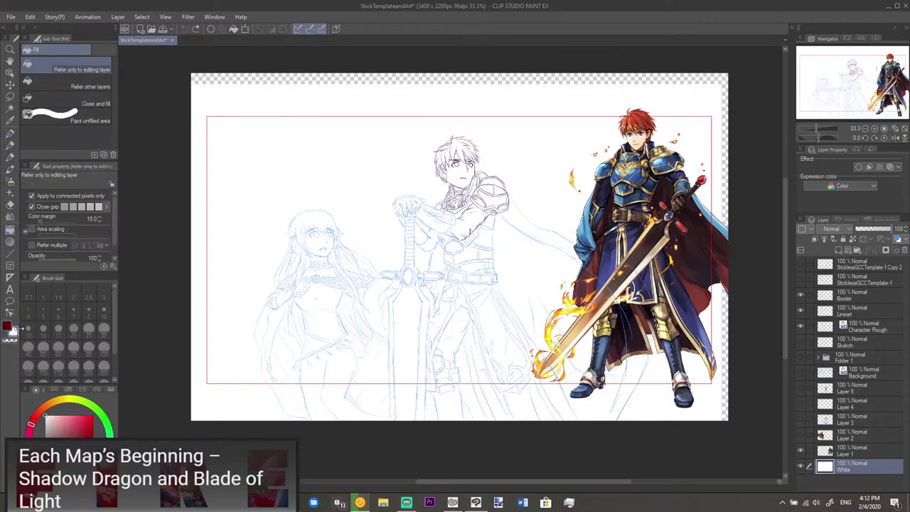
pyautogui.click(301, 78)
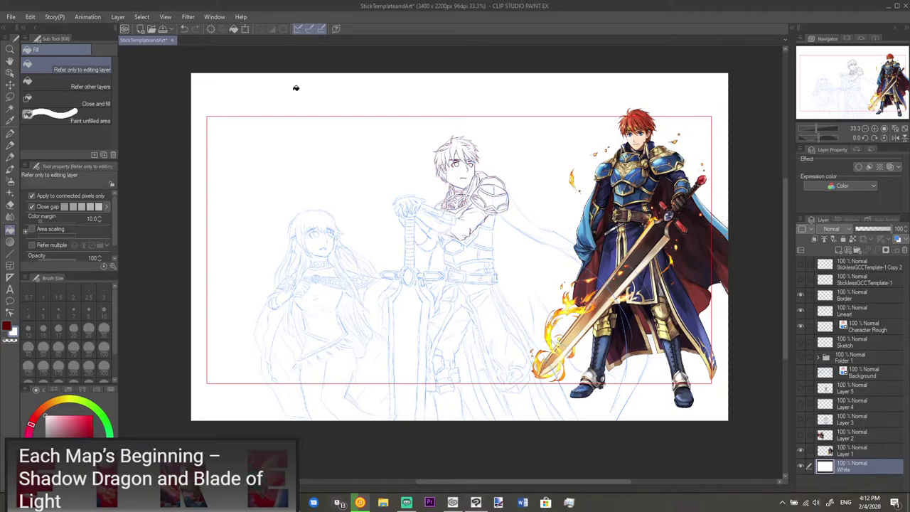
pyautogui.click(8, 325)
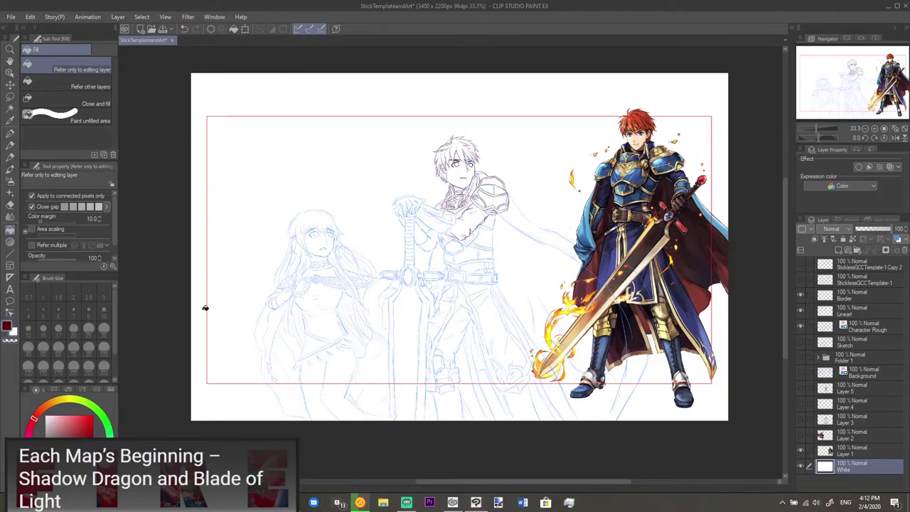
# - On the Lineart layer, ink the swordsman's side line running from beneath the shoulder armor to the chest band with the G-pen
pyautogui.click(859, 339)
pyautogui.click(862, 329)
pyautogui.click(856, 313)
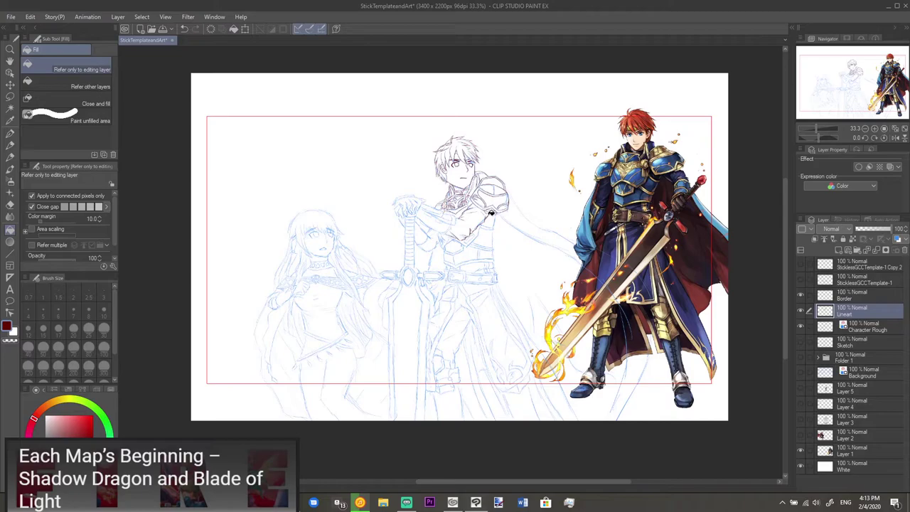
pyautogui.press('p')
pyautogui.scroll(5, 490, 212)
pyautogui.moveTo(456, 228); pyautogui.dragTo(569, 204)
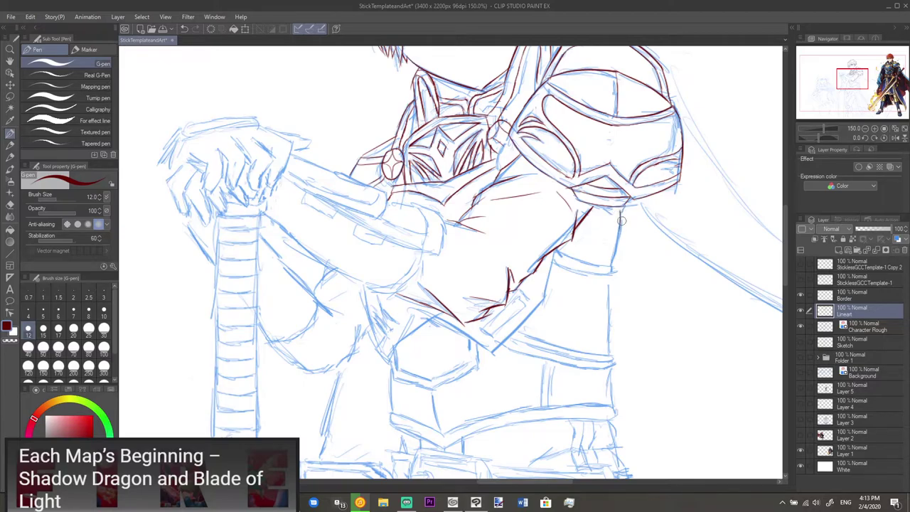
pyautogui.moveTo(618, 235); pyautogui.dragTo(616, 258)
pyautogui.moveTo(619, 253); pyautogui.dragTo(616, 265)
pyautogui.press('e')
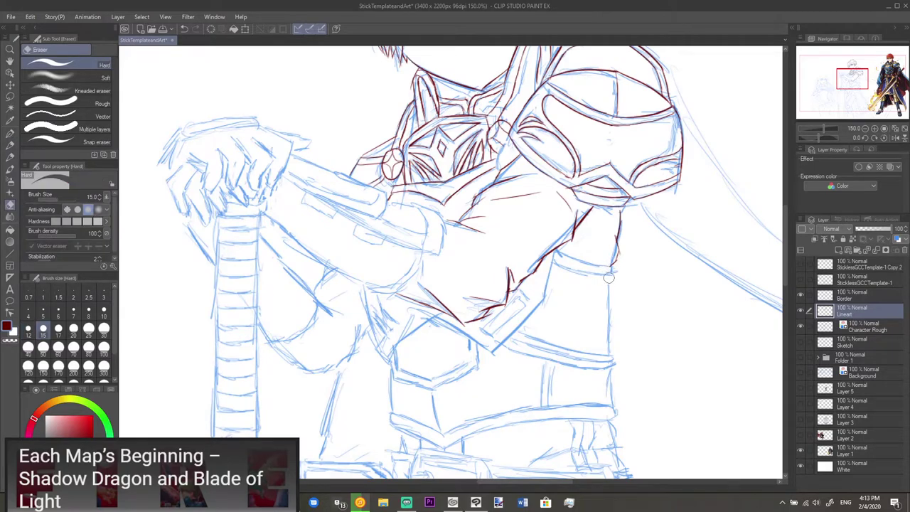
# - Ink the curved elbow edge of the sleeve beneath the swordsman's forearm guard and clean up the stroke
pyautogui.press('p')
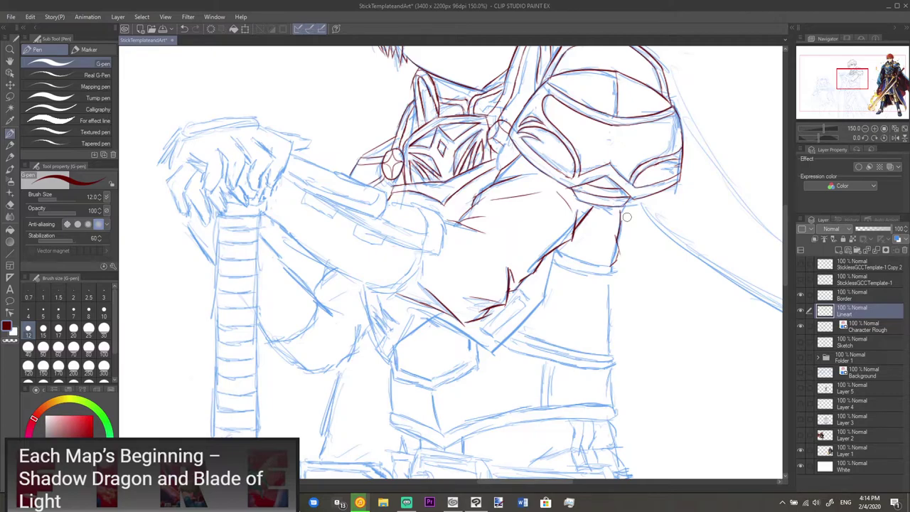
pyautogui.moveTo(483, 251)
pyautogui.mouseDown()
pyautogui.moveTo(550, 300)
pyautogui.moveTo(544, 292)
pyautogui.mouseUp()
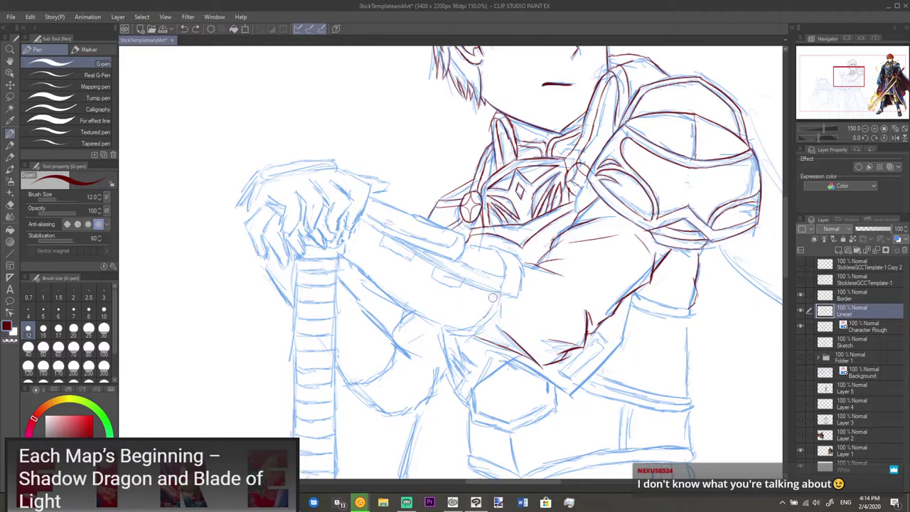
pyautogui.moveTo(498, 294); pyautogui.dragTo(451, 328)
pyautogui.moveTo(445, 327)
pyautogui.mouseDown()
pyautogui.moveTo(467, 332)
pyautogui.moveTo(497, 313)
pyautogui.moveTo(500, 299)
pyautogui.moveTo(475, 333)
pyautogui.moveTo(448, 331)
pyautogui.moveTo(469, 335)
pyautogui.mouseUp()
pyautogui.hotkey('ctrl', 'z')
pyautogui.hotkey('ctrl', 'z')
pyautogui.hotkey('ctrl', 'z')
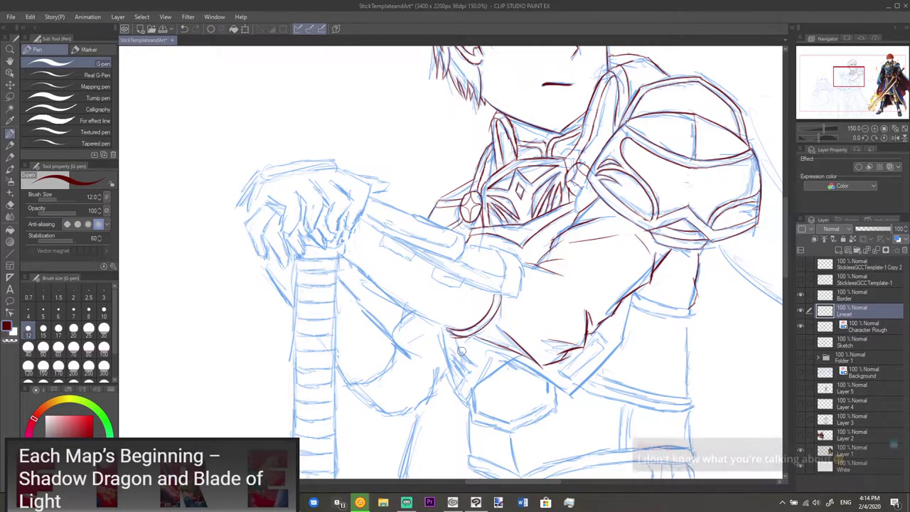
pyautogui.press('e')
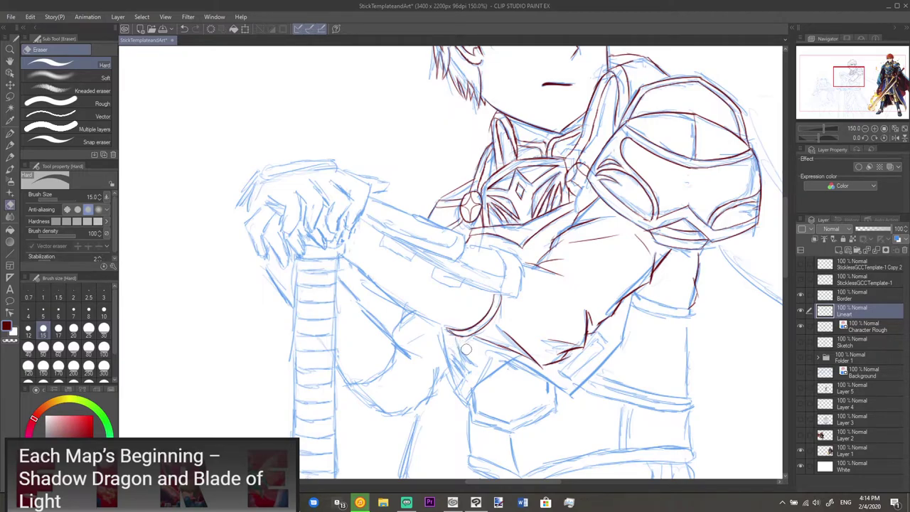
# - Ink the lower edge of the swordsman's forearm guard and the small strap tab below it, erasing stray ends
pyautogui.press('p')
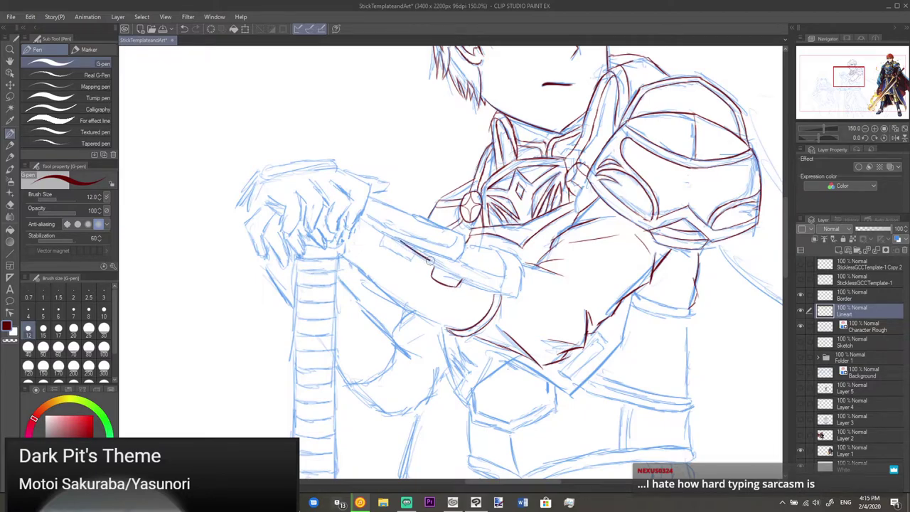
pyautogui.moveTo(398, 240); pyautogui.dragTo(468, 277)
pyautogui.press('e')
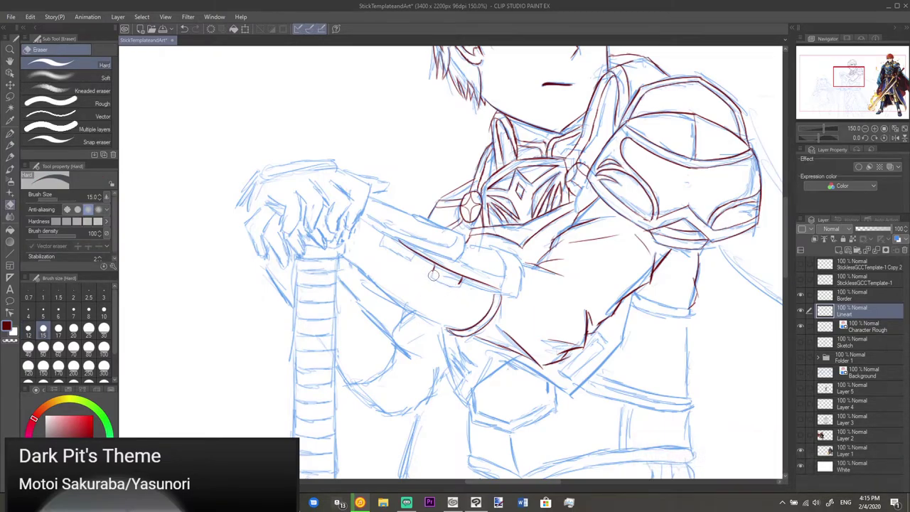
pyautogui.press('p')
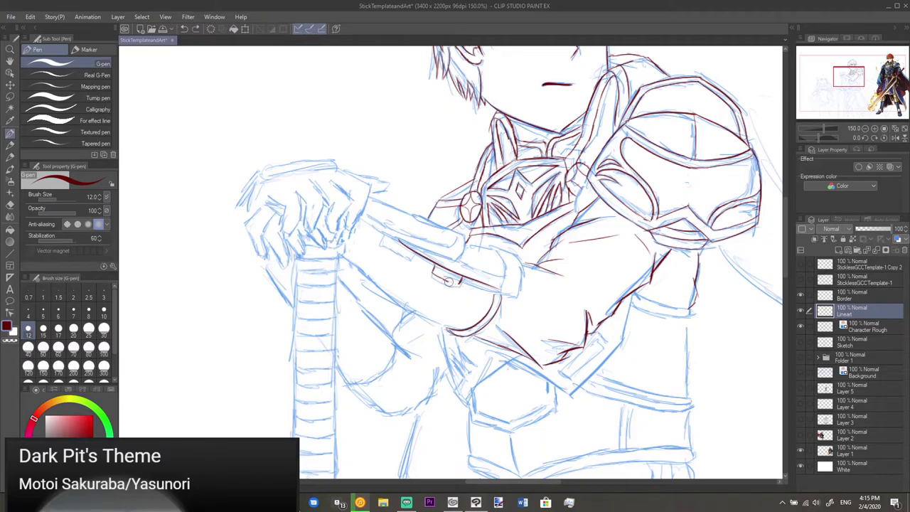
pyautogui.press('e')
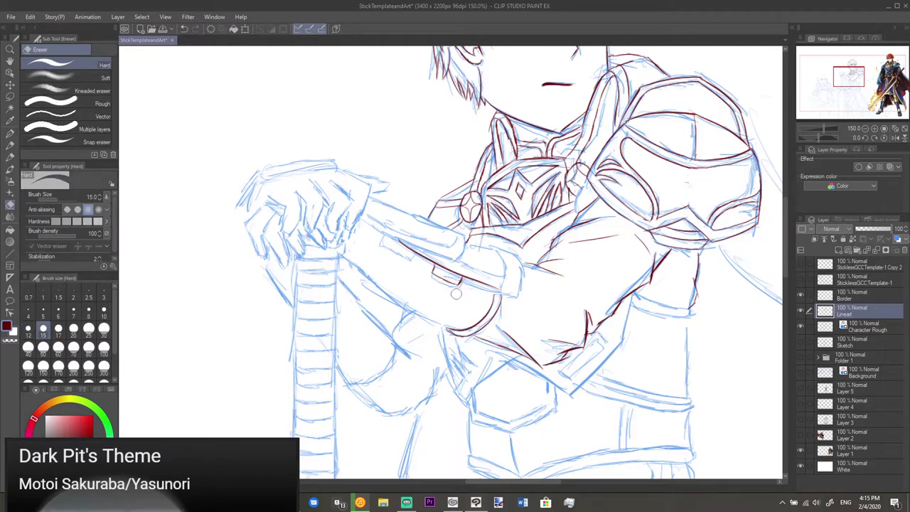
pyautogui.press('p')
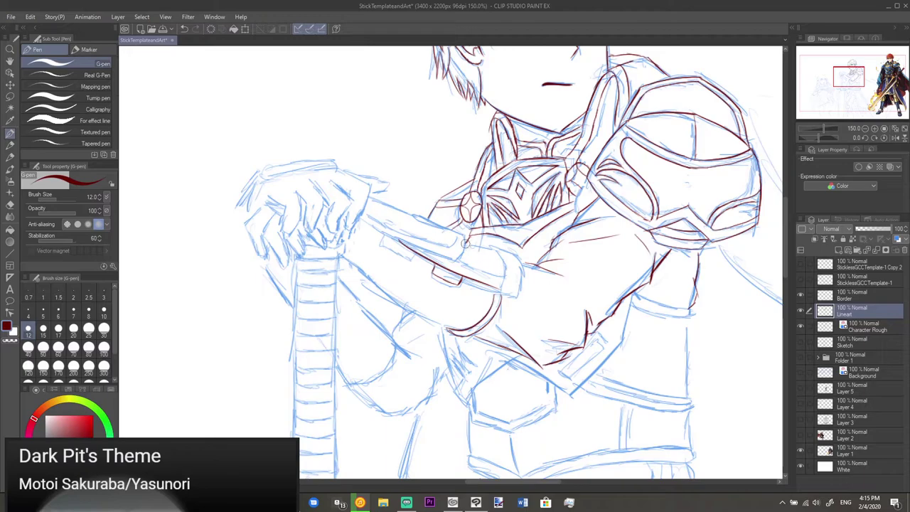
pyautogui.moveTo(455, 259); pyautogui.dragTo(503, 281)
pyautogui.press('e')
# - Examine the arm guard design on the colored reference knight beside the sketch
pyautogui.scroll(-1, 512, 263)
pyautogui.moveTo(596, 246); pyautogui.dragTo(333, 276)
pyautogui.moveTo(779, 256); pyautogui.dragTo(558, 267)
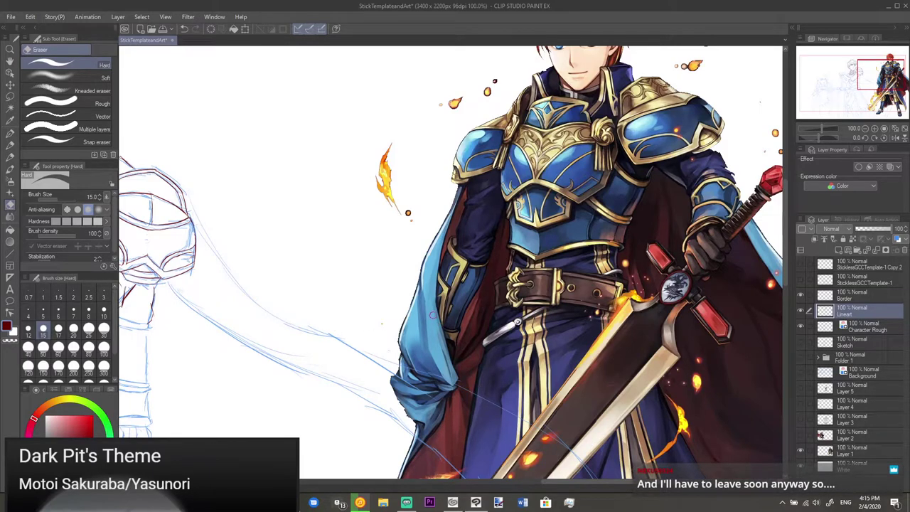
pyautogui.moveTo(389, 313)
pyautogui.mouseDown()
pyautogui.moveTo(611, 299)
pyautogui.moveTo(541, 307)
pyautogui.mouseUp()
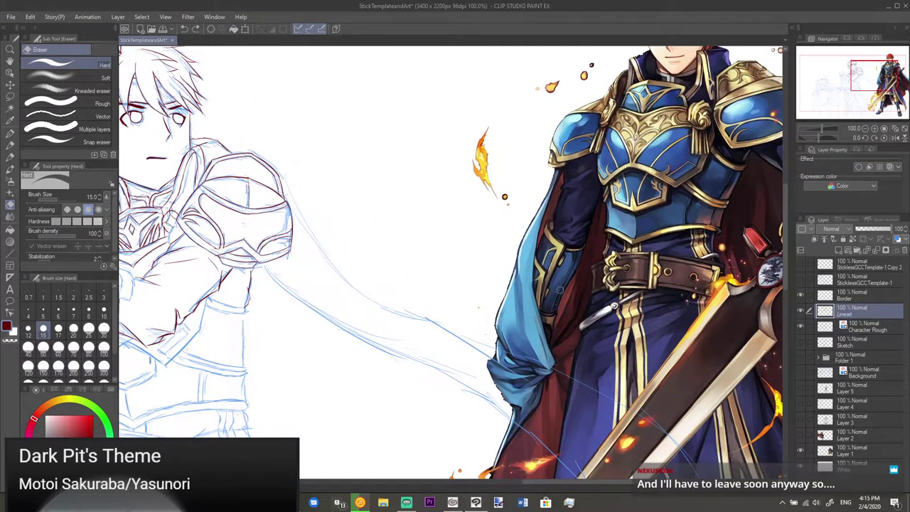
pyautogui.moveTo(380, 283); pyautogui.dragTo(566, 285)
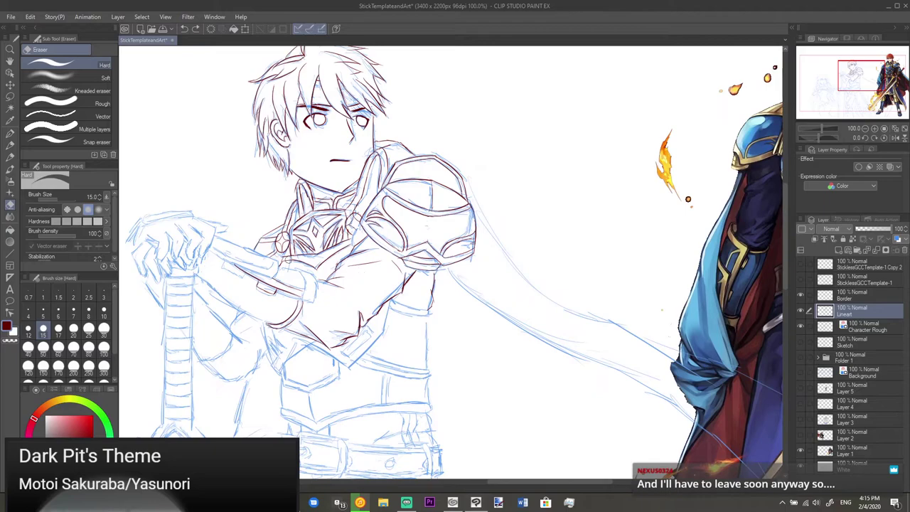
pyautogui.scroll(2, 302, 265)
pyautogui.scroll(1, 337, 306)
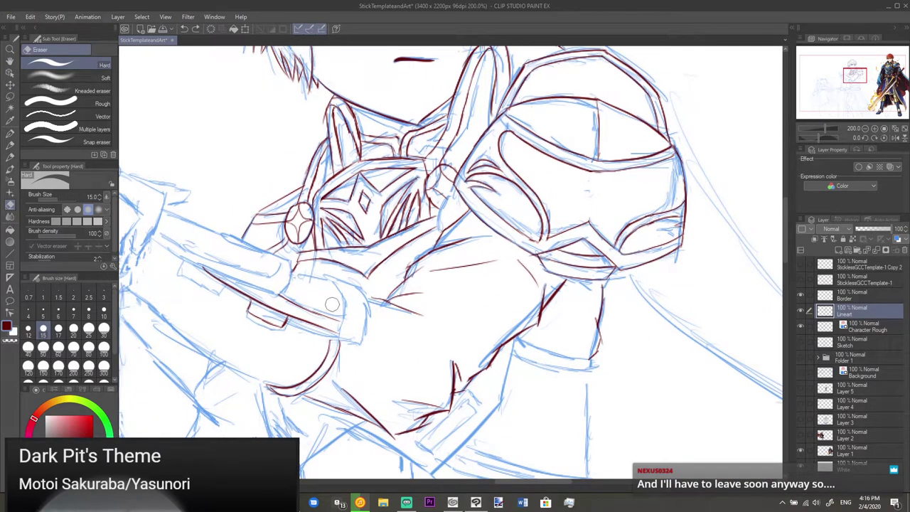
# - Ink the inner curved line of the forearm guard running toward the elbow and trim its end
pyautogui.press('p')
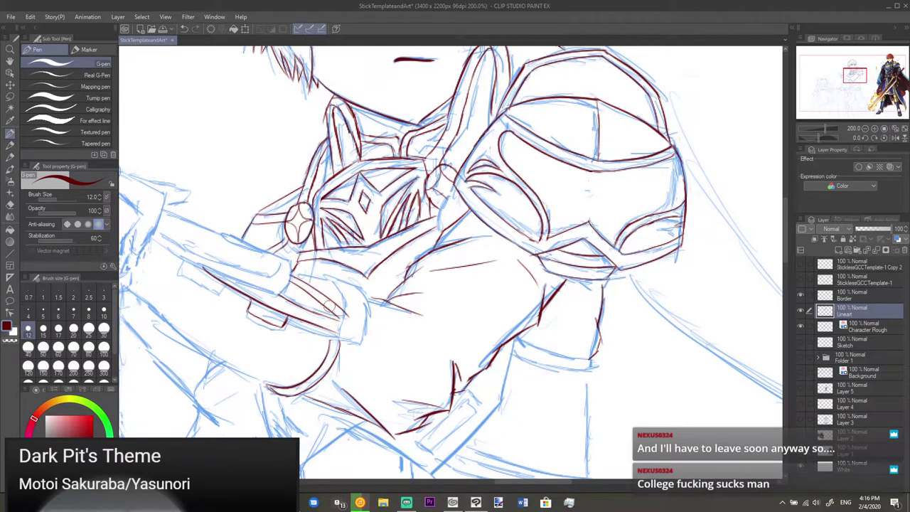
pyautogui.hotkey('ctrl', 'z')
pyautogui.moveTo(288, 280); pyautogui.dragTo(339, 317)
pyautogui.hotkey('ctrl', 'z')
pyautogui.moveTo(290, 281); pyautogui.dragTo(329, 310)
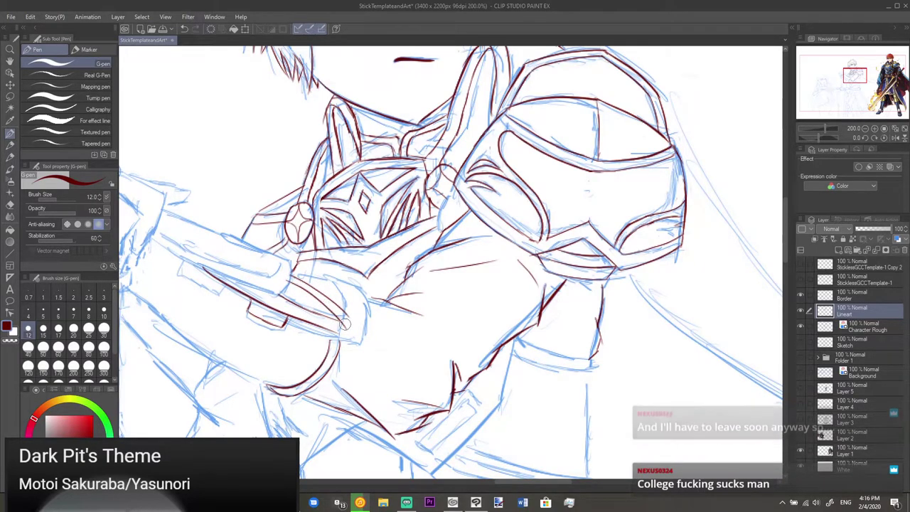
pyautogui.press('e')
pyautogui.press('p')
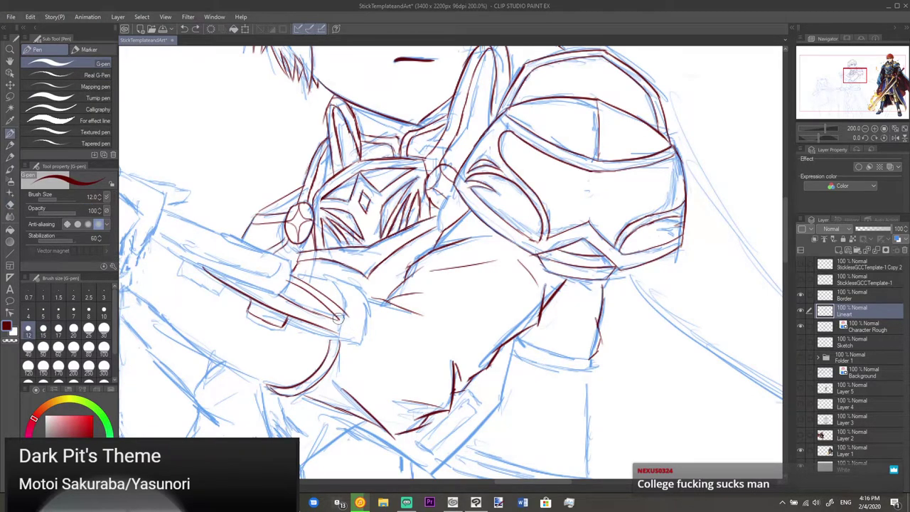
pyautogui.press('e')
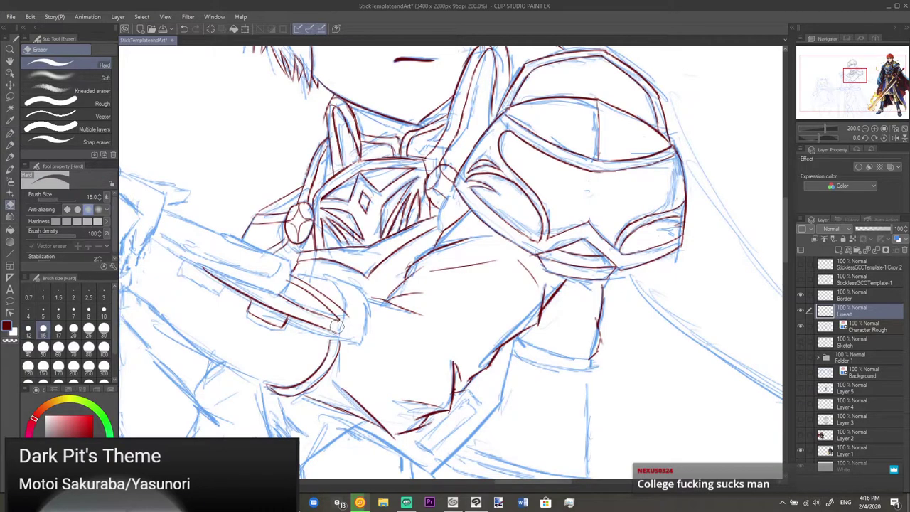
# - Ink the curved cuff closing the forearm guard at the elbow and tidy its joins with the eraser
pyautogui.press('p')
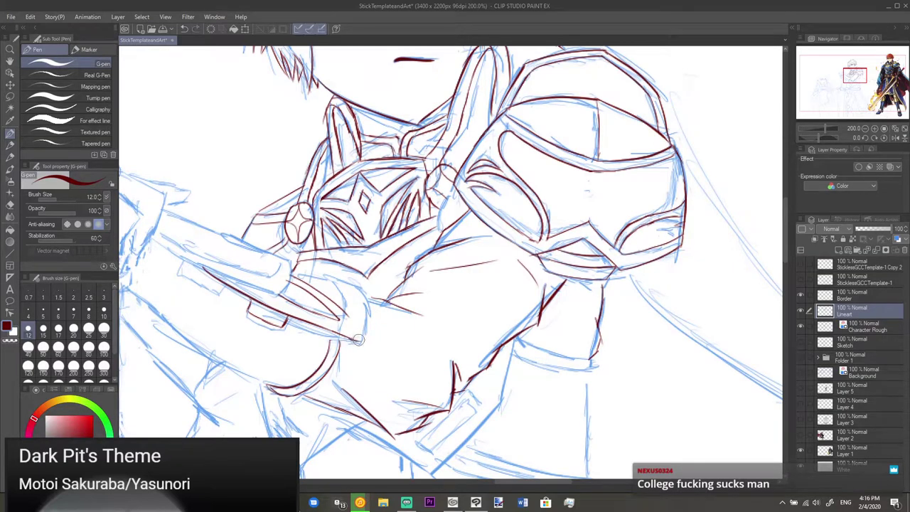
pyautogui.moveTo(359, 340)
pyautogui.mouseDown()
pyautogui.moveTo(368, 312)
pyautogui.moveTo(358, 286)
pyautogui.mouseUp()
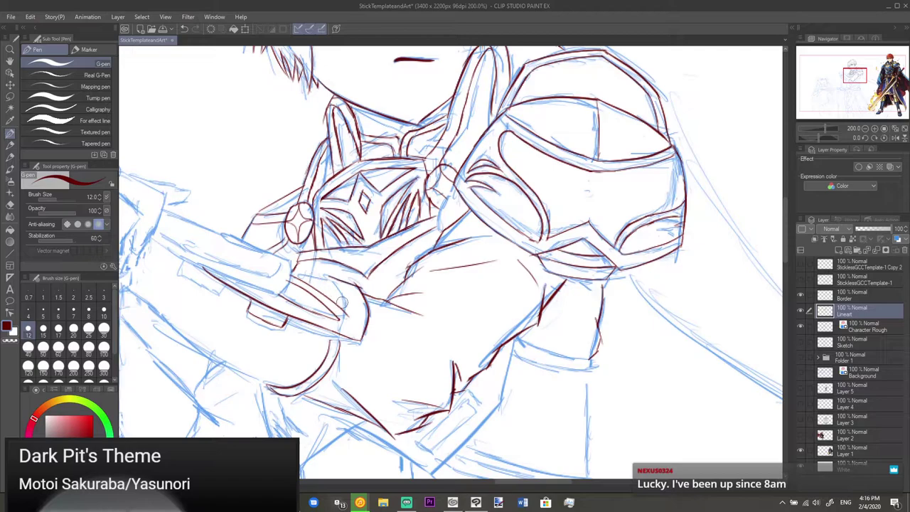
pyautogui.press('e')
pyautogui.press('p')
pyautogui.press('e')
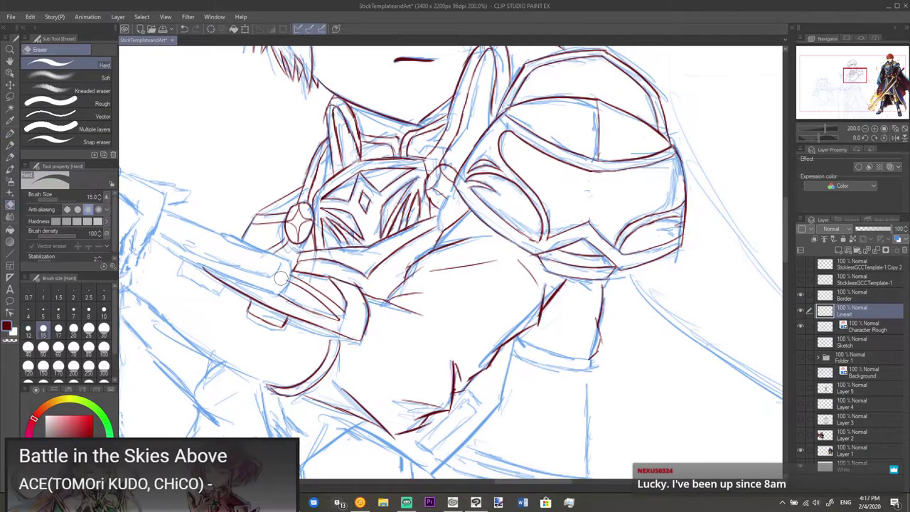
# - Ink the rounded elbow-side end of the forearm guard's upper plate and clean up its outline
pyautogui.press('p')
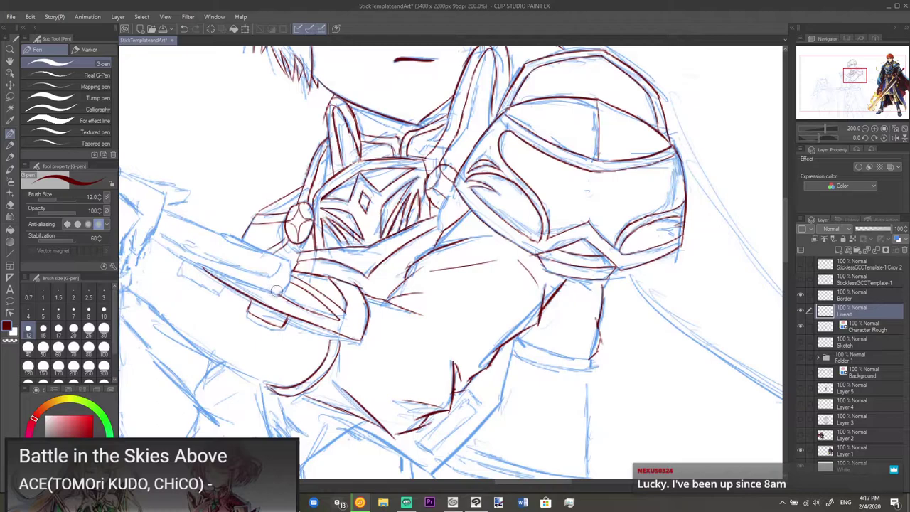
pyautogui.moveTo(278, 292)
pyautogui.mouseDown()
pyautogui.moveTo(293, 263)
pyautogui.moveTo(276, 297)
pyautogui.mouseUp()
pyautogui.hotkey('ctrl', 'z')
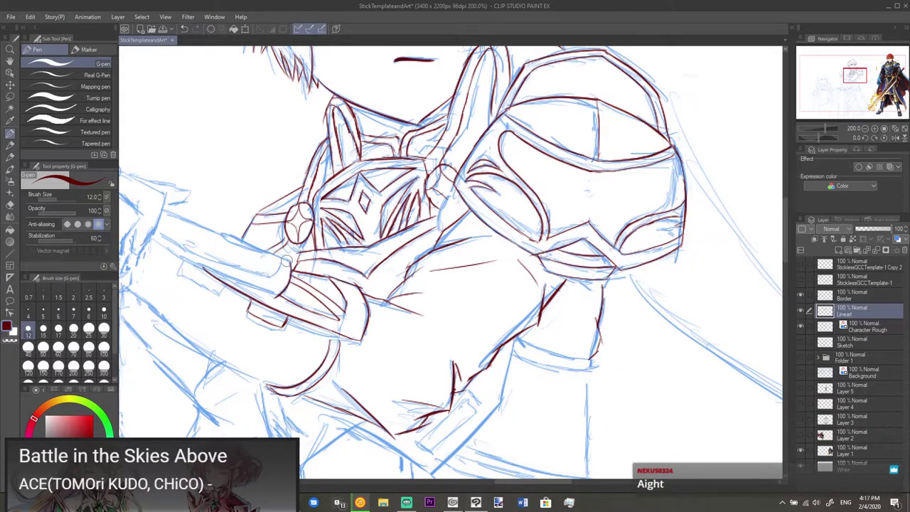
pyautogui.moveTo(292, 262)
pyautogui.mouseDown()
pyautogui.moveTo(278, 257)
pyautogui.moveTo(269, 285)
pyautogui.mouseUp()
pyautogui.hotkey('ctrl', 'z')
pyautogui.press('e')
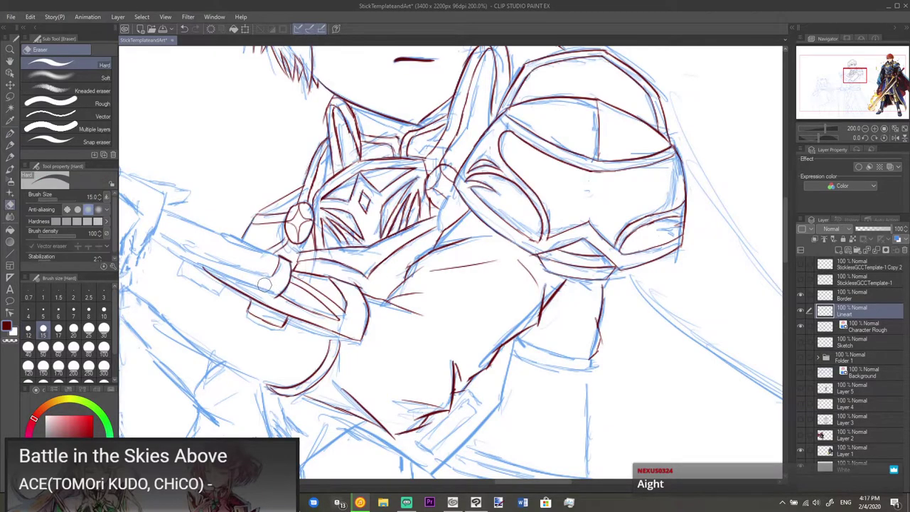
# - Ink the lower edge of the forearm guard's upper plate from the wrist toward the elbow, redoing unsatisfactory strokes
pyautogui.press('p')
pyautogui.moveTo(274, 293)
pyautogui.mouseDown()
pyautogui.moveTo(158, 234)
pyautogui.moveTo(243, 287)
pyautogui.mouseUp()
pyautogui.hotkey('ctrl', 'z')
pyautogui.hotkey('ctrl', 'z')
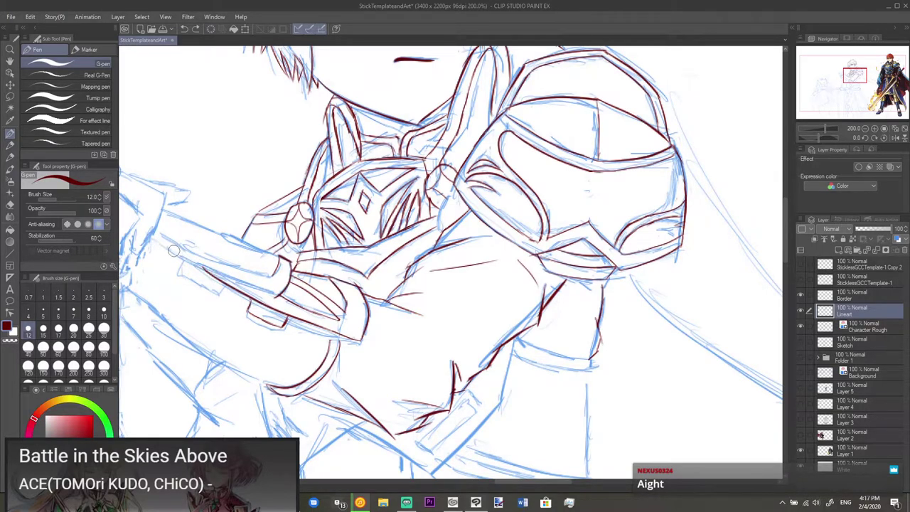
pyautogui.moveTo(157, 239); pyautogui.dragTo(263, 288)
pyautogui.hotkey('ctrl', 'z')
pyautogui.moveTo(152, 233)
pyautogui.mouseDown()
pyautogui.moveTo(208, 273)
pyautogui.moveTo(165, 246)
pyautogui.moveTo(292, 300)
pyautogui.mouseUp()
pyautogui.hotkey('ctrl', 'z')
pyautogui.press('e')
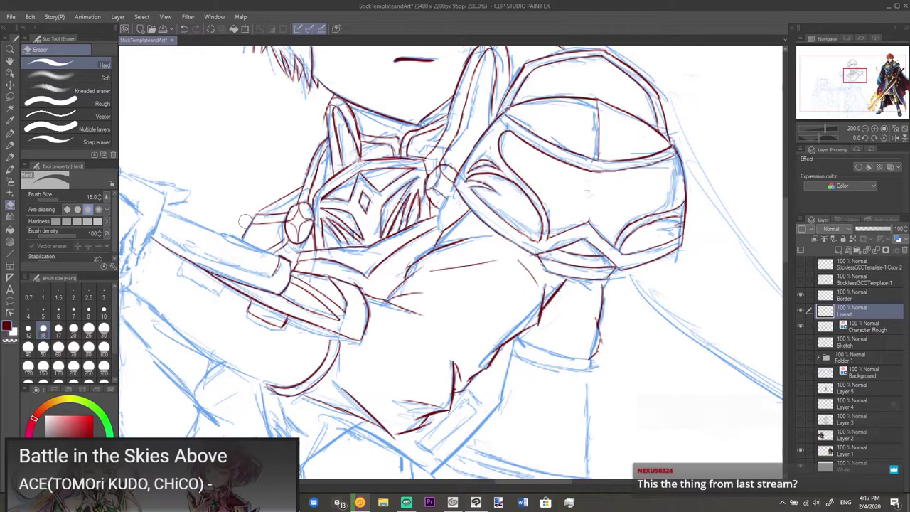
# - Ink the small strap tab under the forearm guard's wrist end, matching the one nearer the elbow
pyautogui.scroll(-3, 283, 228)
pyautogui.moveTo(274, 266); pyautogui.dragTo(357, 233)
pyautogui.scroll(3, 356, 234)
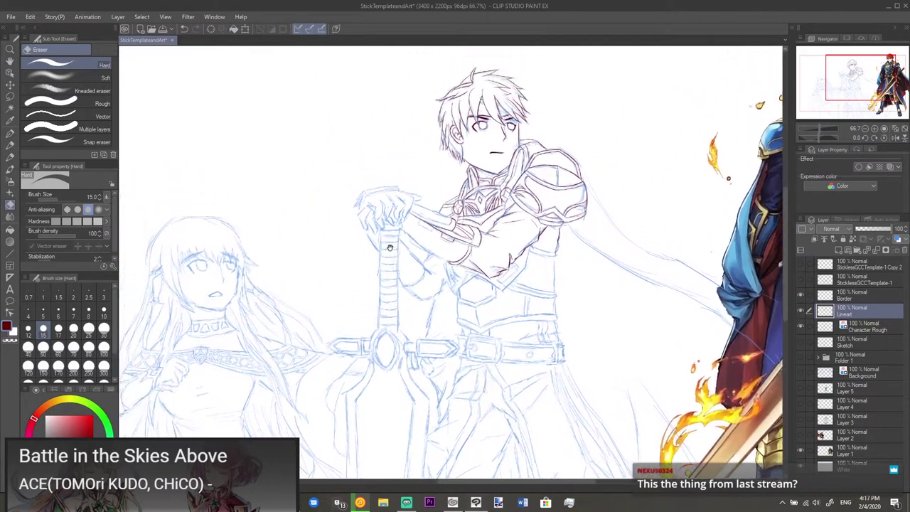
pyautogui.scroll(2, 330, 262)
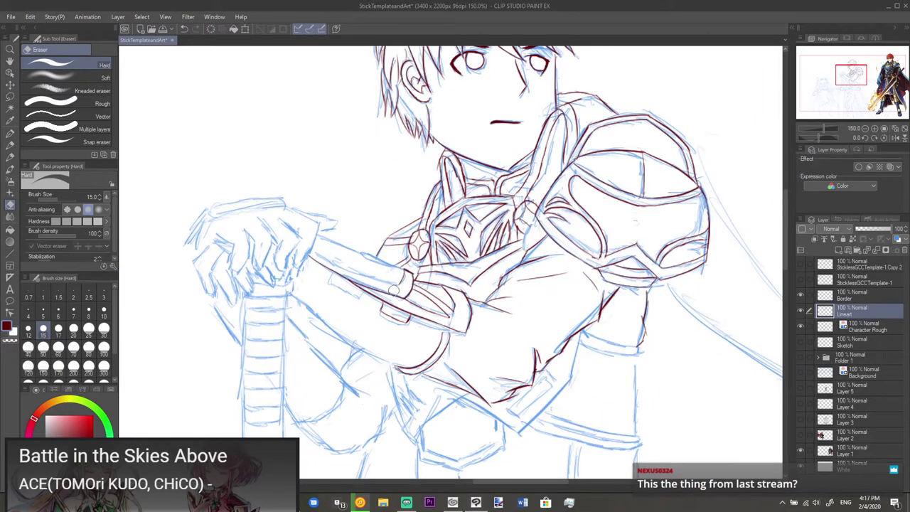
pyautogui.press('p')
pyautogui.scroll(4, 356, 285)
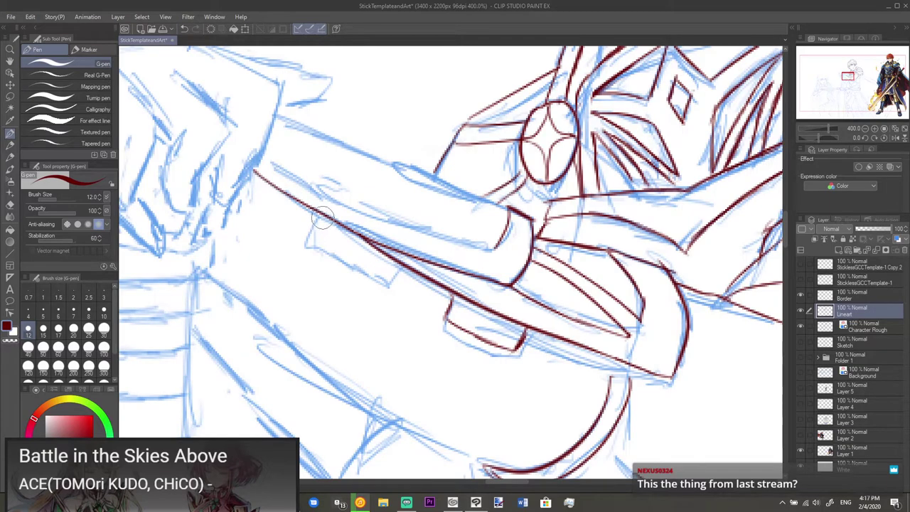
pyautogui.moveTo(319, 214)
pyautogui.mouseDown()
pyautogui.moveTo(309, 229)
pyautogui.moveTo(325, 247)
pyautogui.moveTo(388, 274)
pyautogui.moveTo(394, 262)
pyautogui.mouseUp()
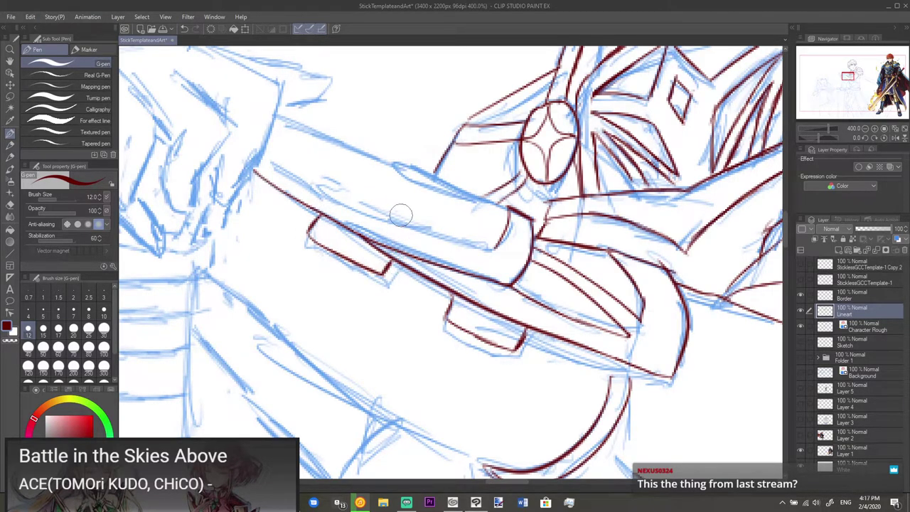
# - Ink the small pointed notch inside the elbow-side end of the forearm guard's upper plate, using the colored knight as reference
pyautogui.scroll(-3, 406, 193)
pyautogui.scroll(-2, 411, 193)
pyautogui.moveTo(575, 267); pyautogui.dragTo(316, 319)
pyautogui.moveTo(464, 263)
pyautogui.mouseDown()
pyautogui.moveTo(424, 279)
pyautogui.moveTo(524, 258)
pyautogui.mouseUp()
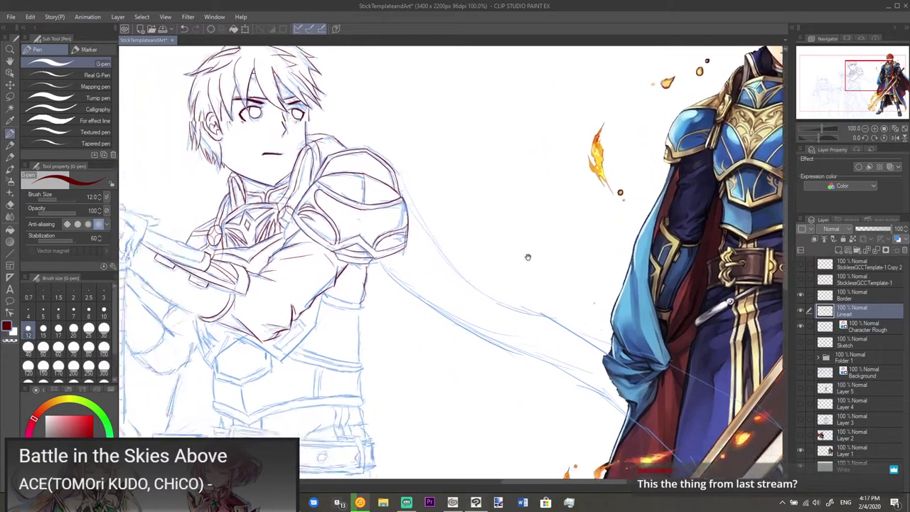
pyautogui.moveTo(432, 270); pyautogui.dragTo(528, 274)
pyautogui.scroll(2, 378, 251)
pyautogui.scroll(3, 315, 255)
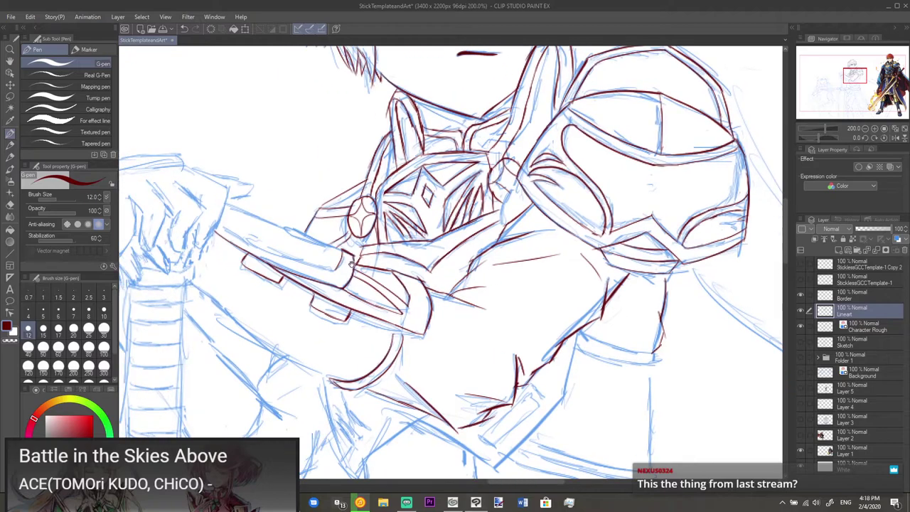
pyautogui.moveTo(331, 272)
pyautogui.mouseDown()
pyautogui.moveTo(304, 234)
pyautogui.moveTo(321, 278)
pyautogui.mouseUp()
pyautogui.hotkey('ctrl', 'z')
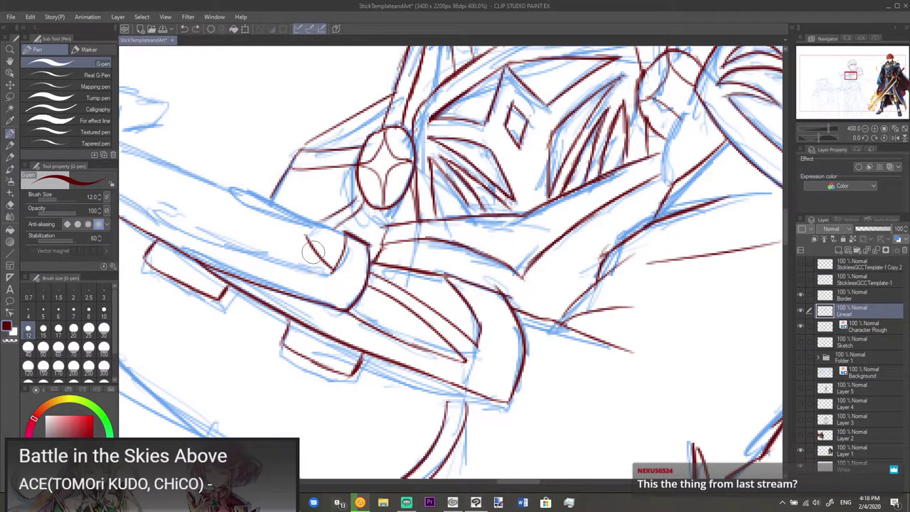
pyautogui.moveTo(305, 235); pyautogui.dragTo(320, 275)
pyautogui.hotkey('ctrl', 'z')
pyautogui.moveTo(306, 238); pyautogui.dragTo(314, 273)
pyautogui.press('space')
pyautogui.moveTo(304, 240); pyautogui.dragTo(347, 266)
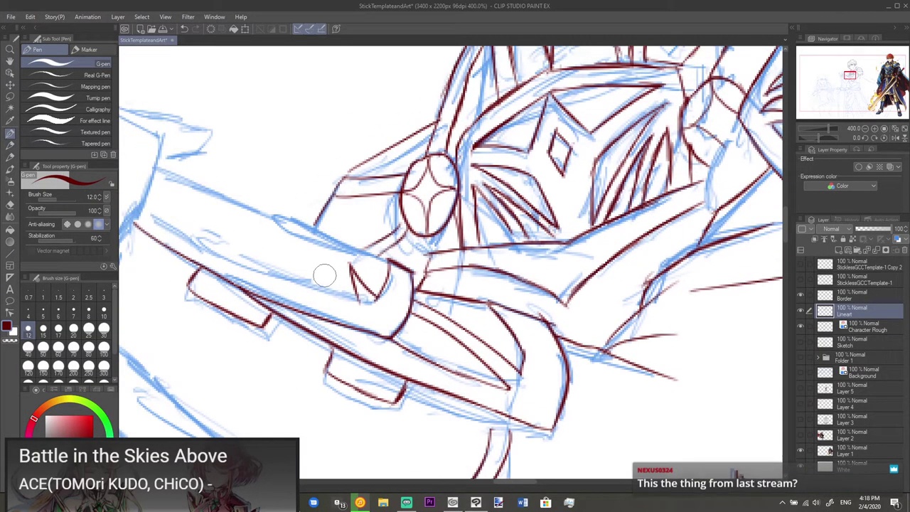
# - Ink the inner trim line along the upper plate from the wrist to the pointed notch, undoing stray strokes
pyautogui.moveTo(135, 205)
pyautogui.mouseDown()
pyautogui.moveTo(253, 268)
pyautogui.moveTo(356, 305)
pyautogui.moveTo(351, 290)
pyautogui.moveTo(343, 297)
pyautogui.moveTo(280, 285)
pyautogui.moveTo(212, 259)
pyautogui.moveTo(139, 210)
pyautogui.moveTo(217, 255)
pyautogui.moveTo(366, 303)
pyautogui.mouseUp()
pyautogui.hotkey('ctrl', 'z')
pyautogui.hotkey('ctrl', 'z')
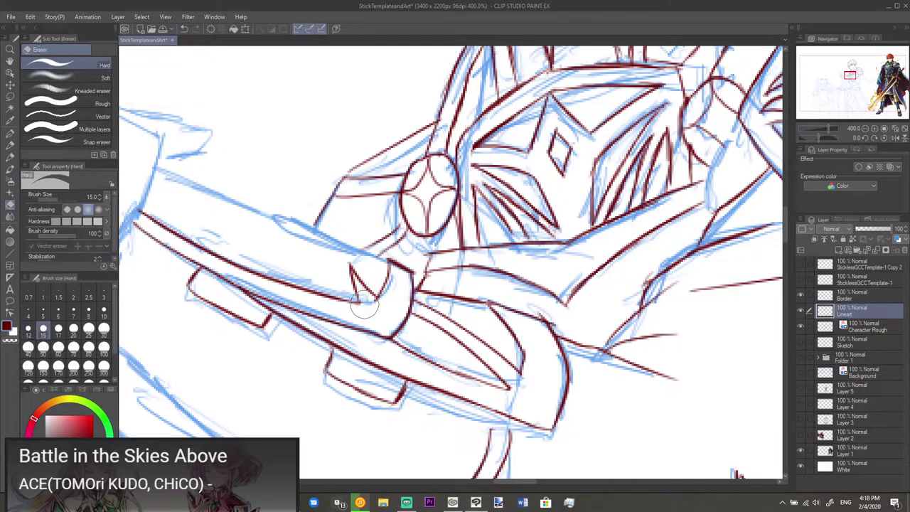
pyautogui.moveTo(364, 242)
pyautogui.mouseDown()
pyautogui.moveTo(372, 305)
pyautogui.moveTo(335, 301)
pyautogui.moveTo(158, 230)
pyautogui.moveTo(221, 258)
pyautogui.mouseUp()
pyautogui.hotkey('ctrl', 'z')
pyautogui.hotkey('ctrl', 'z')
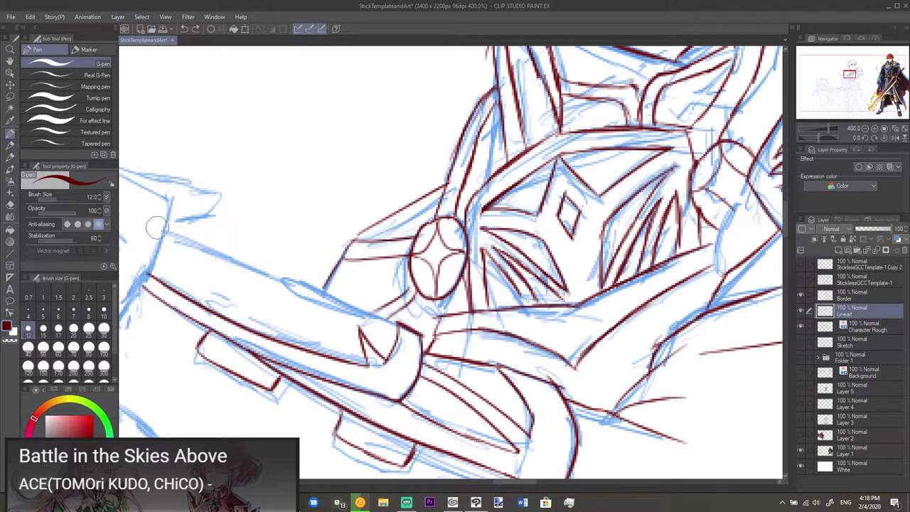
# - Ink the wrist-side start of the forearm guard's top edge, undoing strokes that stray from the rough
pyautogui.moveTo(162, 230); pyautogui.dragTo(337, 307)
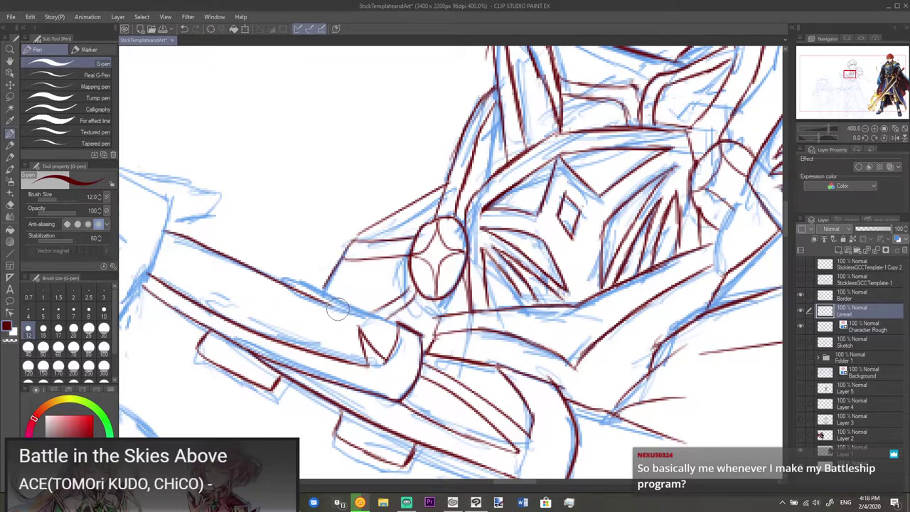
pyautogui.hotkey('ctrl', 'z')
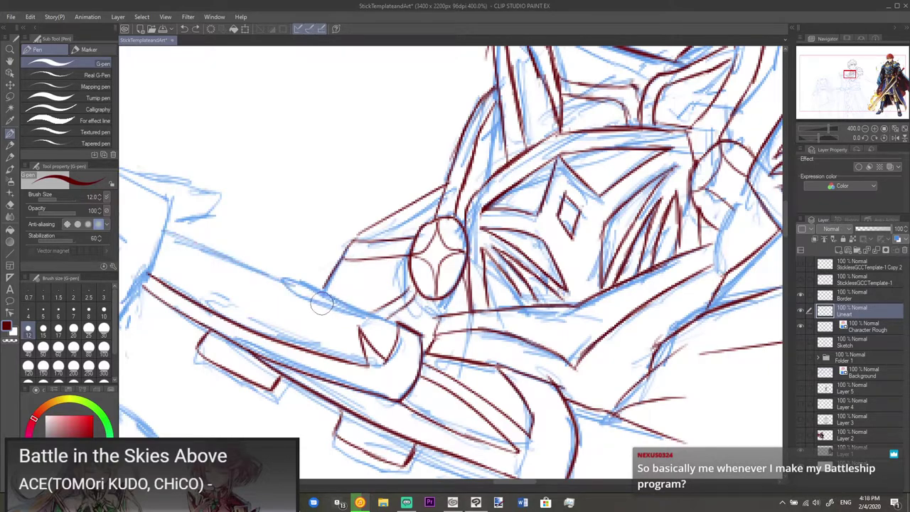
pyautogui.moveTo(164, 230); pyautogui.dragTo(359, 324)
pyautogui.hotkey('ctrl', 'z')
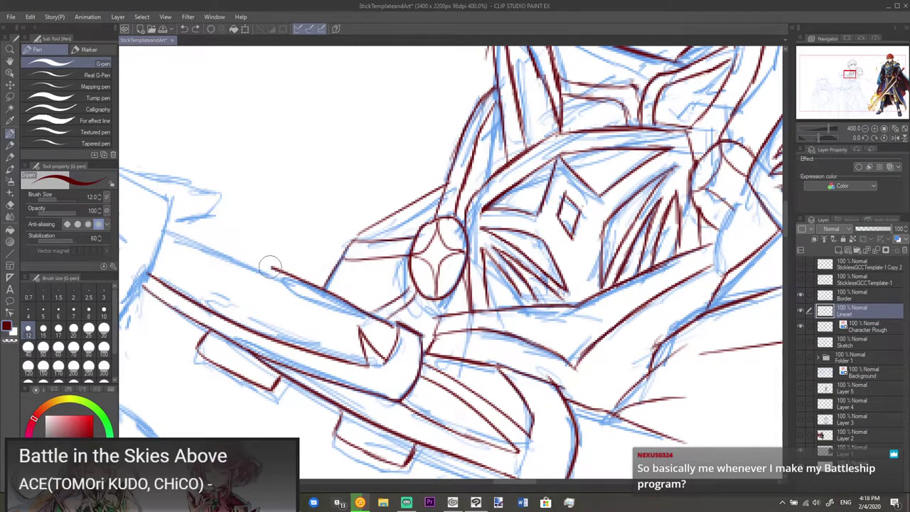
pyautogui.moveTo(163, 230); pyautogui.dragTo(361, 327)
pyautogui.hotkey('ctrl', 'z')
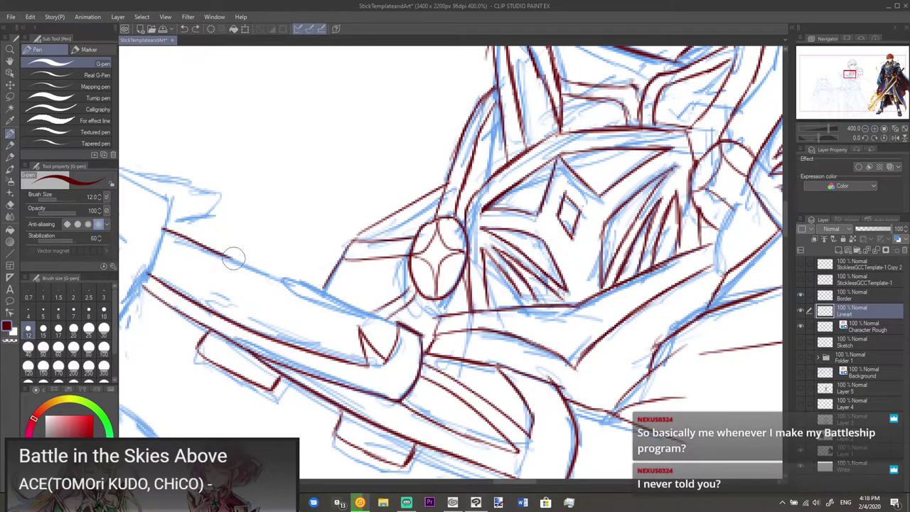
# - Extend the forearm guard's top edge from the wrist portion to about mid-forearm, redoing unsatisfactory strokes
pyautogui.moveTo(235, 258)
pyautogui.mouseDown()
pyautogui.moveTo(226, 259)
pyautogui.moveTo(396, 330)
pyautogui.mouseUp()
pyautogui.hotkey('ctrl', 'z')
pyautogui.moveTo(288, 283); pyautogui.dragTo(401, 328)
pyautogui.hotkey('ctrl', 'z')
pyautogui.moveTo(288, 283); pyautogui.dragTo(400, 330)
pyautogui.hotkey('ctrl', 'z')
pyautogui.moveTo(288, 283); pyautogui.dragTo(402, 335)
pyautogui.hotkey('ctrl', 'z')
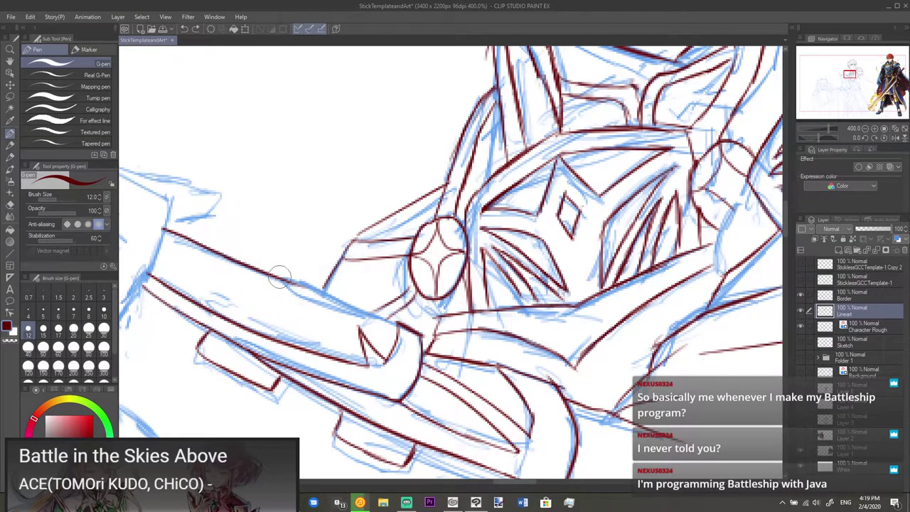
# - Complete the forearm guard's top edge from mid-forearm to the rounded elbow-side end, redoing strokes until they join smoothly
pyautogui.moveTo(326, 293); pyautogui.dragTo(393, 328)
pyautogui.hotkey('ctrl', 'z')
pyautogui.moveTo(284, 283)
pyautogui.mouseDown()
pyautogui.moveTo(395, 329)
pyautogui.moveTo(356, 311)
pyautogui.mouseUp()
pyautogui.hotkey('ctrl', 'z')
pyautogui.hotkey('ctrl', 'z')
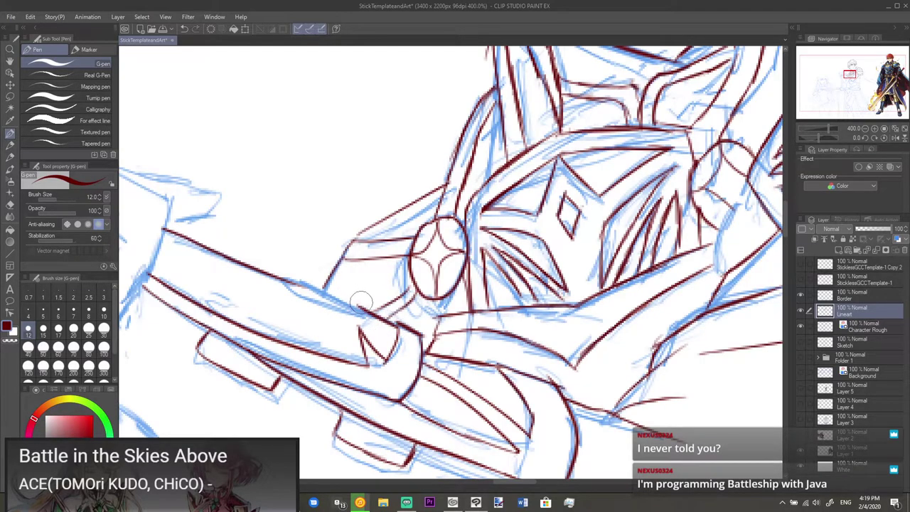
pyautogui.hotkey('ctrl', 'z')
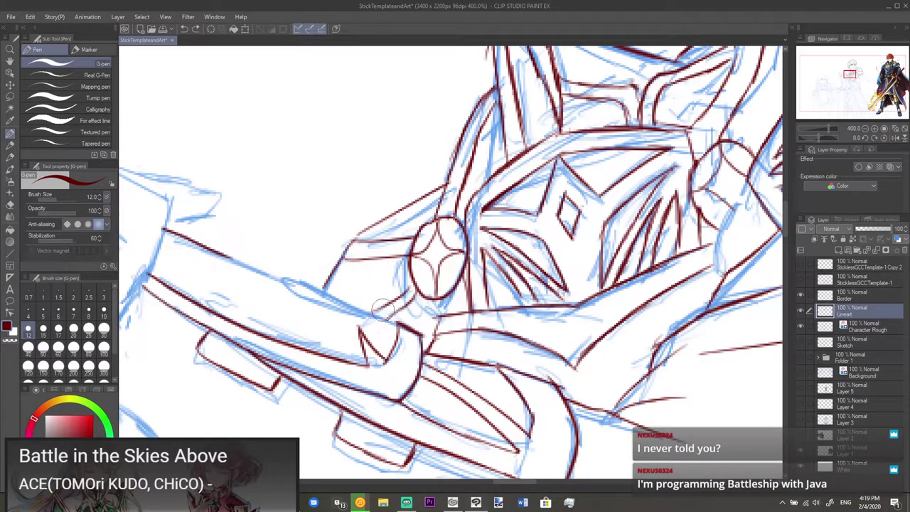
pyautogui.hotkey('ctrl', 'y')
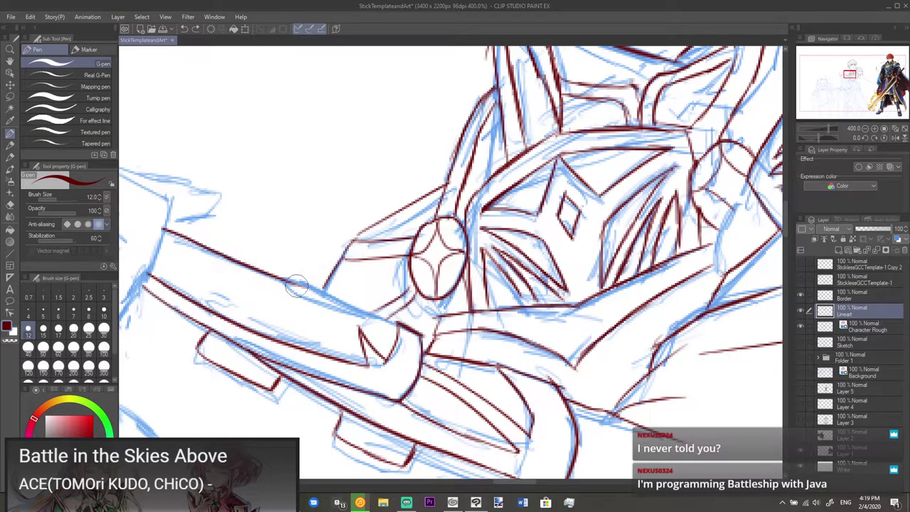
pyautogui.moveTo(303, 286); pyautogui.dragTo(373, 315)
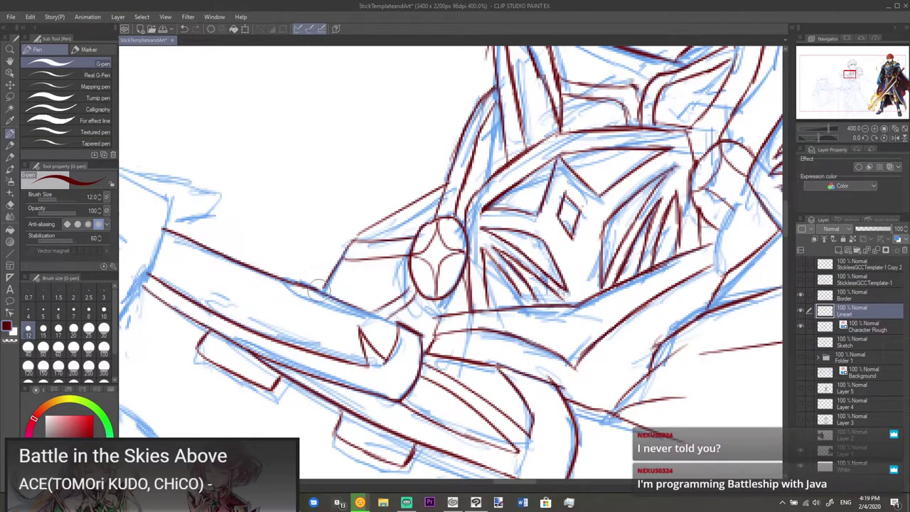
pyautogui.hotkey('ctrl', 'z')
pyautogui.moveTo(286, 284); pyautogui.dragTo(343, 306)
pyautogui.hotkey('ctrl', 'z')
pyautogui.moveTo(288, 283)
pyautogui.mouseDown()
pyautogui.moveTo(396, 335)
pyautogui.moveTo(385, 322)
pyautogui.moveTo(395, 325)
pyautogui.mouseUp()
pyautogui.hotkey('ctrl', 'z')
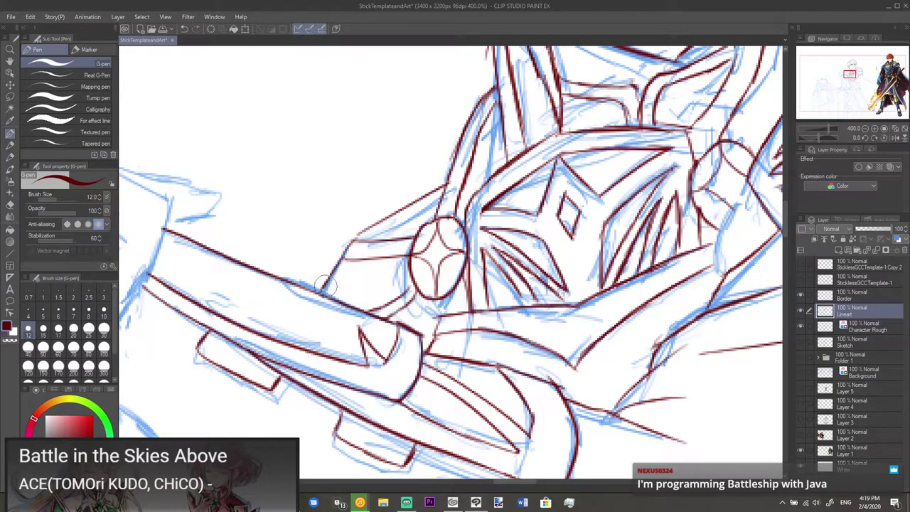
# - Ink the forearm's underside between the elbow cuff and the sword grip in one long line and trim its wrist end
pyautogui.moveTo(234, 290)
pyautogui.mouseDown()
pyautogui.moveTo(319, 271)
pyautogui.moveTo(405, 221)
pyautogui.mouseUp()
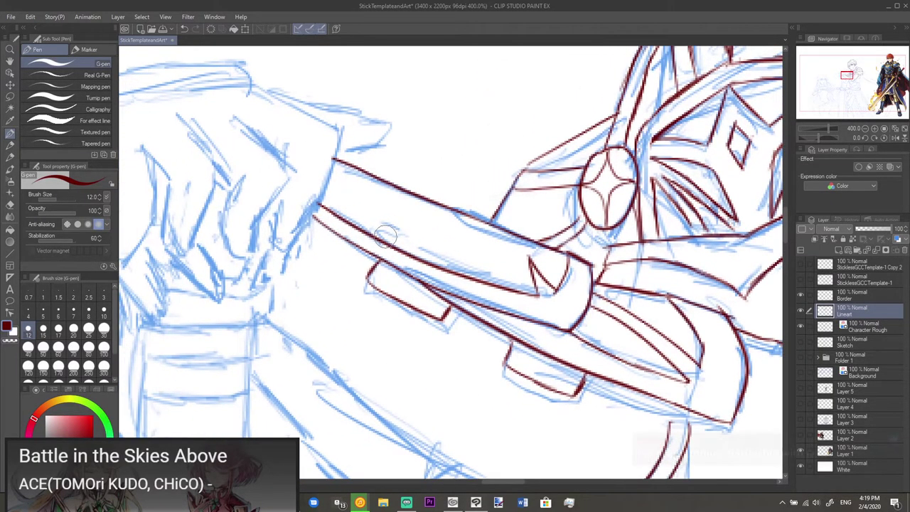
pyautogui.scroll(-2, 377, 242)
pyautogui.moveTo(362, 266); pyautogui.dragTo(349, 246)
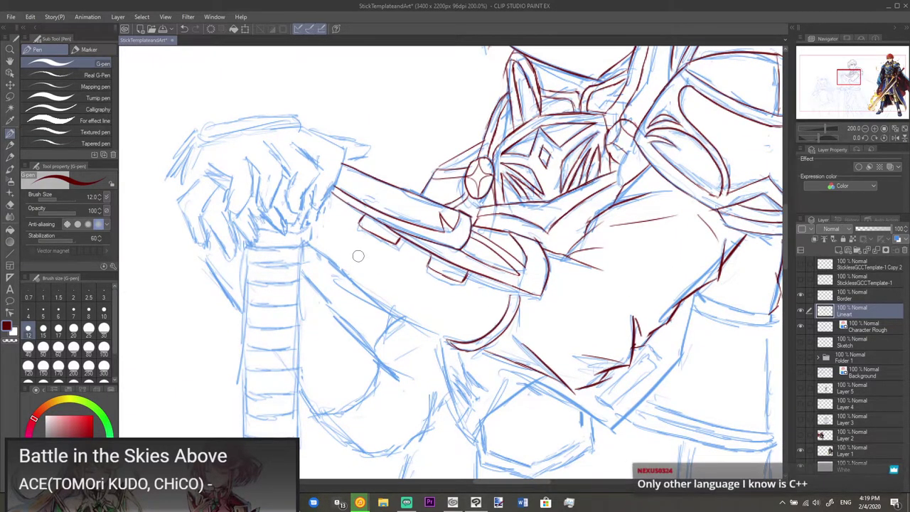
pyautogui.scroll(3, 403, 322)
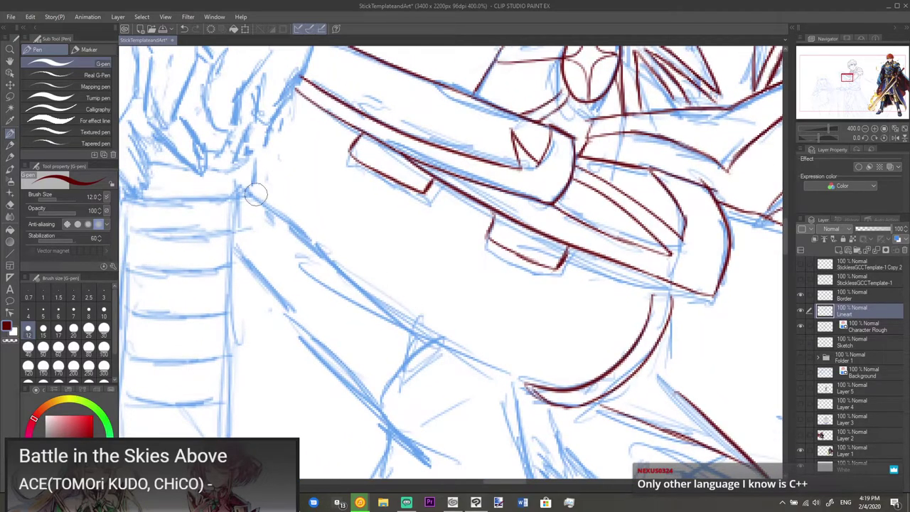
pyautogui.moveTo(249, 188); pyautogui.dragTo(530, 373)
pyautogui.hotkey('ctrl', 'z')
pyautogui.moveTo(250, 189); pyautogui.dragTo(396, 323)
pyautogui.hotkey('ctrl', 'z')
pyautogui.moveTo(528, 383); pyautogui.dragTo(236, 189)
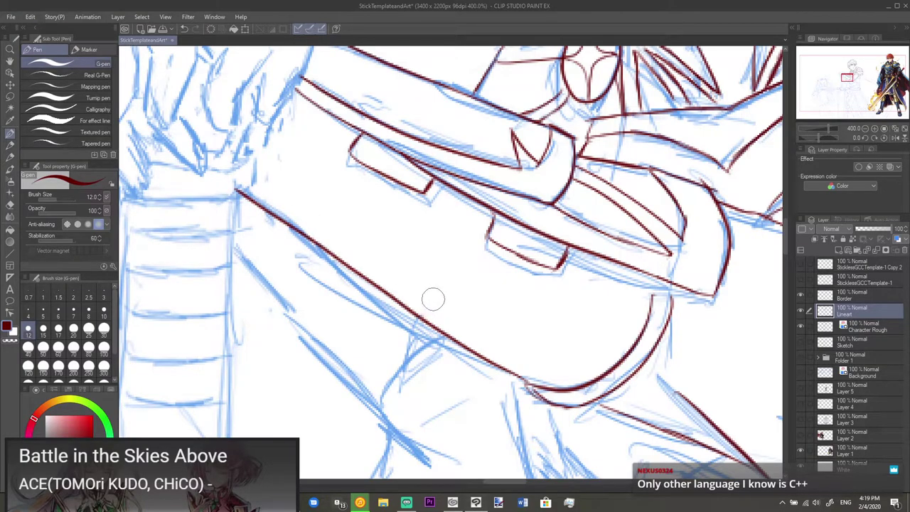
pyautogui.moveTo(402, 273); pyautogui.dragTo(499, 295)
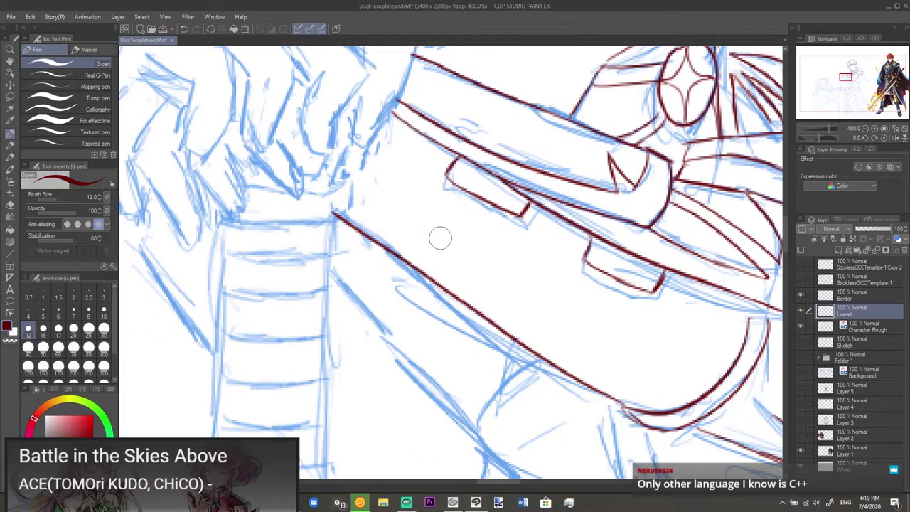
pyautogui.press('e')
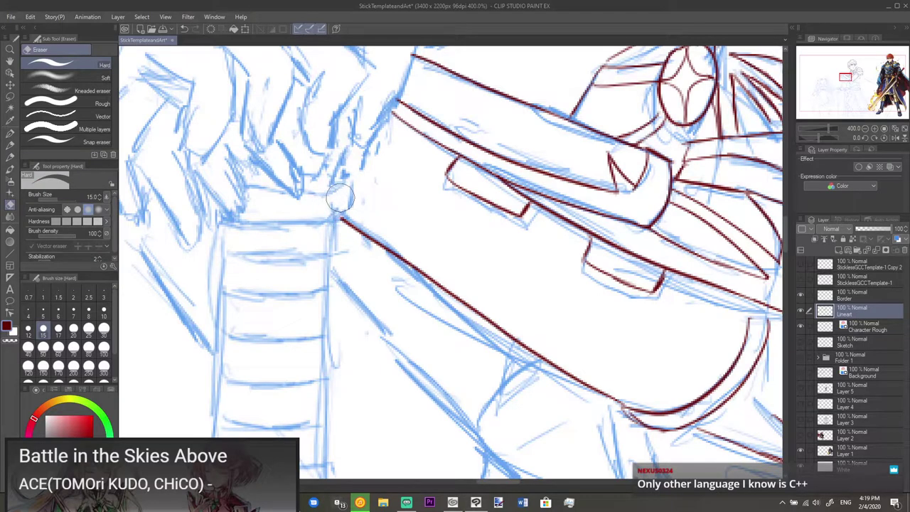
pyautogui.press('p')
# - Ink the outline of the hand's wrist side, from the back of the hand down to the finger beside the forearm guard
pyautogui.scroll(-4, 378, 201)
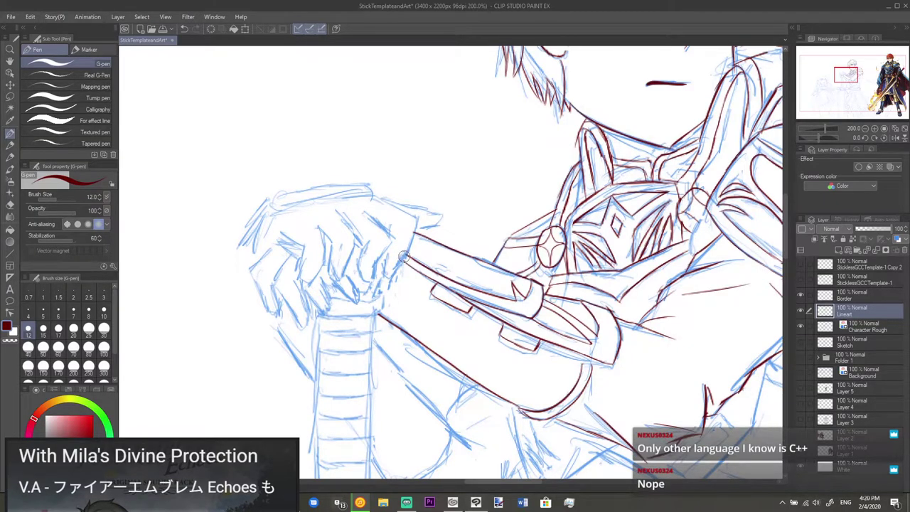
pyautogui.scroll(2, 408, 257)
pyautogui.scroll(-2, 416, 286)
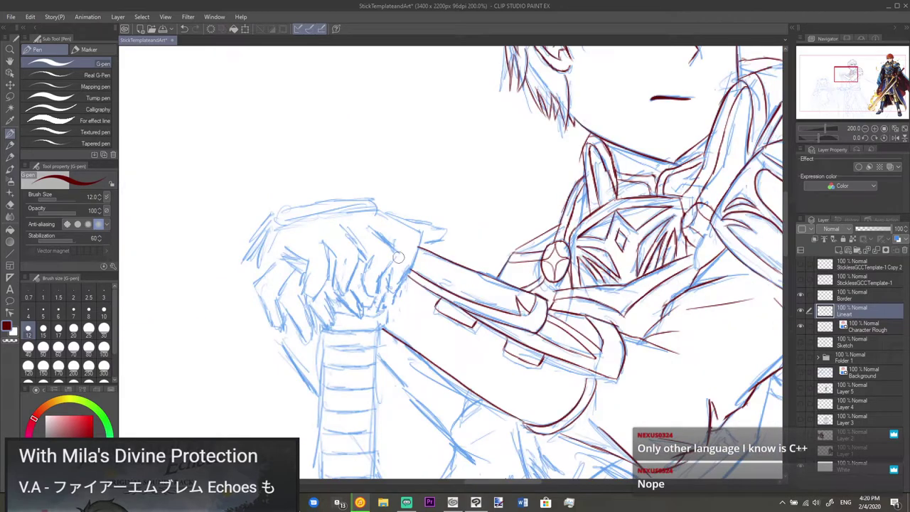
pyautogui.moveTo(393, 266); pyautogui.dragTo(440, 246)
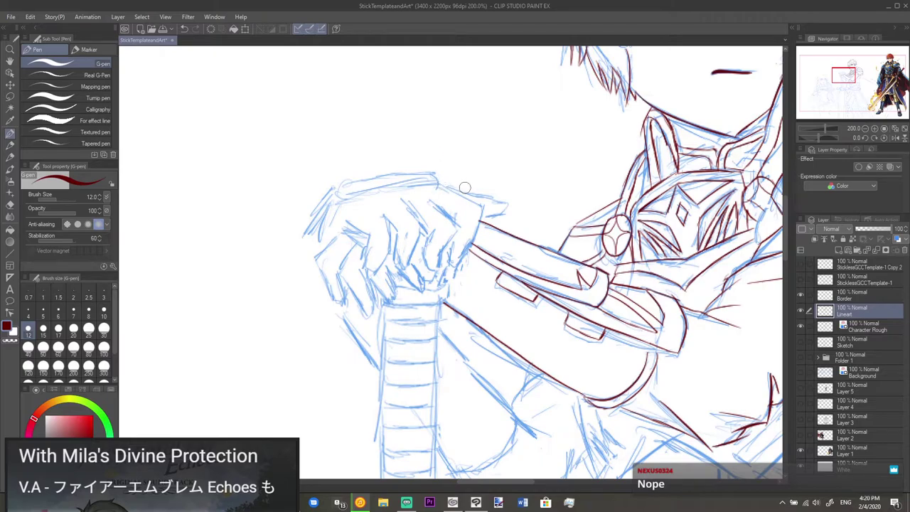
pyautogui.moveTo(438, 183); pyautogui.dragTo(484, 215)
pyautogui.hotkey('ctrl', 'z')
pyautogui.moveTo(439, 185)
pyautogui.mouseDown()
pyautogui.moveTo(458, 194)
pyautogui.moveTo(469, 242)
pyautogui.mouseUp()
pyautogui.hotkey('ctrl', 'y')
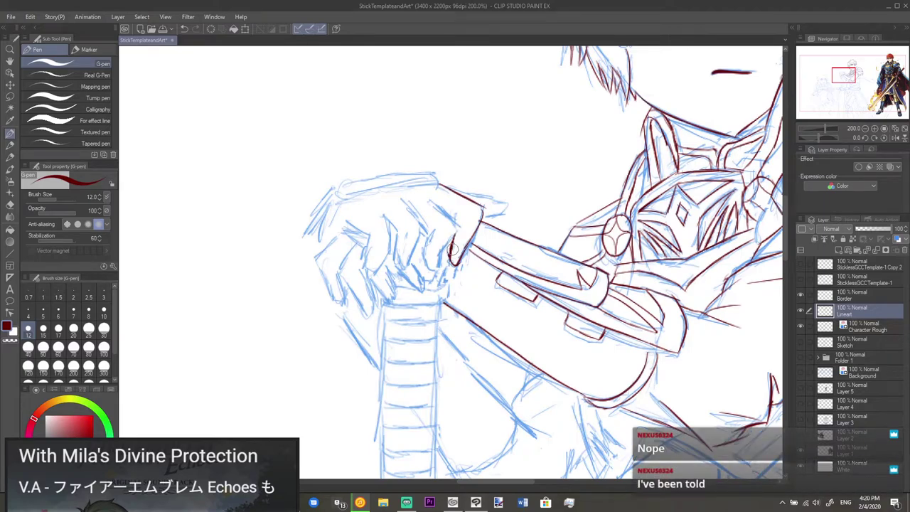
# - Ink the knuckle line and inner contour of the finger nearest the wrist, alternating between pen and eraser
pyautogui.press('e')
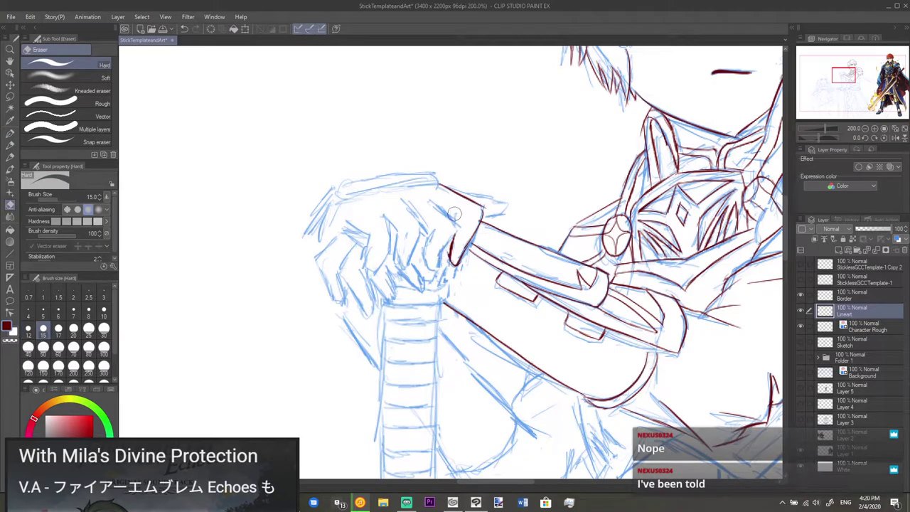
pyautogui.press('p')
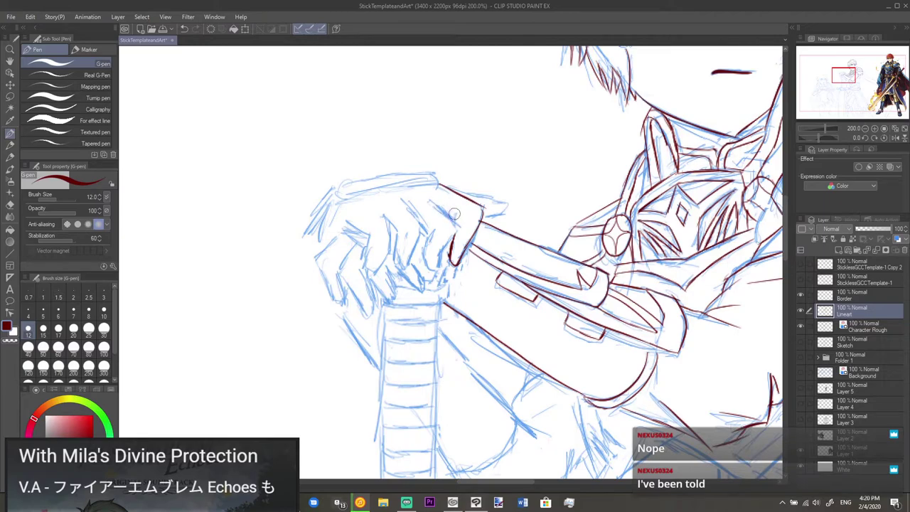
pyautogui.moveTo(431, 202); pyautogui.dragTo(450, 220)
pyautogui.press('e')
pyautogui.press('p')
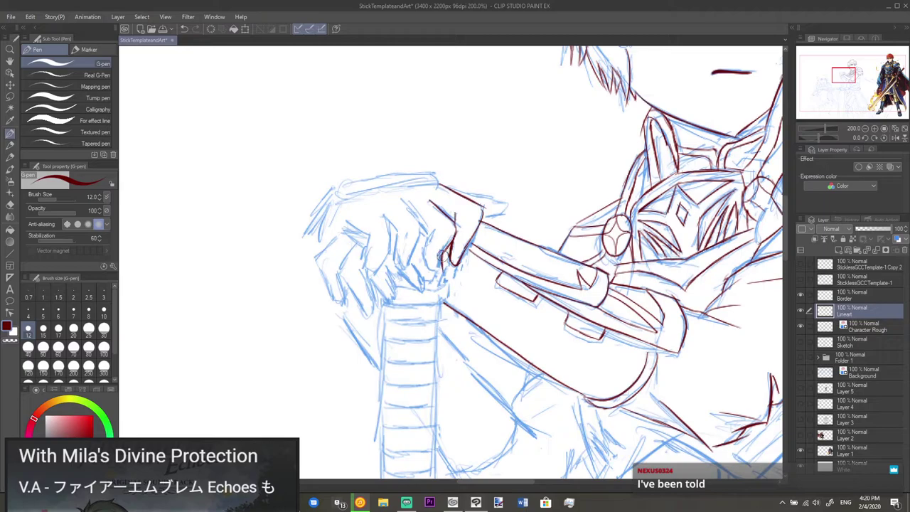
# - Ink the second finger from the wrist and the third finger's knuckle line and tip, redoing the stray stroke and trimming overlaps
pyautogui.hotkey('ctrl', 'z')
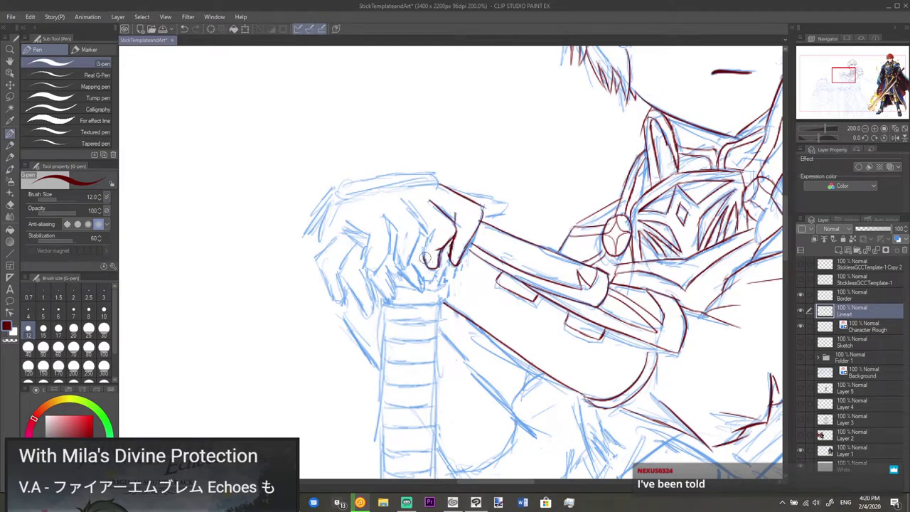
pyautogui.moveTo(424, 256); pyautogui.dragTo(431, 239)
pyautogui.moveTo(405, 201); pyautogui.dragTo(425, 221)
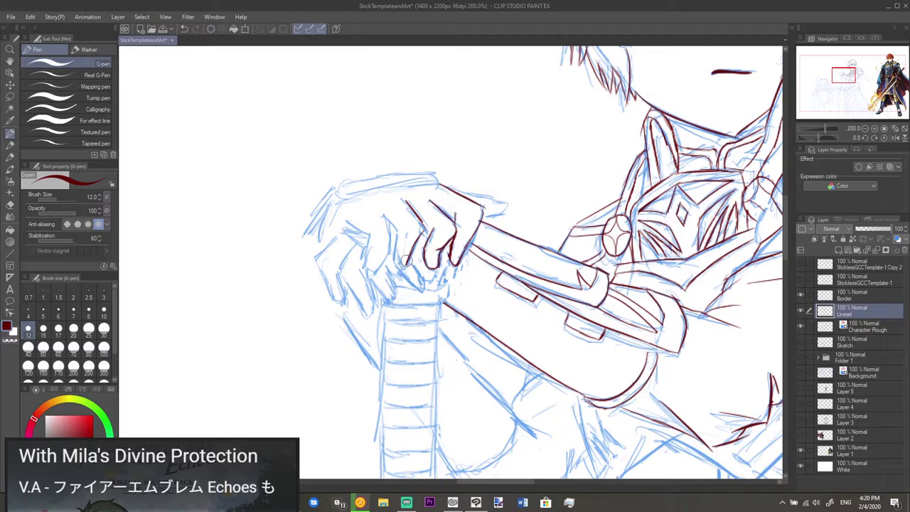
pyautogui.moveTo(400, 262); pyautogui.dragTo(401, 239)
pyautogui.press('e')
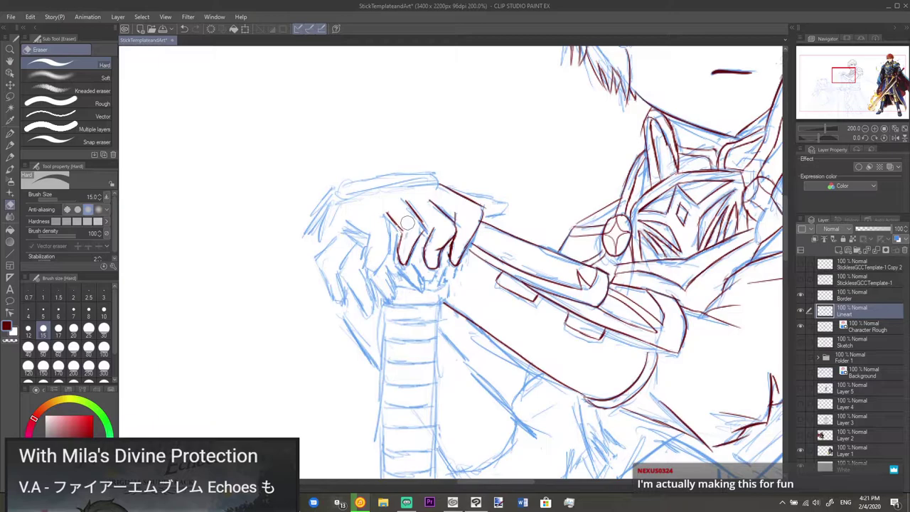
pyautogui.press('p')
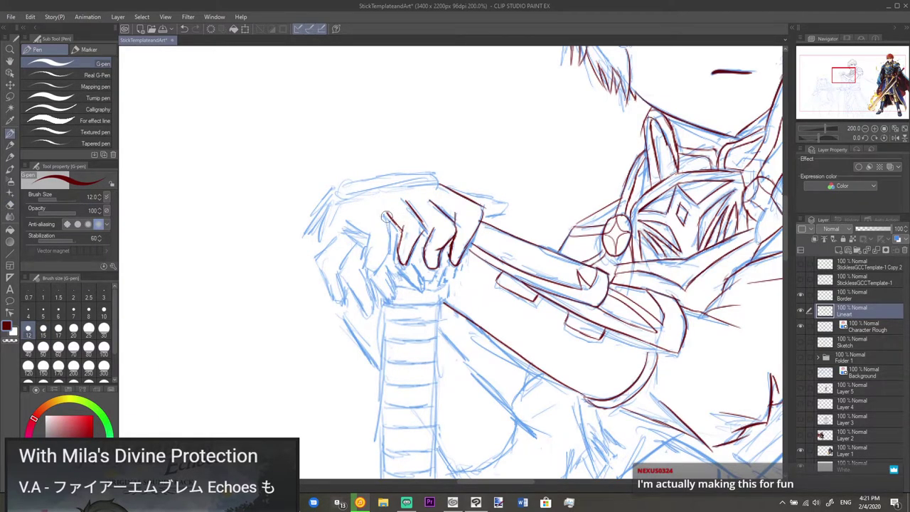
# - Ink the inner contour and rounded tip of the fourth finger from the wrist, alternating between pen and eraser
pyautogui.moveTo(386, 212)
pyautogui.mouseDown()
pyautogui.moveTo(397, 229)
pyautogui.moveTo(376, 252)
pyautogui.mouseUp()
pyautogui.press('e')
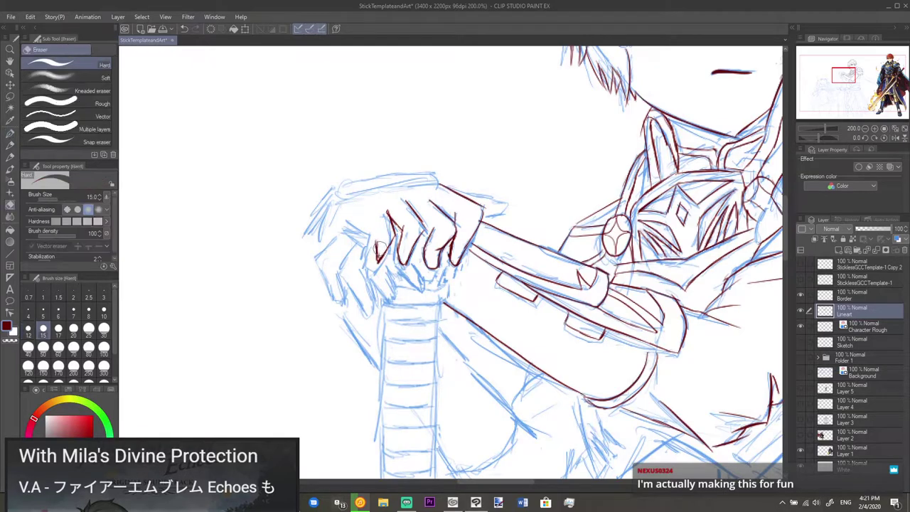
pyautogui.press('p')
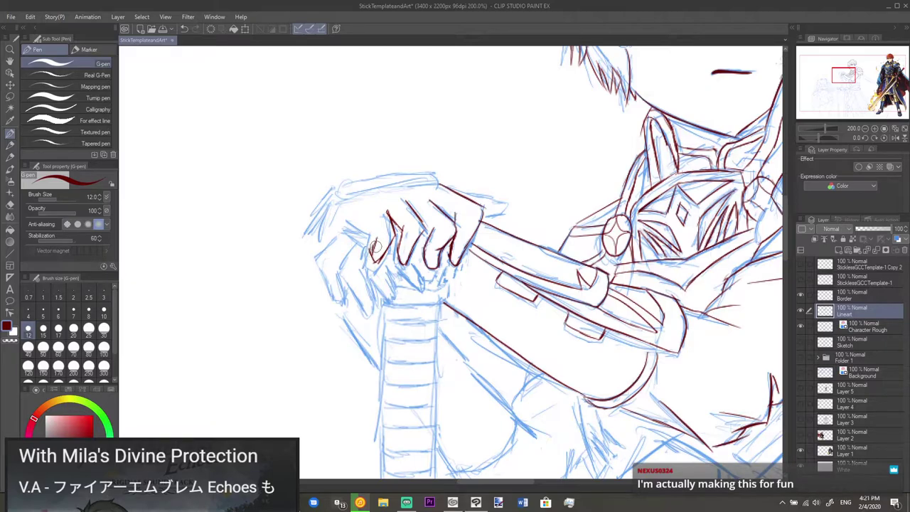
pyautogui.press('e')
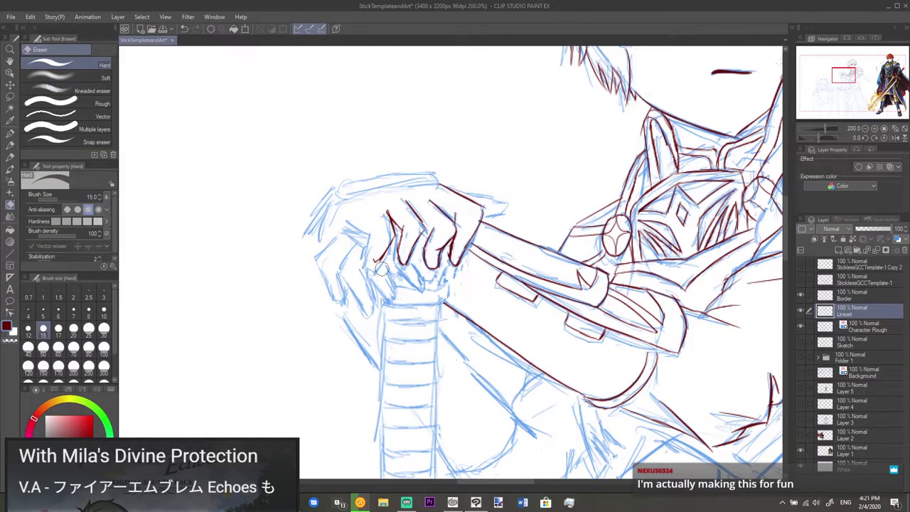
pyautogui.press('p')
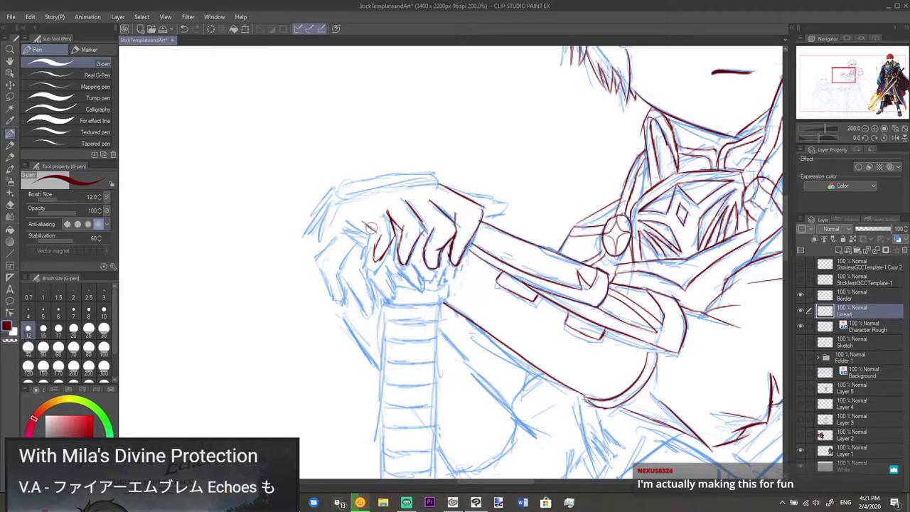
# - Ink the fourth finger's knuckle line and trim its outer end
pyautogui.moveTo(360, 219); pyautogui.dragTo(370, 226)
pyautogui.press('e')
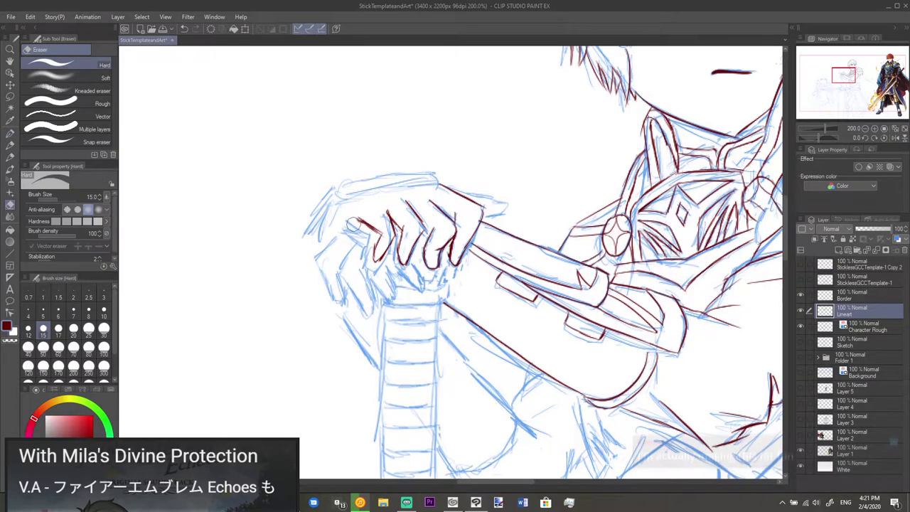
pyautogui.moveTo(355, 219); pyautogui.dragTo(364, 223)
pyautogui.press('p')
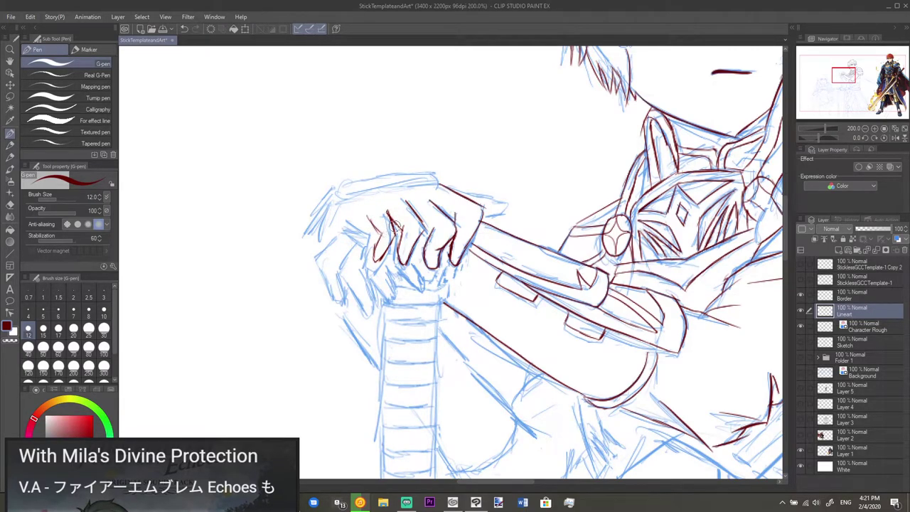
pyautogui.scroll(-1, 390, 226)
pyautogui.scroll(1, 390, 226)
pyautogui.moveTo(362, 219)
pyautogui.mouseDown()
pyautogui.moveTo(356, 297)
pyautogui.moveTo(337, 307)
pyautogui.moveTo(384, 261)
pyautogui.mouseUp()
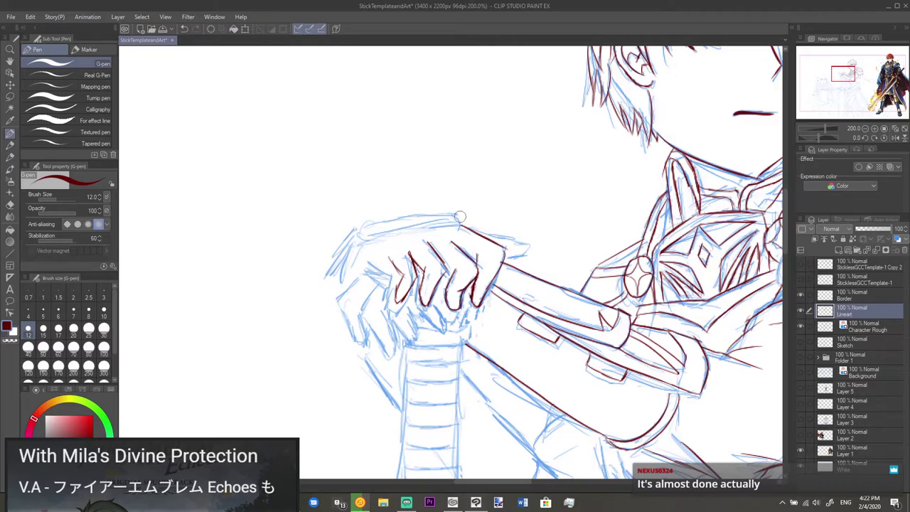
pyautogui.moveTo(453, 214)
pyautogui.mouseDown()
pyautogui.moveTo(463, 221)
pyautogui.moveTo(429, 212)
pyautogui.moveTo(407, 214)
pyautogui.moveTo(441, 214)
pyautogui.moveTo(367, 222)
pyautogui.mouseUp()
pyautogui.hotkey('ctrl', 'z')
pyautogui.hotkey('ctrl', 'z')
pyautogui.moveTo(456, 214)
pyautogui.mouseDown()
pyautogui.moveTo(406, 214)
pyautogui.moveTo(357, 232)
pyautogui.mouseUp()
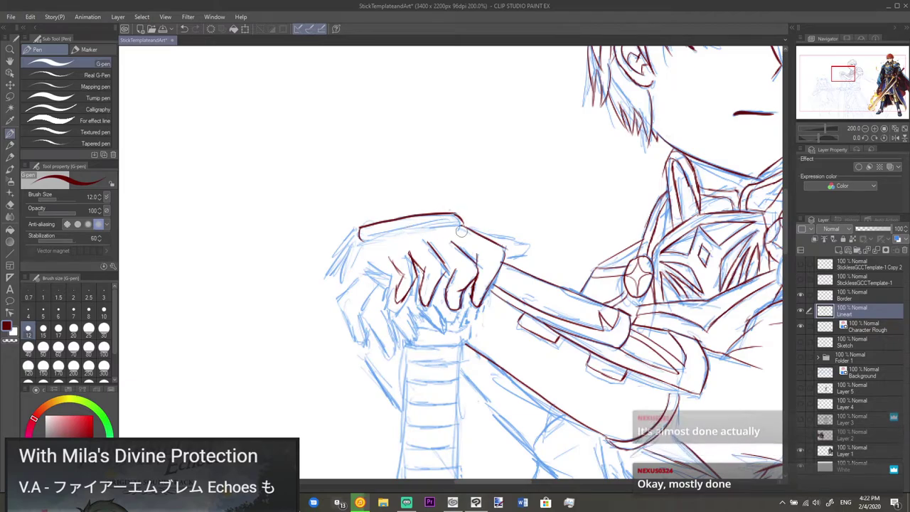
pyautogui.hotkey('ctrl', 'z')
pyautogui.press('e')
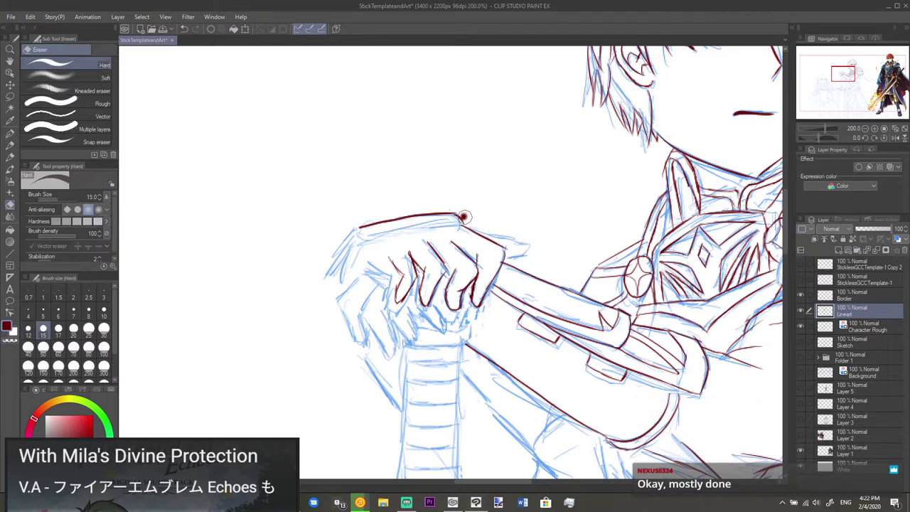
pyautogui.moveTo(470, 215)
pyautogui.mouseDown()
pyautogui.moveTo(363, 226)
pyautogui.moveTo(383, 233)
pyautogui.mouseUp()
pyautogui.press('p')
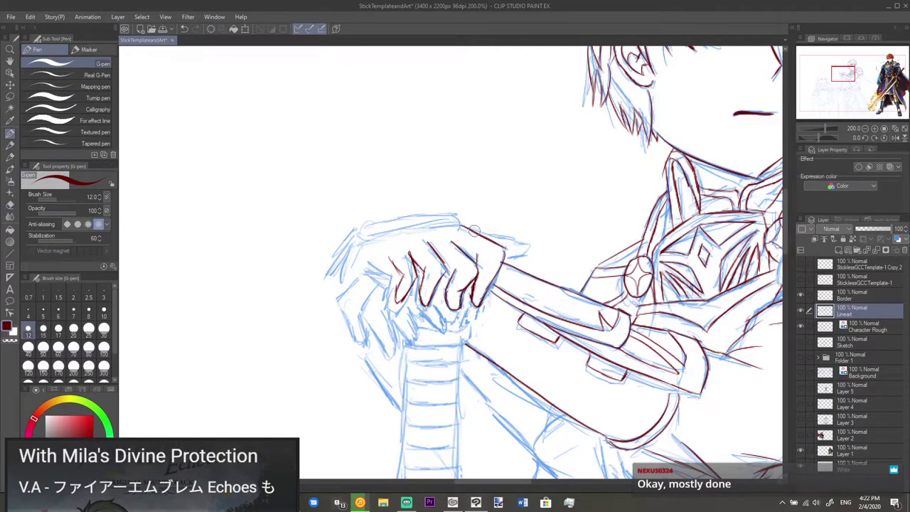
# - Ink the long narrow plate across the back of the hand, with its upper edge, short ends and parallel lower edge
pyautogui.moveTo(474, 231)
pyautogui.mouseDown()
pyautogui.moveTo(370, 235)
pyautogui.moveTo(379, 232)
pyautogui.moveTo(386, 244)
pyautogui.moveTo(456, 232)
pyautogui.moveTo(390, 243)
pyautogui.mouseUp()
pyautogui.press('e')
pyautogui.press('p')
pyautogui.hotkey('ctrl', 'z')
pyautogui.hotkey('ctrl', 'z')
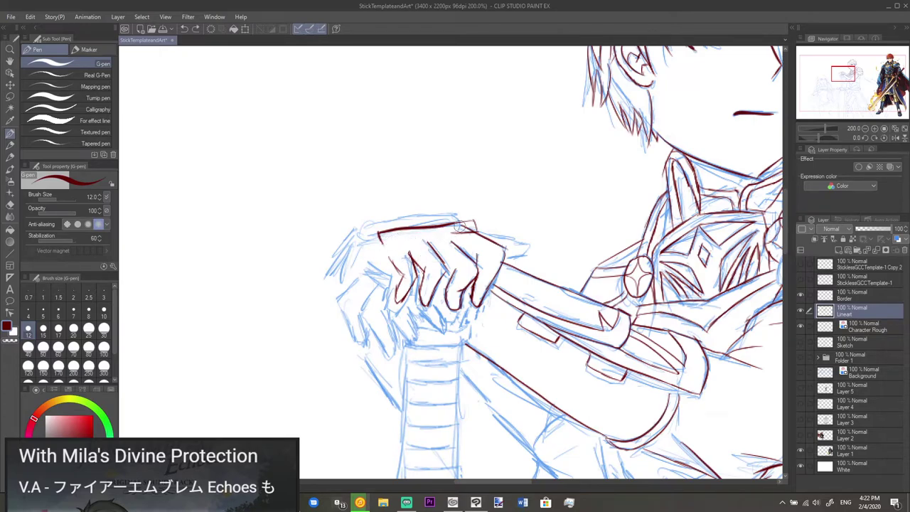
pyautogui.moveTo(459, 229); pyautogui.dragTo(382, 245)
pyautogui.hotkey('ctrl', 'z')
pyautogui.moveTo(462, 226)
pyautogui.mouseDown()
pyautogui.moveTo(380, 241)
pyautogui.moveTo(469, 231)
pyautogui.mouseUp()
pyautogui.hotkey('ctrl', 'z')
pyautogui.hotkey('ctrl', 'z')
pyautogui.press('e')
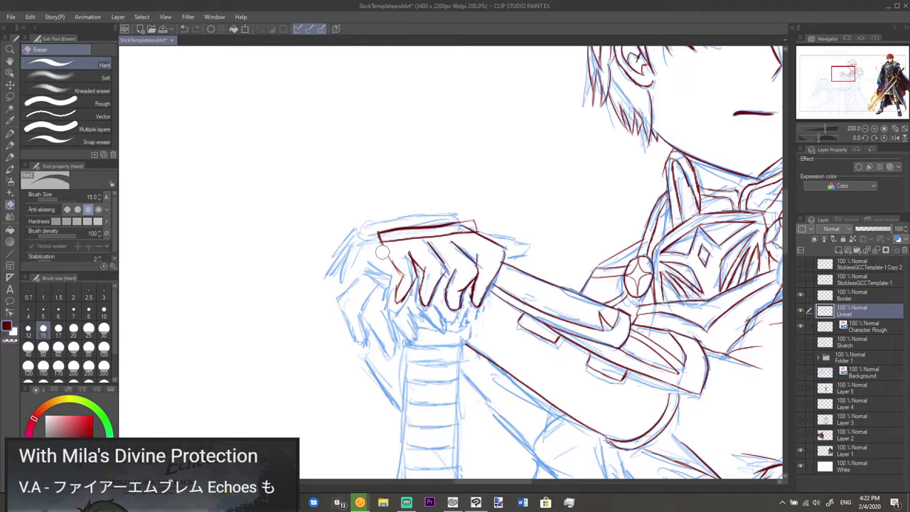
# - Erase the hand plate's thick upper edge and re-ink it as a thinner straight line, undoing uneven strokes
pyautogui.press('p')
pyautogui.press('e')
pyautogui.moveTo(453, 222)
pyautogui.mouseDown()
pyautogui.moveTo(378, 232)
pyautogui.moveTo(460, 215)
pyautogui.moveTo(401, 232)
pyautogui.mouseUp()
pyautogui.press('p')
pyautogui.hotkey('ctrl', 'z')
pyautogui.hotkey('ctrl', 'z')
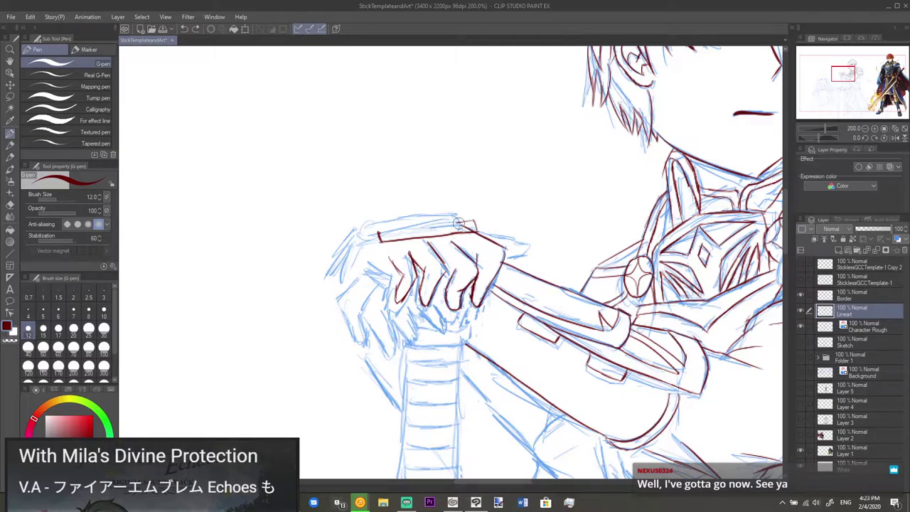
pyautogui.moveTo(461, 221); pyautogui.dragTo(403, 231)
pyautogui.hotkey('ctrl', 'z')
pyautogui.moveTo(459, 222)
pyautogui.mouseDown()
pyautogui.moveTo(379, 232)
pyautogui.moveTo(460, 220)
pyautogui.mouseUp()
pyautogui.hotkey('ctrl', 'z')
pyautogui.hotkey('ctrl', 'z')
pyautogui.moveTo(379, 233); pyautogui.dragTo(465, 221)
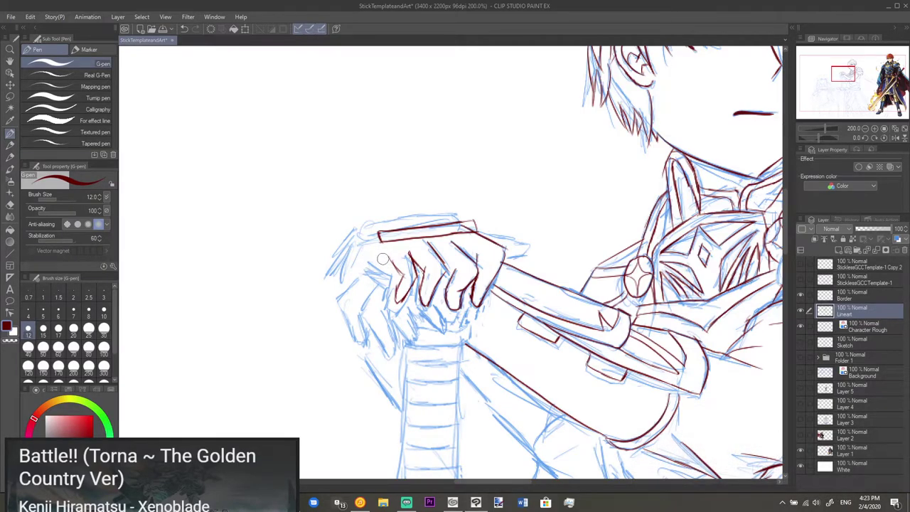
# - Ink the knuckle line toward the far side of the hand and extend the hand plate's edges outward, cleaning up the overlap
pyautogui.moveTo(383, 260); pyautogui.dragTo(360, 260)
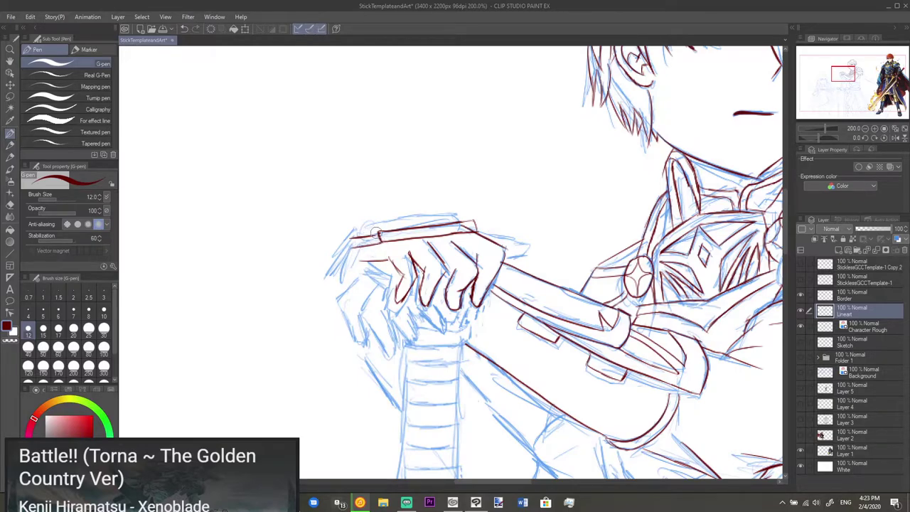
pyautogui.hotkey('ctrl', 'z')
pyautogui.press('e')
pyautogui.moveTo(372, 236); pyautogui.dragTo(352, 239)
pyautogui.press('p')
# - Trim both ends of the hand plate and close them with short strokes
pyautogui.press('e')
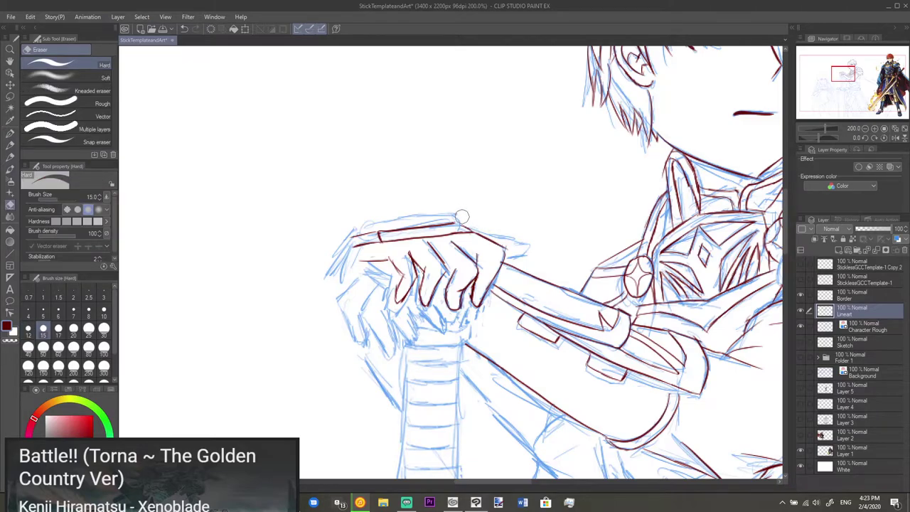
pyautogui.press('p')
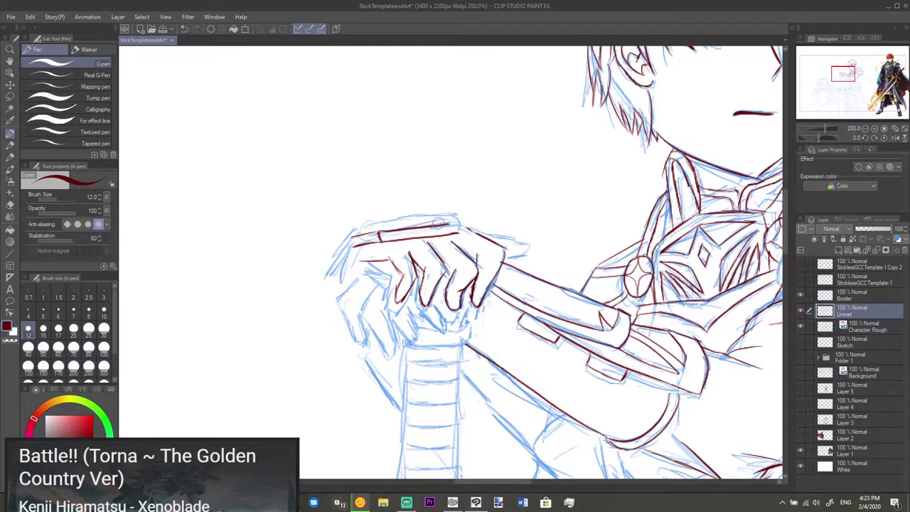
pyautogui.press('e')
pyautogui.moveTo(372, 236)
pyautogui.mouseDown()
pyautogui.moveTo(358, 240)
pyautogui.moveTo(388, 240)
pyautogui.mouseUp()
pyautogui.press('p')
pyautogui.moveTo(451, 223); pyautogui.dragTo(460, 231)
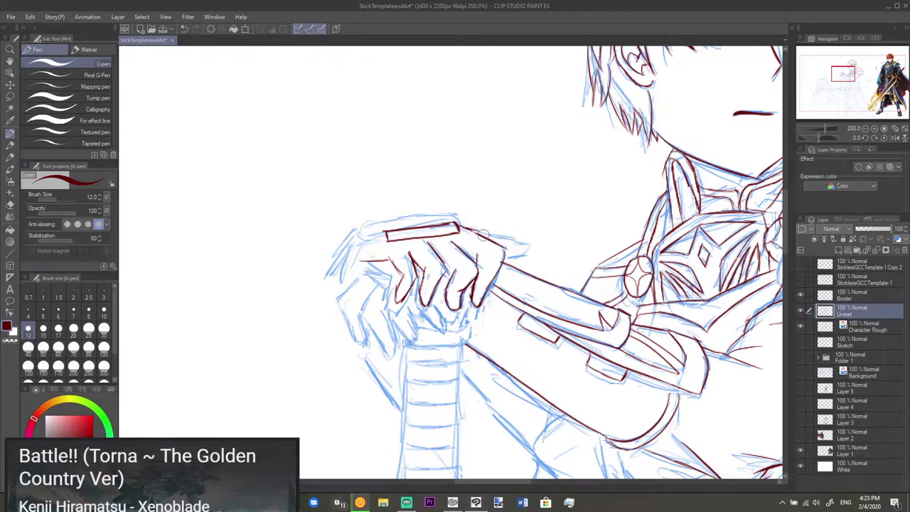
# - Ink the pointed cuff flap at the wrist and the back-of-hand edge running from the plate to the far side
pyautogui.moveTo(460, 229)
pyautogui.mouseDown()
pyautogui.moveTo(525, 245)
pyautogui.moveTo(508, 257)
pyautogui.mouseUp()
pyautogui.moveTo(388, 227); pyautogui.dragTo(355, 248)
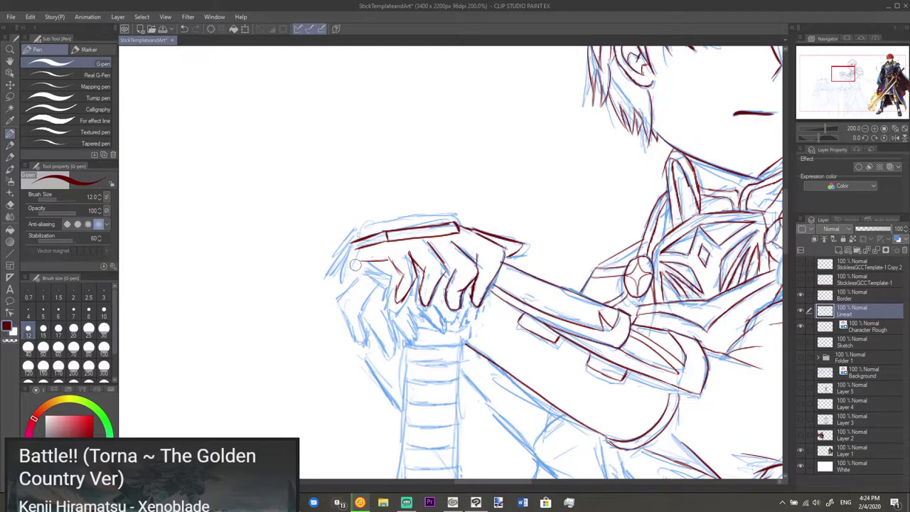
# - Ink the outline and inner contours of the outermost fingers on the side of the hand away from the wrist
pyautogui.moveTo(345, 281); pyautogui.dragTo(364, 307)
pyautogui.scroll(-2, 384, 268)
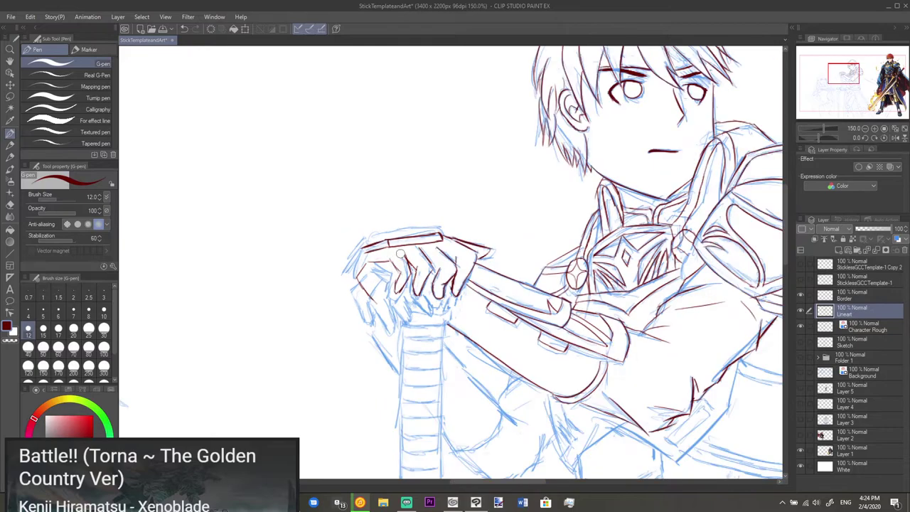
pyautogui.scroll(2, 386, 264)
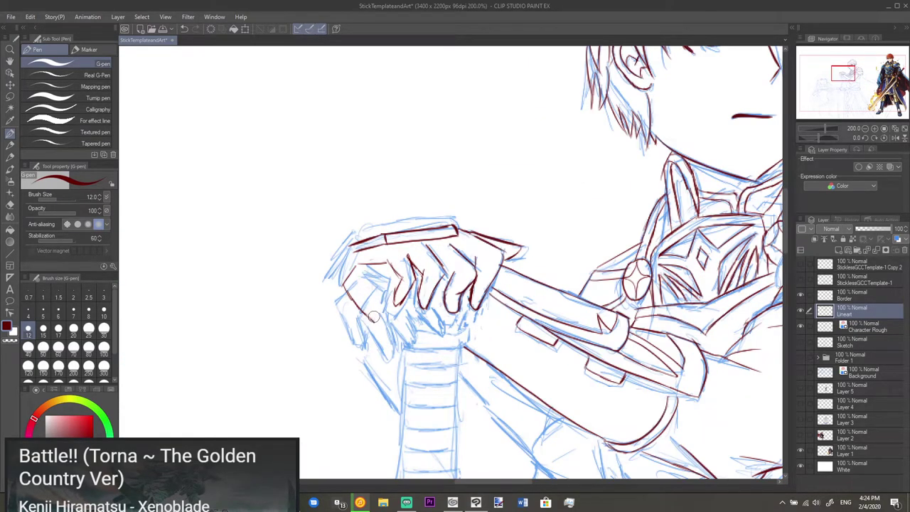
pyautogui.moveTo(371, 318)
pyautogui.mouseDown()
pyautogui.moveTo(378, 327)
pyautogui.moveTo(380, 319)
pyautogui.mouseUp()
pyautogui.moveTo(361, 277); pyautogui.dragTo(361, 290)
pyautogui.moveTo(372, 290); pyautogui.dragTo(400, 311)
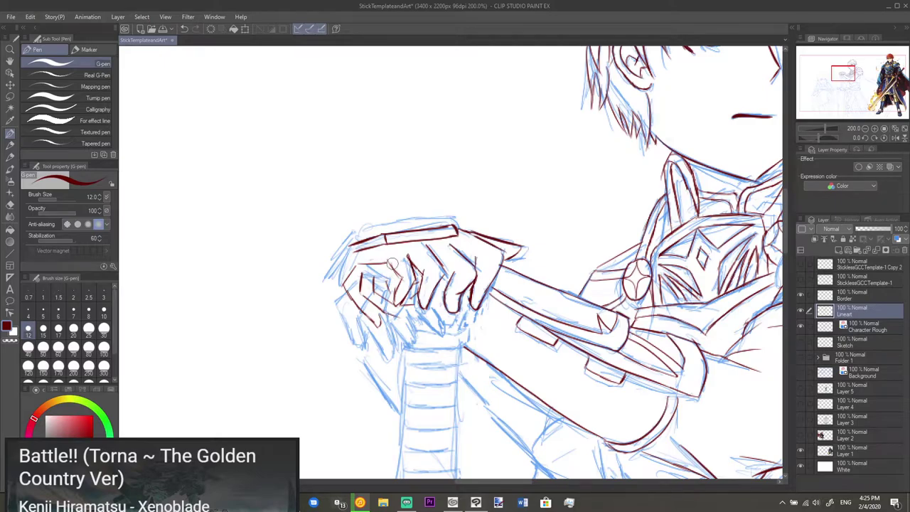
# - Rework the outermost fingertip with eraser and pen, and connect the back-of-hand edge down to that finger
pyautogui.moveTo(352, 249); pyautogui.dragTo(386, 238)
pyautogui.hotkey('ctrl', '-')
pyautogui.hotkey('ctrl', '+')
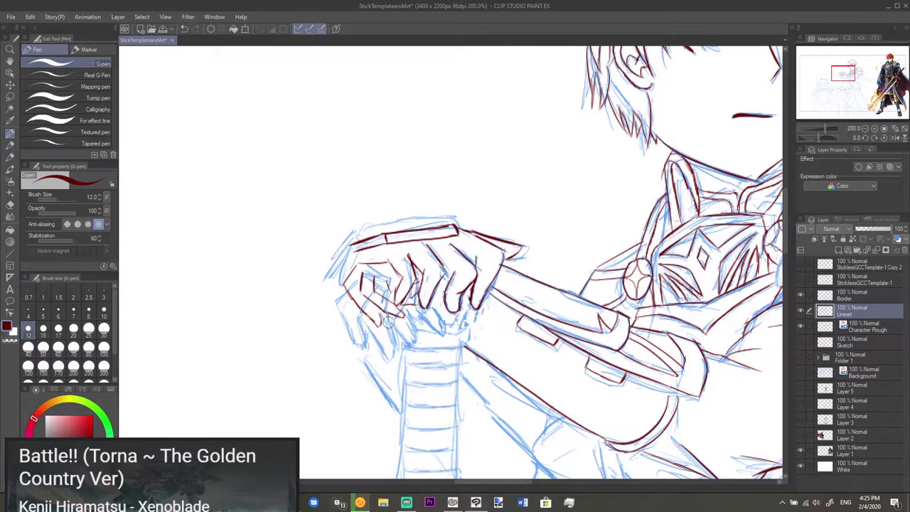
pyautogui.press('e')
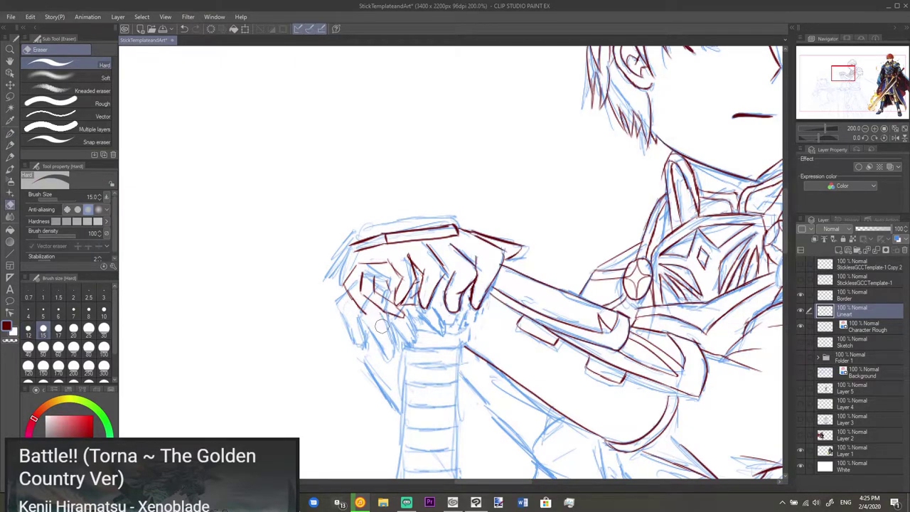
pyautogui.press('p')
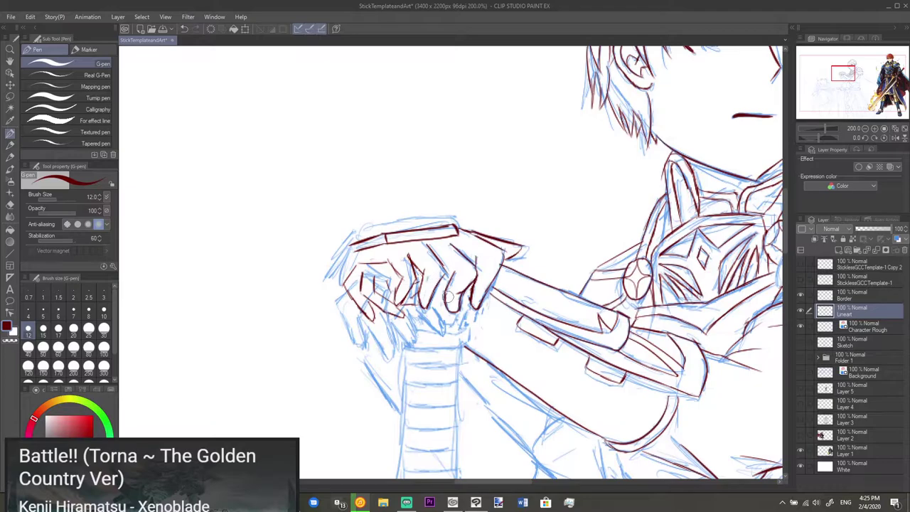
pyautogui.moveTo(429, 314)
pyautogui.mouseDown()
pyautogui.moveTo(412, 306)
pyautogui.moveTo(454, 312)
pyautogui.mouseUp()
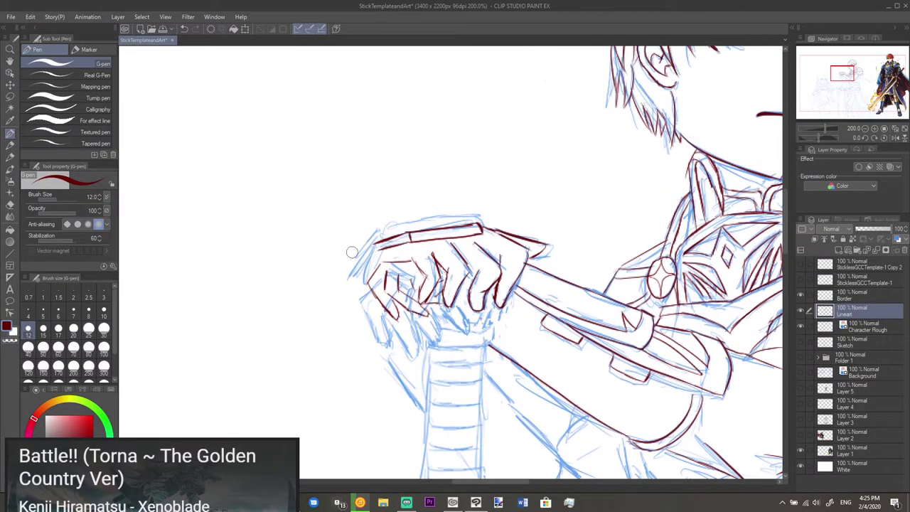
pyautogui.moveTo(375, 252); pyautogui.dragTo(374, 265)
# - Ink the diagonal line running down from the top of the sword grip beneath the forearm, replacing a shorter first stroke
pyautogui.moveTo(518, 397); pyautogui.dragTo(507, 376)
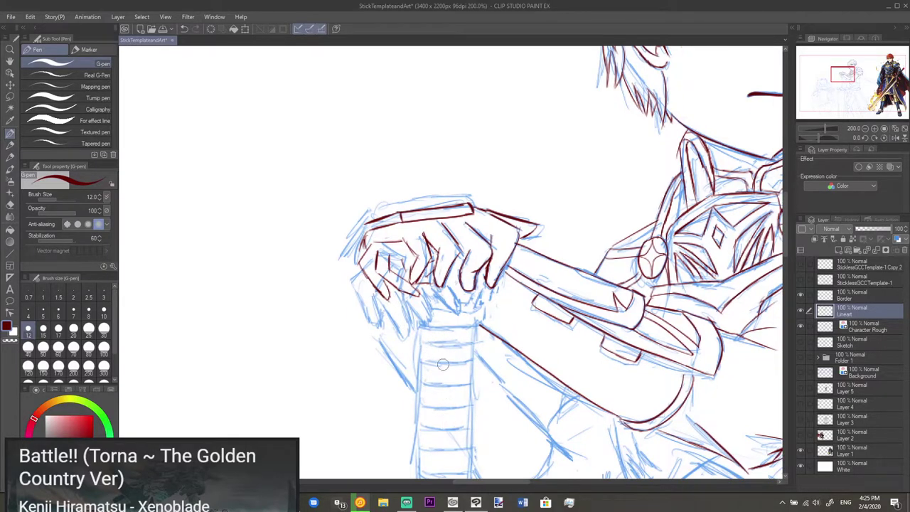
pyautogui.moveTo(540, 420); pyautogui.dragTo(496, 301)
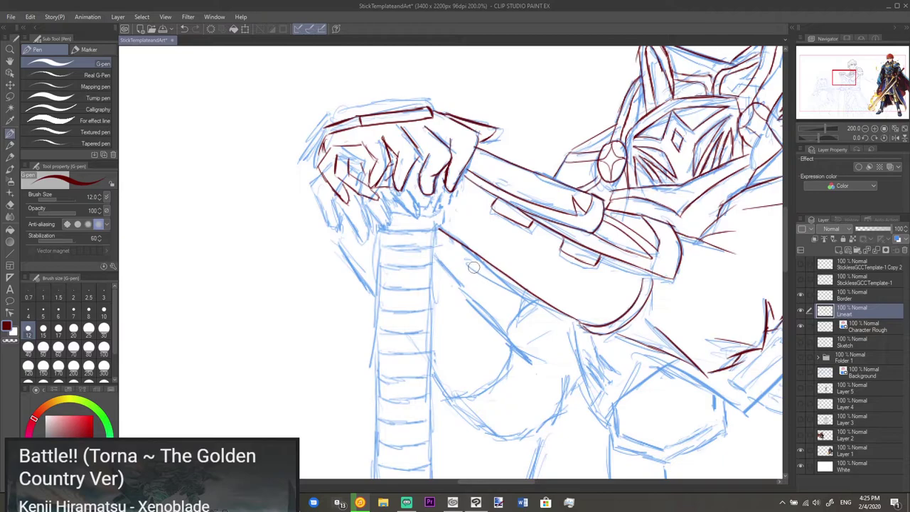
pyautogui.moveTo(470, 260); pyautogui.dragTo(496, 307)
pyautogui.hotkey('ctrl', 'z')
pyautogui.moveTo(447, 240); pyautogui.dragTo(516, 359)
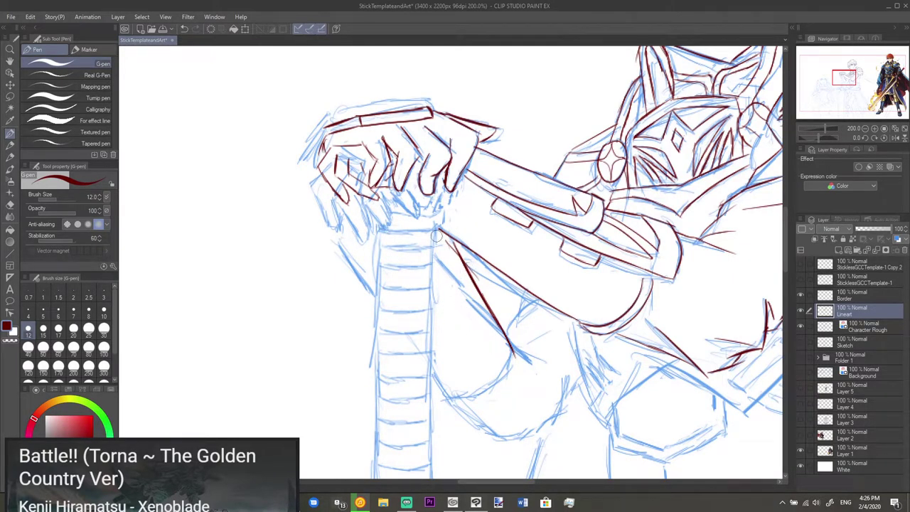
pyautogui.scroll(-1, 403, 333)
pyautogui.moveTo(435, 406); pyautogui.dragTo(463, 197)
pyautogui.moveTo(470, 292); pyautogui.dragTo(467, 187)
pyautogui.moveTo(471, 111); pyautogui.dragTo(481, 332)
pyautogui.moveTo(481, 209); pyautogui.dragTo(486, 317)
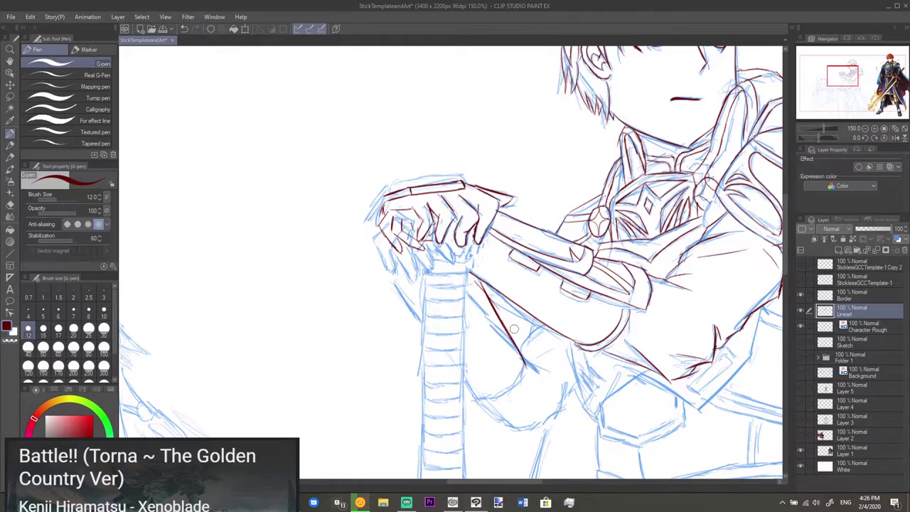
pyautogui.scroll(1, 514, 328)
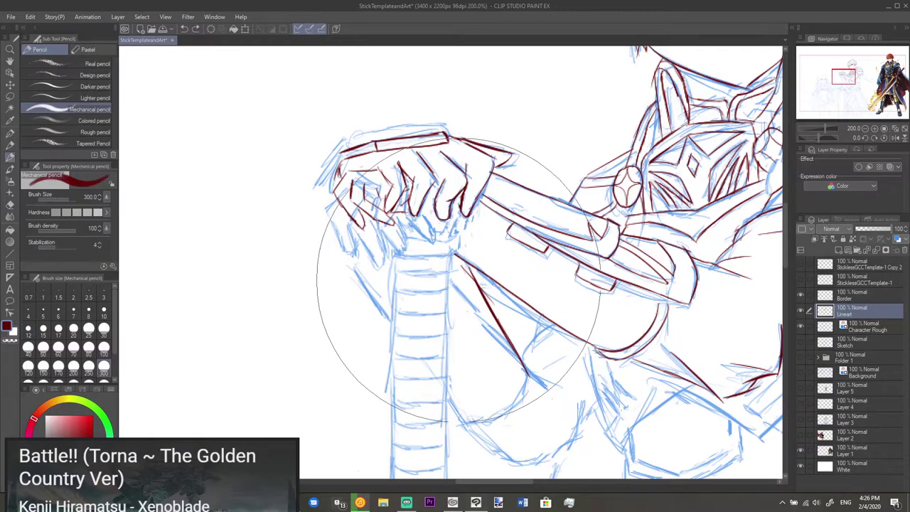
# - Ink the curved sleeve edge beneath the forearm, from the sword grip around toward the lower end of the diagonal line
pyautogui.press('e')
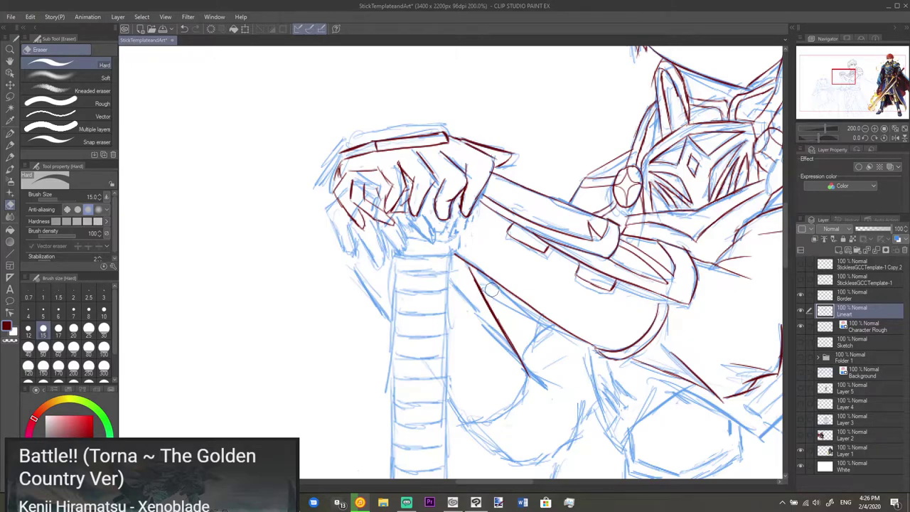
pyautogui.press('p')
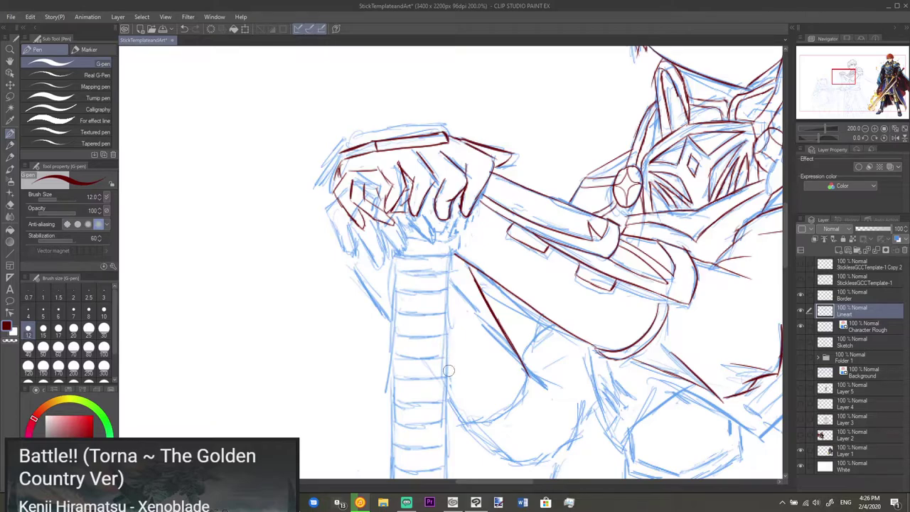
pyautogui.moveTo(449, 356); pyautogui.dragTo(471, 411)
pyautogui.hotkey('ctrl', 'z')
pyautogui.hotkey('ctrl', 'z')
pyautogui.hotkey('ctrl', 'z')
pyautogui.moveTo(448, 371)
pyautogui.mouseDown()
pyautogui.moveTo(482, 433)
pyautogui.moveTo(472, 424)
pyautogui.moveTo(507, 417)
pyautogui.moveTo(497, 424)
pyautogui.moveTo(532, 402)
pyautogui.moveTo(525, 411)
pyautogui.moveTo(534, 391)
pyautogui.moveTo(510, 419)
pyautogui.moveTo(532, 386)
pyautogui.mouseUp()
pyautogui.hotkey('ctrl', 'z')
pyautogui.hotkey('ctrl', 'z')
pyautogui.hotkey('ctrl', 'z')
pyautogui.hotkey('ctrl', 'z')
pyautogui.moveTo(500, 422); pyautogui.dragTo(531, 392)
pyautogui.hotkey('ctrl', 'z')
pyautogui.hotkey('ctrl', 'z')
pyautogui.moveTo(469, 427)
pyautogui.mouseDown()
pyautogui.moveTo(504, 416)
pyautogui.moveTo(534, 381)
pyautogui.mouseUp()
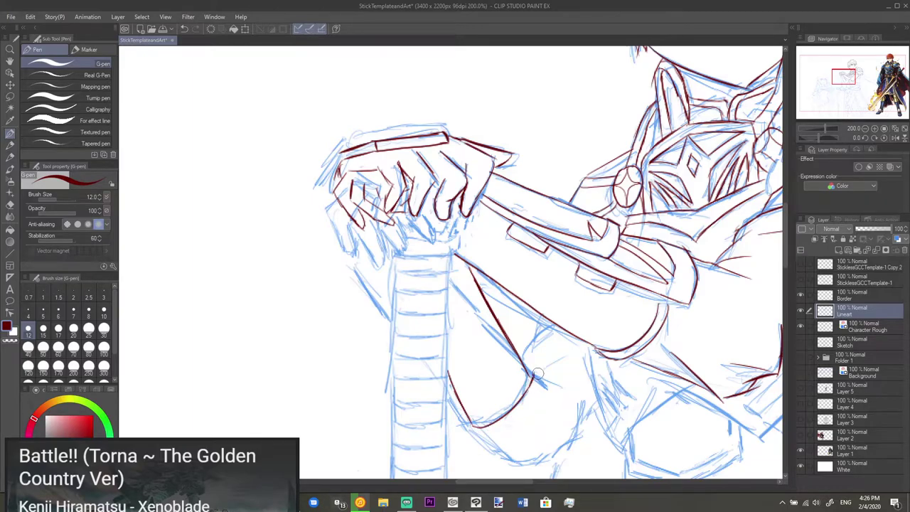
pyautogui.hotkey('ctrl', 'z')
pyautogui.moveTo(468, 427); pyautogui.dragTo(535, 405)
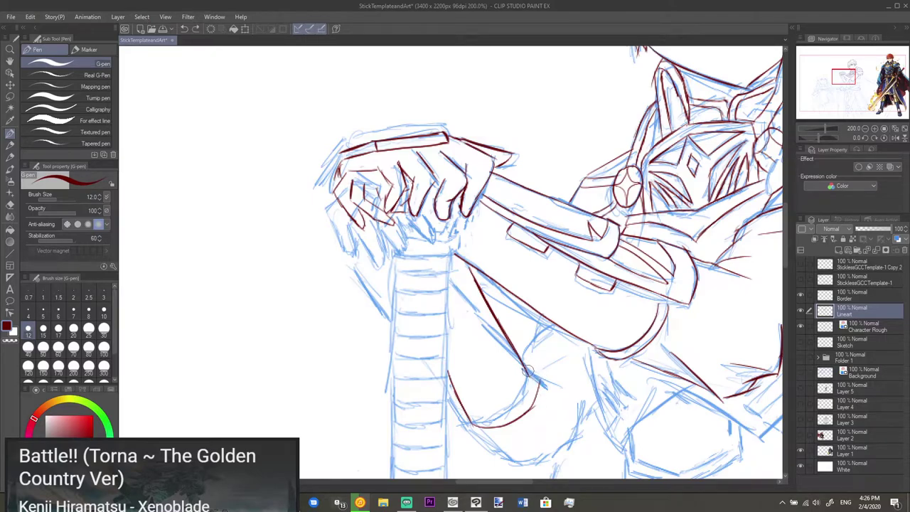
# - Erase the diagonal's lower end, redraw it to meet the sleeve curve, and add a short fold stroke past the corner
pyautogui.press('e')
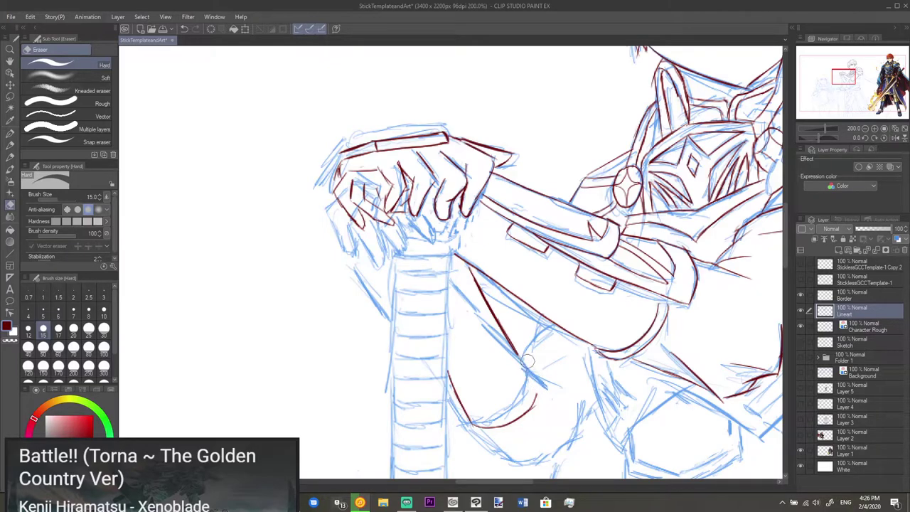
pyautogui.press('p')
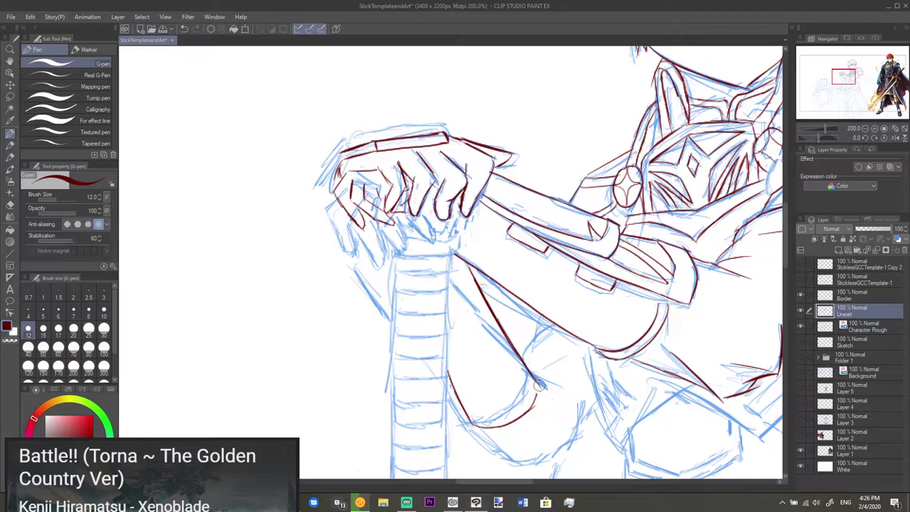
pyautogui.press('e')
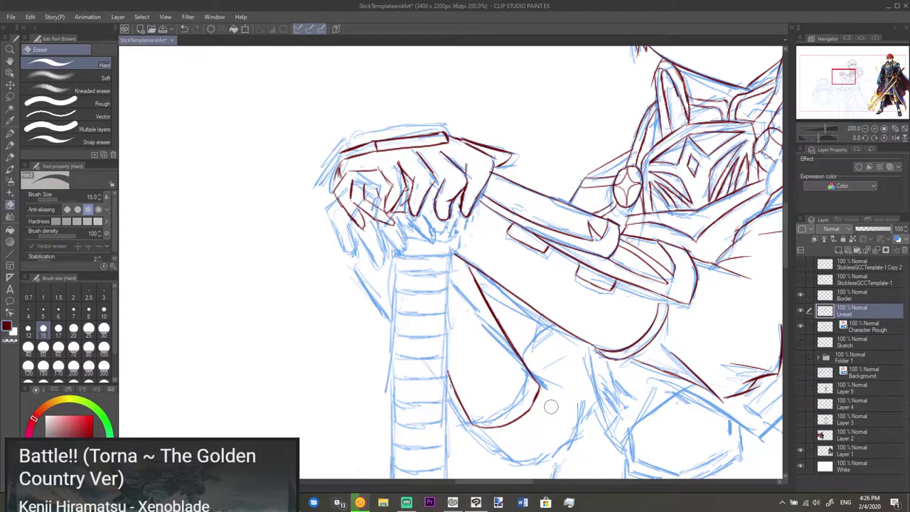
pyautogui.press('p')
pyautogui.moveTo(541, 384); pyautogui.dragTo(554, 399)
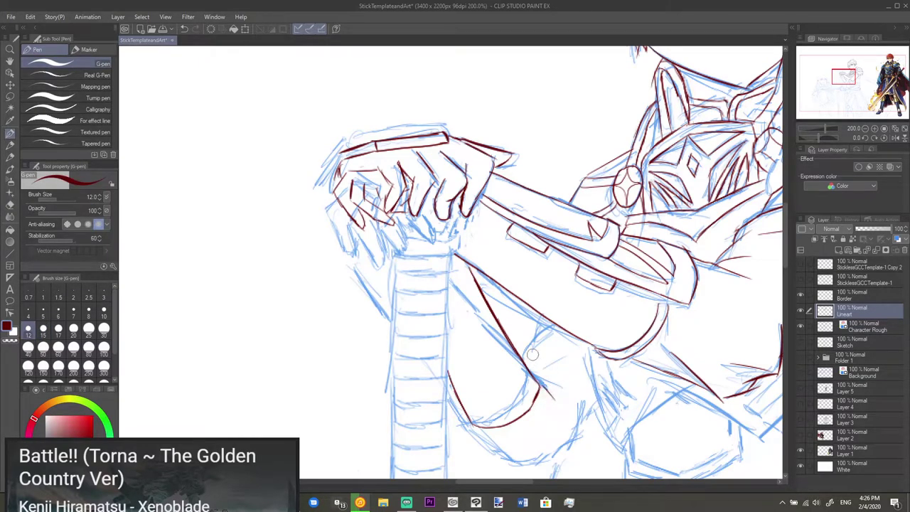
# - Ink the fold lines between the diagonal and the forearm, and the outer sleeve outline curving below it
pyautogui.moveTo(524, 355); pyautogui.dragTo(546, 324)
pyautogui.hotkey('ctrl', 'z')
pyautogui.moveTo(589, 409)
pyautogui.mouseDown()
pyautogui.moveTo(528, 347)
pyautogui.moveTo(509, 375)
pyautogui.mouseUp()
pyautogui.moveTo(414, 362)
pyautogui.mouseDown()
pyautogui.moveTo(445, 395)
pyautogui.moveTo(516, 373)
pyautogui.moveTo(498, 386)
pyautogui.mouseUp()
pyautogui.moveTo(501, 344)
pyautogui.mouseDown()
pyautogui.moveTo(500, 361)
pyautogui.moveTo(531, 347)
pyautogui.moveTo(514, 369)
pyautogui.mouseUp()
pyautogui.scroll(-3, 547, 321)
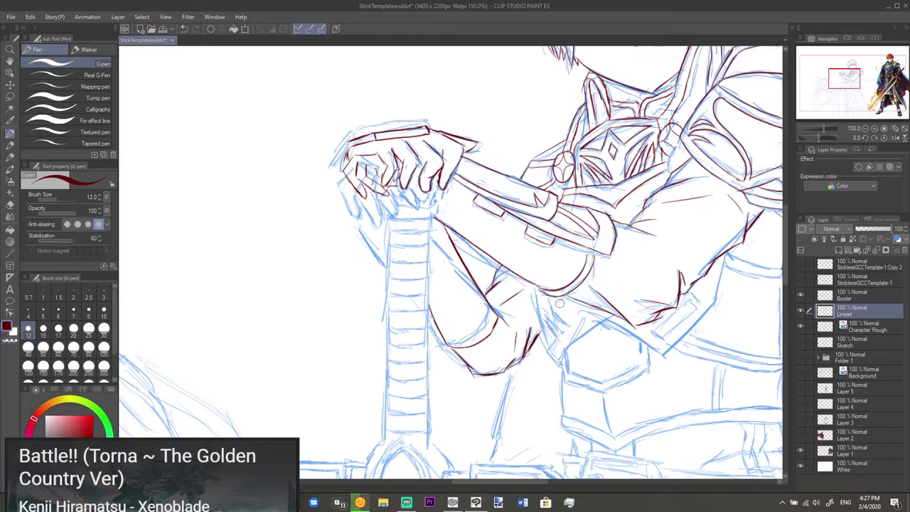
pyautogui.moveTo(504, 318); pyautogui.dragTo(540, 321)
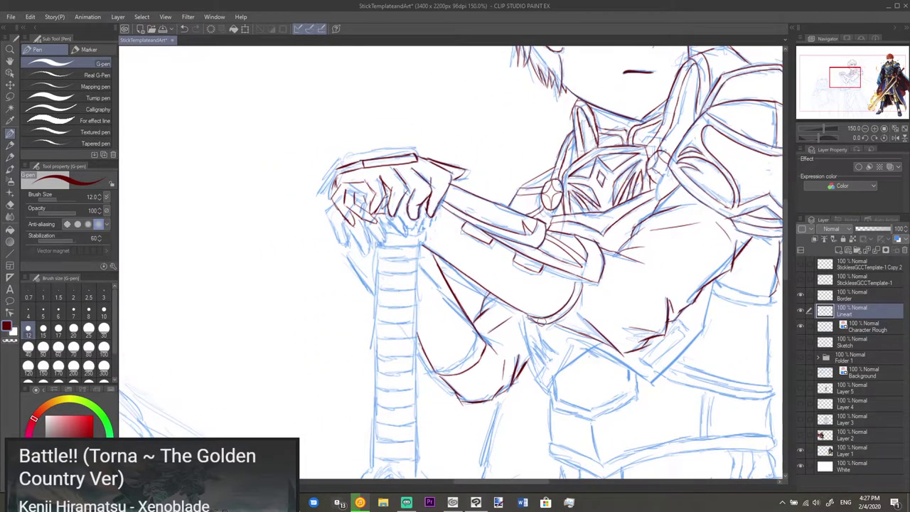
pyautogui.click(839, 345)
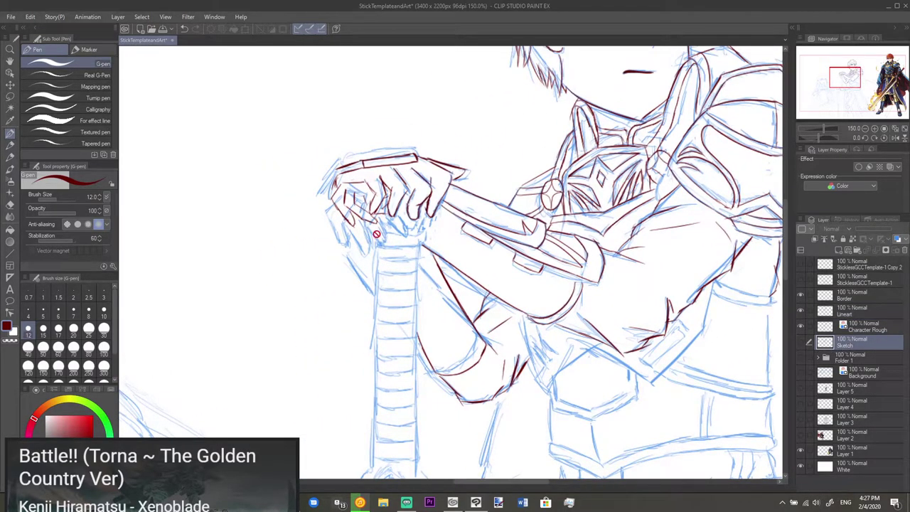
pyautogui.click(850, 325)
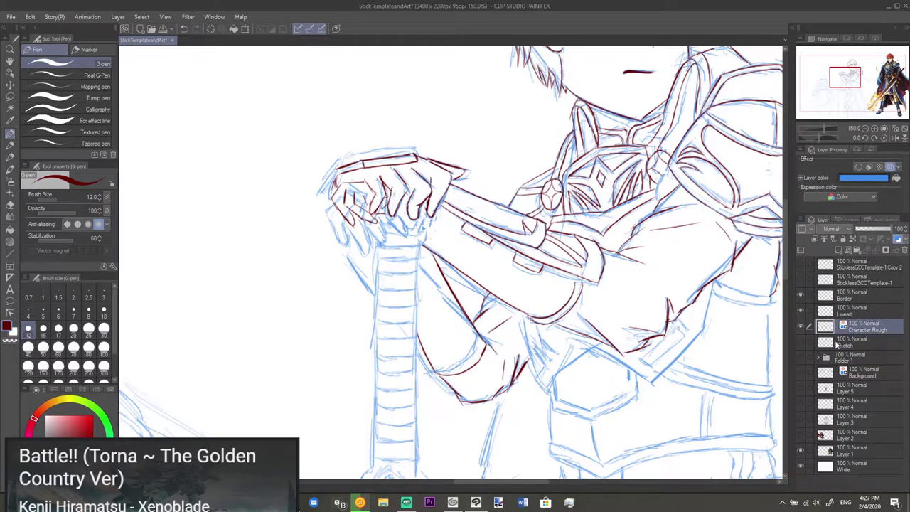
pyautogui.moveTo(611, 278); pyautogui.dragTo(581, 274)
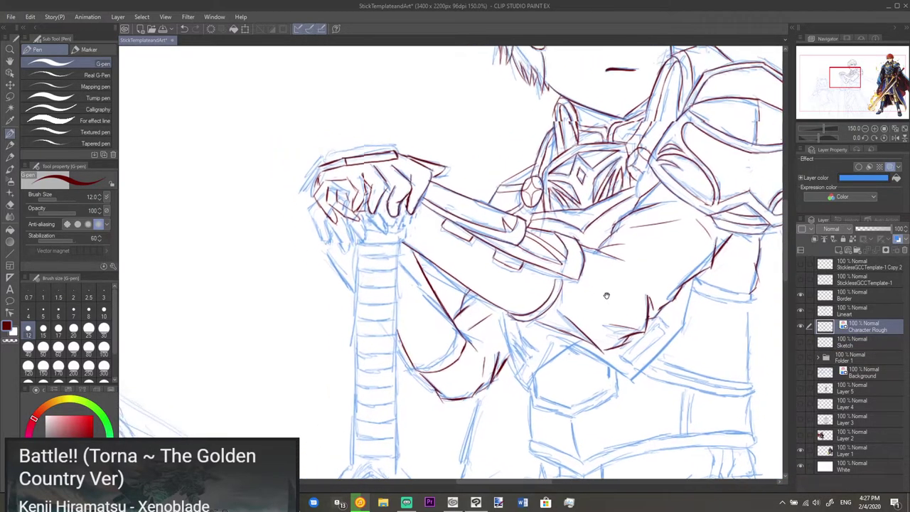
pyautogui.moveTo(405, 271); pyautogui.dragTo(481, 269)
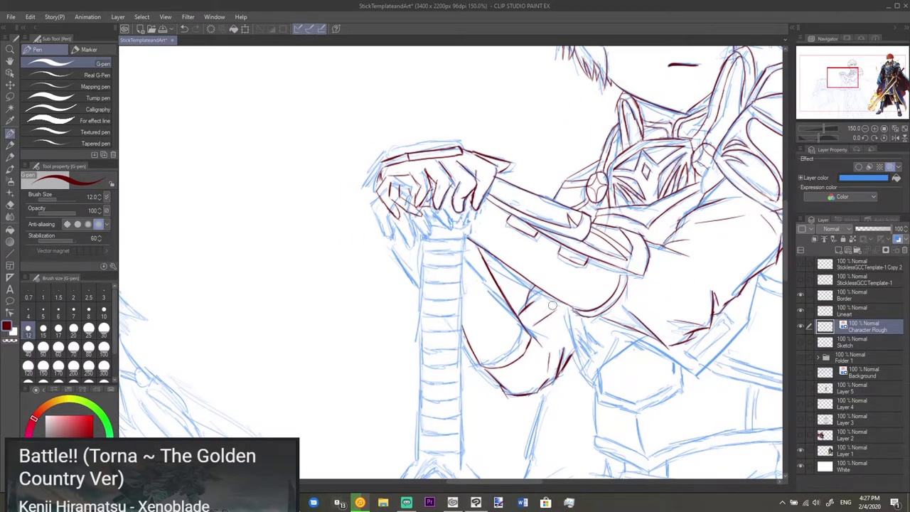
pyautogui.moveTo(549, 300); pyautogui.dragTo(453, 263)
pyautogui.moveTo(590, 279); pyautogui.dragTo(509, 270)
pyautogui.moveTo(581, 241)
pyautogui.mouseDown()
pyautogui.moveTo(529, 247)
pyautogui.moveTo(590, 100)
pyautogui.mouseUp()
pyautogui.moveTo(597, 284)
pyautogui.mouseDown()
pyautogui.moveTo(587, 179)
pyautogui.moveTo(562, 284)
pyautogui.mouseUp()
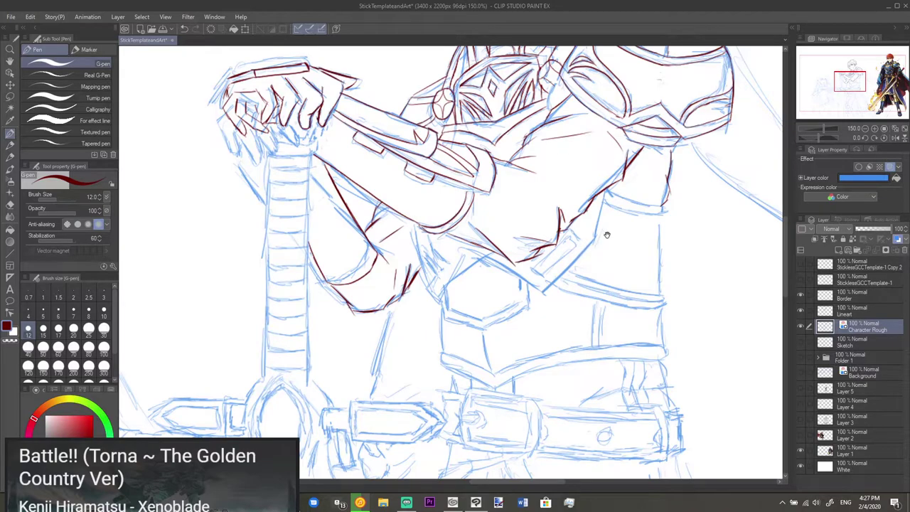
pyautogui.scroll(1, 575, 254)
pyautogui.scroll(1, 569, 257)
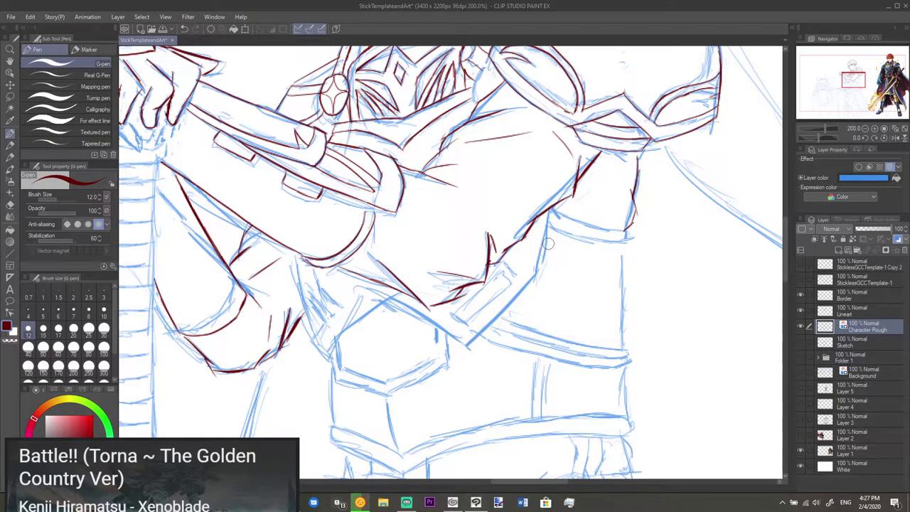
pyautogui.click(853, 313)
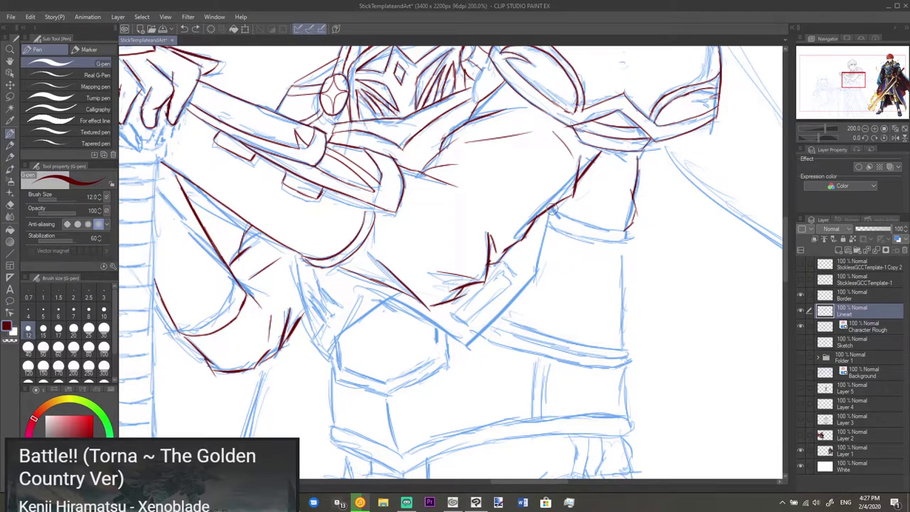
# - Ink the breastplate's lower rim from beneath the upper arm down to the central point and up the other side
pyautogui.moveTo(554, 202); pyautogui.dragTo(529, 278)
pyautogui.hotkey('ctrl', 'z')
pyautogui.moveTo(556, 203); pyautogui.dragTo(536, 282)
pyautogui.press('e')
pyautogui.press('p')
pyautogui.moveTo(538, 274)
pyautogui.mouseDown()
pyautogui.moveTo(468, 346)
pyautogui.moveTo(395, 297)
pyautogui.mouseUp()
pyautogui.hotkey('ctrl', 'z')
pyautogui.hotkey('ctrl', 'z')
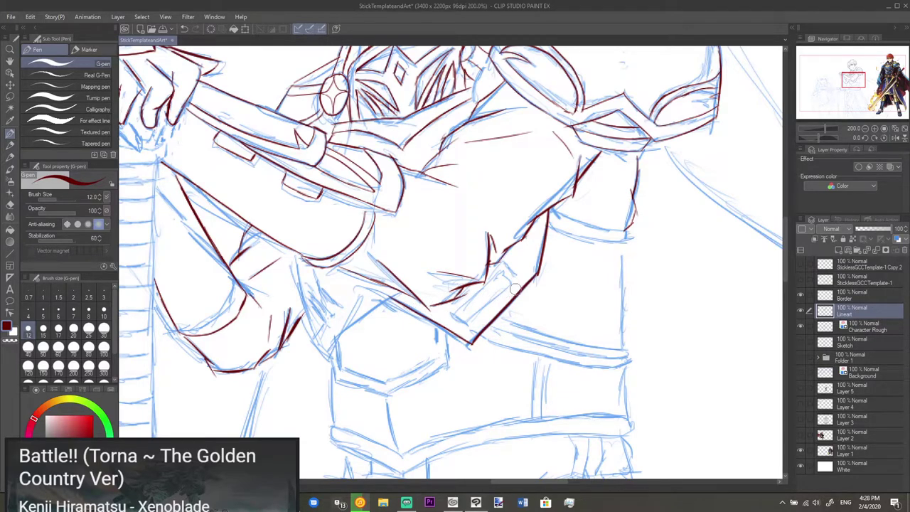
# - Check the colored knight's armor and ink the short inner trim lines near the upper end of the breastplate rim
pyautogui.scroll(-2, 529, 283)
pyautogui.moveTo(603, 273); pyautogui.dragTo(465, 282)
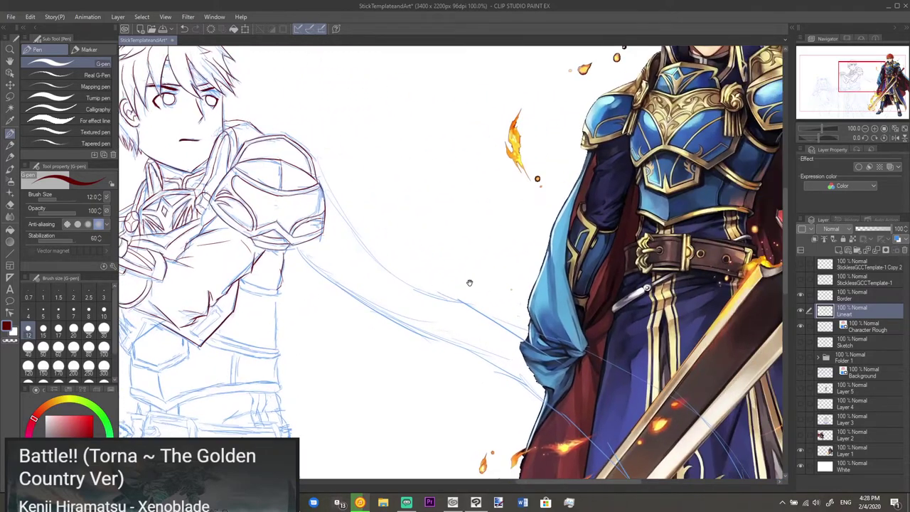
pyautogui.moveTo(361, 332); pyautogui.dragTo(524, 299)
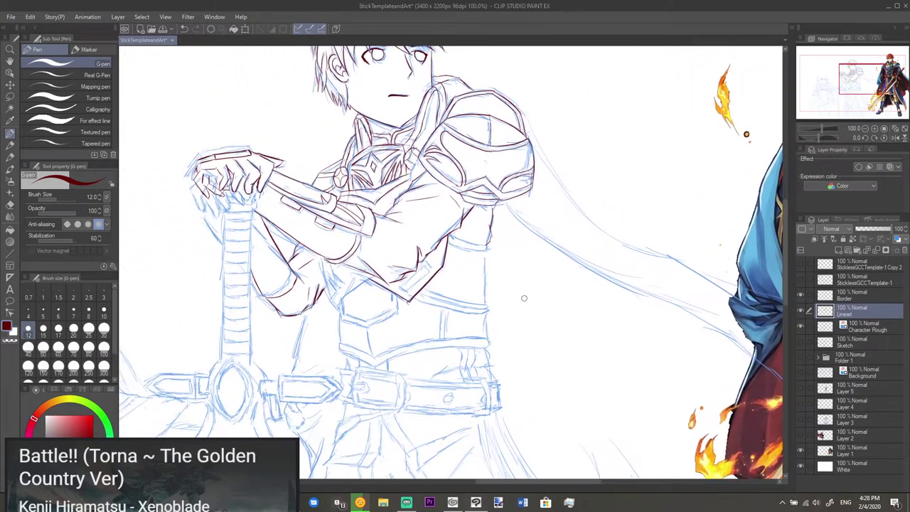
pyautogui.scroll(2, 496, 274)
pyautogui.moveTo(396, 287); pyautogui.dragTo(482, 276)
pyautogui.moveTo(466, 203); pyautogui.dragTo(455, 242)
pyautogui.moveTo(441, 237); pyautogui.dragTo(448, 251)
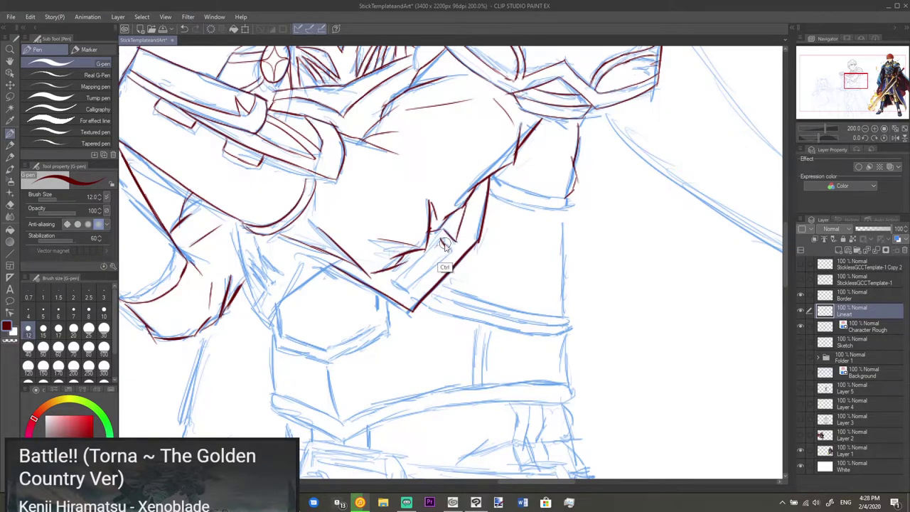
# - Ink the narrow rectangular inset inside the breastplate rim beside its lower point and tidy the lines near it
pyautogui.moveTo(451, 250); pyautogui.dragTo(412, 288)
pyautogui.hotkey('ctrl', 'z')
pyautogui.moveTo(449, 251); pyautogui.dragTo(413, 292)
pyautogui.hotkey('ctrl', 'z')
pyautogui.moveTo(452, 246)
pyautogui.mouseDown()
pyautogui.moveTo(413, 286)
pyautogui.moveTo(392, 282)
pyautogui.moveTo(405, 293)
pyautogui.moveTo(405, 274)
pyautogui.moveTo(396, 281)
pyautogui.moveTo(443, 241)
pyautogui.mouseUp()
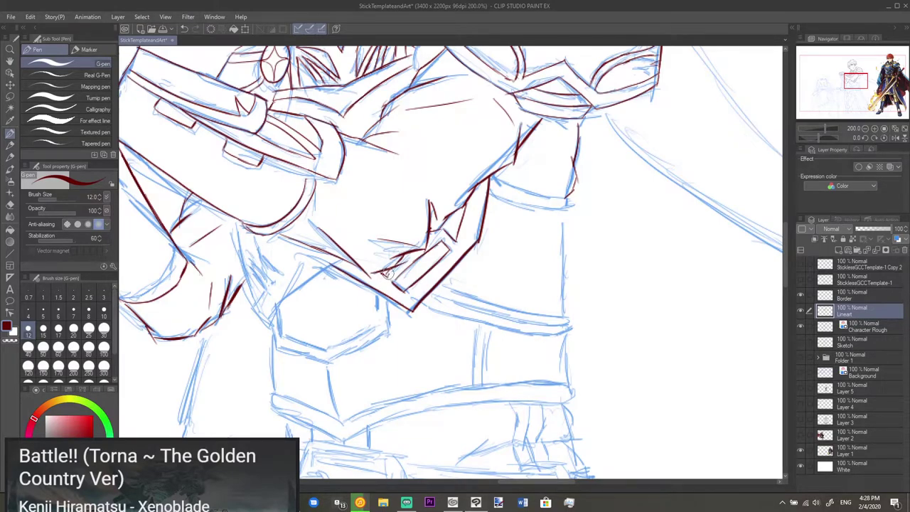
pyautogui.press('e')
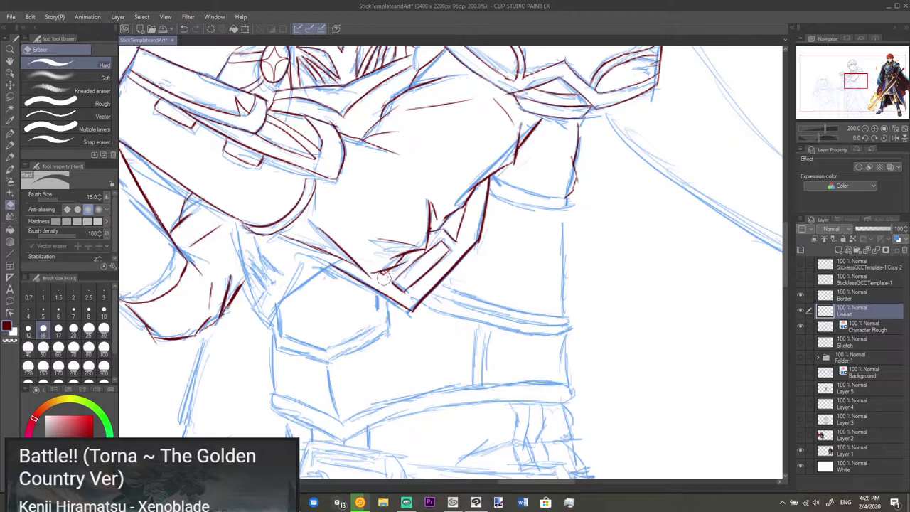
pyautogui.press('p')
# - Try to ink the slanted edge running down from the far end of the breastplate rim past the hexagonal belly plate
pyautogui.moveTo(385, 273); pyautogui.dragTo(455, 280)
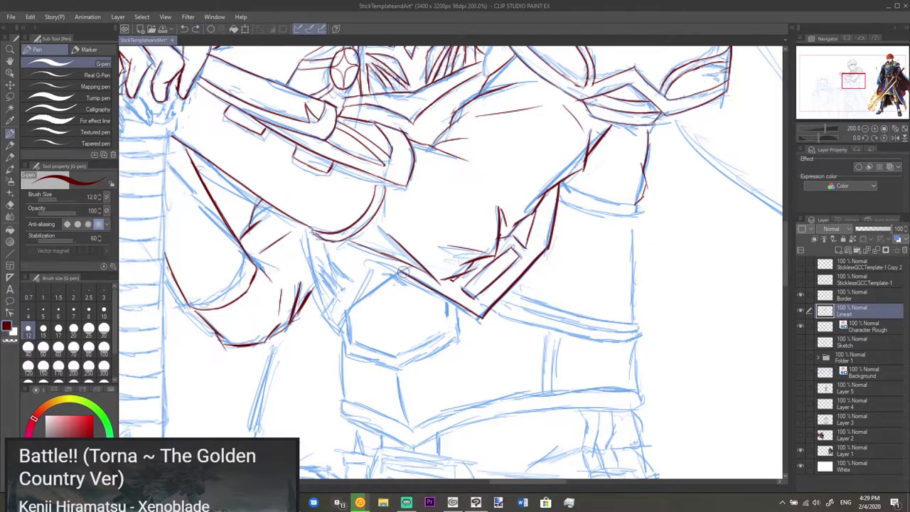
pyautogui.moveTo(388, 271); pyautogui.dragTo(355, 295)
pyautogui.hotkey('ctrl', 'z')
pyautogui.moveTo(391, 268); pyautogui.dragTo(341, 328)
pyautogui.hotkey('ctrl', 'z')
pyautogui.moveTo(393, 266); pyautogui.dragTo(332, 328)
pyautogui.hotkey('ctrl', 'z')
pyautogui.moveTo(392, 268); pyautogui.dragTo(336, 326)
pyautogui.hotkey('ctrl', 'z')
pyautogui.moveTo(392, 268); pyautogui.dragTo(336, 331)
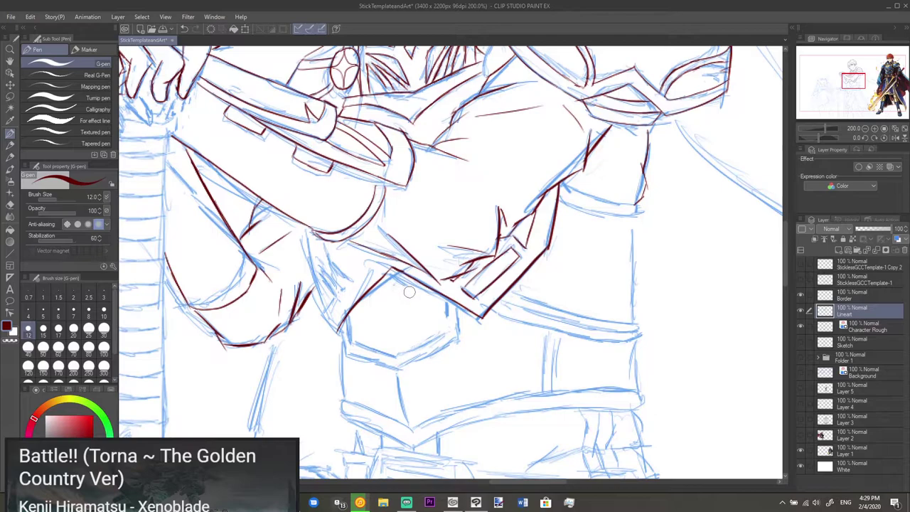
pyautogui.hotkey('ctrl', 'z')
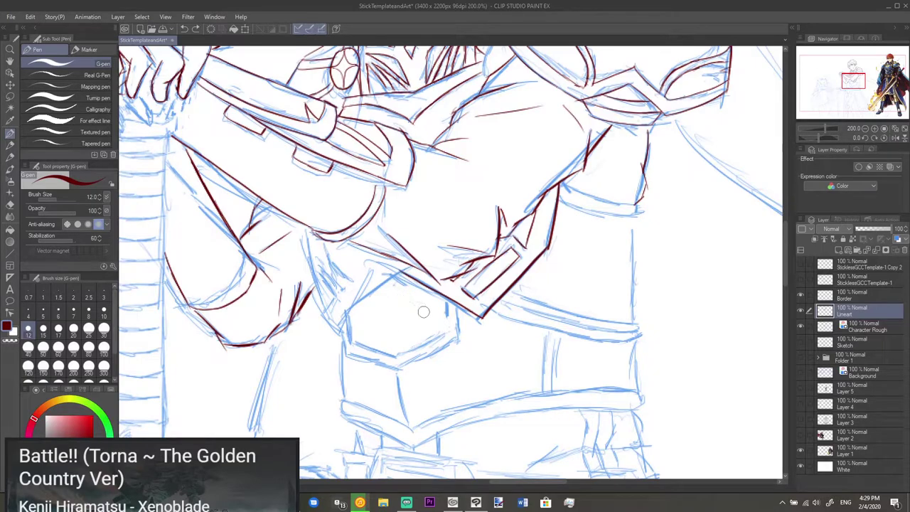
# - Erase the rim edge above the hexagonal belly plate and redraw it as one clean line to the breastplate's lower point
pyautogui.press('e')
pyautogui.moveTo(471, 321); pyautogui.dragTo(401, 277)
pyautogui.press('p')
pyautogui.moveTo(378, 274); pyautogui.dragTo(447, 305)
pyautogui.hotkey('ctrl', 'z')
pyautogui.moveTo(382, 271); pyautogui.dragTo(481, 318)
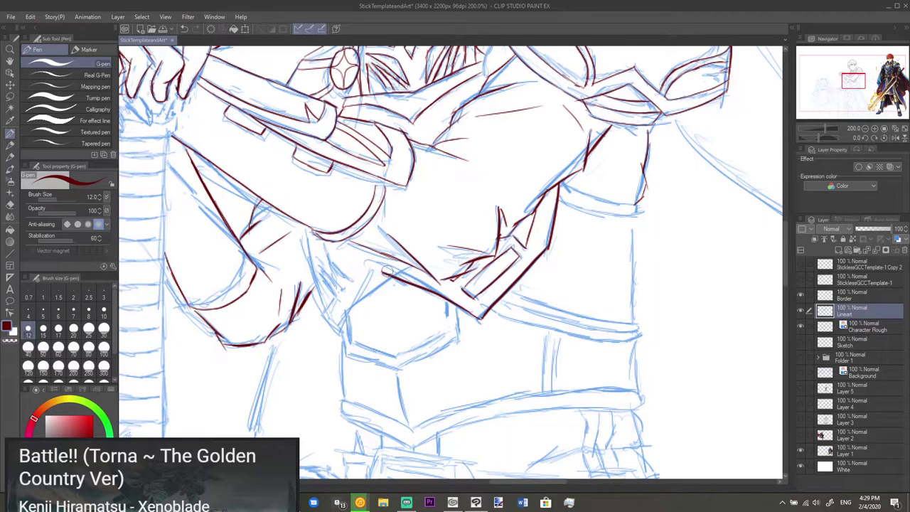
# - Ink the slanted edge from the redrawn rim's upper end down past the side of the hexagonal belly plate
pyautogui.moveTo(379, 275); pyautogui.dragTo(340, 324)
pyautogui.hotkey('ctrl', 'z')
pyautogui.moveTo(380, 273); pyautogui.dragTo(333, 329)
# - Examine the breastplate, belly plate and waist armor on the colored knight reference
pyautogui.scroll(-1, 466, 256)
pyautogui.moveTo(480, 251); pyautogui.dragTo(388, 286)
pyautogui.moveTo(632, 227); pyautogui.dragTo(380, 295)
pyautogui.moveTo(472, 313); pyautogui.dragTo(423, 358)
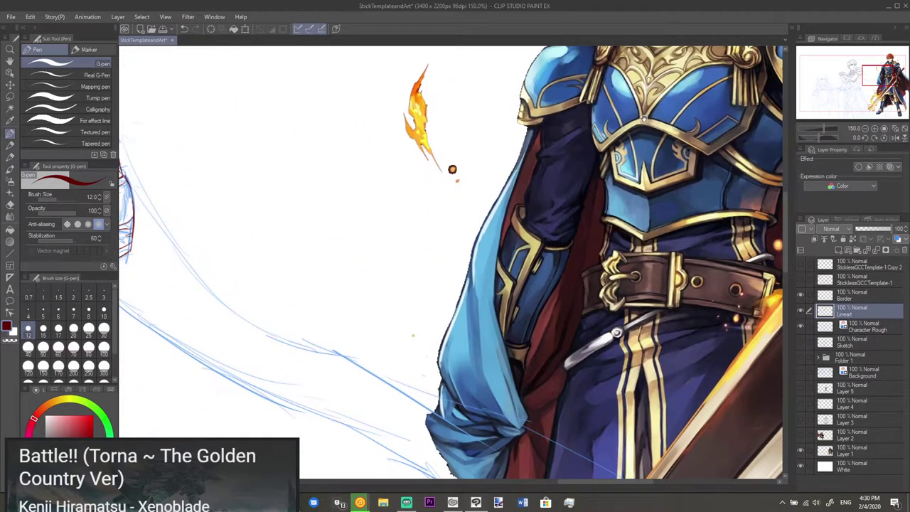
pyautogui.moveTo(658, 87); pyautogui.dragTo(611, 166)
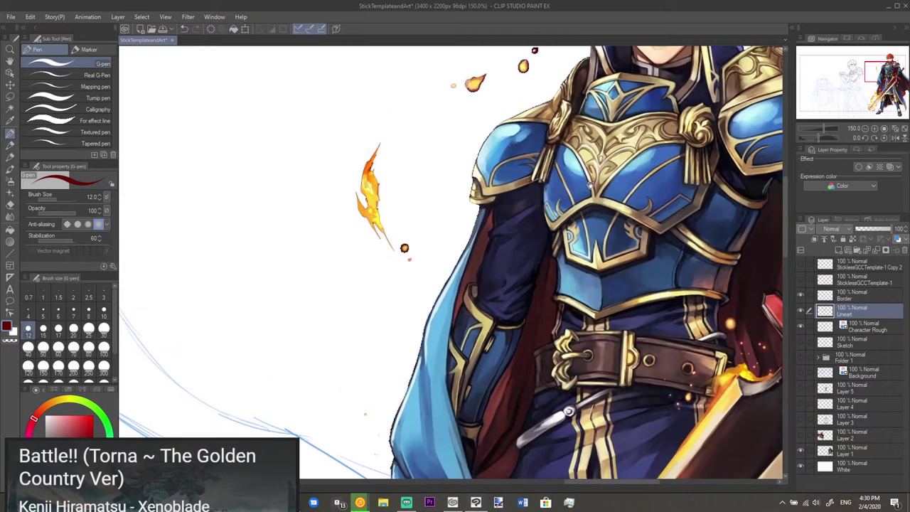
pyautogui.moveTo(465, 287); pyautogui.dragTo(644, 191)
pyautogui.moveTo(411, 294); pyautogui.dragTo(626, 191)
pyautogui.moveTo(389, 295); pyautogui.dragTo(485, 252)
pyautogui.scroll(3, 351, 217)
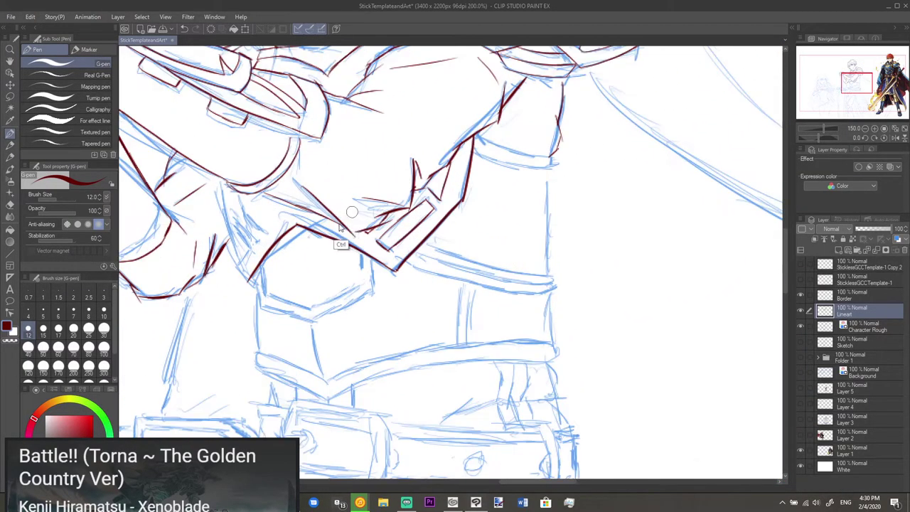
# - Ink the inner rim line just below the sleeve and clean up the lower end of the rectangular inset
pyautogui.moveTo(341, 232); pyautogui.dragTo(445, 272)
pyautogui.scroll(-2, 335, 239)
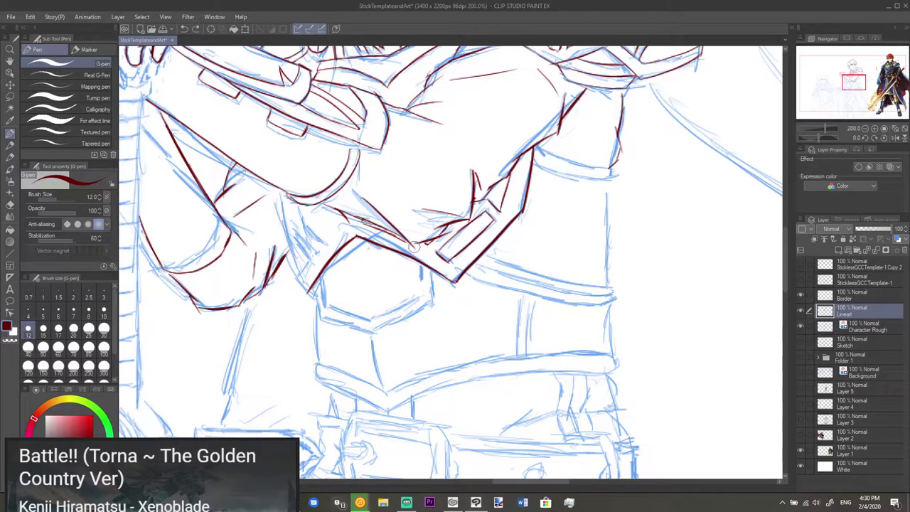
pyautogui.press('e')
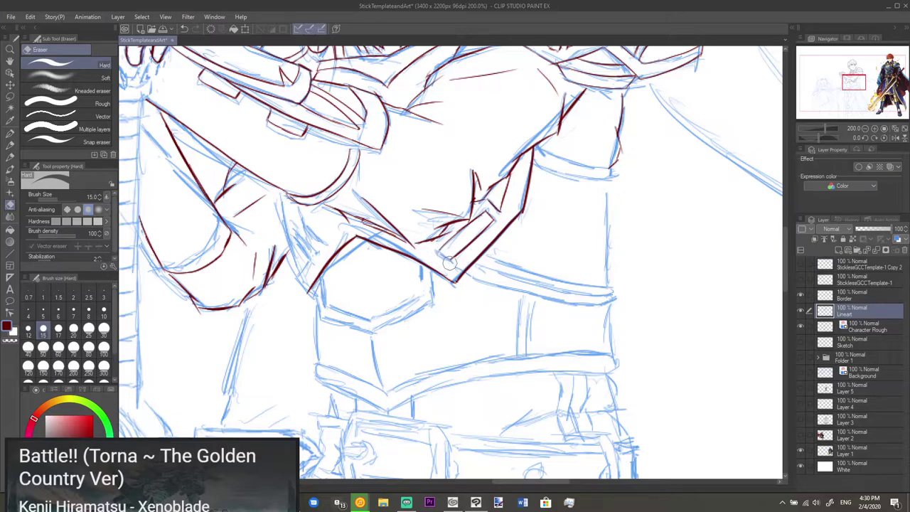
pyautogui.press('p')
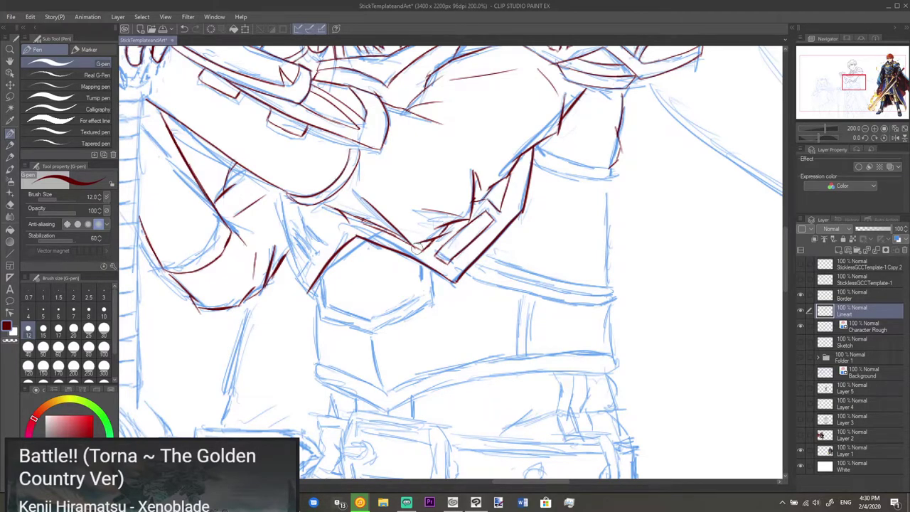
pyautogui.scroll(3, 432, 240)
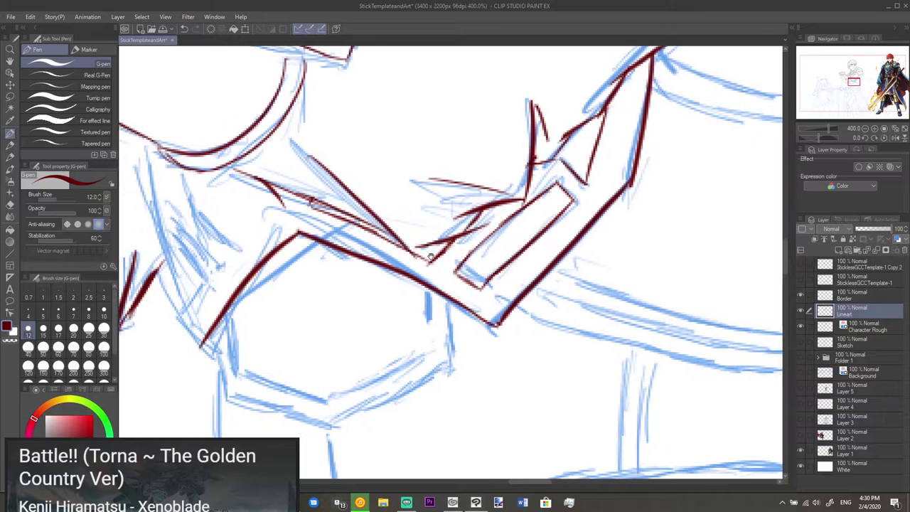
pyautogui.scroll(-3, 389, 263)
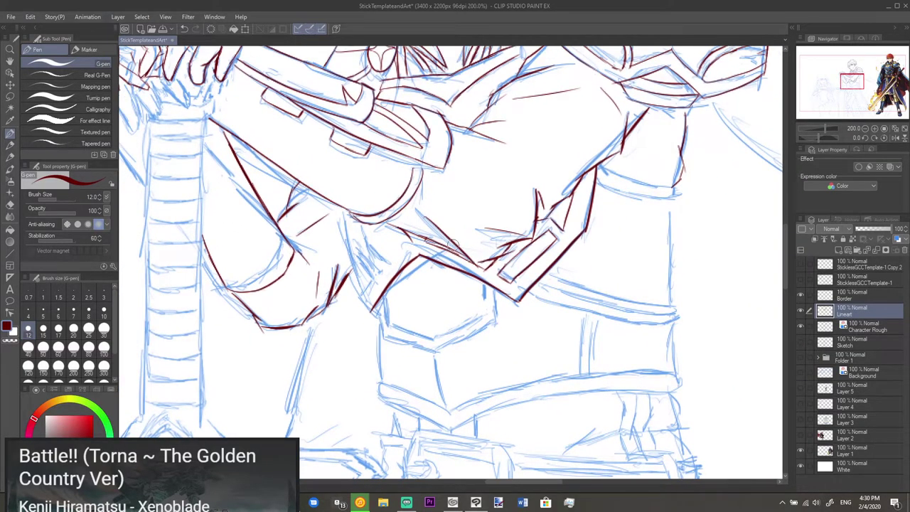
# - Ink the slanted outer rim line beside the hexagonal belly plate and the creases between it and the sleeve
pyautogui.press('p')
pyautogui.press('p')
pyautogui.press('e')
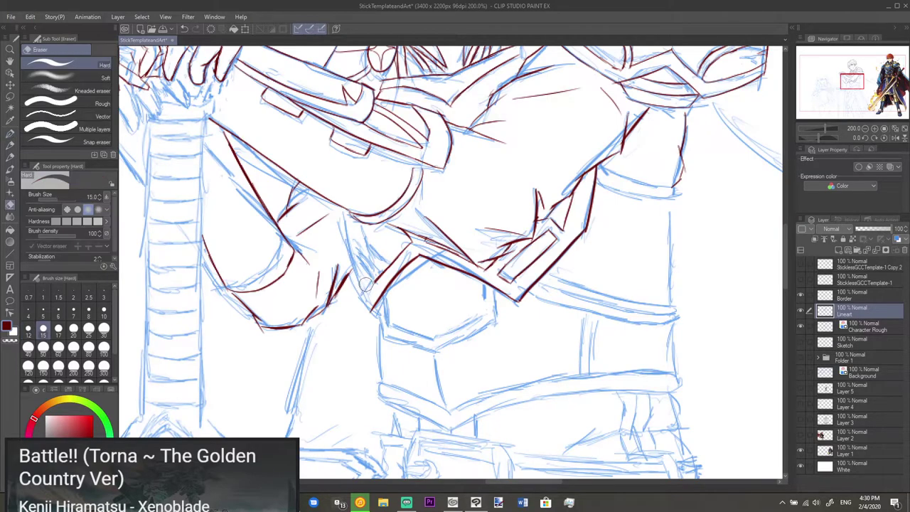
pyautogui.press('p')
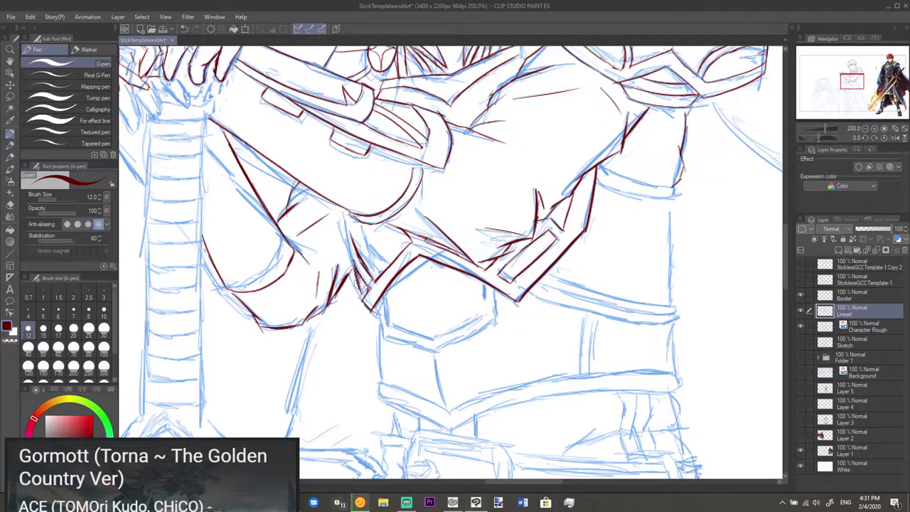
pyautogui.moveTo(349, 233); pyautogui.dragTo(353, 261)
# - Ink the upper and lower curves of the narrow band just below the armpit on the torso's outer side
pyautogui.moveTo(615, 254)
pyautogui.mouseDown()
pyautogui.moveTo(563, 258)
pyautogui.moveTo(592, 260)
pyautogui.mouseUp()
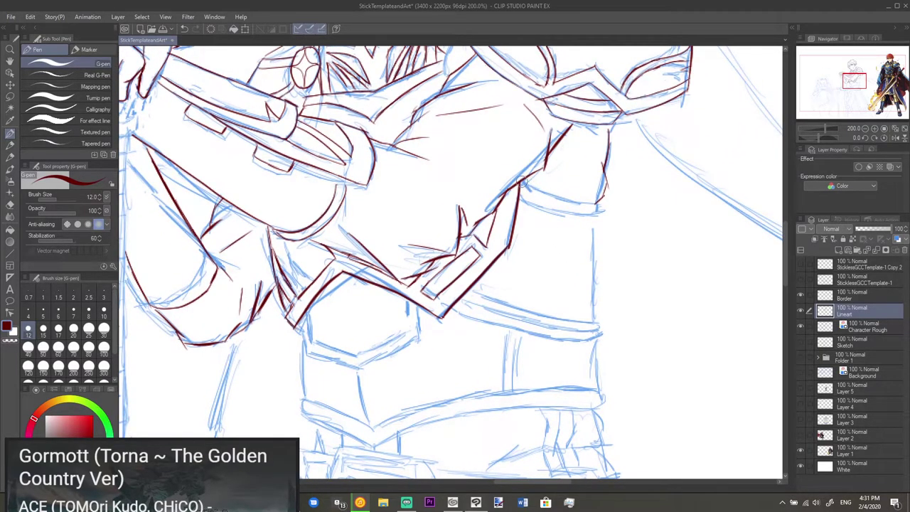
pyautogui.moveTo(523, 183); pyautogui.dragTo(603, 209)
pyautogui.hotkey('ctrl', 'z')
pyautogui.moveTo(521, 183); pyautogui.dragTo(601, 206)
pyautogui.moveTo(519, 184)
pyautogui.mouseDown()
pyautogui.moveTo(603, 203)
pyautogui.moveTo(575, 215)
pyautogui.moveTo(551, 208)
pyautogui.moveTo(601, 211)
pyautogui.mouseUp()
pyautogui.hotkey('ctrl', 'z')
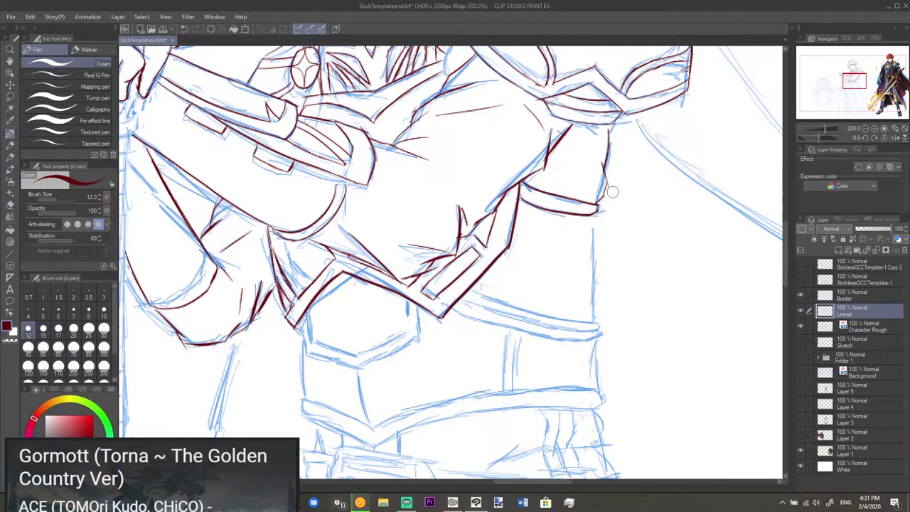
# - Ink cloth creases above the armpit band and the torso's side contour down to the waist band, cleaning up its lower end
pyautogui.moveTo(591, 138)
pyautogui.mouseDown()
pyautogui.moveTo(612, 157)
pyautogui.moveTo(603, 198)
pyautogui.mouseUp()
pyautogui.moveTo(555, 190); pyautogui.dragTo(553, 169)
pyautogui.moveTo(591, 217); pyautogui.dragTo(596, 306)
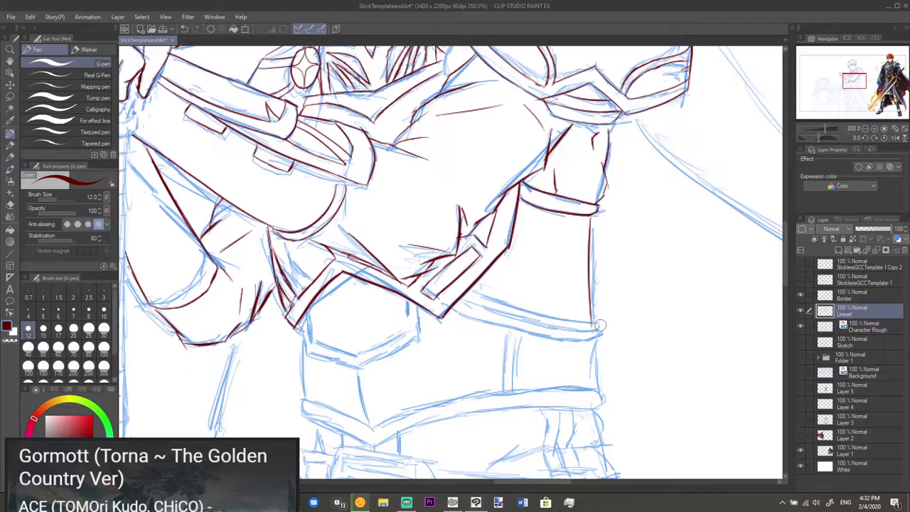
pyautogui.press('e')
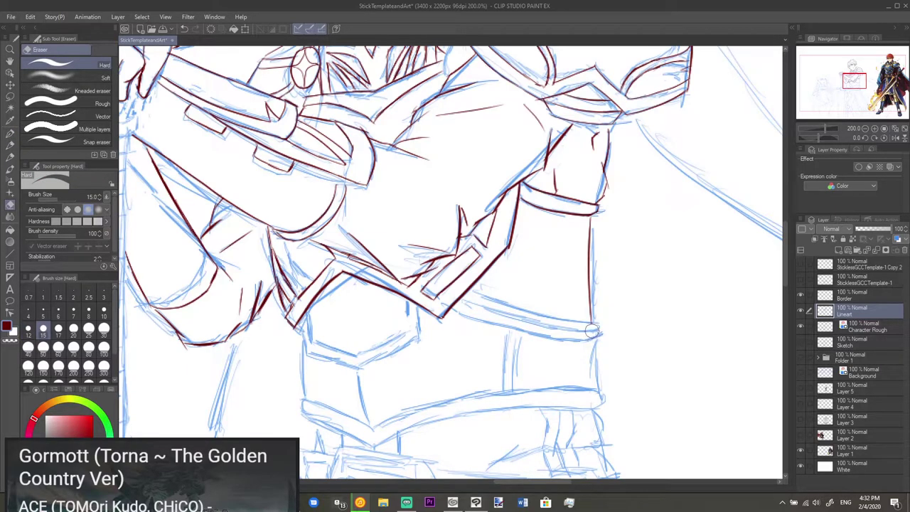
pyautogui.press('p')
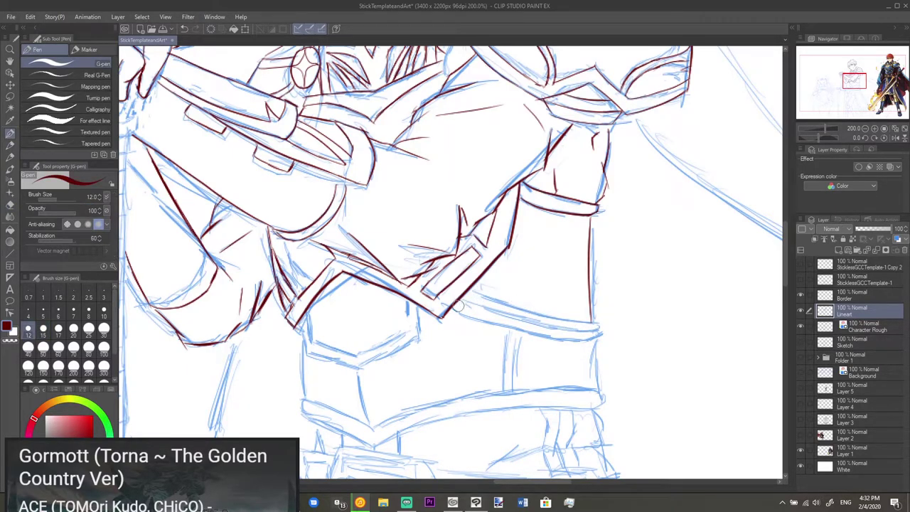
# - Ink both curved edges of the waist band running from the breastplate's lower point to the torso's outer side
pyautogui.moveTo(451, 307)
pyautogui.mouseDown()
pyautogui.moveTo(471, 322)
pyautogui.moveTo(569, 345)
pyautogui.mouseUp()
pyautogui.hotkey('ctrl', 'z')
pyautogui.moveTo(471, 287); pyautogui.dragTo(580, 323)
pyautogui.hotkey('ctrl', 'z')
pyautogui.moveTo(471, 293)
pyautogui.mouseDown()
pyautogui.moveTo(597, 328)
pyautogui.moveTo(537, 323)
pyautogui.moveTo(464, 298)
pyautogui.moveTo(589, 332)
pyautogui.mouseUp()
pyautogui.hotkey('ctrl', 'z')
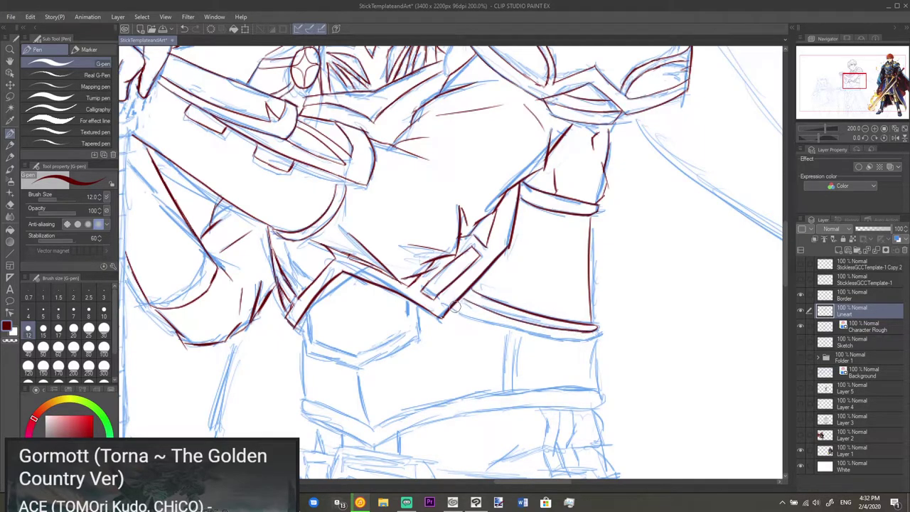
pyautogui.moveTo(456, 307); pyautogui.dragTo(528, 335)
pyautogui.hotkey('ctrl', 'z')
pyautogui.moveTo(459, 307)
pyautogui.mouseDown()
pyautogui.moveTo(515, 325)
pyautogui.moveTo(597, 328)
pyautogui.mouseUp()
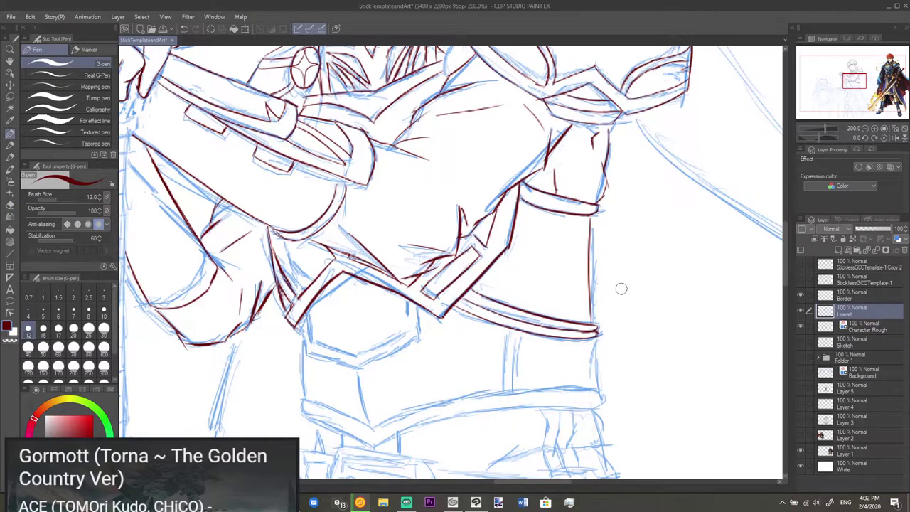
# - Ink the outer outline of the hexagonal belly plate along its sides and lower edges
pyautogui.moveTo(500, 320); pyautogui.dragTo(541, 298)
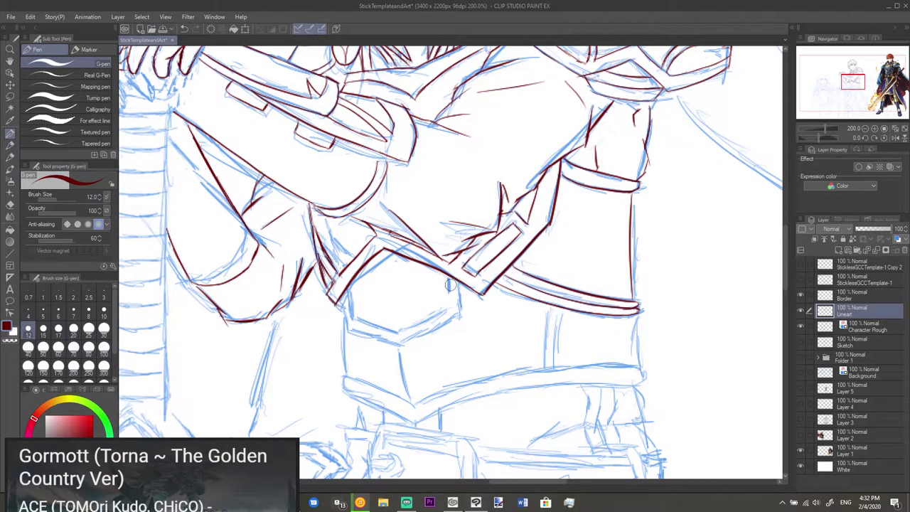
pyautogui.moveTo(458, 282); pyautogui.dragTo(459, 317)
pyautogui.hotkey('ctrl', 'z')
pyautogui.moveTo(458, 277); pyautogui.dragTo(462, 311)
pyautogui.moveTo(461, 307)
pyautogui.mouseDown()
pyautogui.moveTo(401, 343)
pyautogui.moveTo(348, 327)
pyautogui.moveTo(402, 351)
pyautogui.mouseUp()
pyautogui.hotkey('ctrl', 'z')
pyautogui.hotkey('ctrl', 'z')
pyautogui.moveTo(348, 328); pyautogui.dragTo(401, 344)
pyautogui.moveTo(340, 300); pyautogui.dragTo(346, 330)
pyautogui.hotkey('ctrl', 'z')
pyautogui.hotkey('ctrl', 'z')
pyautogui.moveTo(340, 299); pyautogui.dragTo(347, 324)
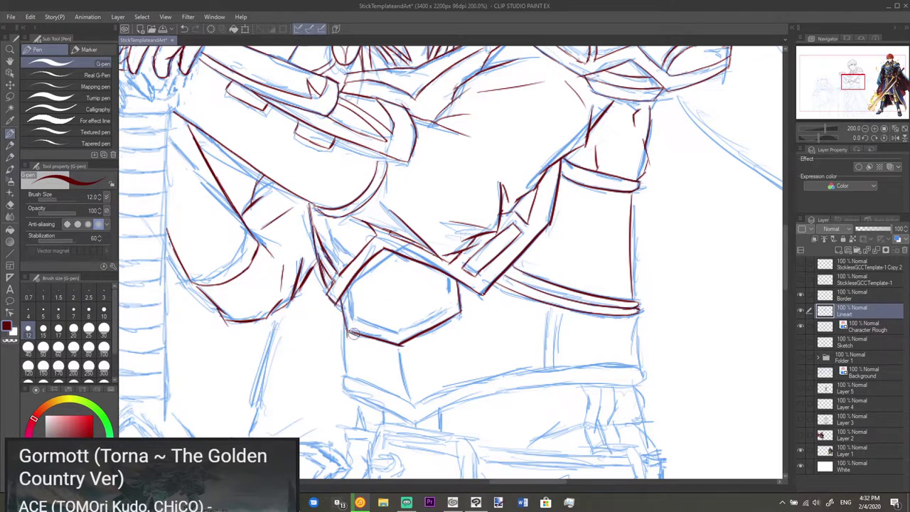
# - Clean up the belly plate's outer corners and ink its inner hexagon outline
pyautogui.press('e')
pyautogui.press('p')
pyautogui.press('e')
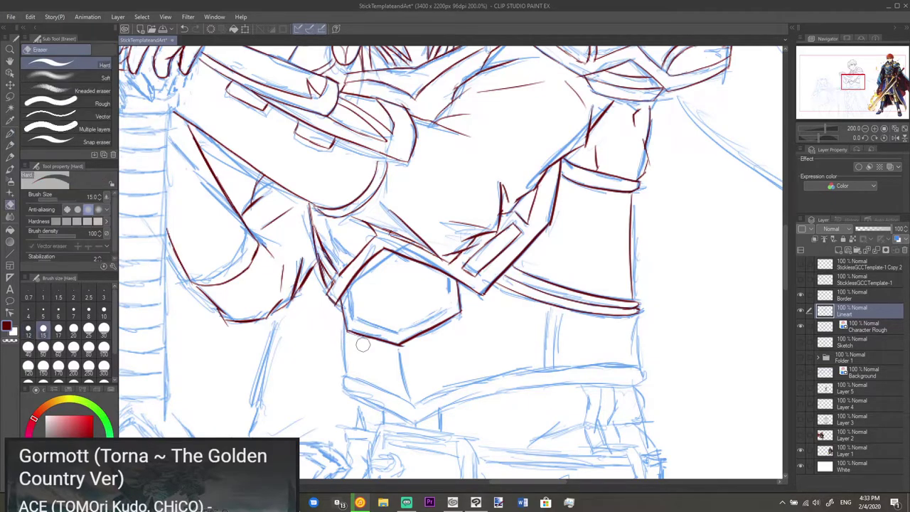
pyautogui.press('p')
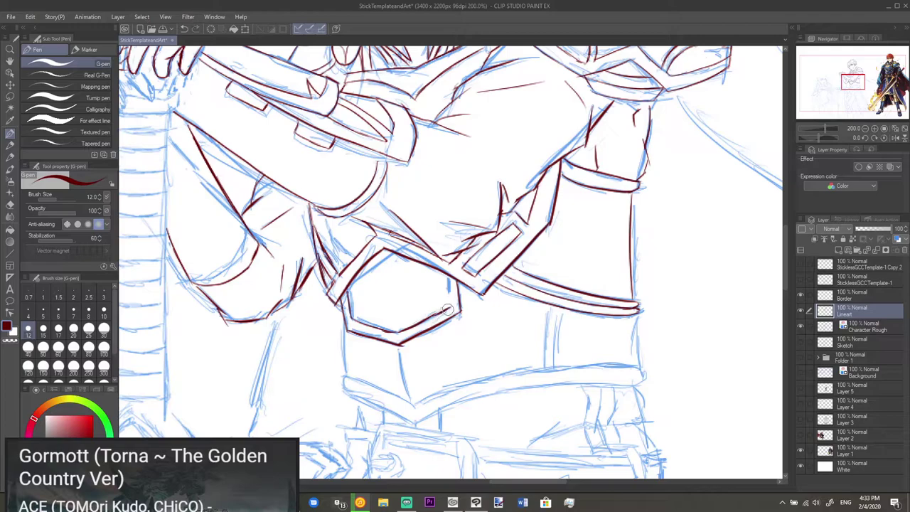
pyautogui.moveTo(449, 283); pyautogui.dragTo(451, 307)
pyautogui.hotkey('ctrl', 'z')
pyautogui.press('e')
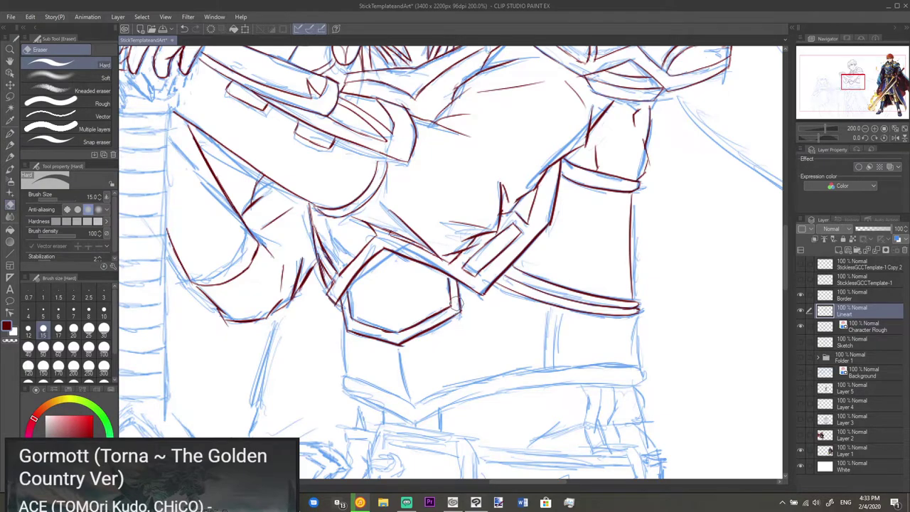
pyautogui.press('p')
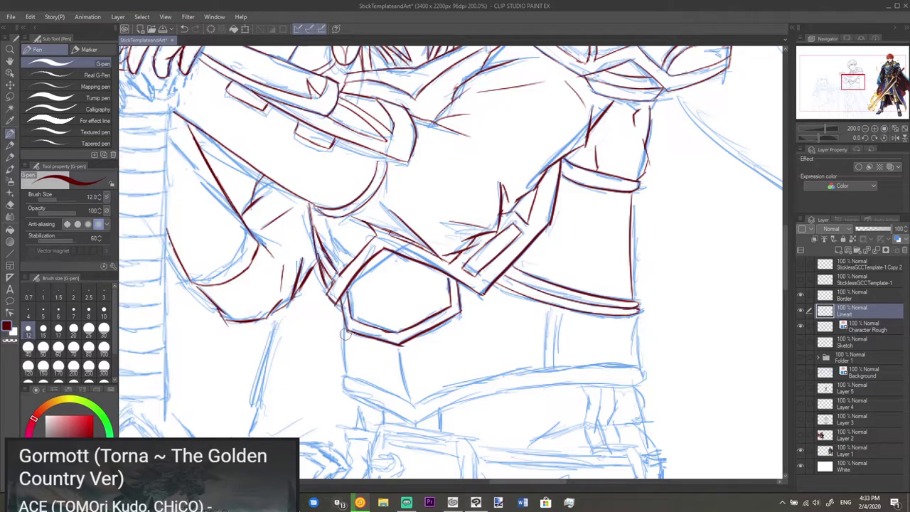
# - Ink the waist armor's side edge below the belly plate, the short slanted bottom trim, and the center ridge down to its point
pyautogui.moveTo(346, 329); pyautogui.dragTo(344, 370)
pyautogui.hotkey('ctrl', 'z')
pyautogui.moveTo(337, 305); pyautogui.dragTo(346, 375)
pyautogui.moveTo(346, 380); pyautogui.dragTo(417, 408)
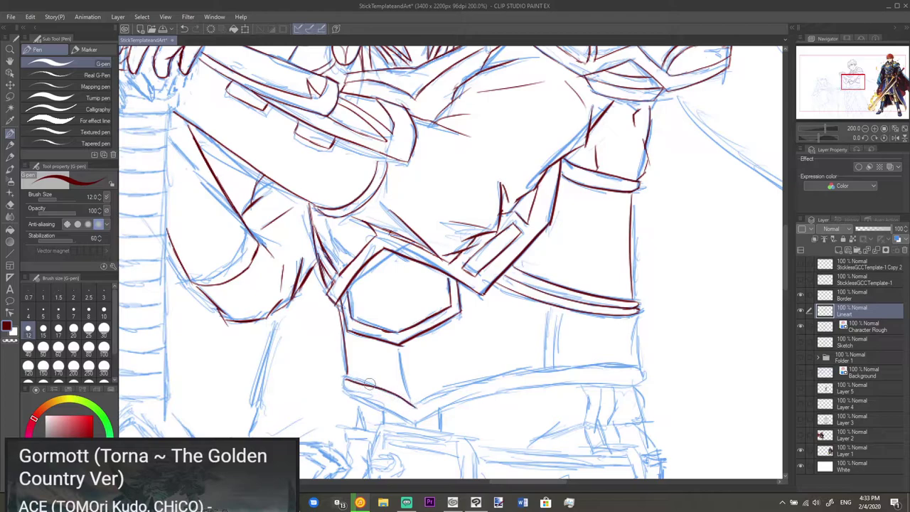
pyautogui.hotkey('ctrl', 'z')
pyautogui.moveTo(345, 380); pyautogui.dragTo(403, 402)
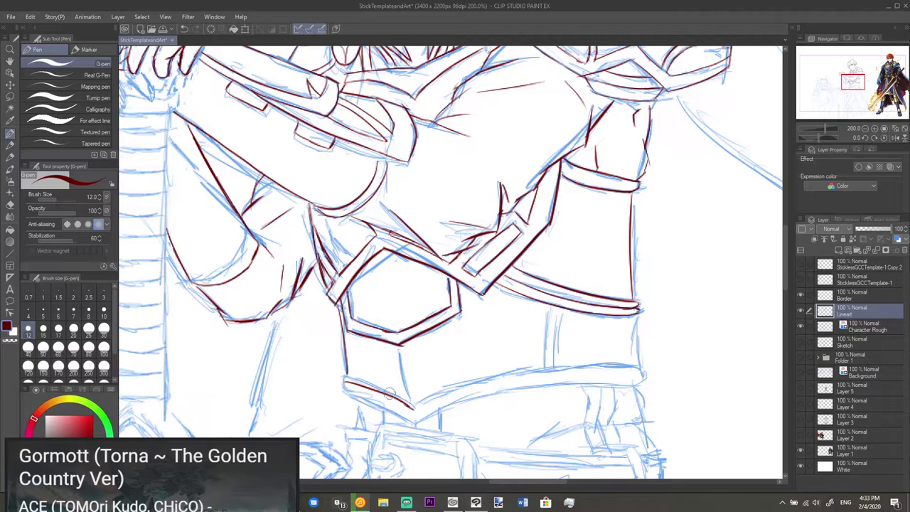
pyautogui.moveTo(402, 402); pyautogui.dragTo(413, 408)
pyautogui.moveTo(344, 382); pyautogui.dragTo(411, 421)
pyautogui.moveTo(397, 344); pyautogui.dragTo(411, 408)
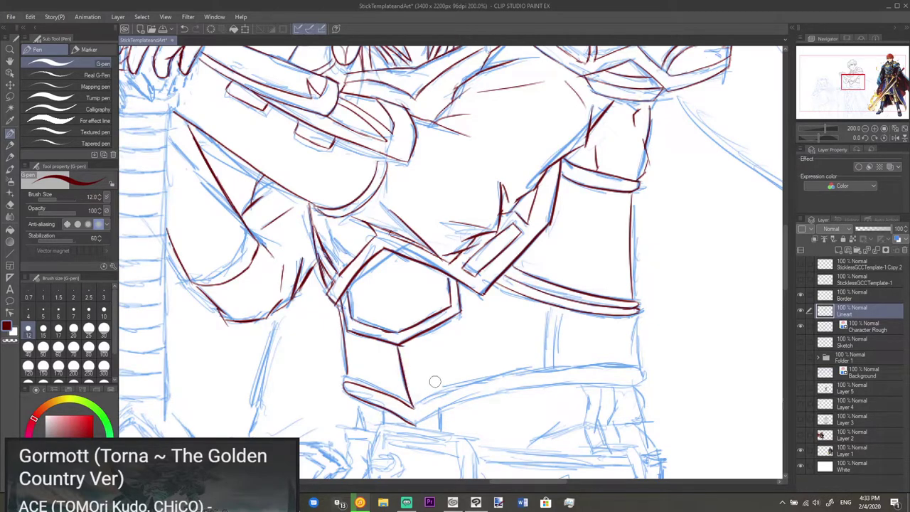
# - Ink the two parallel vertical lines of the strip dividing the waist armor's side panel
pyautogui.moveTo(481, 370); pyautogui.dragTo(388, 356)
pyautogui.moveTo(455, 289); pyautogui.dragTo(452, 353)
pyautogui.moveTo(463, 299); pyautogui.dragTo(465, 351)
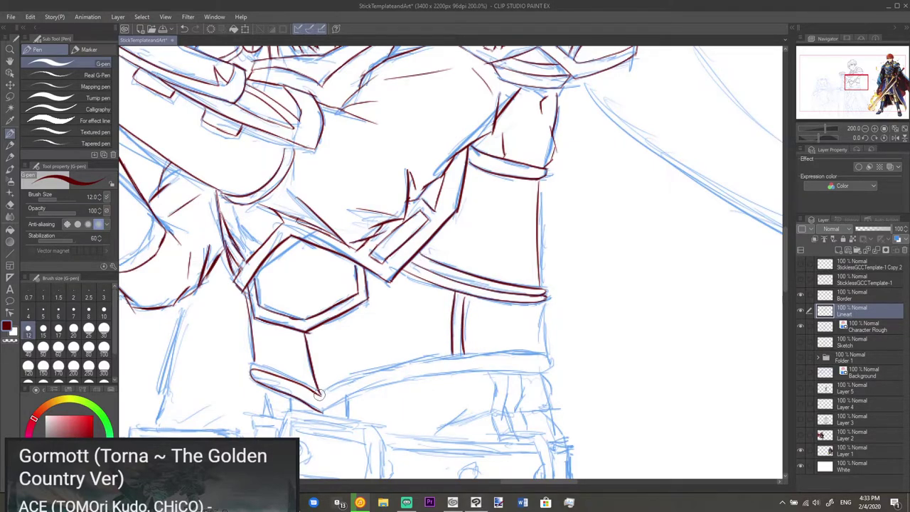
# - Ink the upper edge of the waist armor's bottom trim from the vertical strip to the center point
pyautogui.moveTo(334, 389); pyautogui.dragTo(377, 377)
pyautogui.hotkey('ctrl', 'z')
pyautogui.moveTo(452, 355); pyautogui.dragTo(357, 375)
pyautogui.hotkey('ctrl', 'z')
pyautogui.hotkey('ctrl', 'z')
pyautogui.moveTo(456, 354)
pyautogui.mouseDown()
pyautogui.moveTo(388, 365)
pyautogui.moveTo(332, 395)
pyautogui.moveTo(446, 354)
pyautogui.moveTo(359, 375)
pyautogui.mouseUp()
pyautogui.hotkey('ctrl', 'z')
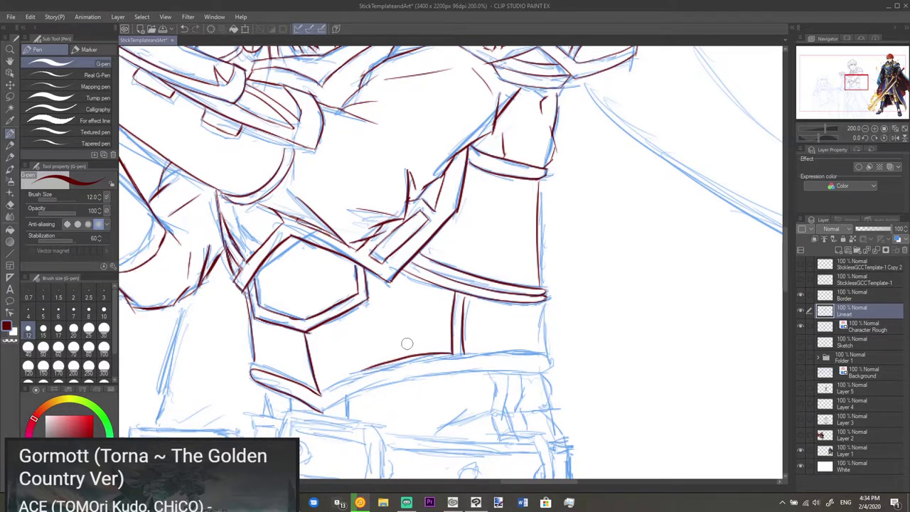
pyautogui.hotkey('ctrl', 'z')
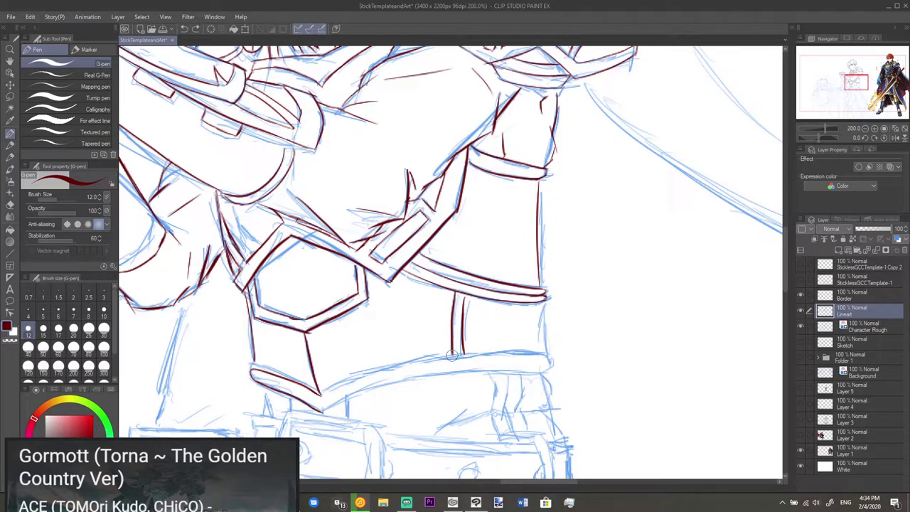
pyautogui.moveTo(455, 353); pyautogui.dragTo(335, 387)
pyautogui.hotkey('ctrl', 'z')
pyautogui.moveTo(449, 352); pyautogui.dragTo(320, 395)
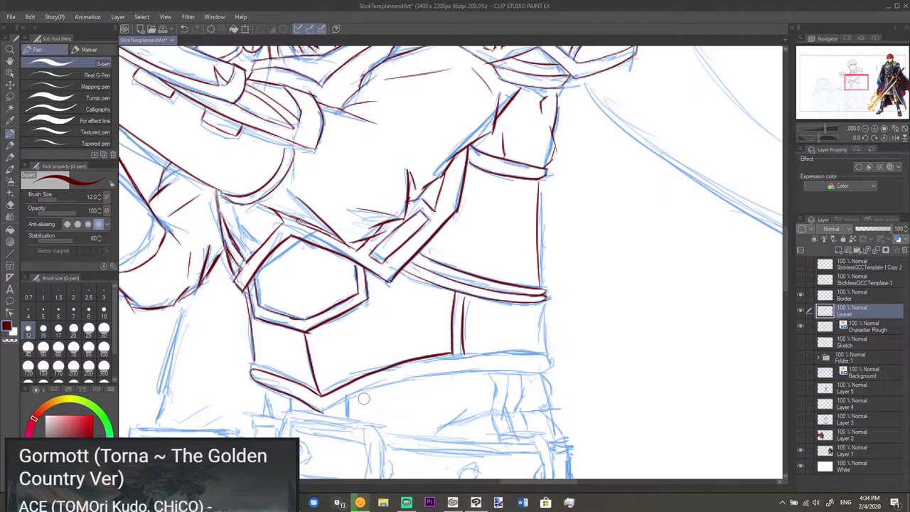
# - Ink the bottom trim's lower edge from the center point outward, round off its outer end and complete its upper edge
pyautogui.moveTo(319, 412); pyautogui.dragTo(433, 370)
pyautogui.hotkey('ctrl', 'z')
pyautogui.moveTo(320, 412)
pyautogui.mouseDown()
pyautogui.moveTo(414, 374)
pyautogui.moveTo(458, 368)
pyautogui.mouseUp()
pyautogui.hotkey('ctrl', 'z')
pyautogui.moveTo(323, 410)
pyautogui.mouseDown()
pyautogui.moveTo(366, 387)
pyautogui.moveTo(451, 367)
pyautogui.moveTo(532, 370)
pyautogui.mouseUp()
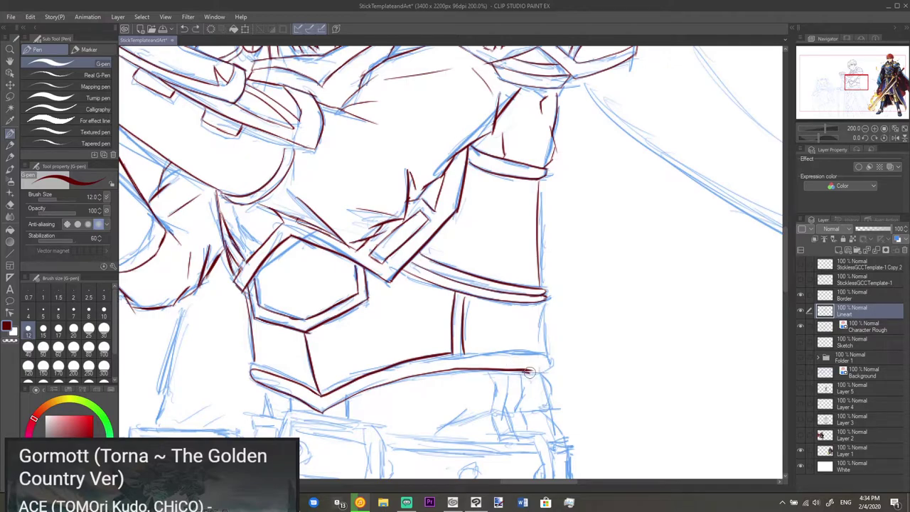
pyautogui.moveTo(522, 371)
pyautogui.mouseDown()
pyautogui.moveTo(551, 362)
pyautogui.moveTo(535, 354)
pyautogui.mouseUp()
pyautogui.moveTo(472, 353); pyautogui.dragTo(536, 357)
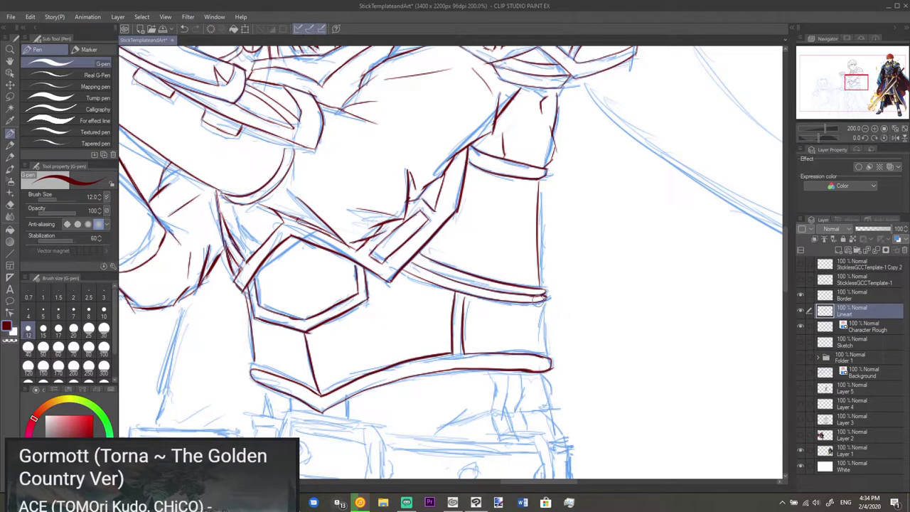
# - Ink the waist armor's outer side edge between the curved waist band and the bottom trim
pyautogui.moveTo(540, 300); pyautogui.dragTo(549, 363)
pyautogui.hotkey('ctrl', 'z')
pyautogui.moveTo(541, 299); pyautogui.dragTo(547, 350)
# - Ink the short vertical lines beneath the waist armor's point and the bunched cloth folds below the trim's outer end
pyautogui.moveTo(254, 356)
pyautogui.mouseDown()
pyautogui.moveTo(254, 364)
pyautogui.moveTo(307, 255)
pyautogui.mouseUp()
pyautogui.scroll(-1, 283, 336)
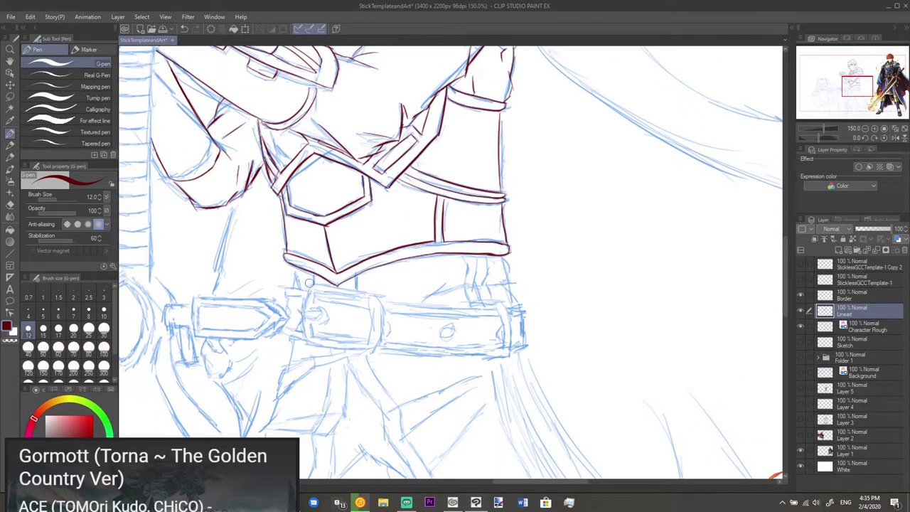
pyautogui.scroll(3, 321, 283)
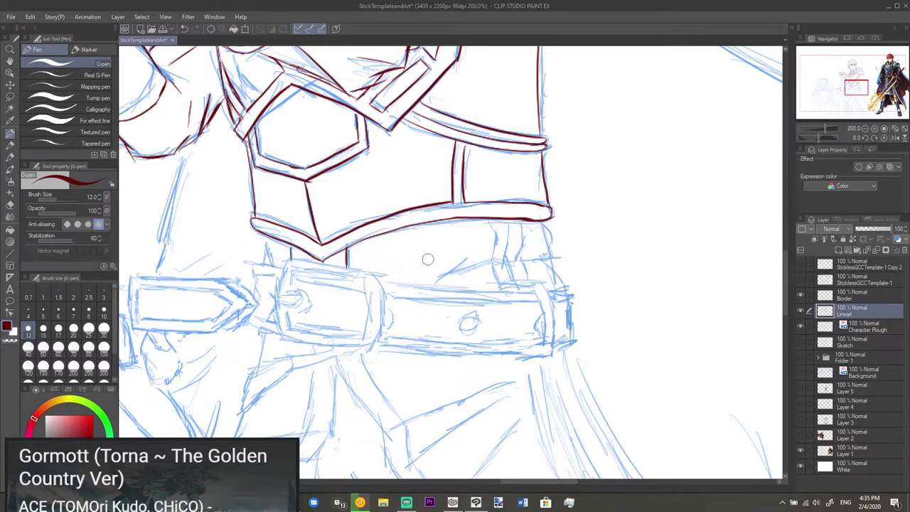
pyautogui.moveTo(490, 222)
pyautogui.mouseDown()
pyautogui.moveTo(494, 257)
pyautogui.moveTo(502, 235)
pyautogui.moveTo(500, 256)
pyautogui.mouseUp()
pyautogui.moveTo(518, 221); pyautogui.dragTo(519, 250)
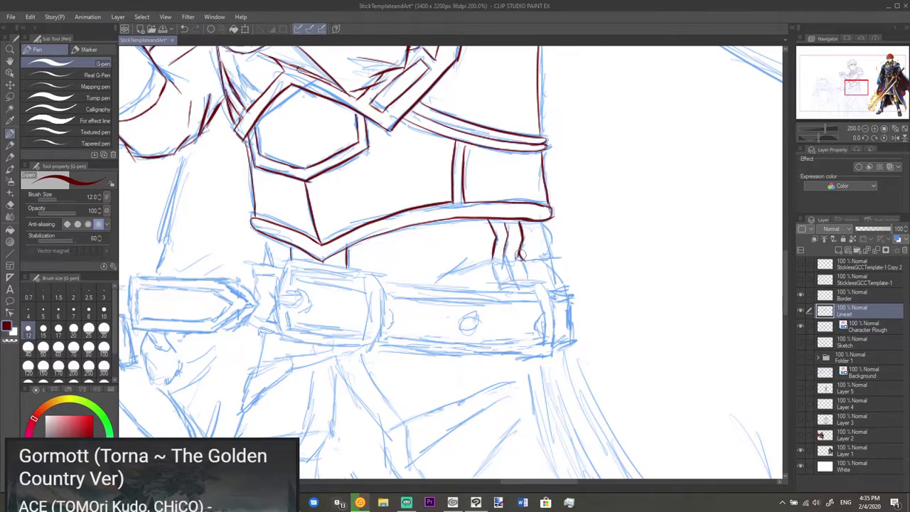
pyautogui.moveTo(540, 222)
pyautogui.mouseDown()
pyautogui.moveTo(554, 249)
pyautogui.moveTo(551, 242)
pyautogui.moveTo(542, 262)
pyautogui.moveTo(537, 253)
pyautogui.moveTo(558, 288)
pyautogui.mouseUp()
pyautogui.moveTo(501, 261)
pyautogui.mouseDown()
pyautogui.moveTo(464, 265)
pyautogui.moveTo(524, 254)
pyautogui.moveTo(496, 268)
pyautogui.moveTo(505, 283)
pyautogui.moveTo(508, 264)
pyautogui.moveTo(520, 288)
pyautogui.moveTo(530, 278)
pyautogui.moveTo(513, 287)
pyautogui.moveTo(529, 300)
pyautogui.moveTo(504, 301)
pyautogui.moveTo(545, 299)
pyautogui.mouseUp()
pyautogui.press('e')
pyautogui.press('p')
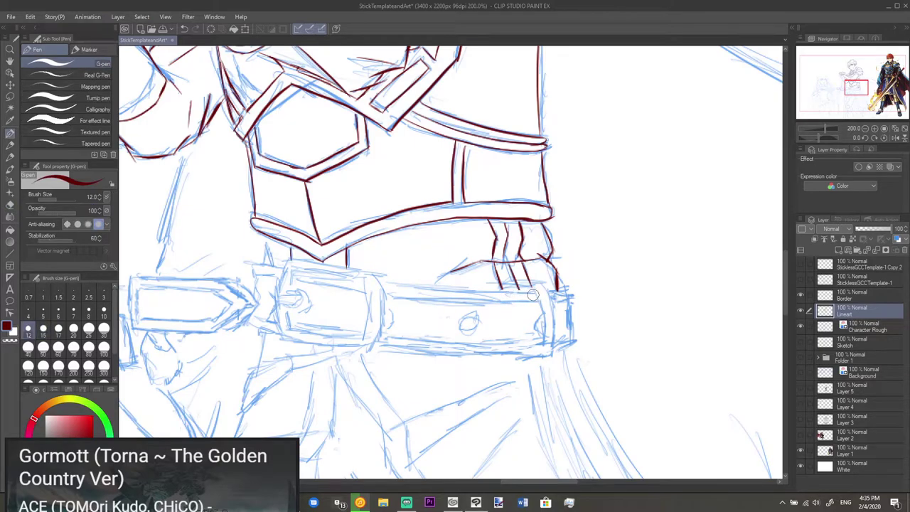
# - Ink the short cloth line above the belt, the buckle's prong tip and the buckle's inner frame outline
pyautogui.moveTo(355, 277); pyautogui.dragTo(445, 262)
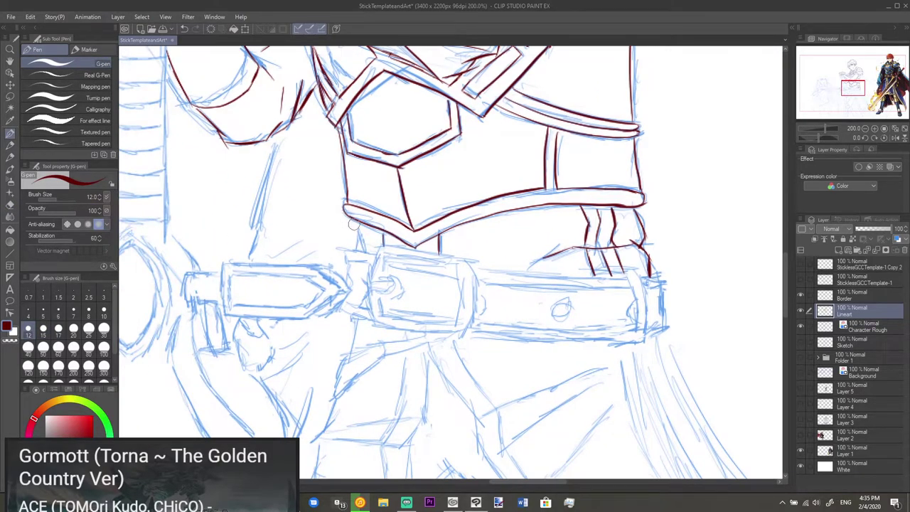
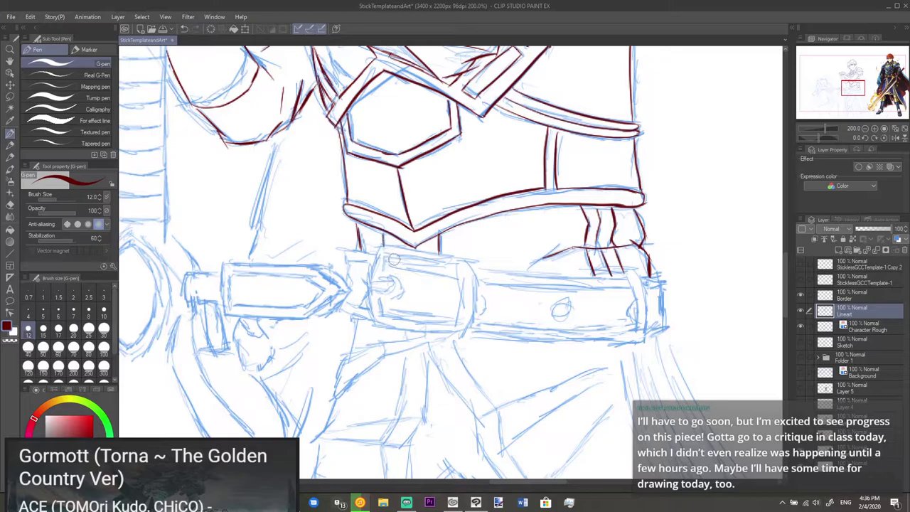
pyautogui.moveTo(384, 290)
pyautogui.mouseDown()
pyautogui.moveTo(389, 283)
pyautogui.moveTo(372, 282)
pyautogui.moveTo(388, 289)
pyautogui.mouseUp()
pyautogui.moveTo(380, 314); pyautogui.dragTo(455, 321)
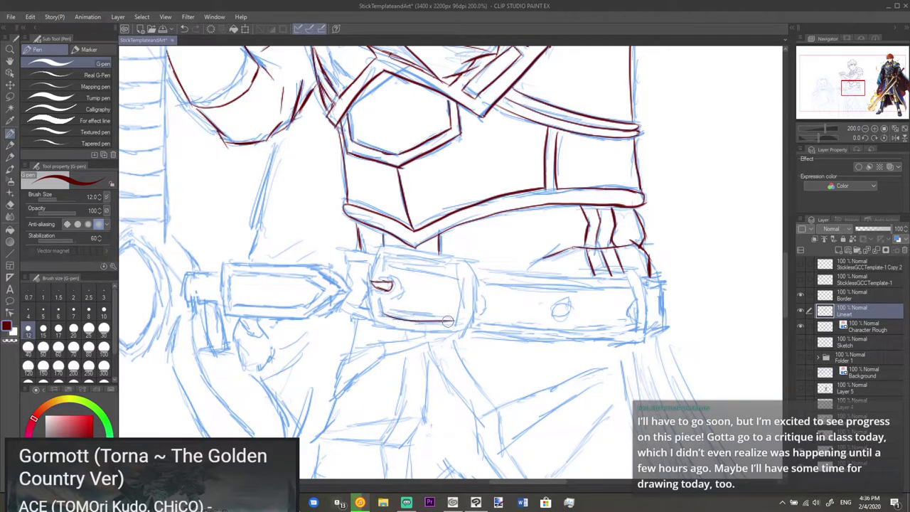
pyautogui.moveTo(378, 297); pyautogui.dragTo(381, 316)
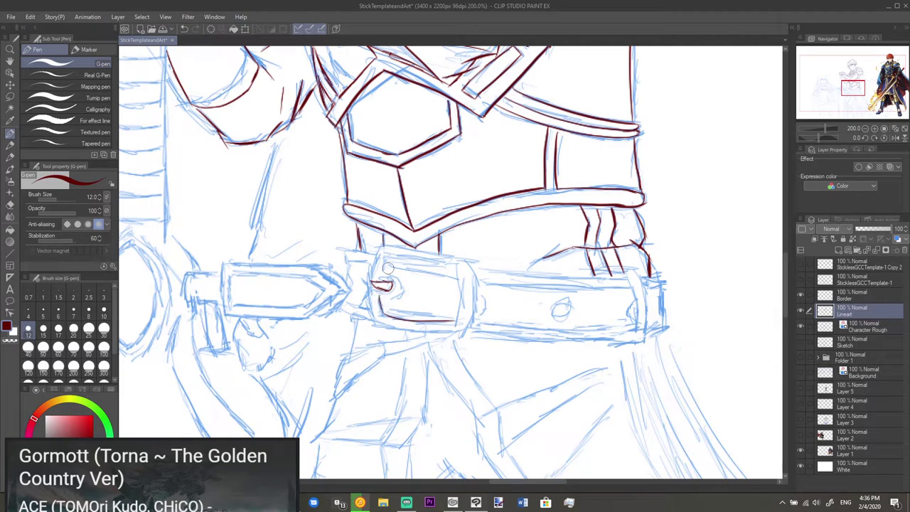
pyautogui.moveTo(381, 283); pyautogui.dragTo(379, 284)
pyautogui.hotkey('ctrl', 'z')
pyautogui.moveTo(384, 260); pyautogui.dragTo(456, 268)
pyautogui.moveTo(458, 267); pyautogui.dragTo(458, 321)
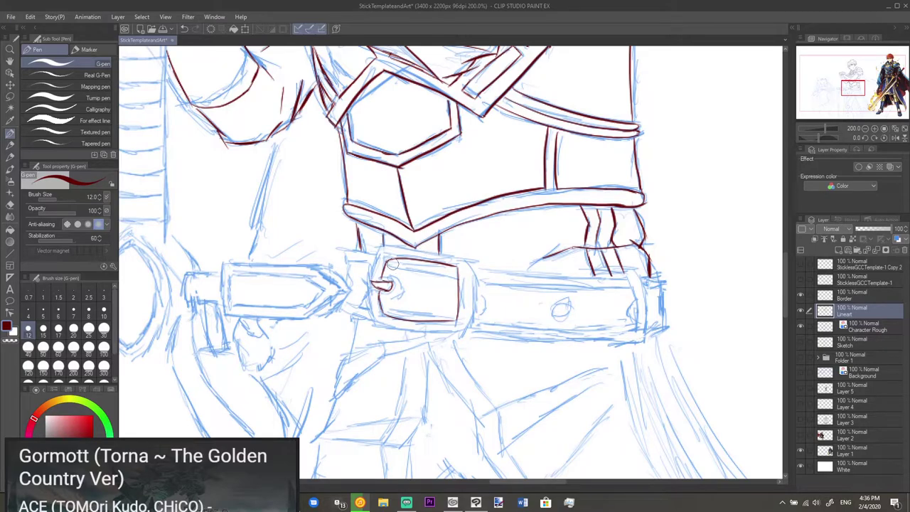
# - Ink the belt strap's upper and lower edges inside the buckle frame and the round hole around the prong
pyautogui.moveTo(386, 263); pyautogui.dragTo(453, 272)
pyautogui.hotkey('ctrl', 'z')
pyautogui.moveTo(388, 263); pyautogui.dragTo(459, 273)
pyautogui.moveTo(385, 307); pyautogui.dragTo(465, 323)
pyautogui.hotkey('ctrl', 'z')
pyautogui.moveTo(382, 307); pyautogui.dragTo(466, 322)
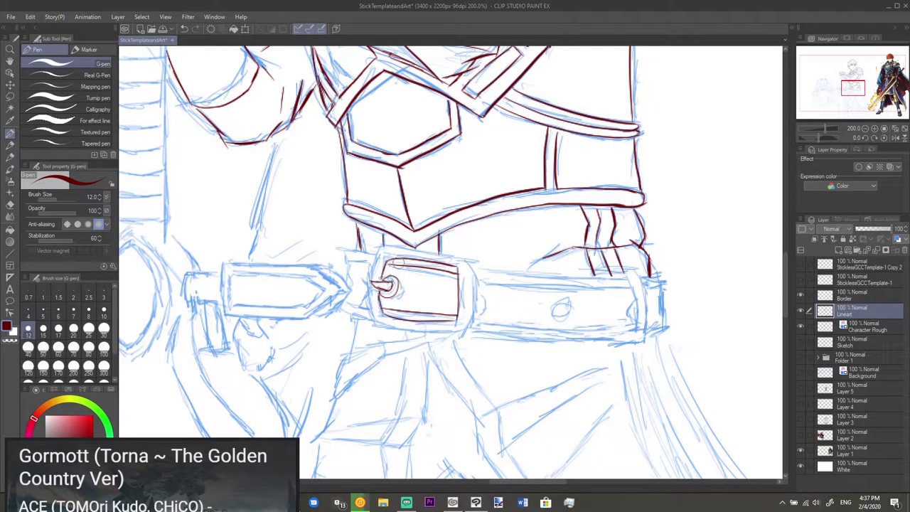
pyautogui.moveTo(502, 327); pyautogui.dragTo(469, 334)
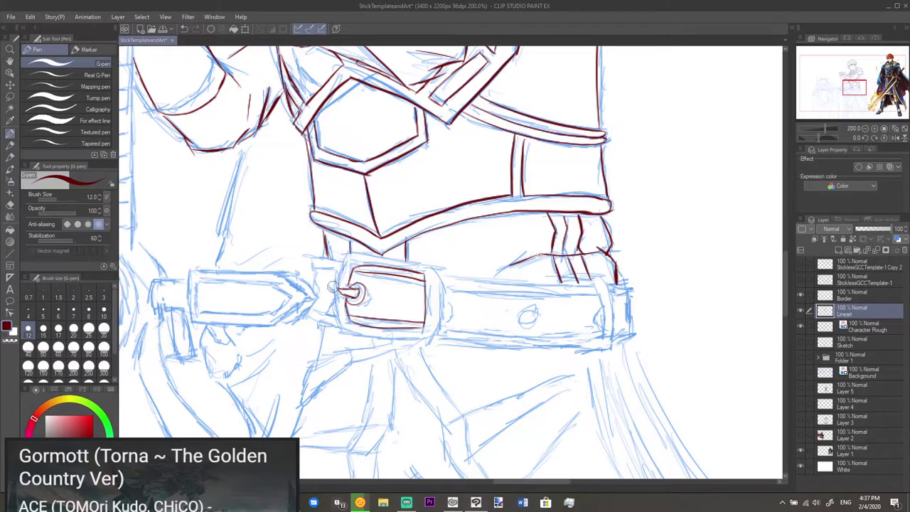
# - Ink the buckle frame's outer side edge where the long belt strap emerges
pyautogui.moveTo(336, 289)
pyautogui.mouseDown()
pyautogui.moveTo(348, 252)
pyautogui.moveTo(432, 266)
pyautogui.moveTo(421, 258)
pyautogui.moveTo(440, 274)
pyautogui.moveTo(408, 264)
pyautogui.moveTo(443, 264)
pyautogui.moveTo(436, 275)
pyautogui.moveTo(425, 261)
pyautogui.moveTo(440, 275)
pyautogui.moveTo(440, 328)
pyautogui.mouseUp()
pyautogui.hotkey('ctrl', 'z')
pyautogui.hotkey('ctrl', 'z')
pyautogui.moveTo(436, 275); pyautogui.dragTo(434, 338)
pyautogui.hotkey('ctrl', 'z')
pyautogui.moveTo(434, 271); pyautogui.dragTo(435, 336)
pyautogui.hotkey('ctrl', 'z')
pyautogui.moveTo(434, 270); pyautogui.dragTo(435, 337)
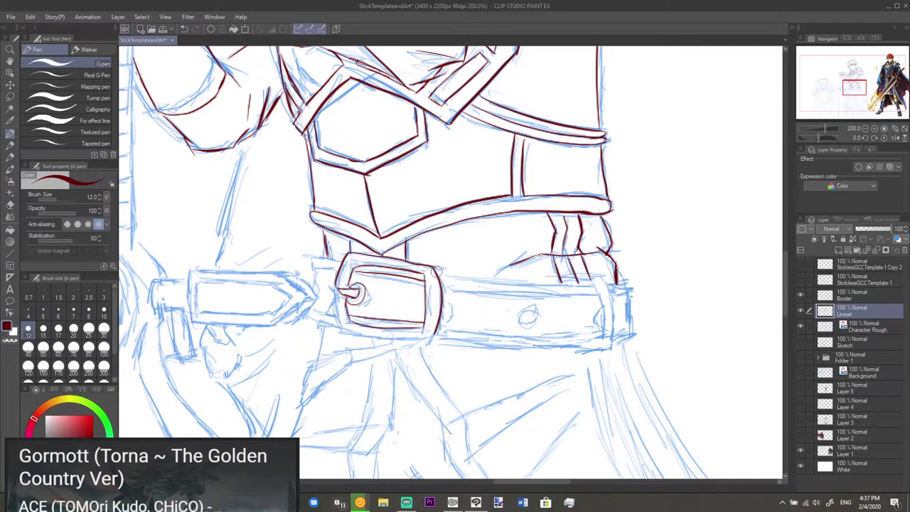
pyautogui.hotkey('ctrl', 'z')
pyautogui.moveTo(435, 267); pyautogui.dragTo(434, 342)
# - Ink the buckle's outer lower edge and its curved side beside the prong
pyautogui.moveTo(383, 332); pyautogui.dragTo(430, 339)
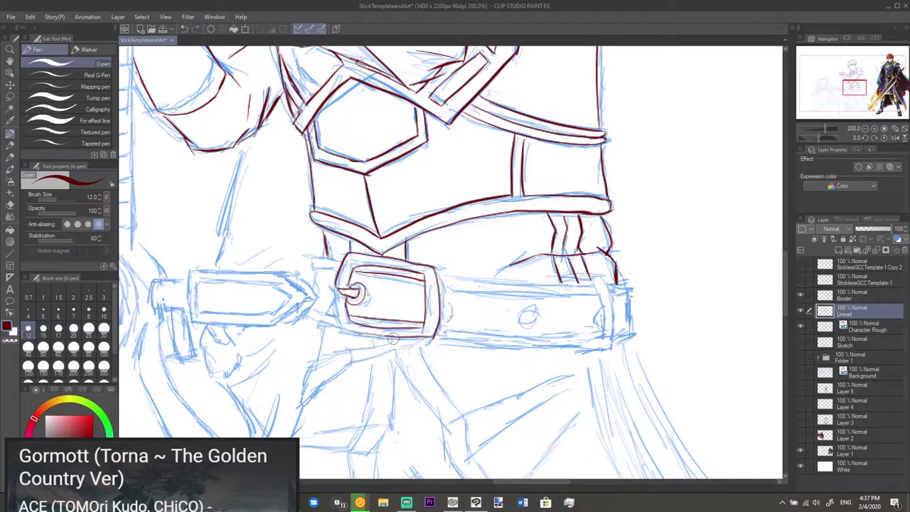
pyautogui.moveTo(338, 282)
pyautogui.mouseDown()
pyautogui.moveTo(340, 326)
pyautogui.moveTo(394, 336)
pyautogui.mouseUp()
pyautogui.hotkey('ctrl', 'z')
pyautogui.hotkey('ctrl', 'z')
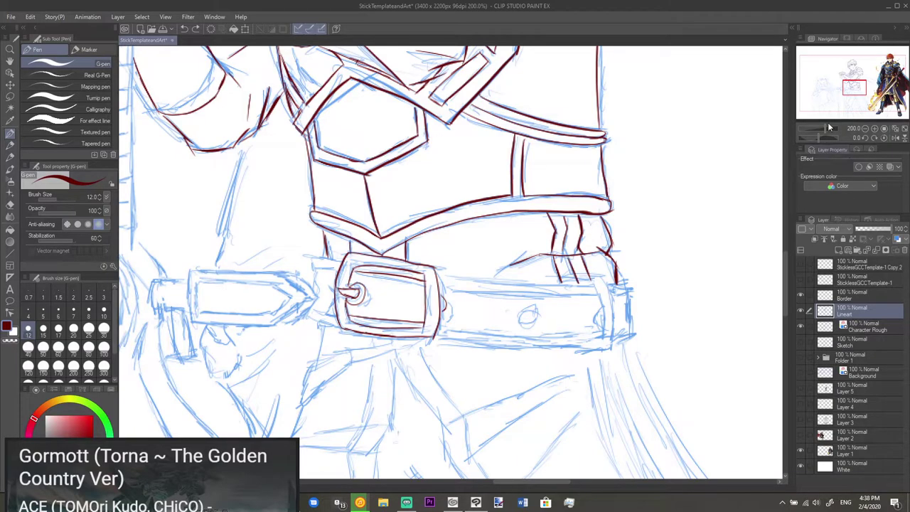
# - Erase and redraw the buckle frame's inner and outer edges at the end facing the long strap
pyautogui.moveTo(827, 137)
pyautogui.mouseDown()
pyautogui.moveTo(822, 144)
pyautogui.moveTo(828, 138)
pyautogui.mouseUp()
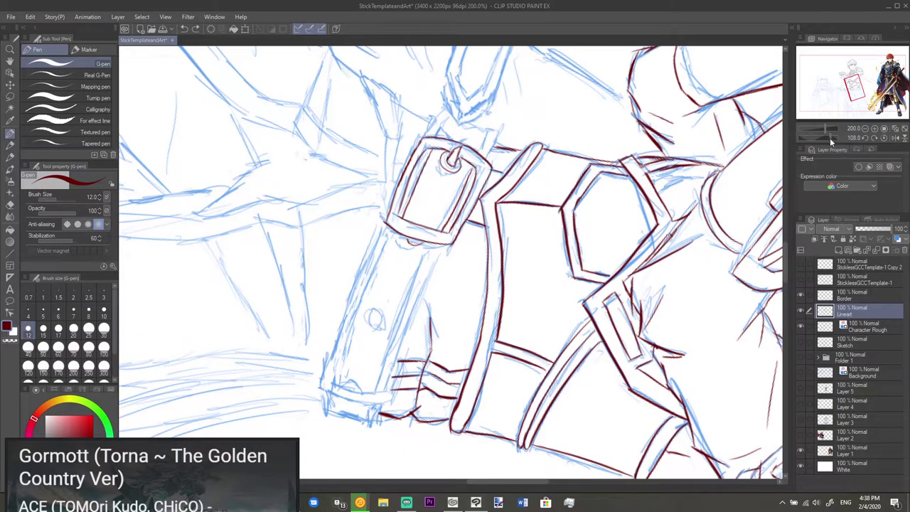
pyautogui.click(863, 137)
pyautogui.click(864, 137)
pyautogui.click(864, 137)
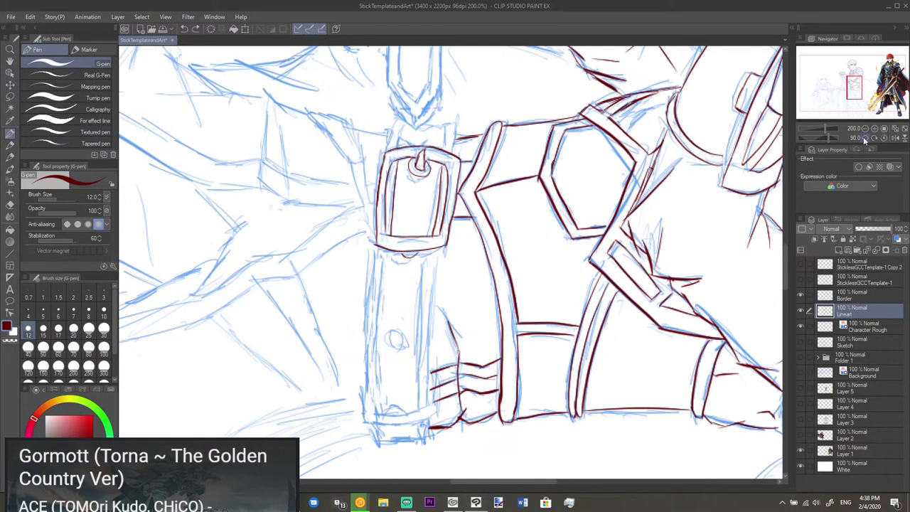
pyautogui.click(864, 137)
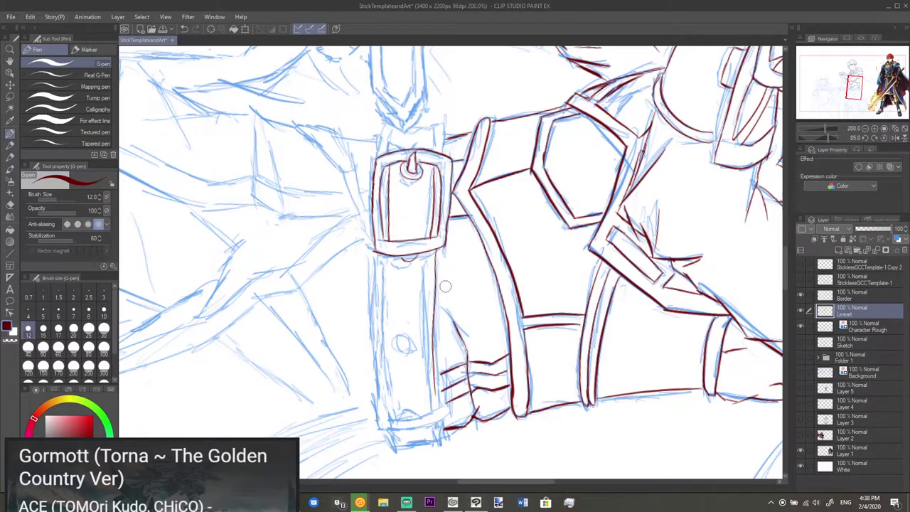
pyautogui.press('e')
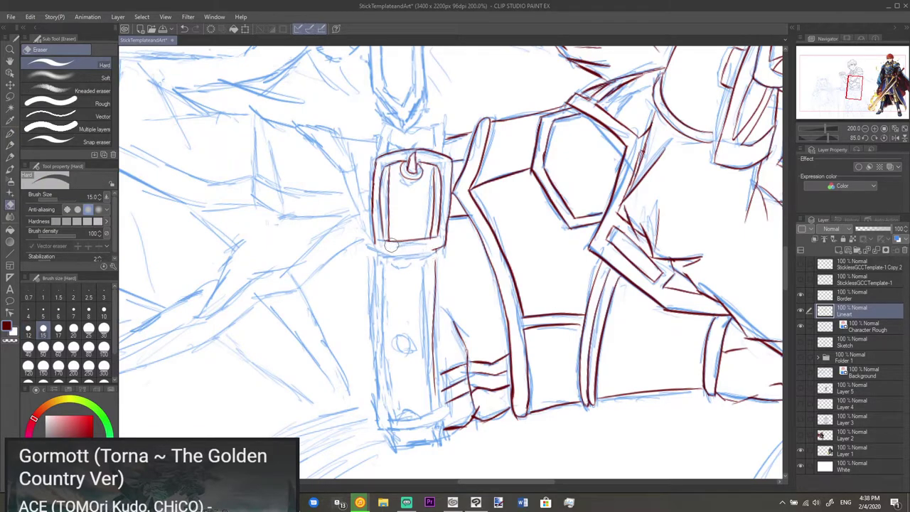
pyautogui.press('p')
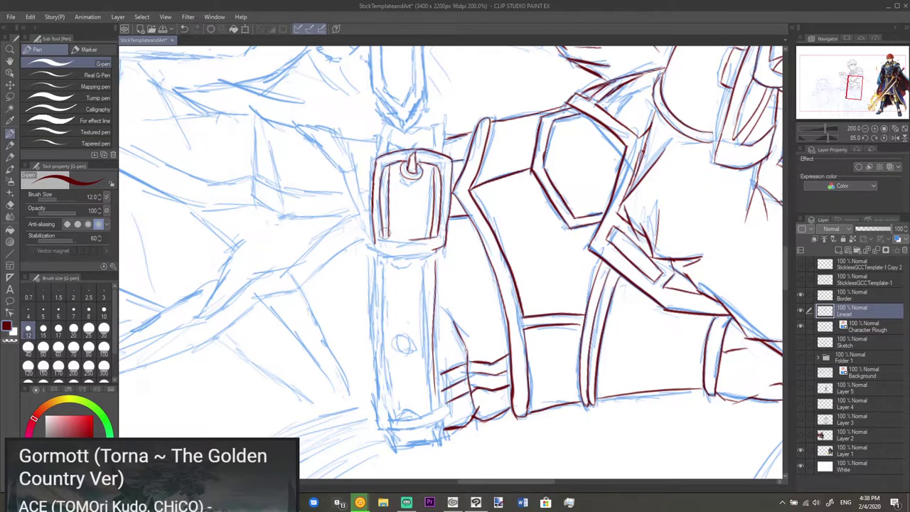
pyautogui.moveTo(385, 238); pyautogui.dragTo(412, 241)
pyautogui.moveTo(374, 243); pyautogui.dragTo(450, 244)
pyautogui.hotkey('ctrl', 'z')
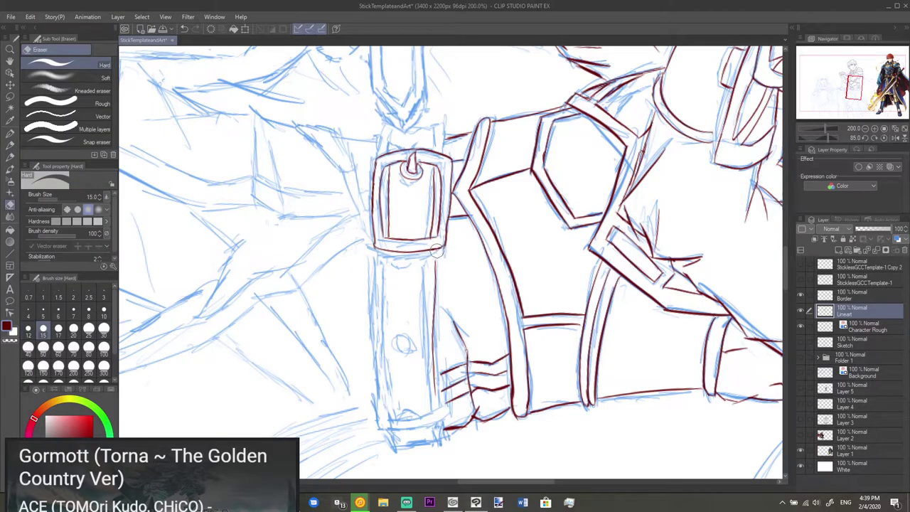
# - Replace the long strap's thin upper edge with a clean line running from the buckle to the belt loop
pyautogui.press('e')
pyautogui.moveTo(435, 264)
pyautogui.mouseDown()
pyautogui.moveTo(431, 325)
pyautogui.moveTo(438, 259)
pyautogui.moveTo(427, 363)
pyautogui.moveTo(436, 393)
pyautogui.mouseUp()
pyautogui.press('p')
pyautogui.moveTo(435, 250); pyautogui.dragTo(433, 402)
pyautogui.hotkey('ctrl', 'z')
pyautogui.moveTo(434, 256); pyautogui.dragTo(432, 413)
pyautogui.hotkey('ctrl', 'z')
pyautogui.moveTo(435, 250); pyautogui.dragTo(431, 412)
pyautogui.hotkey('ctrl', 'z')
pyautogui.moveTo(436, 253); pyautogui.dragTo(453, 395)
pyautogui.hotkey('ctrl', 'z')
pyautogui.moveTo(435, 258); pyautogui.dragTo(436, 414)
pyautogui.press('e')
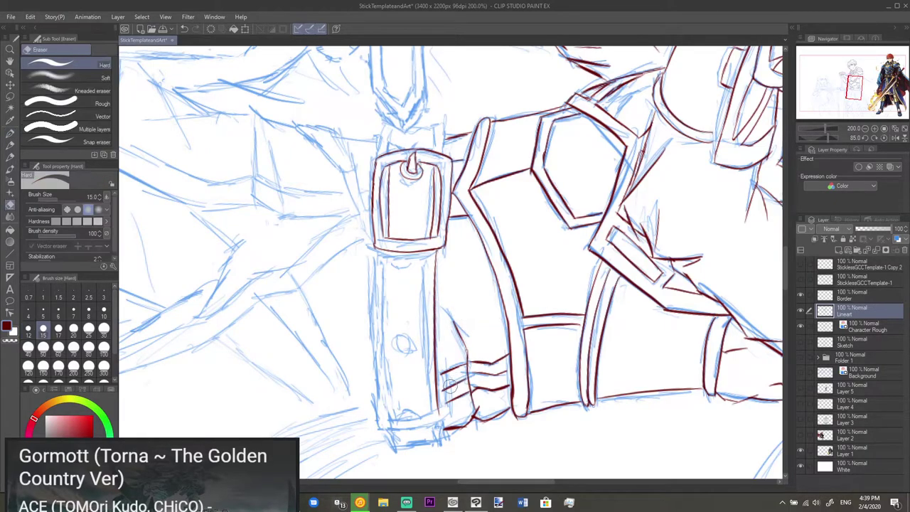
# - Ink the border line just inside the long strap's upper edge, from the buckle to the belt loop
pyautogui.press('p')
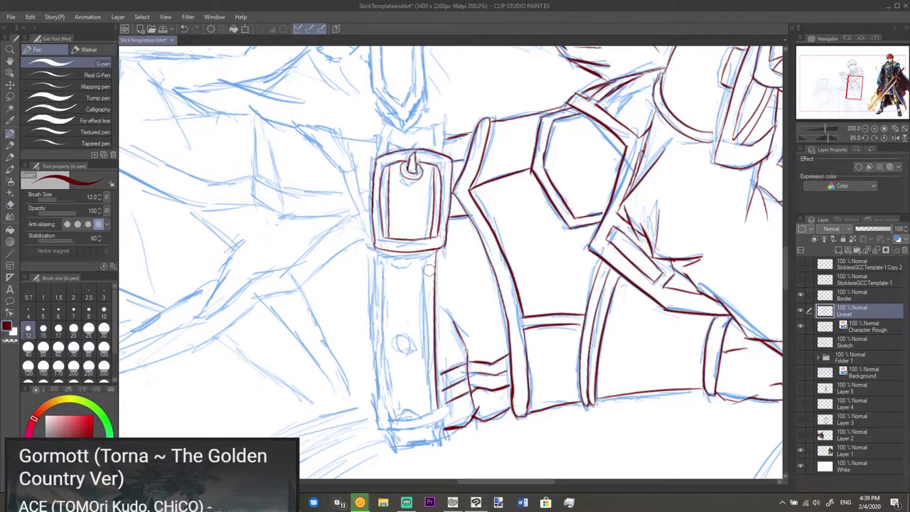
pyautogui.moveTo(429, 248); pyautogui.dragTo(426, 407)
pyautogui.hotkey('ctrl', 'z')
pyautogui.moveTo(429, 245); pyautogui.dragTo(428, 408)
pyautogui.hotkey('ctrl', 'z')
pyautogui.moveTo(430, 246); pyautogui.dragTo(427, 408)
pyautogui.hotkey('ctrl', 'z')
pyautogui.moveTo(429, 246); pyautogui.dragTo(428, 409)
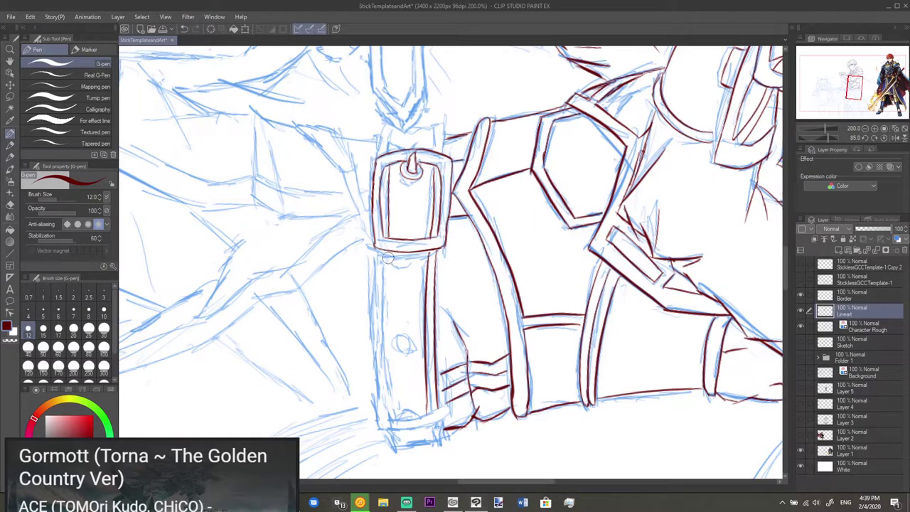
# - Ink the long strap's lower edge and the parallel border line just inside it
pyautogui.moveTo(387, 256); pyautogui.dragTo(384, 425)
pyautogui.hotkey('ctrl', 'z')
pyautogui.moveTo(387, 257); pyautogui.dragTo(387, 412)
pyautogui.hotkey('ctrl', 'z')
pyautogui.moveTo(384, 258); pyautogui.dragTo(390, 424)
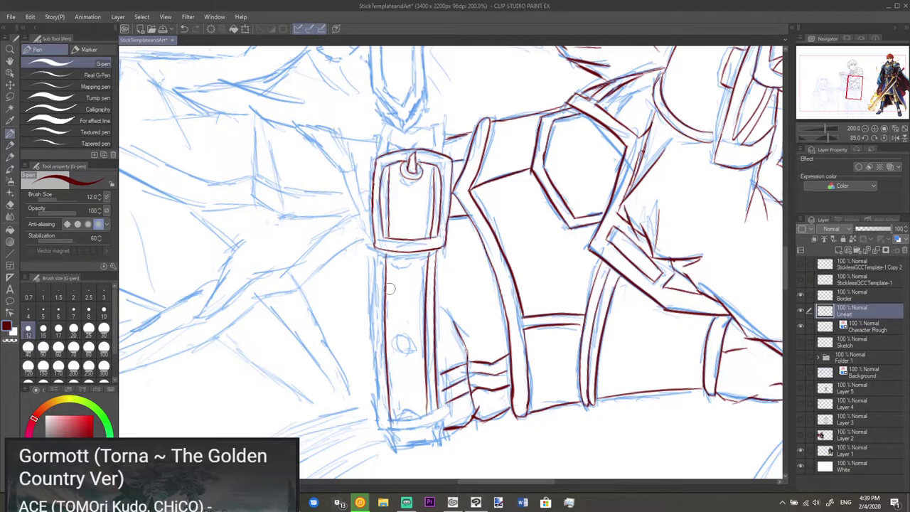
pyautogui.hotkey('ctrl', 'z')
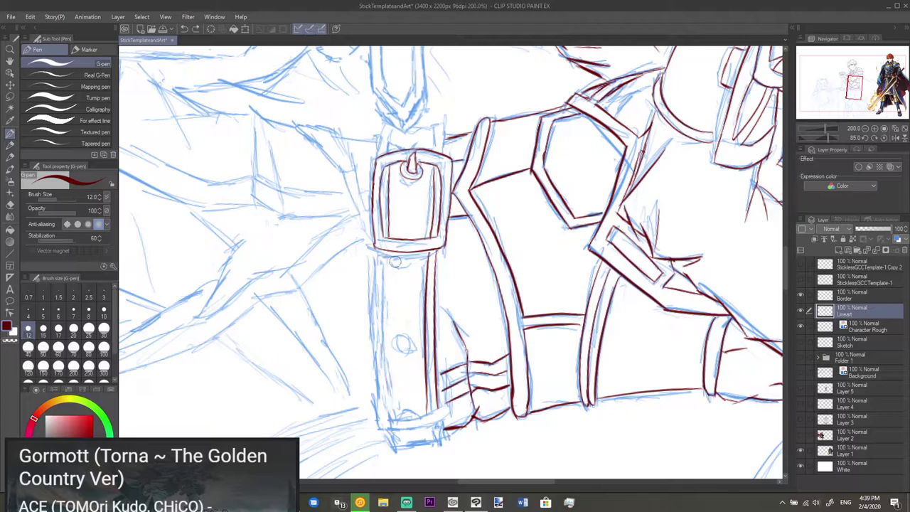
pyautogui.moveTo(386, 257); pyautogui.dragTo(390, 419)
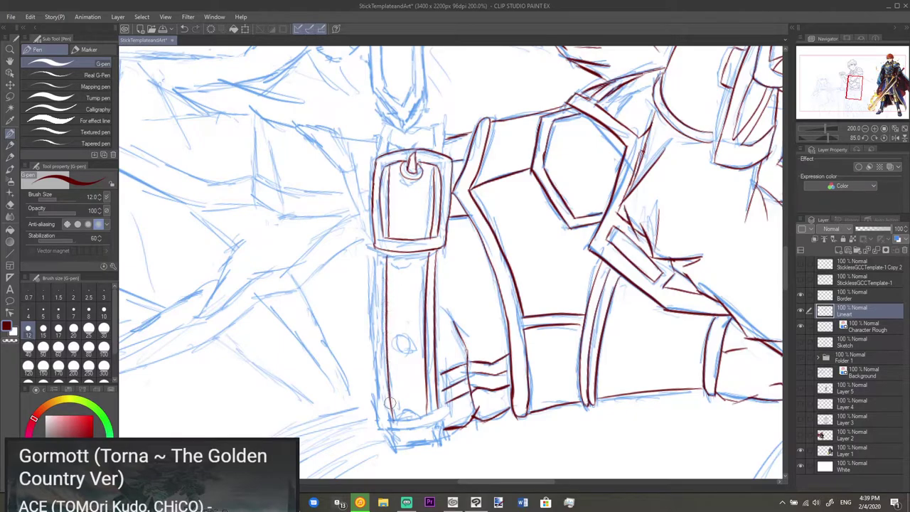
pyautogui.moveTo(381, 252); pyautogui.dragTo(388, 437)
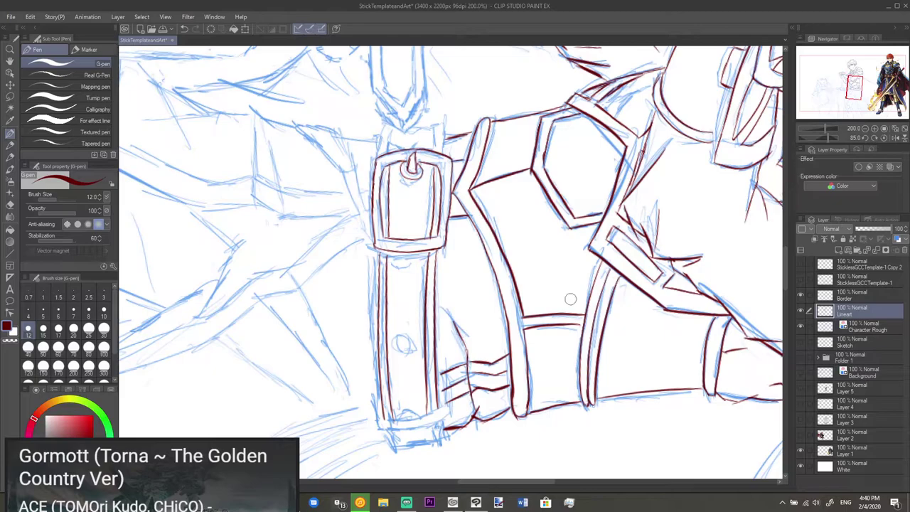
# - Ink the double-ringed round hole midway along the long belt strap
pyautogui.click(883, 138)
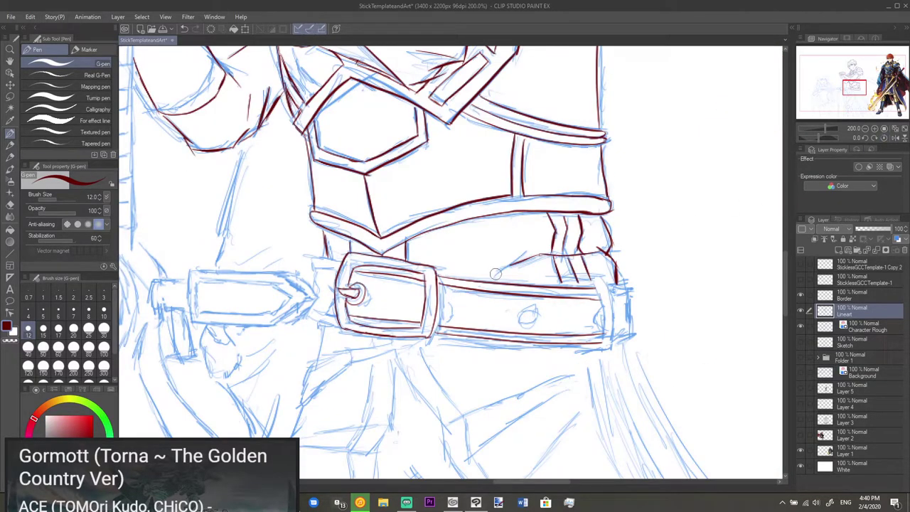
pyautogui.moveTo(499, 294); pyautogui.dragTo(477, 259)
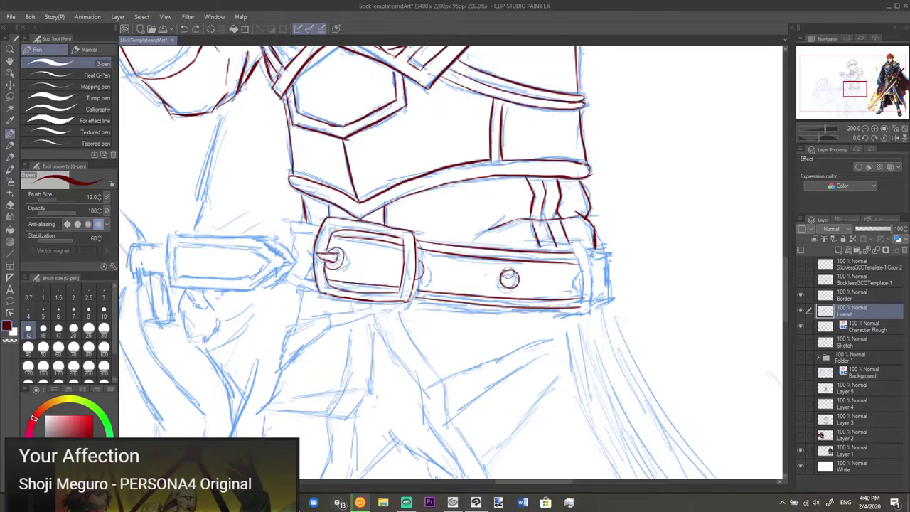
pyautogui.moveTo(506, 276); pyautogui.dragTo(509, 281)
# - Ink the narrow vertical belt loop wrapping the long strap near its outer end
pyautogui.moveTo(577, 249); pyautogui.dragTo(583, 296)
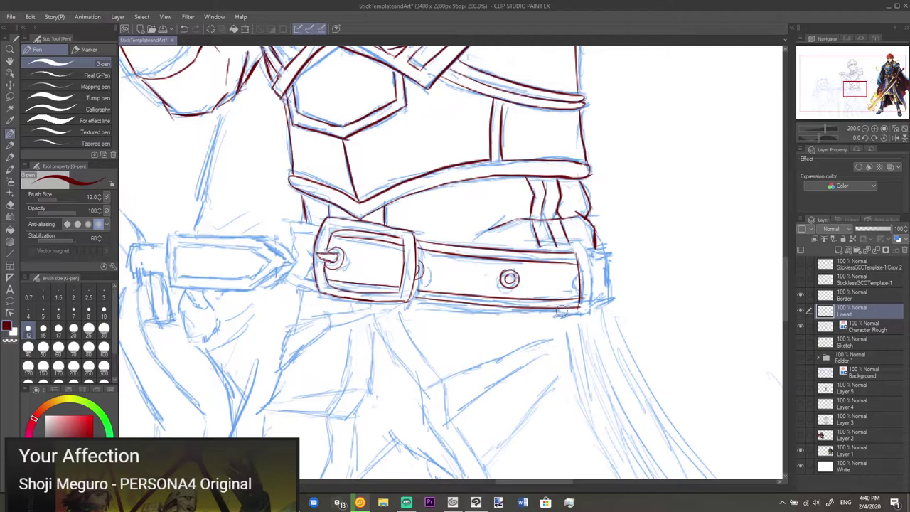
pyautogui.moveTo(558, 311)
pyautogui.mouseDown()
pyautogui.moveTo(588, 314)
pyautogui.moveTo(590, 266)
pyautogui.moveTo(574, 237)
pyautogui.moveTo(583, 242)
pyautogui.moveTo(542, 249)
pyautogui.mouseUp()
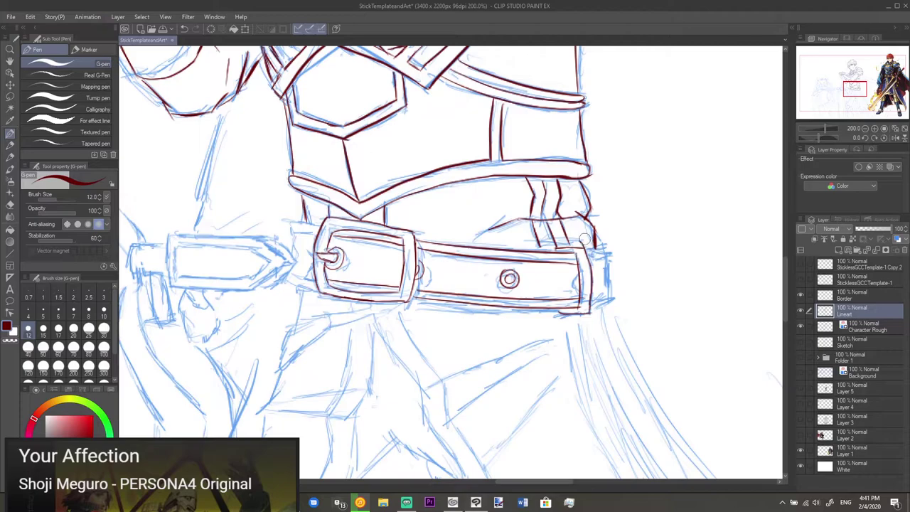
pyautogui.press('e')
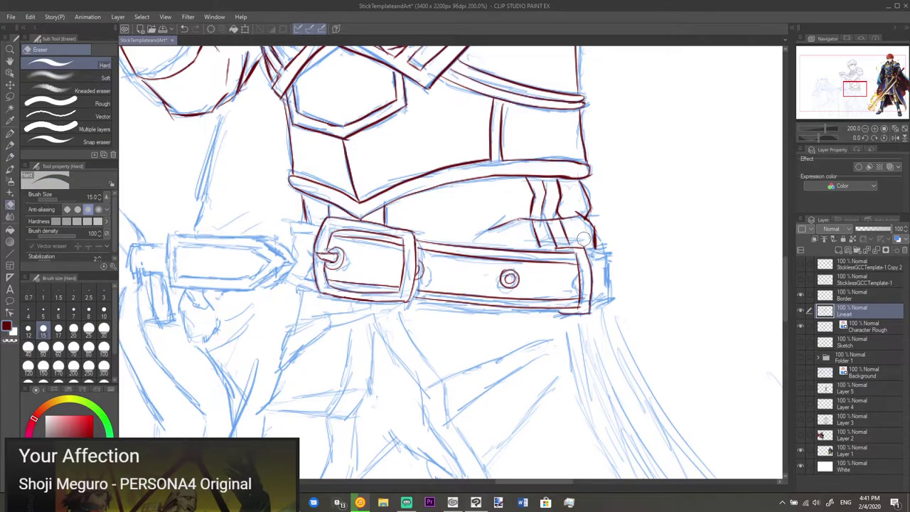
# - Ink the short end section of the belt past the loop, with its slanted outer edge and border lines
pyautogui.press('p')
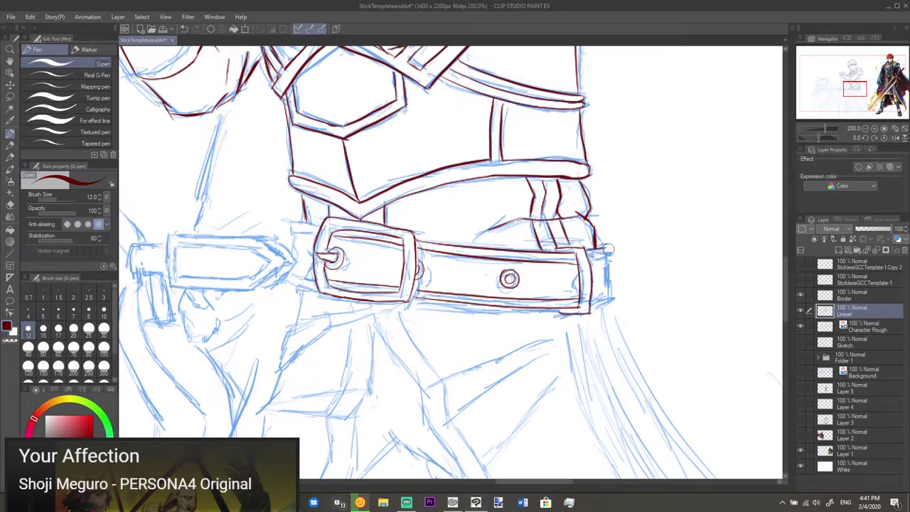
pyautogui.moveTo(604, 248)
pyautogui.mouseDown()
pyautogui.moveTo(616, 295)
pyautogui.moveTo(588, 312)
pyautogui.mouseUp()
pyautogui.moveTo(591, 260)
pyautogui.mouseDown()
pyautogui.moveTo(609, 252)
pyautogui.moveTo(603, 259)
pyautogui.mouseUp()
pyautogui.hotkey('ctrl', 'z')
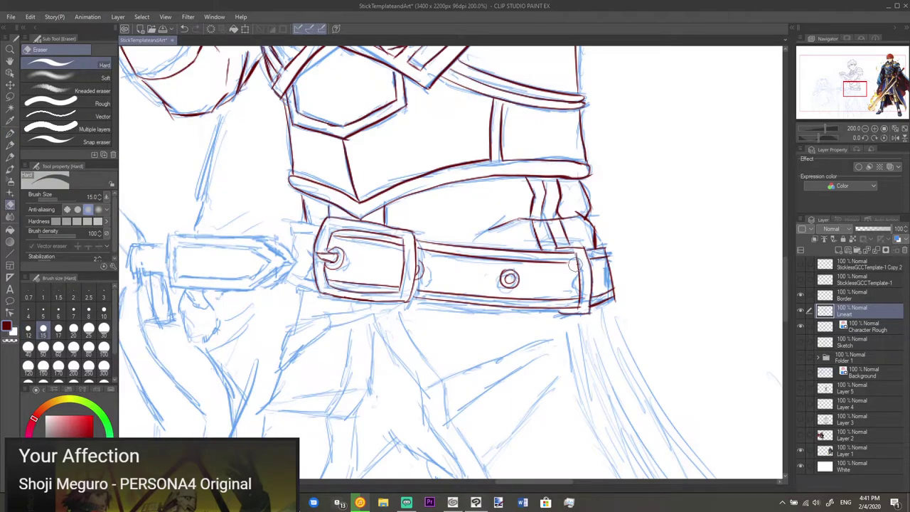
pyautogui.press('p')
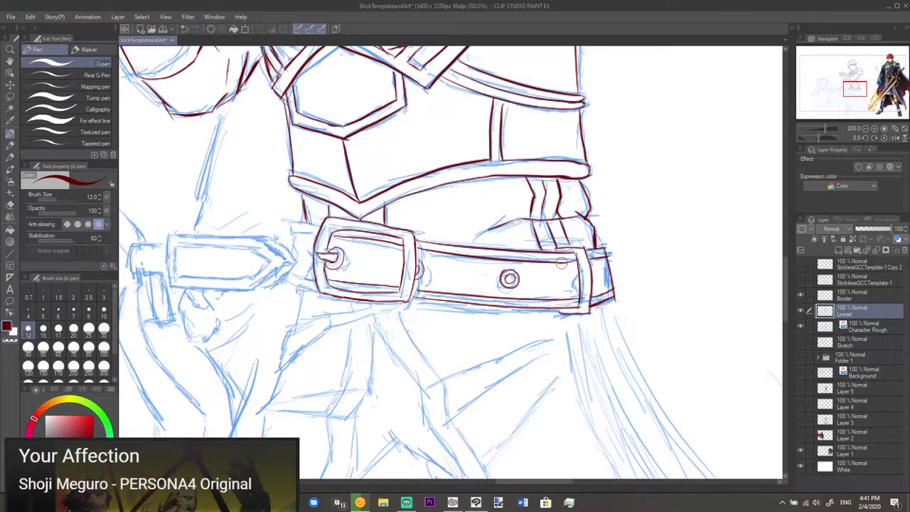
pyautogui.moveTo(590, 264); pyautogui.dragTo(593, 290)
# - Ink the partial hole past the belt loop and the short strap section on the buckle's prong side
pyautogui.press('e')
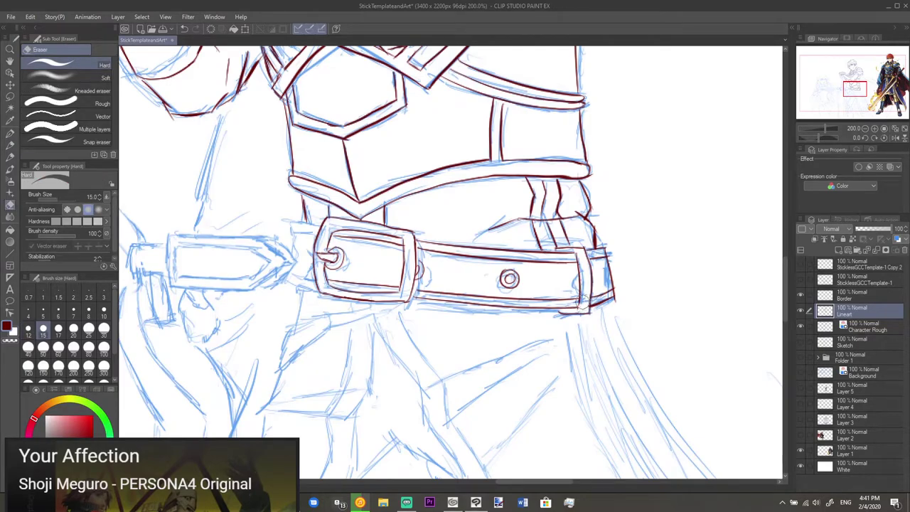
pyautogui.press('p')
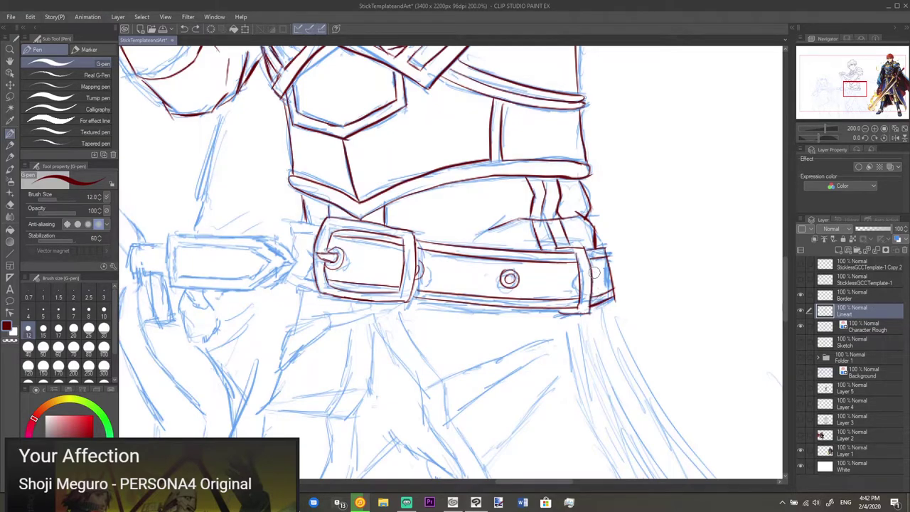
pyautogui.moveTo(595, 273); pyautogui.dragTo(593, 287)
pyautogui.moveTo(541, 299); pyautogui.dragTo(620, 300)
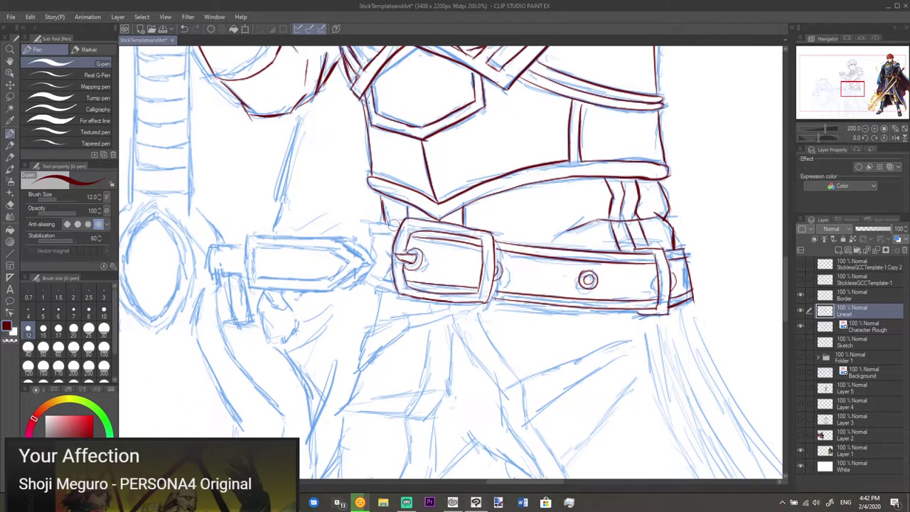
pyautogui.moveTo(396, 226)
pyautogui.mouseDown()
pyautogui.moveTo(369, 222)
pyautogui.moveTo(378, 261)
pyautogui.mouseUp()
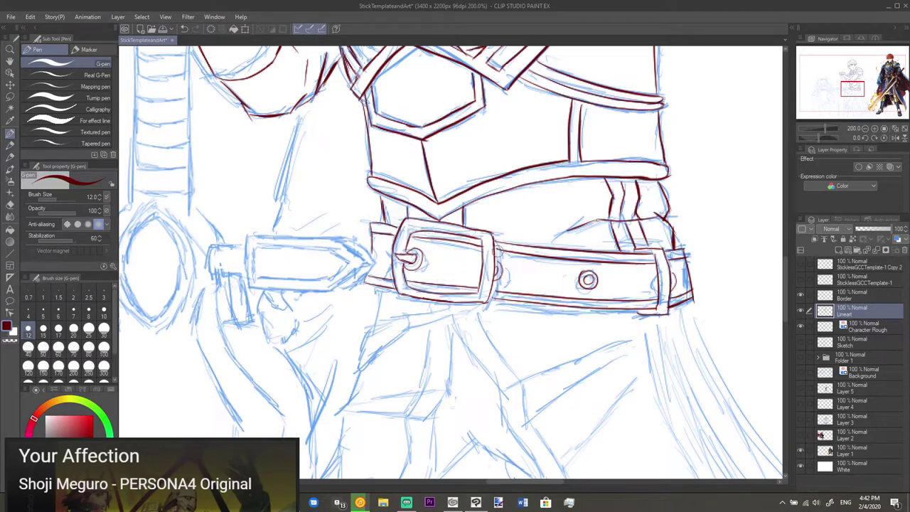
# - Ink the thin strip of the hanging strap that emerges beneath the buckle's lower edge
pyautogui.scroll(-1, 505, 241)
pyautogui.scroll(-1, 505, 246)
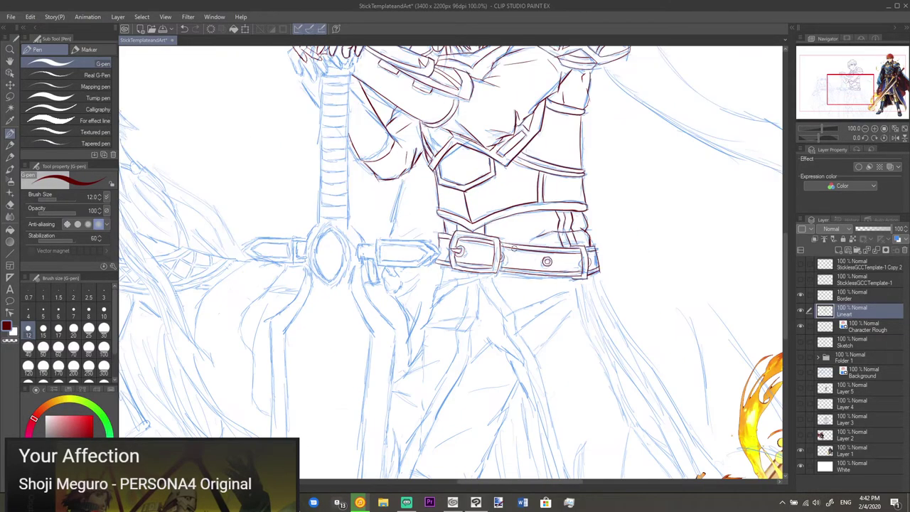
pyautogui.scroll(1, 505, 285)
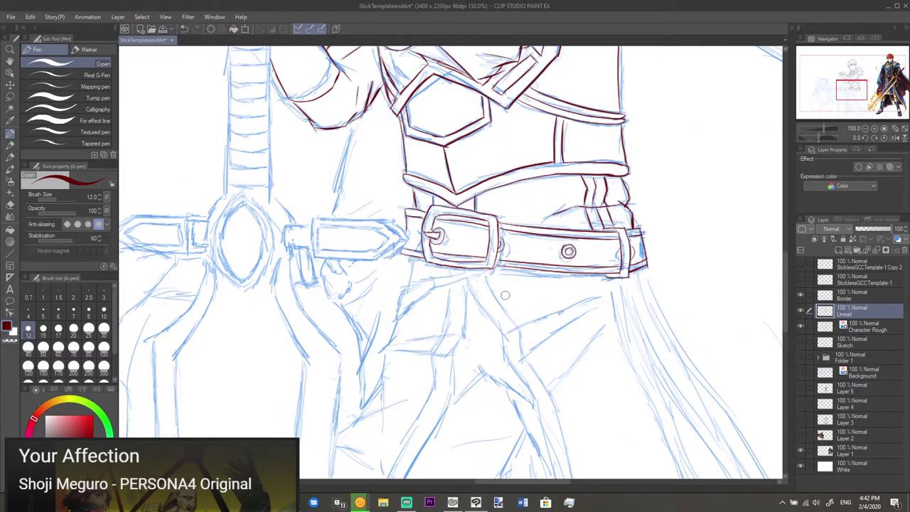
pyautogui.scroll(2, 506, 294)
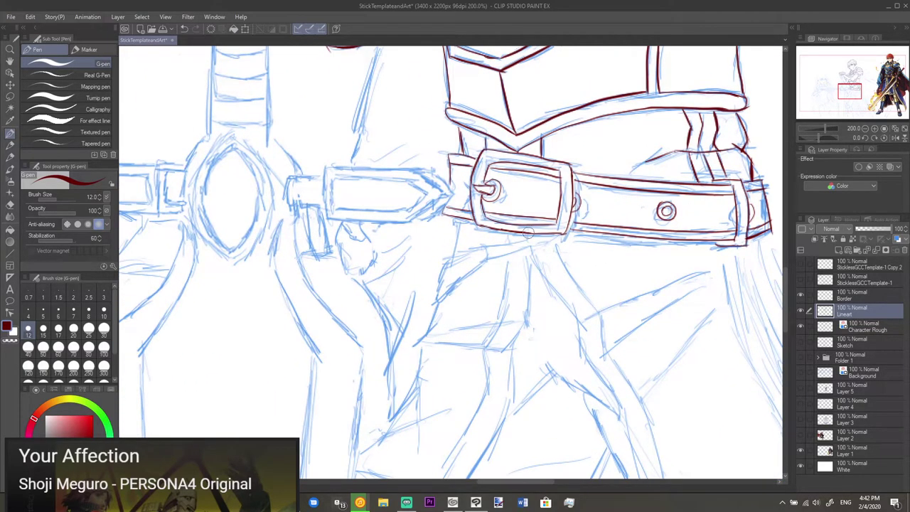
pyautogui.moveTo(562, 236)
pyautogui.mouseDown()
pyautogui.moveTo(490, 256)
pyautogui.moveTo(482, 247)
pyautogui.moveTo(541, 238)
pyautogui.mouseUp()
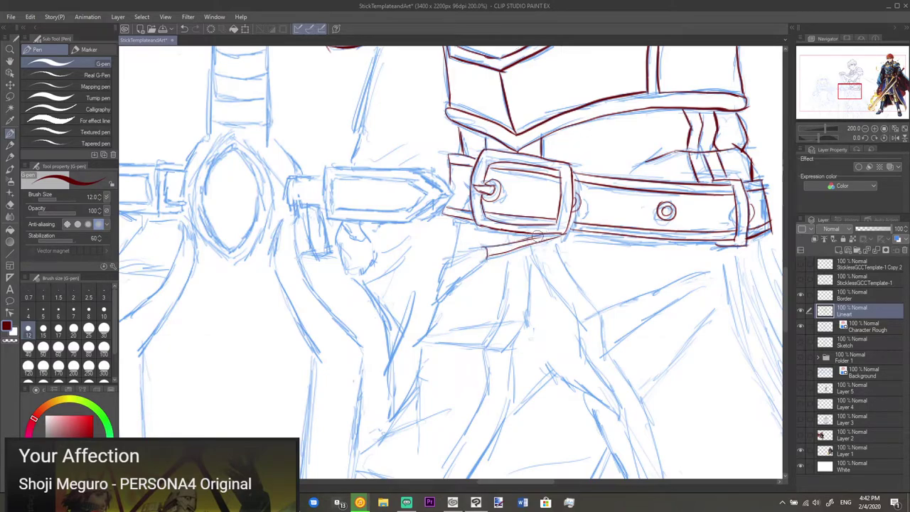
pyautogui.hotkey('ctrl', 'z')
pyautogui.moveTo(544, 233); pyautogui.dragTo(511, 244)
pyautogui.hotkey('ctrl', 'z')
pyautogui.press('e')
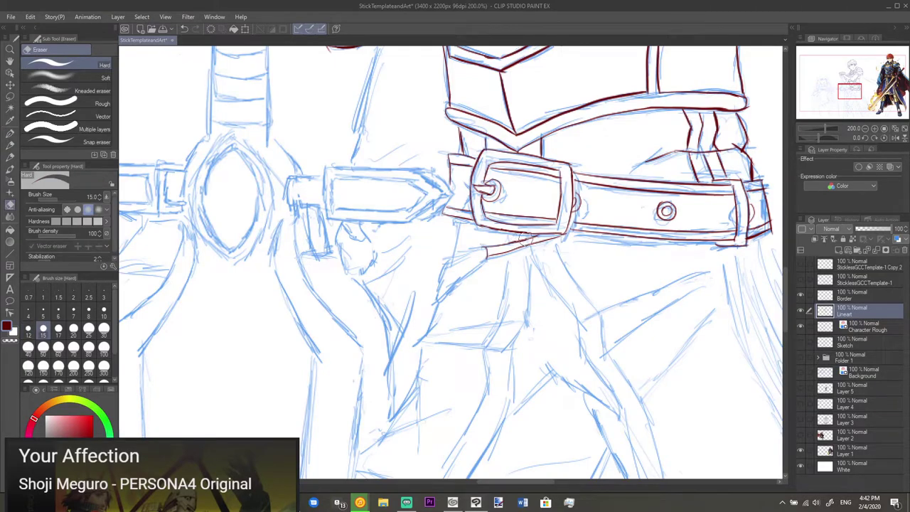
# - Ink the pointed, folded-over end of the hanging strap below the buckle and tidy where it joins the thin strip
pyautogui.press('p')
pyautogui.moveTo(482, 248)
pyautogui.mouseDown()
pyautogui.moveTo(438, 269)
pyautogui.moveTo(435, 308)
pyautogui.moveTo(489, 261)
pyautogui.mouseUp()
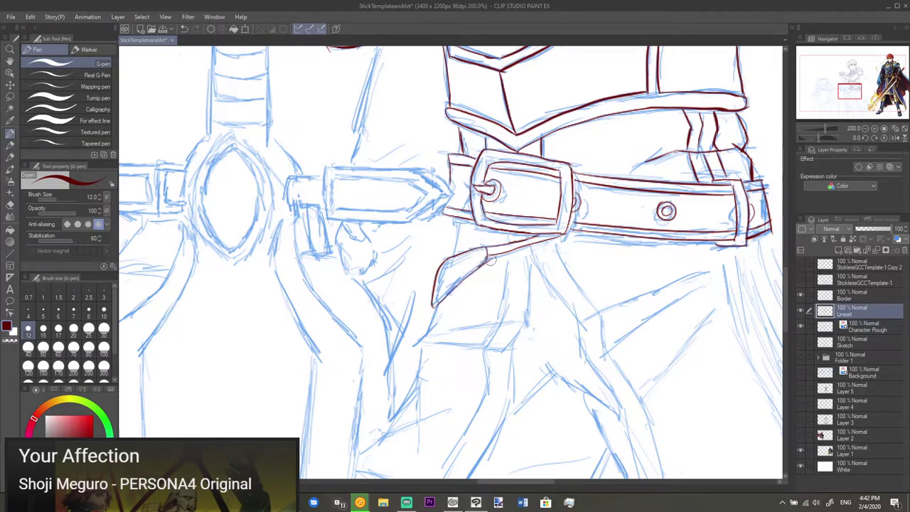
pyautogui.press('e')
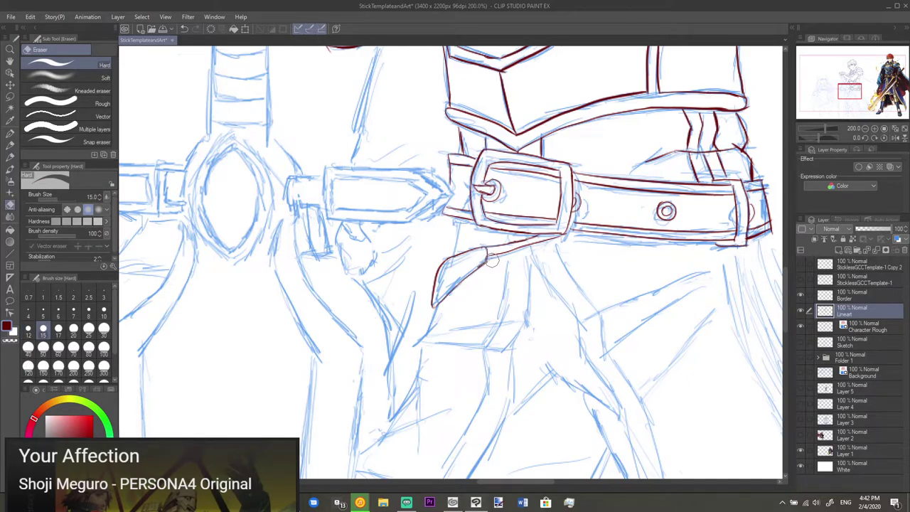
pyautogui.press('p')
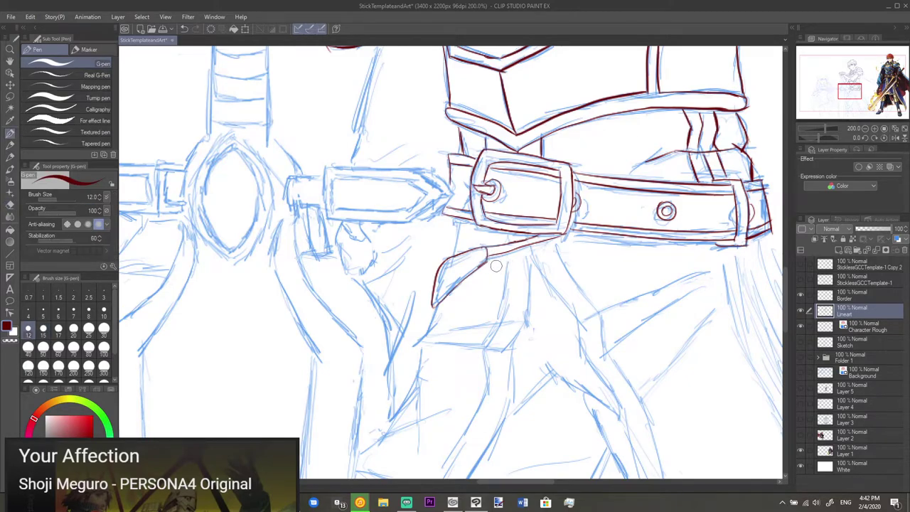
pyautogui.press('e')
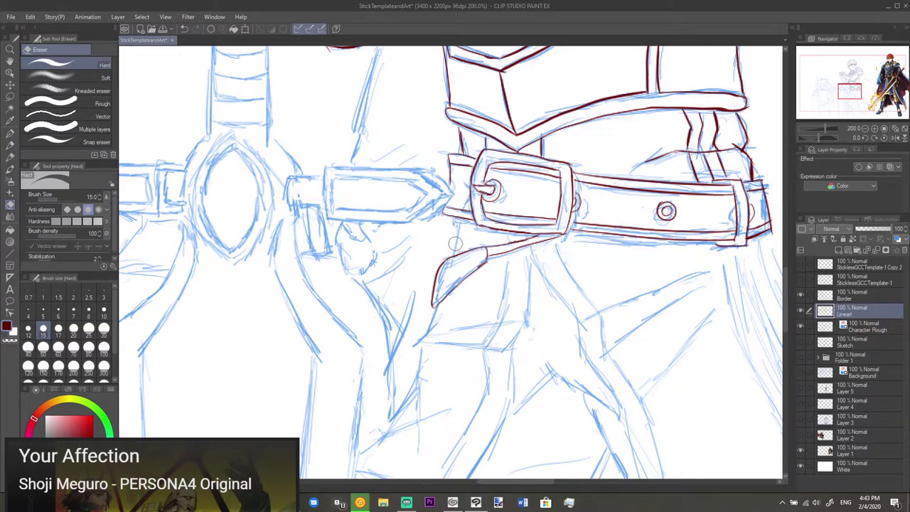
pyautogui.press('p')
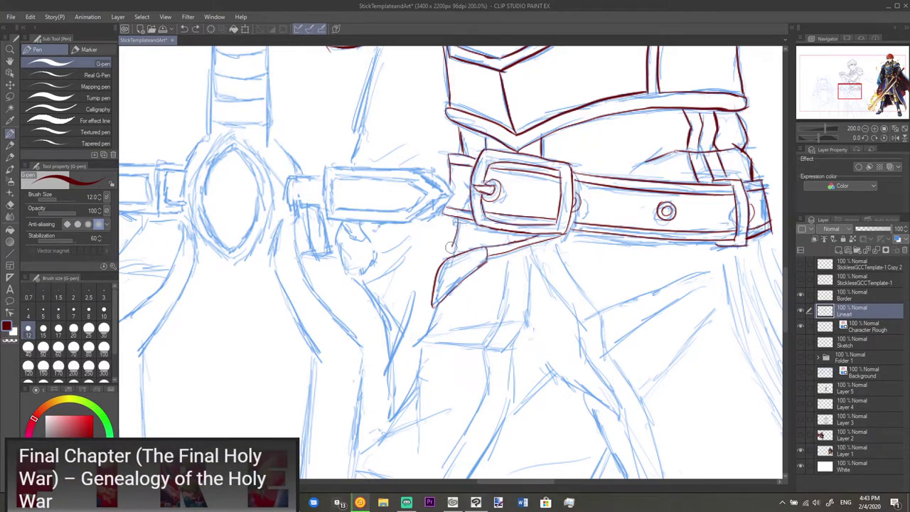
# - Ink the cloth's outer edge on the sword side, from the belt past the strap tip and straight down below the corner
pyautogui.moveTo(458, 221); pyautogui.dragTo(447, 255)
pyautogui.moveTo(475, 322); pyautogui.dragTo(496, 245)
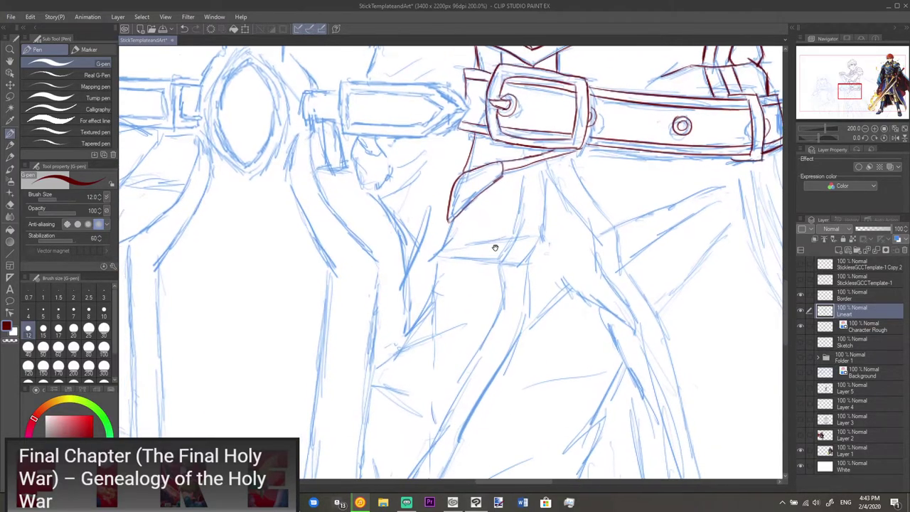
pyautogui.moveTo(449, 221)
pyautogui.mouseDown()
pyautogui.moveTo(450, 246)
pyautogui.moveTo(441, 251)
pyautogui.mouseUp()
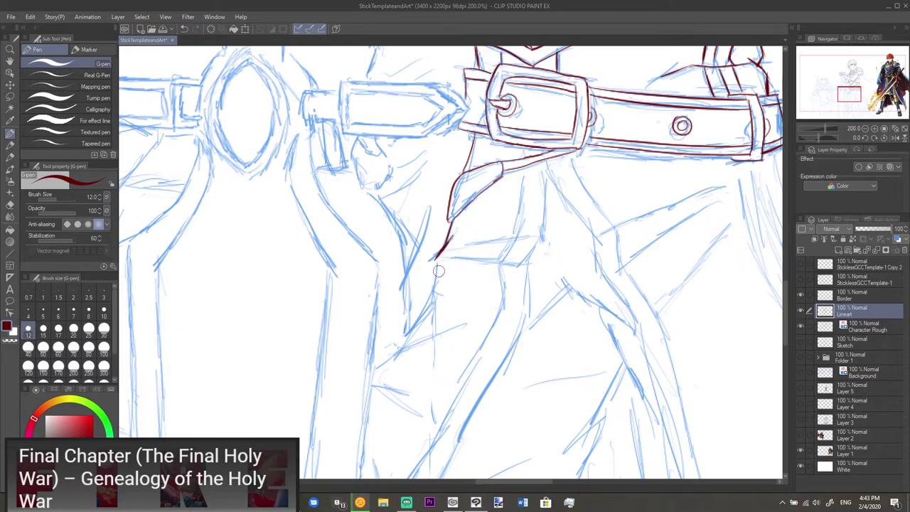
pyautogui.moveTo(436, 260); pyautogui.dragTo(434, 325)
# - Ink the narrow crease across the cloth below the strap tip and the inner vertical trim line above it
pyautogui.moveTo(437, 256)
pyautogui.mouseDown()
pyautogui.moveTo(455, 244)
pyautogui.moveTo(523, 240)
pyautogui.mouseUp()
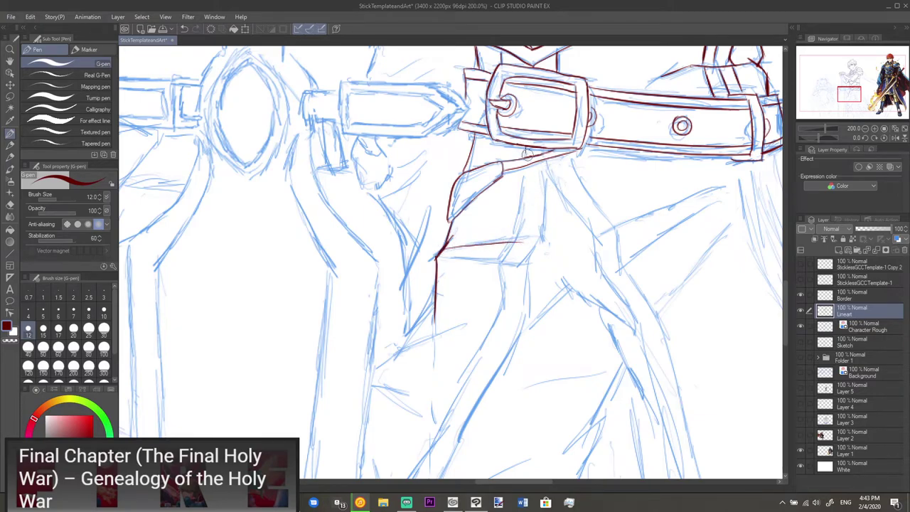
pyautogui.moveTo(524, 168); pyautogui.dragTo(519, 241)
pyautogui.moveTo(436, 256); pyautogui.dragTo(531, 265)
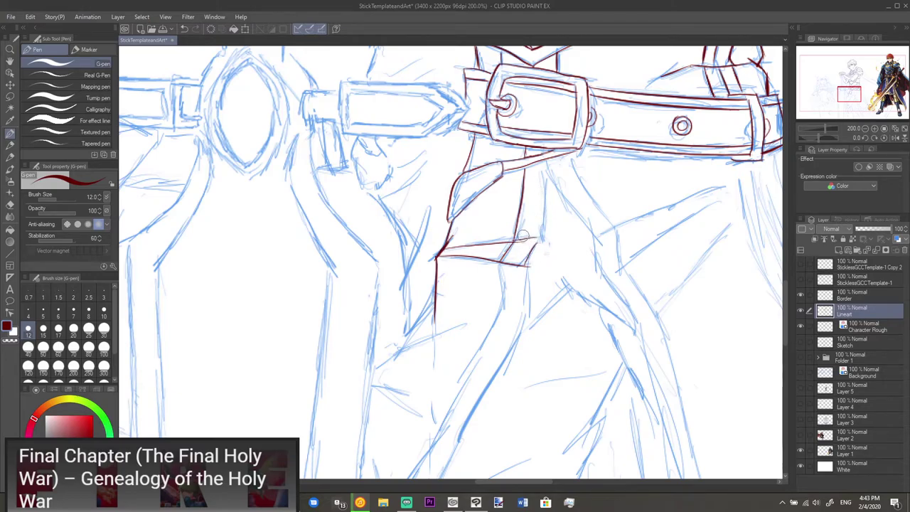
pyautogui.moveTo(519, 241); pyautogui.dragTo(545, 242)
# - Ink the outer vertical trim line from the strap down to the crease, redrawing it until clean and tidying its lower corner
pyautogui.moveTo(546, 165); pyautogui.dragTo(543, 241)
pyautogui.hotkey('ctrl', 'z')
pyautogui.moveTo(546, 160); pyautogui.dragTo(539, 240)
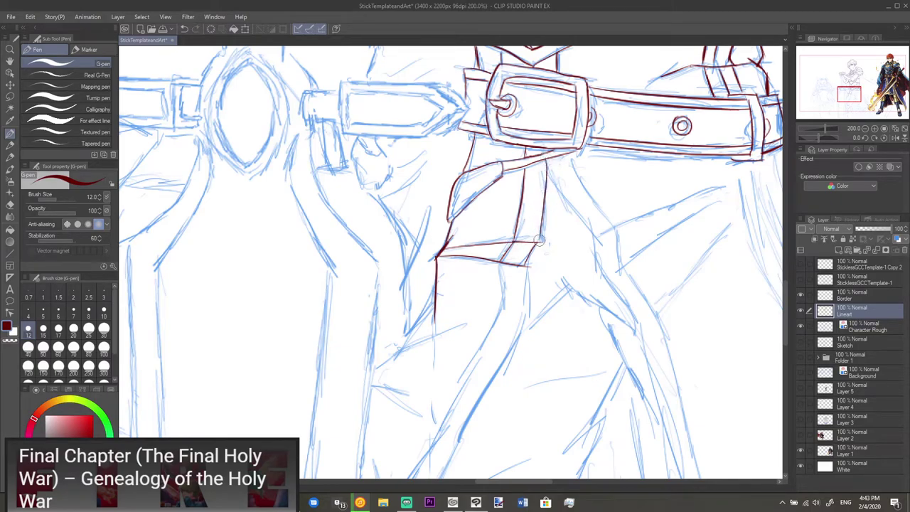
pyautogui.hotkey('ctrl', 'z')
pyautogui.moveTo(542, 157); pyautogui.dragTo(545, 234)
pyautogui.hotkey('ctrl', 'z')
pyautogui.moveTo(542, 164); pyautogui.dragTo(545, 212)
pyautogui.hotkey('ctrl', 'z')
pyautogui.moveTo(543, 159); pyautogui.dragTo(544, 232)
pyautogui.hotkey('ctrl', 'z')
pyautogui.moveTo(543, 165)
pyautogui.mouseDown()
pyautogui.moveTo(538, 243)
pyautogui.moveTo(543, 163)
pyautogui.moveTo(550, 192)
pyautogui.moveTo(541, 162)
pyautogui.moveTo(538, 243)
pyautogui.mouseUp()
pyautogui.hotkey('ctrl', 'z')
pyautogui.hotkey('ctrl', 'z')
pyautogui.press('e')
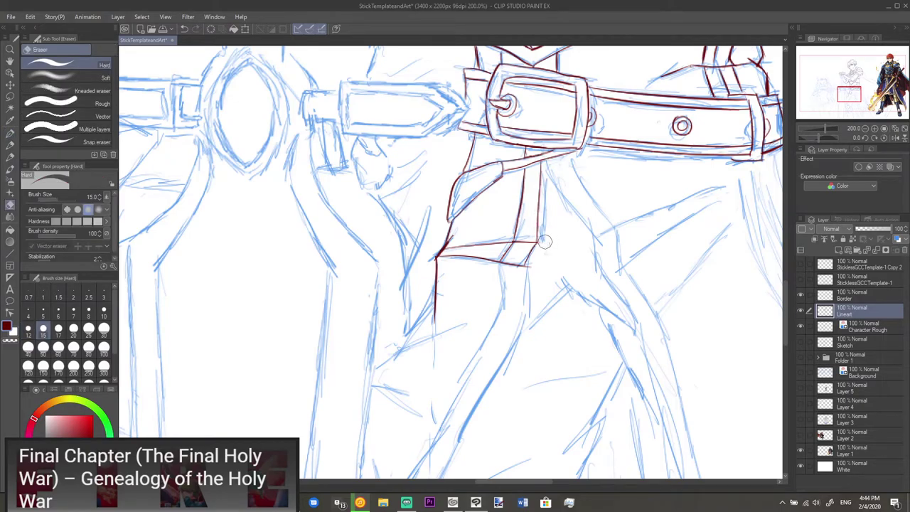
pyautogui.press('p')
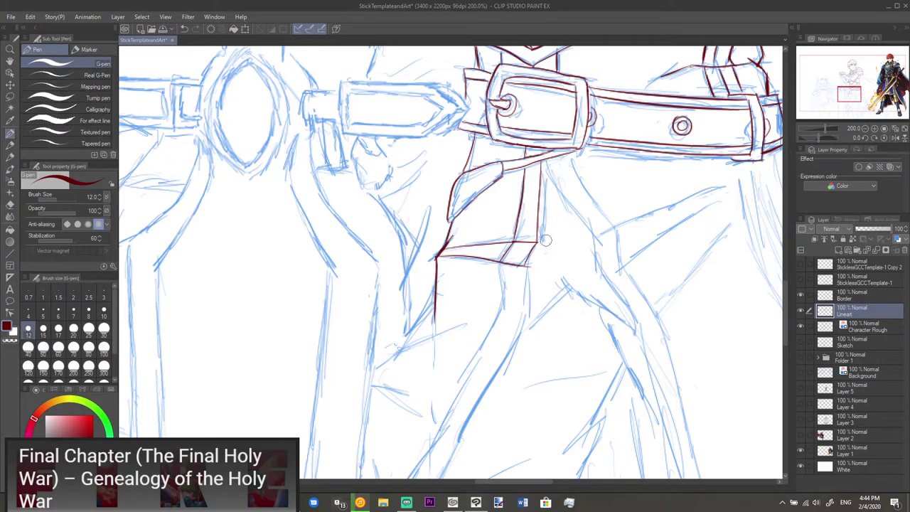
# - Ink the short curved fold that branches off the cloth's outer edge below the crease
pyautogui.scroll(-2, 547, 242)
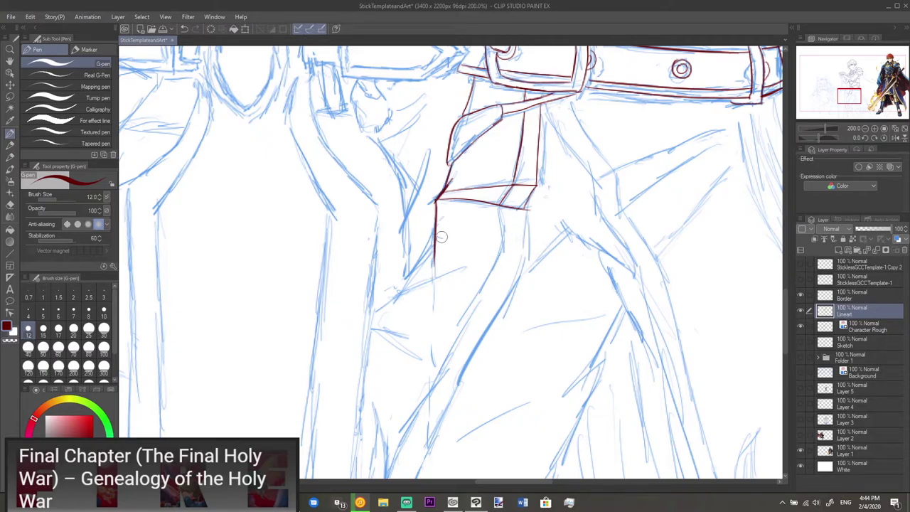
pyautogui.moveTo(434, 242)
pyautogui.mouseDown()
pyautogui.moveTo(402, 283)
pyautogui.moveTo(437, 220)
pyautogui.moveTo(434, 201)
pyautogui.mouseUp()
pyautogui.scroll(-1, 436, 281)
pyautogui.scroll(1, 444, 260)
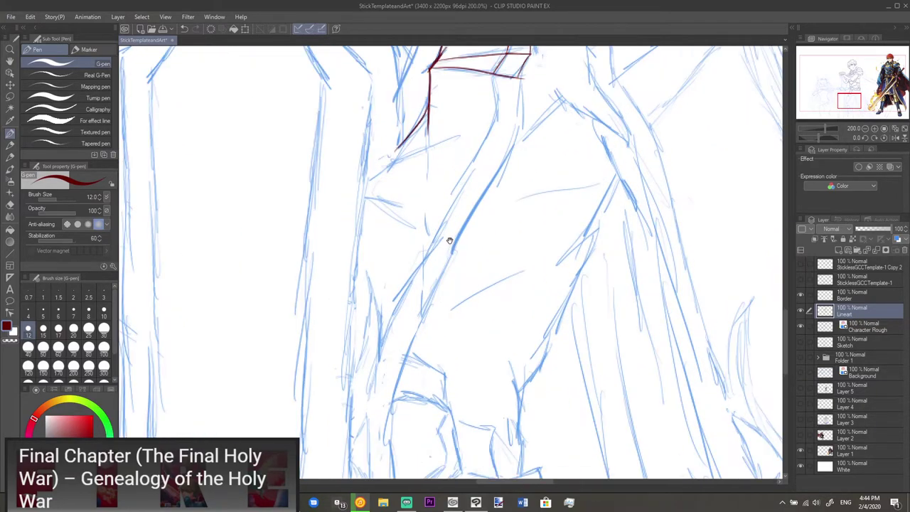
# - Ink the long outer line of the cloth trim, sweeping from the crease down past the knee armor
pyautogui.moveTo(448, 246); pyautogui.dragTo(427, 350)
pyautogui.moveTo(495, 186)
pyautogui.mouseDown()
pyautogui.moveTo(487, 248)
pyautogui.moveTo(451, 317)
pyautogui.mouseUp()
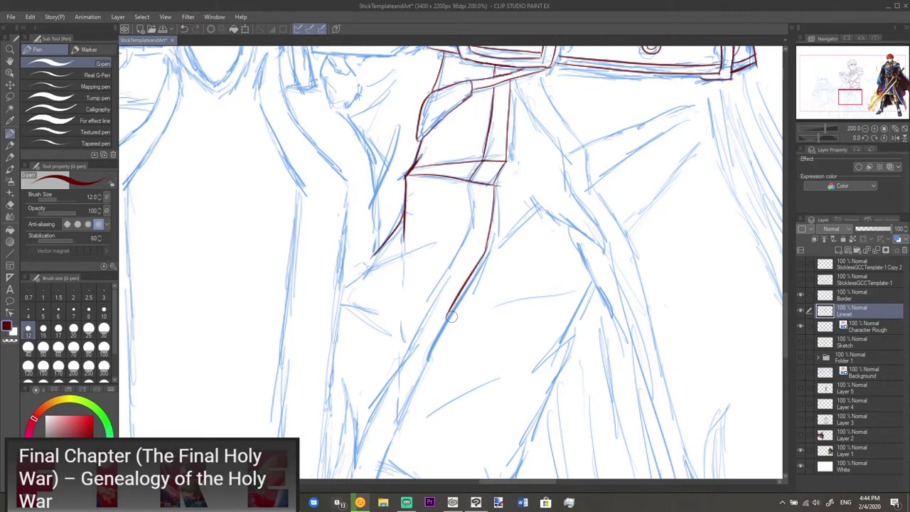
pyautogui.moveTo(430, 368); pyautogui.dragTo(466, 270)
pyautogui.moveTo(486, 214)
pyautogui.mouseDown()
pyautogui.moveTo(423, 366)
pyautogui.moveTo(441, 292)
pyautogui.moveTo(430, 277)
pyautogui.moveTo(399, 389)
pyautogui.mouseUp()
pyautogui.hotkey('ctrl', 'z')
pyautogui.moveTo(433, 271); pyautogui.dragTo(419, 411)
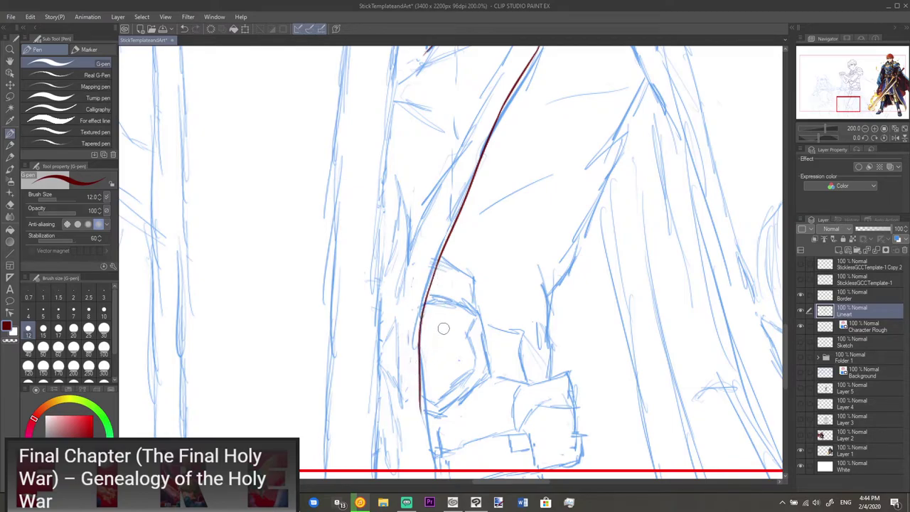
# - Ink the trim's second long line parallel to the first, redrawing its lower stretch and erasing the excess at its end
pyautogui.scroll(-1, 443, 328)
pyautogui.moveTo(451, 320); pyautogui.dragTo(431, 395)
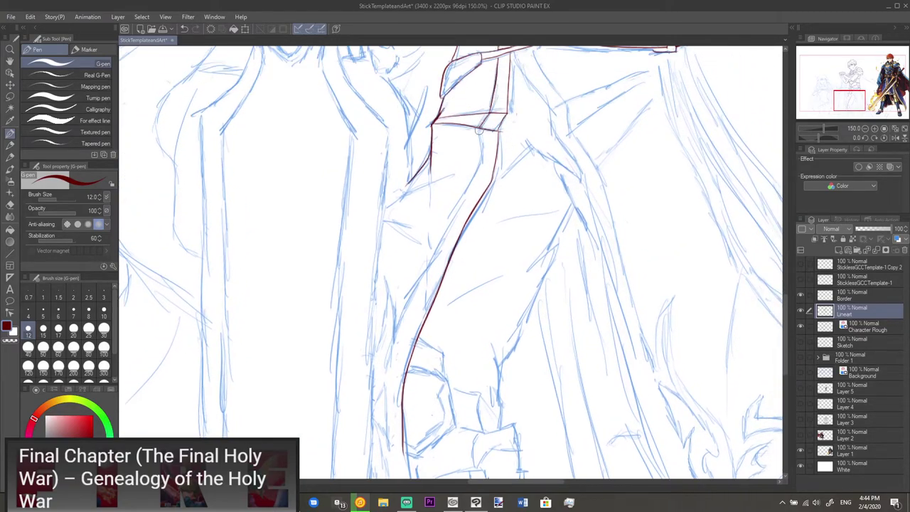
pyautogui.moveTo(480, 138); pyautogui.dragTo(472, 191)
pyautogui.hotkey('ctrl', 'z')
pyautogui.moveTo(480, 129); pyautogui.dragTo(474, 178)
pyautogui.hotkey('ctrl', 'z')
pyautogui.moveTo(482, 127)
pyautogui.mouseDown()
pyautogui.moveTo(439, 253)
pyautogui.moveTo(442, 241)
pyautogui.moveTo(410, 297)
pyautogui.mouseUp()
pyautogui.hotkey('ctrl', 'z')
pyautogui.moveTo(441, 240); pyautogui.dragTo(409, 313)
pyautogui.hotkey('ctrl', 'z')
pyautogui.moveTo(441, 241); pyautogui.dragTo(415, 312)
pyautogui.hotkey('ctrl', 'z')
pyautogui.moveTo(442, 241); pyautogui.dragTo(415, 308)
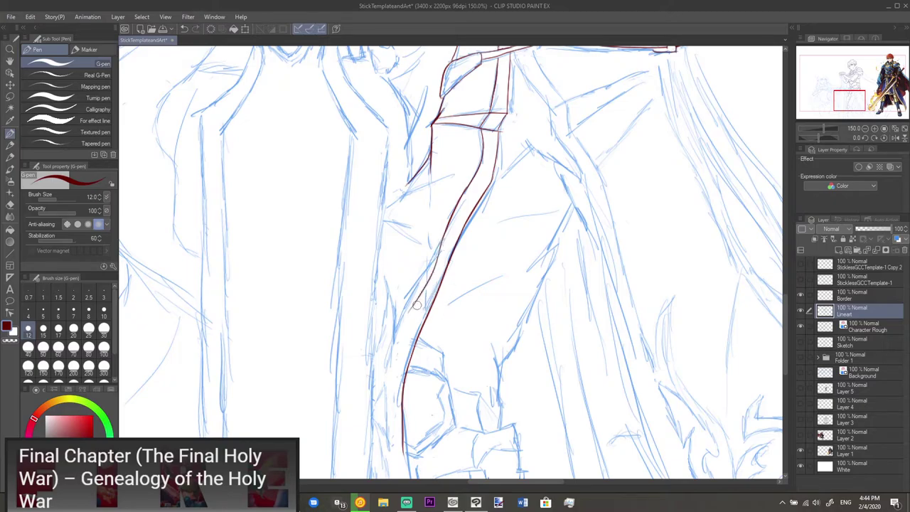
pyautogui.hotkey('ctrl', 'z')
pyautogui.moveTo(440, 244); pyautogui.dragTo(405, 318)
pyautogui.hotkey('ctrl', 'z')
pyautogui.moveTo(441, 242)
pyautogui.mouseDown()
pyautogui.moveTo(417, 301)
pyautogui.moveTo(424, 296)
pyautogui.moveTo(427, 281)
pyautogui.moveTo(394, 338)
pyautogui.mouseUp()
pyautogui.hotkey('ctrl', 'z')
pyautogui.moveTo(427, 286); pyautogui.dragTo(400, 340)
pyautogui.hotkey('ctrl', 'z')
pyautogui.moveTo(425, 295); pyautogui.dragTo(396, 368)
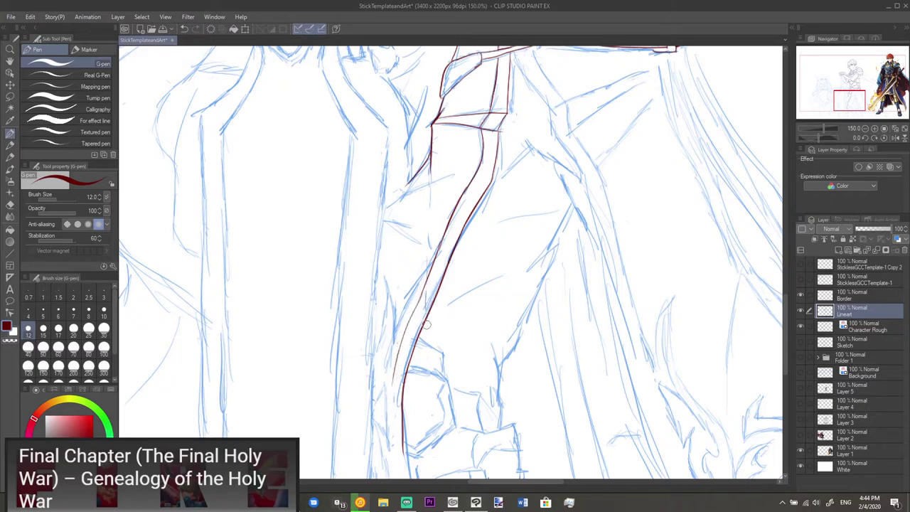
pyautogui.press('e')
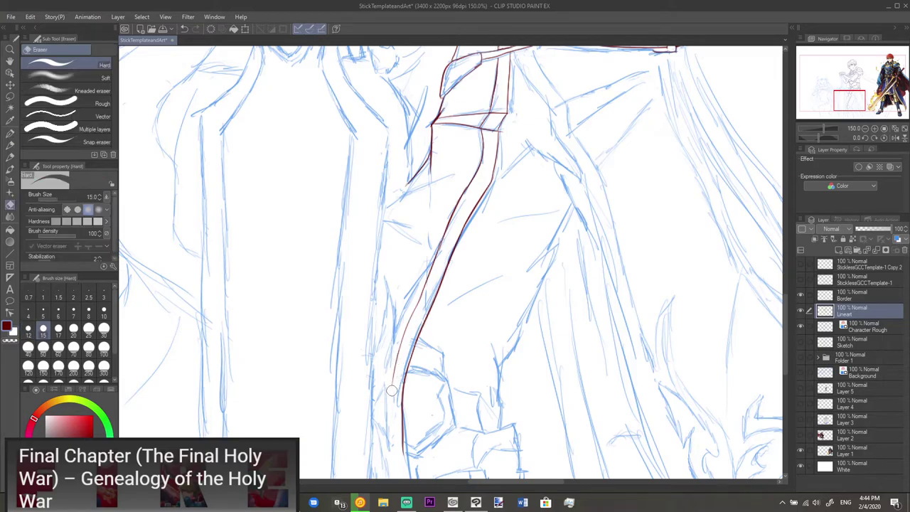
# - Ink the jagged folds of the cloth edge between the sword blade and the lower end of the trim
pyautogui.press('p')
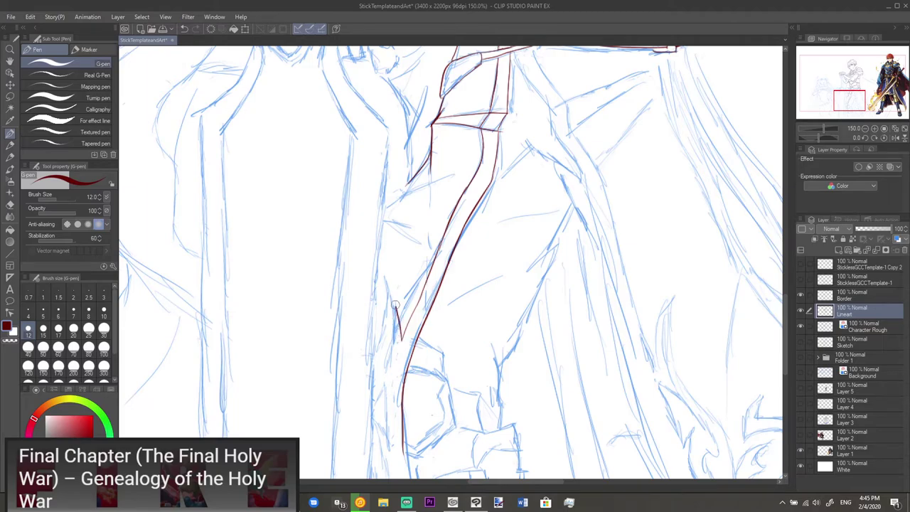
pyautogui.moveTo(388, 282); pyautogui.dragTo(375, 331)
pyautogui.hotkey('ctrl', 'z')
pyautogui.moveTo(389, 286); pyautogui.dragTo(374, 357)
pyautogui.hotkey('ctrl', 'z')
pyautogui.moveTo(388, 287)
pyautogui.mouseDown()
pyautogui.moveTo(377, 361)
pyautogui.moveTo(407, 321)
pyautogui.mouseUp()
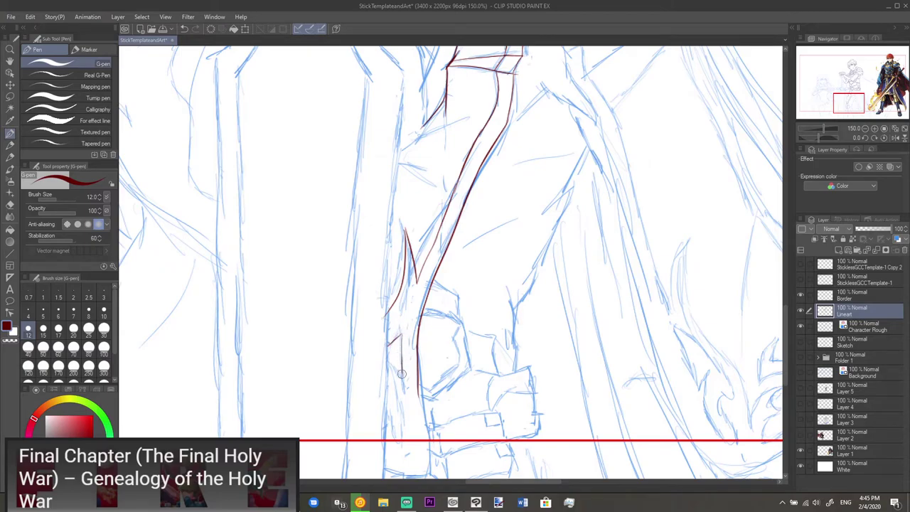
pyautogui.moveTo(402, 369)
pyautogui.mouseDown()
pyautogui.moveTo(404, 392)
pyautogui.moveTo(388, 359)
pyautogui.mouseUp()
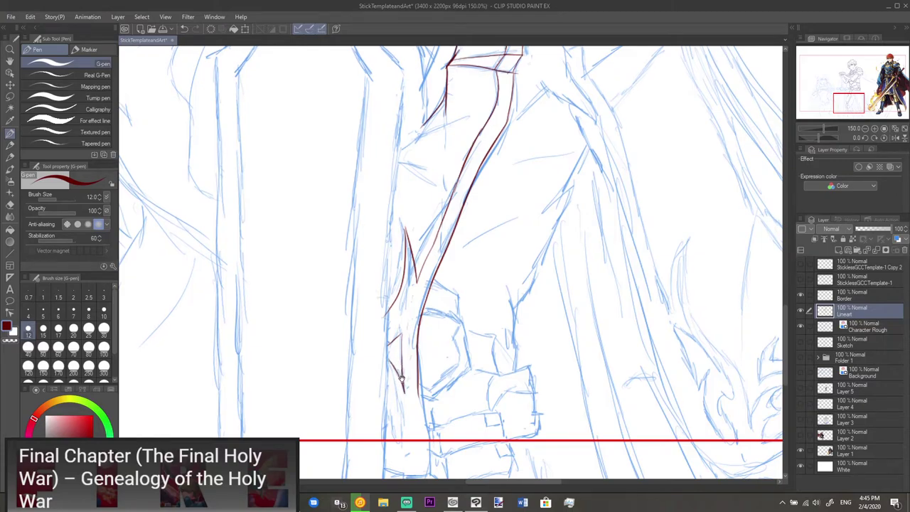
# - Extend the jagged cloth folds down beside the blade to the red border line and clean up the overlapping strokes
pyautogui.scroll(-2, 395, 331)
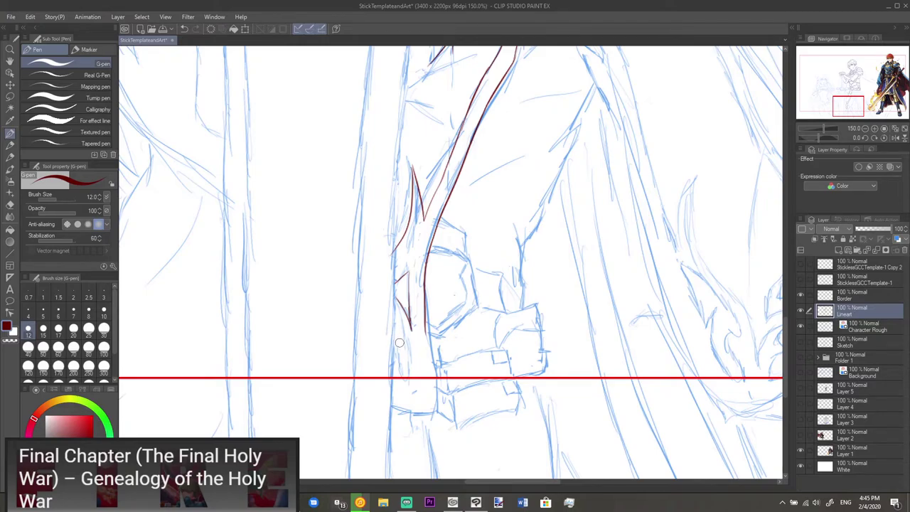
pyautogui.scroll(-2, 416, 345)
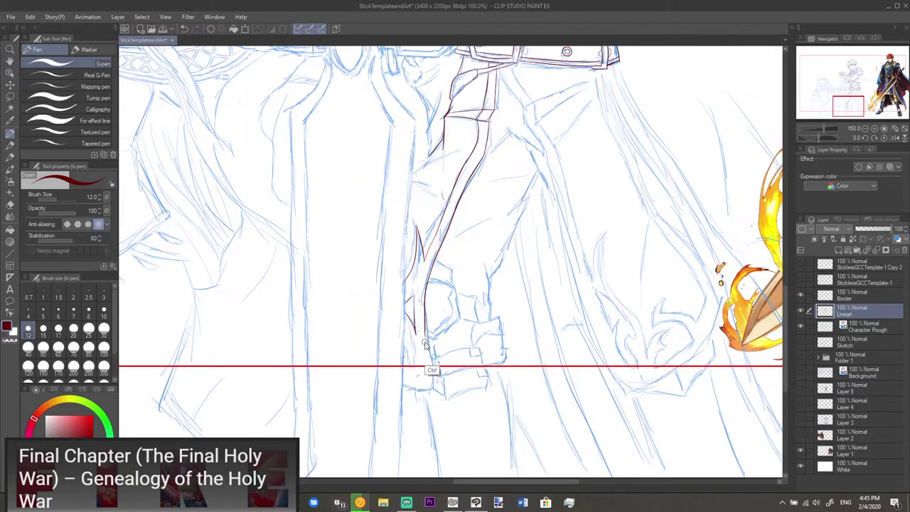
pyautogui.scroll(-1, 437, 334)
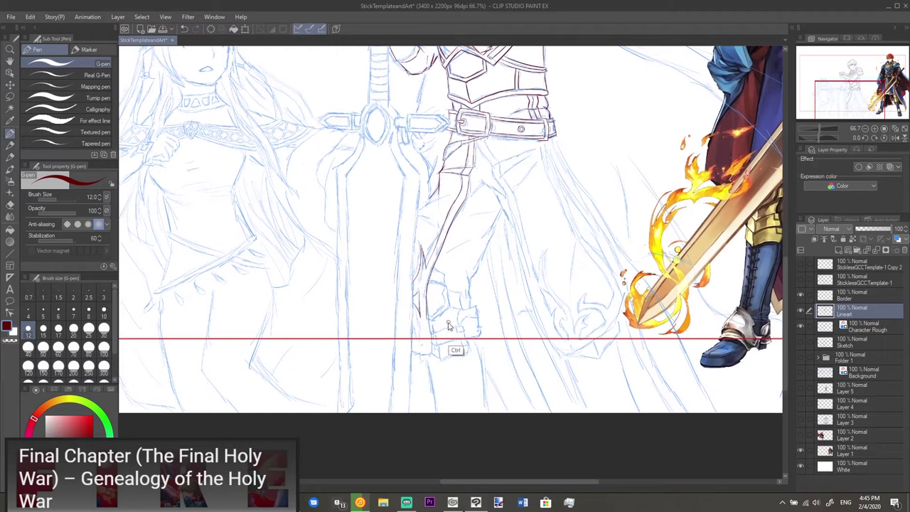
pyautogui.scroll(1, 447, 338)
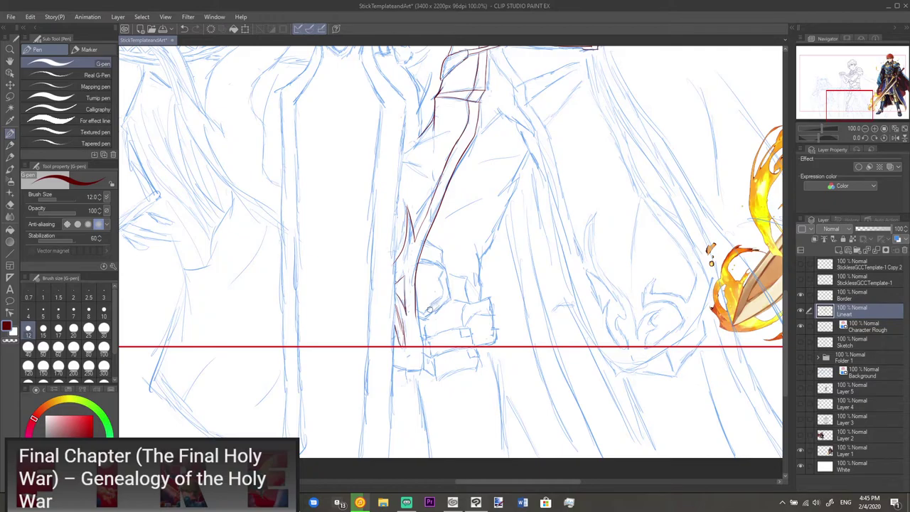
pyautogui.press('e')
pyautogui.moveTo(399, 323); pyautogui.dragTo(403, 332)
pyautogui.press('p')
# - Ink the two parallel lines of the opposite cloth trim slanting down from beneath the buckle to its first bend
pyautogui.moveTo(476, 291); pyautogui.dragTo(406, 352)
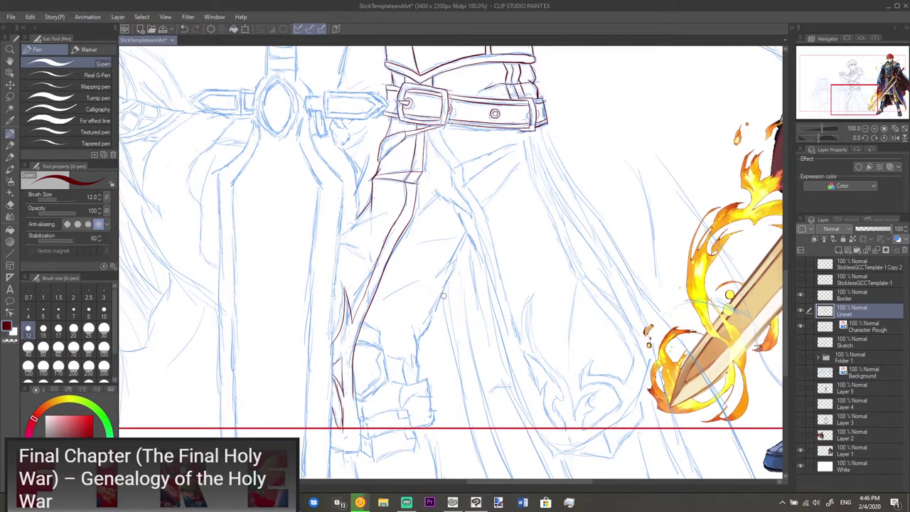
pyautogui.moveTo(438, 288); pyautogui.dragTo(417, 373)
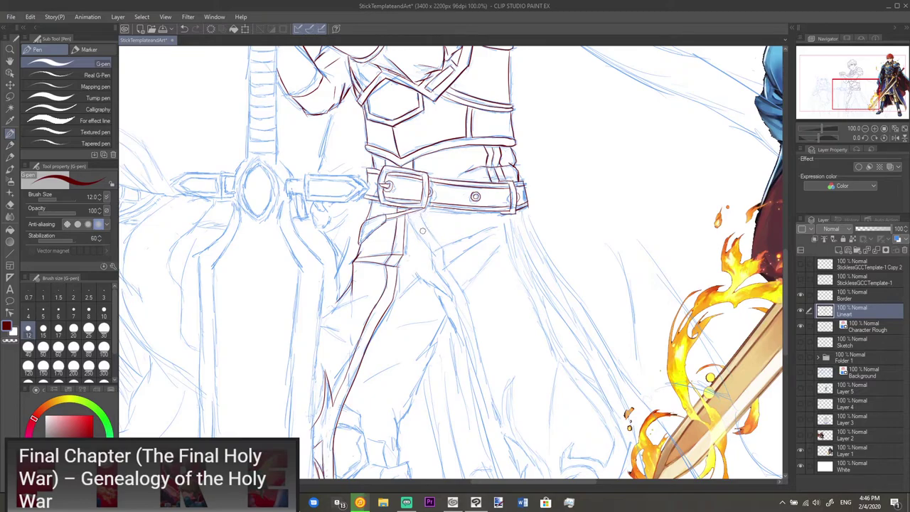
pyautogui.scroll(3, 410, 213)
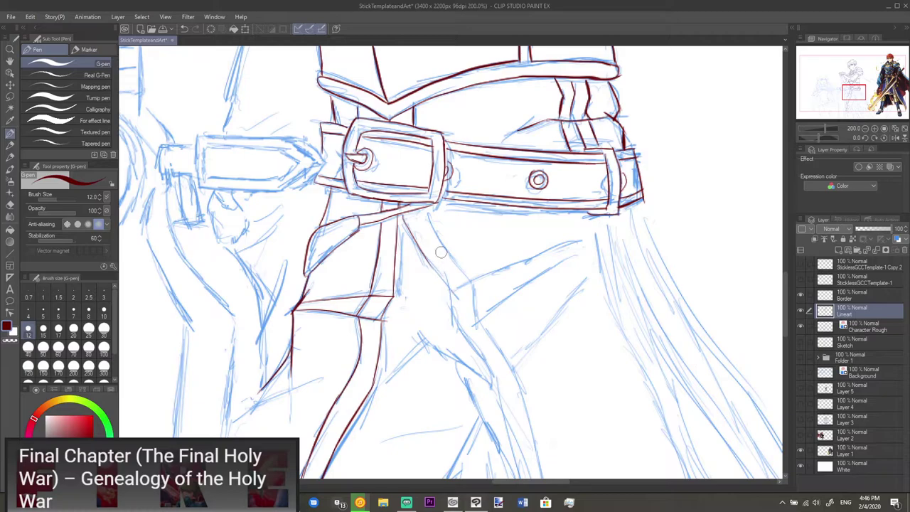
pyautogui.moveTo(423, 209); pyautogui.dragTo(472, 290)
pyautogui.hotkey('ctrl', 'z')
pyautogui.moveTo(415, 206); pyautogui.dragTo(467, 286)
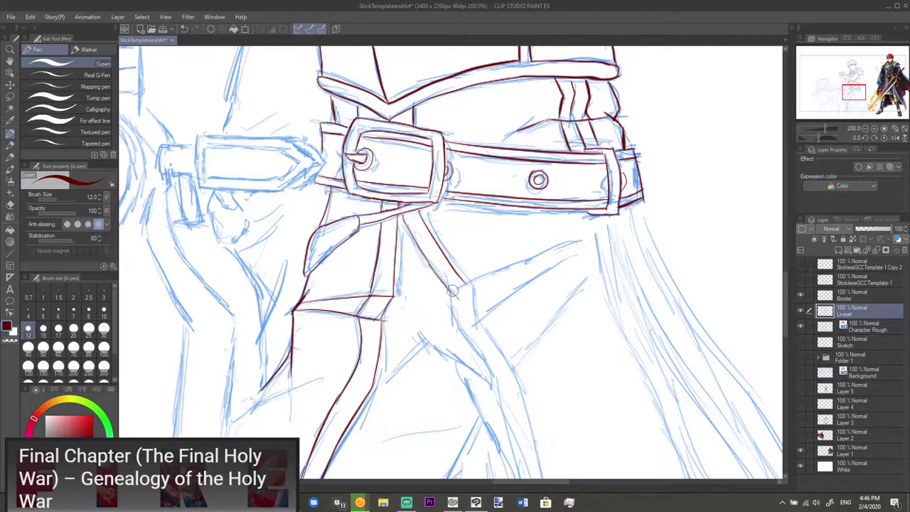
# - Ink the bend of the opposite trim and the pointed fold lines fanning out from it toward the hip
pyautogui.moveTo(455, 286); pyautogui.dragTo(582, 240)
pyautogui.moveTo(467, 285)
pyautogui.mouseDown()
pyautogui.moveTo(483, 326)
pyautogui.moveTo(462, 329)
pyautogui.moveTo(583, 252)
pyautogui.mouseUp()
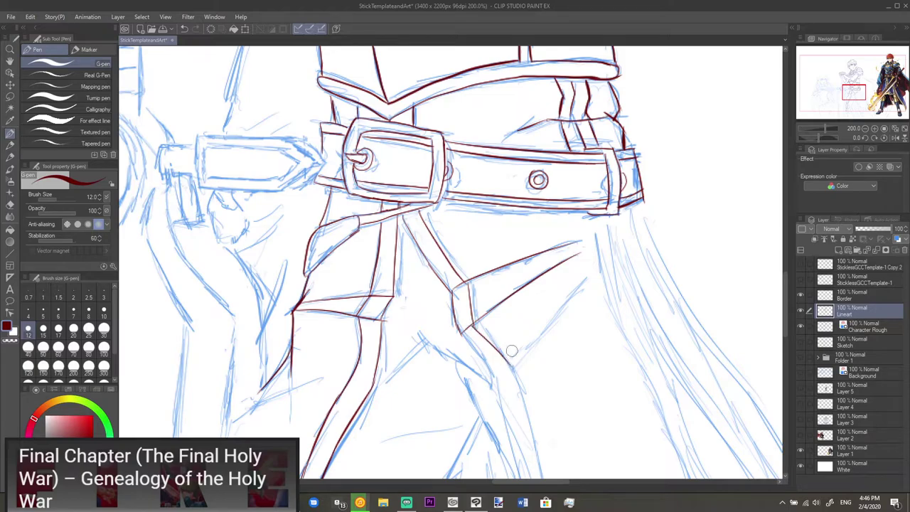
pyautogui.moveTo(519, 367); pyautogui.dragTo(579, 297)
# - Ink the long inner line of the opposite trim from below its bend down the leg, redrawing it until smooth
pyautogui.scroll(-1, 572, 311)
pyautogui.moveTo(542, 361); pyautogui.dragTo(510, 243)
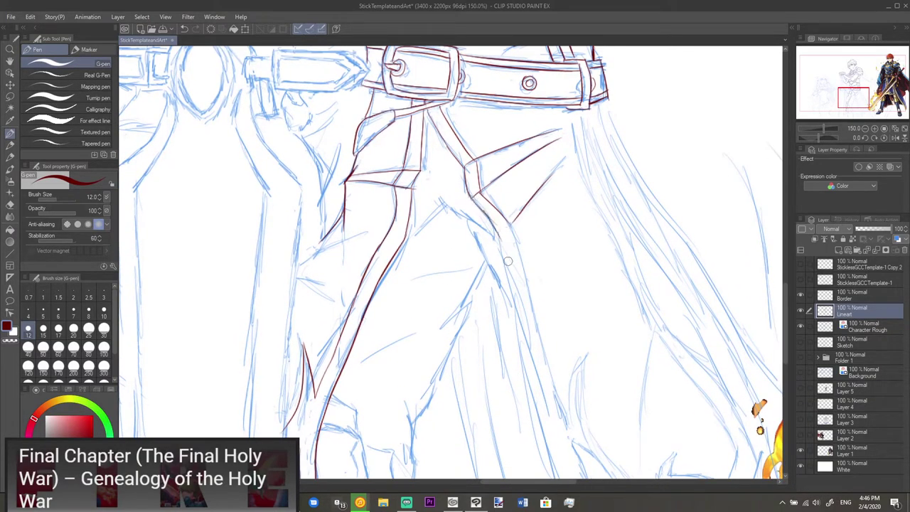
pyautogui.moveTo(561, 354); pyautogui.dragTo(514, 282)
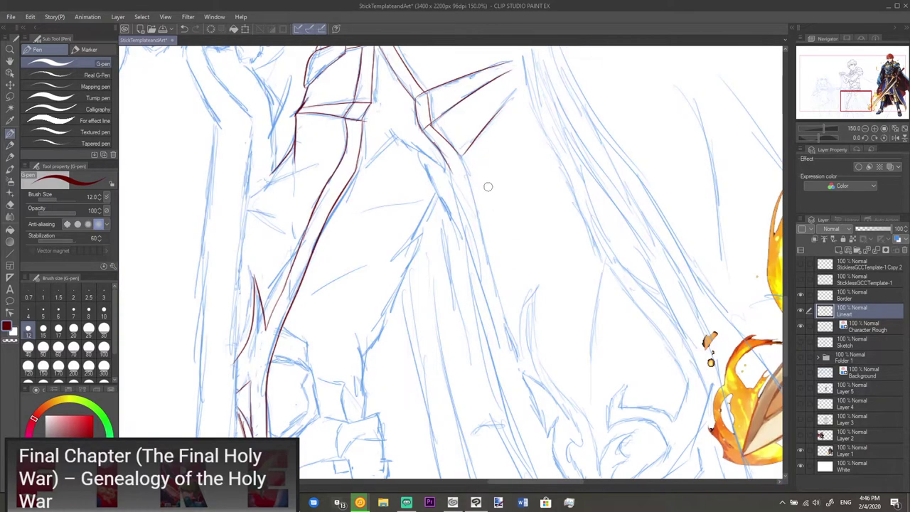
pyautogui.moveTo(450, 170); pyautogui.dragTo(469, 242)
pyautogui.hotkey('ctrl', 'z')
pyautogui.moveTo(448, 165); pyautogui.dragTo(476, 236)
pyautogui.hotkey('ctrl', 'z')
pyautogui.moveTo(448, 162); pyautogui.dragTo(502, 354)
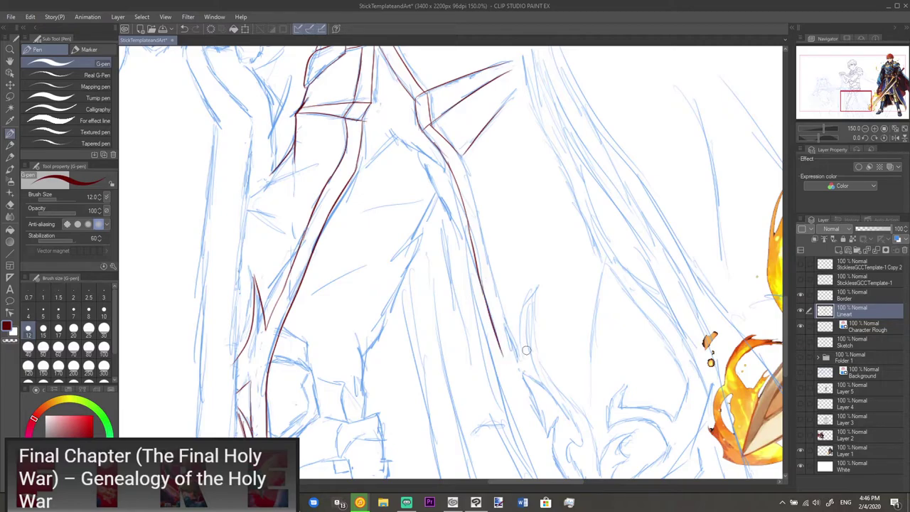
pyautogui.moveTo(523, 395); pyautogui.dragTo(519, 295)
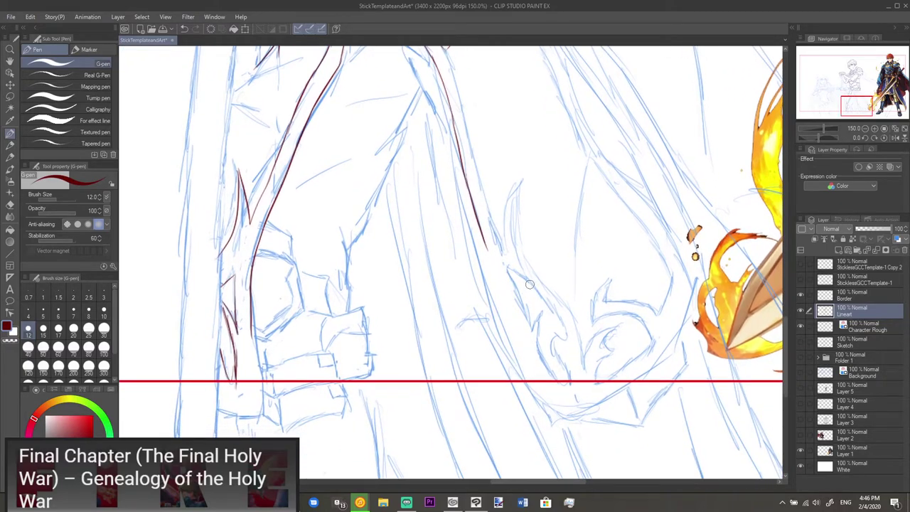
# - Erase the rough end of the right-hand leg's inner contour and re-ink it further down with the G-pen
pyautogui.scroll(2, 533, 275)
pyautogui.press('e')
pyautogui.moveTo(489, 355)
pyautogui.mouseDown()
pyautogui.moveTo(458, 256)
pyautogui.moveTo(460, 267)
pyautogui.mouseUp()
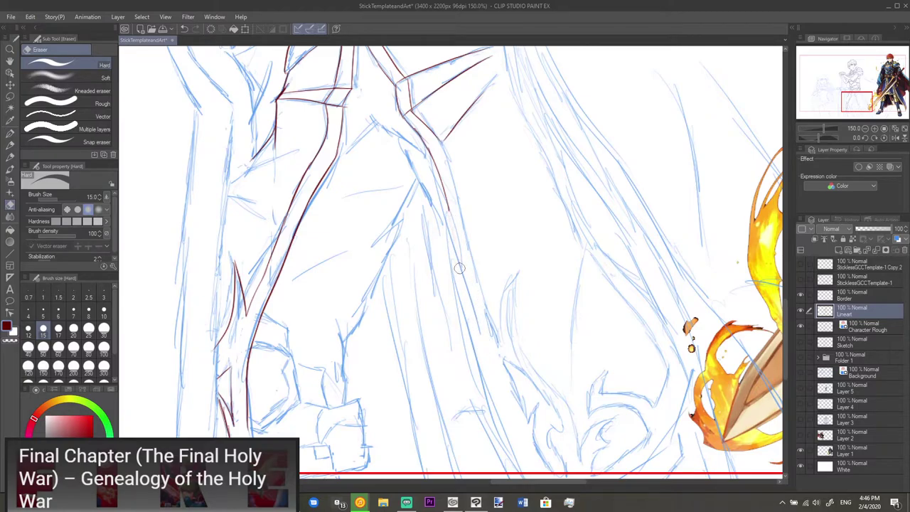
pyautogui.press('p')
pyautogui.moveTo(448, 204); pyautogui.dragTo(498, 430)
pyautogui.hotkey('ctrl', 'z')
pyautogui.moveTo(471, 333)
pyautogui.mouseDown()
pyautogui.moveTo(497, 408)
pyautogui.moveTo(478, 276)
pyautogui.mouseUp()
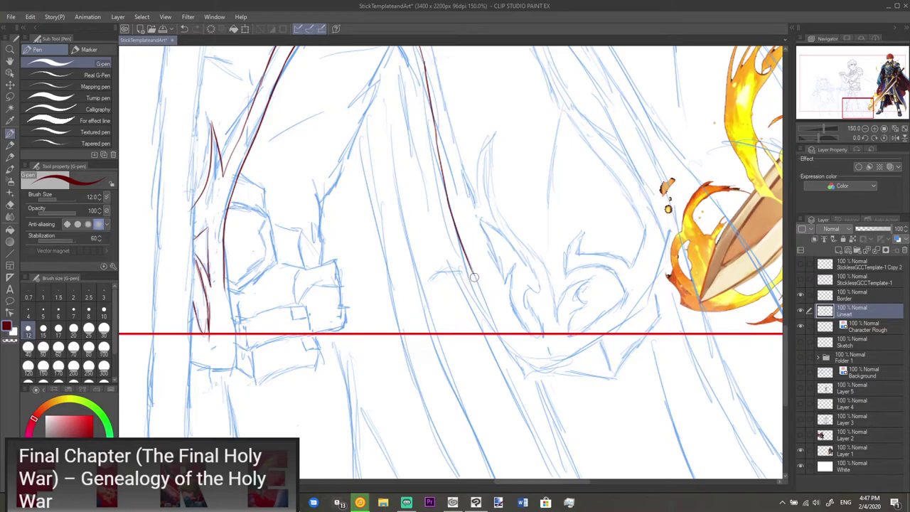
# - Extend the right-hand leg's inner contour past the red border line to the pointed bottom tip
pyautogui.moveTo(471, 267); pyautogui.dragTo(501, 353)
pyautogui.hotkey('ctrl', 'z')
pyautogui.moveTo(470, 267)
pyautogui.mouseDown()
pyautogui.moveTo(504, 346)
pyautogui.moveTo(539, 371)
pyautogui.mouseUp()
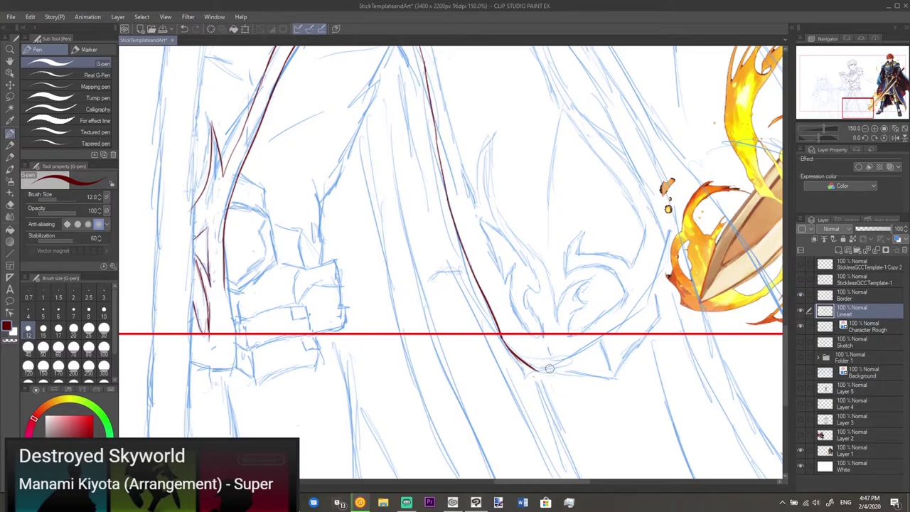
# - Ink the right-hand leg's outer contour from below the belt down toward the flaming sword tip
pyautogui.moveTo(578, 331); pyautogui.dragTo(555, 374)
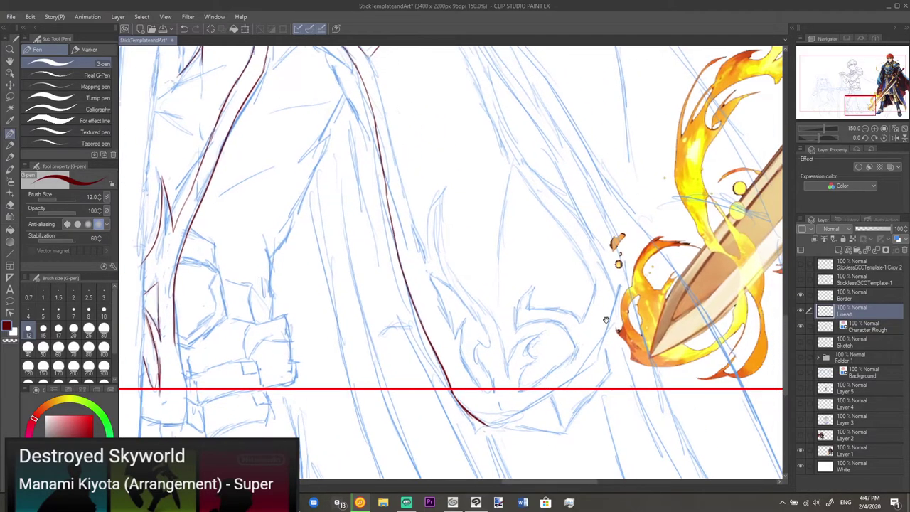
pyautogui.moveTo(606, 320); pyautogui.dragTo(575, 342)
pyautogui.moveTo(491, 216); pyautogui.dragTo(515, 256)
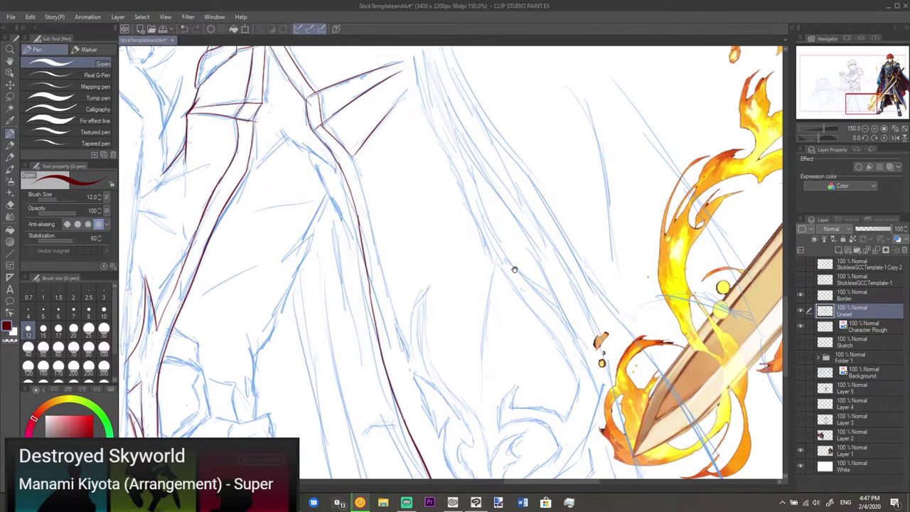
pyautogui.moveTo(525, 223); pyautogui.dragTo(534, 264)
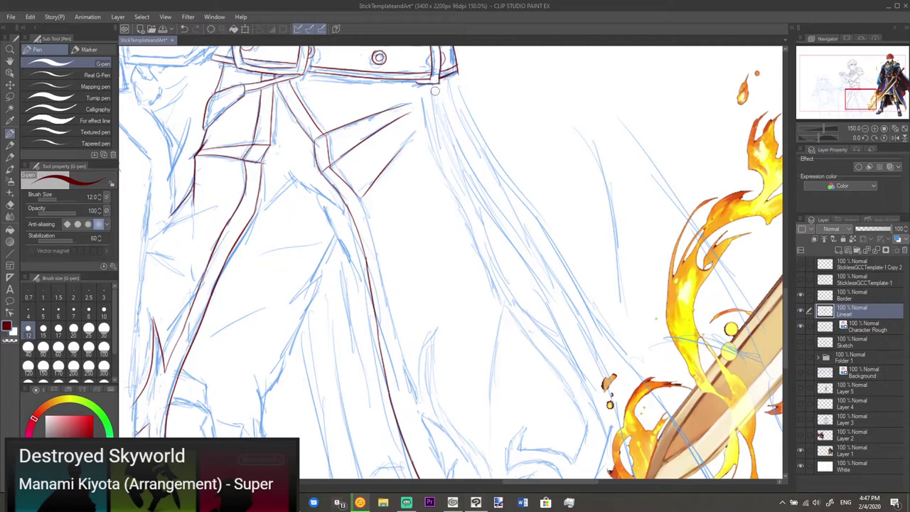
pyautogui.moveTo(431, 89)
pyautogui.mouseDown()
pyautogui.moveTo(446, 159)
pyautogui.moveTo(510, 288)
pyautogui.mouseUp()
pyautogui.hotkey('ctrl', 'z')
pyautogui.moveTo(478, 214); pyautogui.dragTo(501, 257)
pyautogui.hotkey('ctrl', 'z')
pyautogui.moveTo(476, 212)
pyautogui.mouseDown()
pyautogui.moveTo(511, 287)
pyautogui.moveTo(571, 376)
pyautogui.mouseUp()
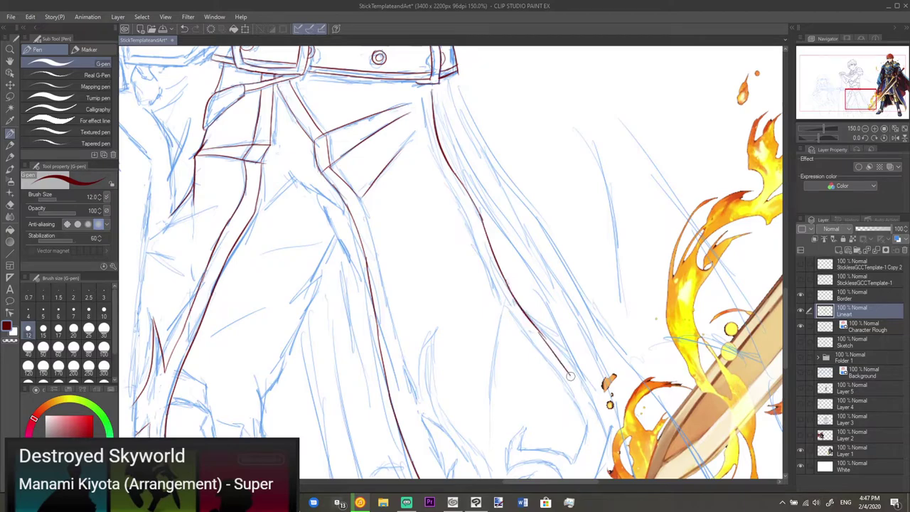
# - Undo the lower part of the leg's outer contour and re-ink it curving down beside the sword's flames
pyautogui.hotkey('ctrl', 'z')
pyautogui.hotkey('ctrl', 'z')
pyautogui.moveTo(545, 337)
pyautogui.mouseDown()
pyautogui.moveTo(559, 360)
pyautogui.moveTo(555, 347)
pyautogui.moveTo(575, 363)
pyautogui.mouseUp()
pyautogui.hotkey('ctrl', 'z')
pyautogui.moveTo(539, 329)
pyautogui.mouseDown()
pyautogui.moveTo(586, 379)
pyautogui.moveTo(584, 311)
pyautogui.moveTo(573, 306)
pyautogui.moveTo(592, 340)
pyautogui.mouseUp()
pyautogui.press('e')
pyautogui.press('p')
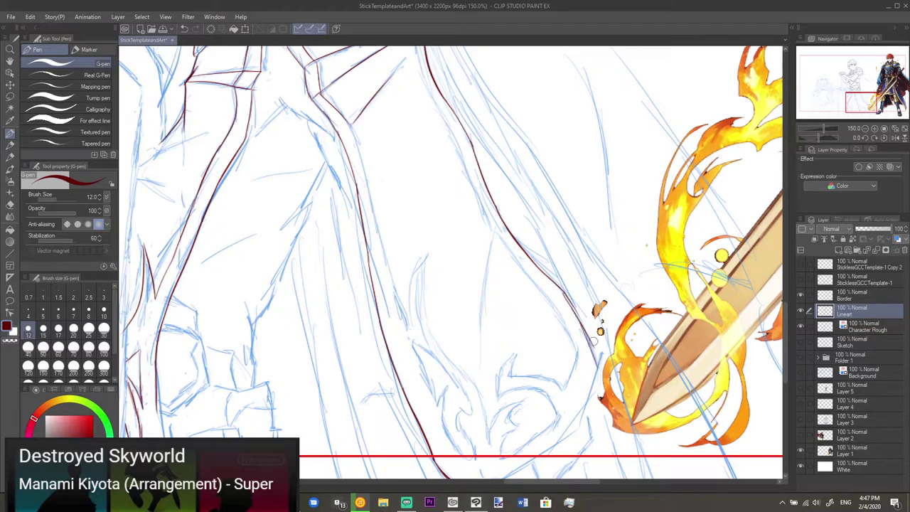
# - Clean up the joint in the lower outer contour and ink it round to meet the inner contour at the bottom tip
pyautogui.press('e')
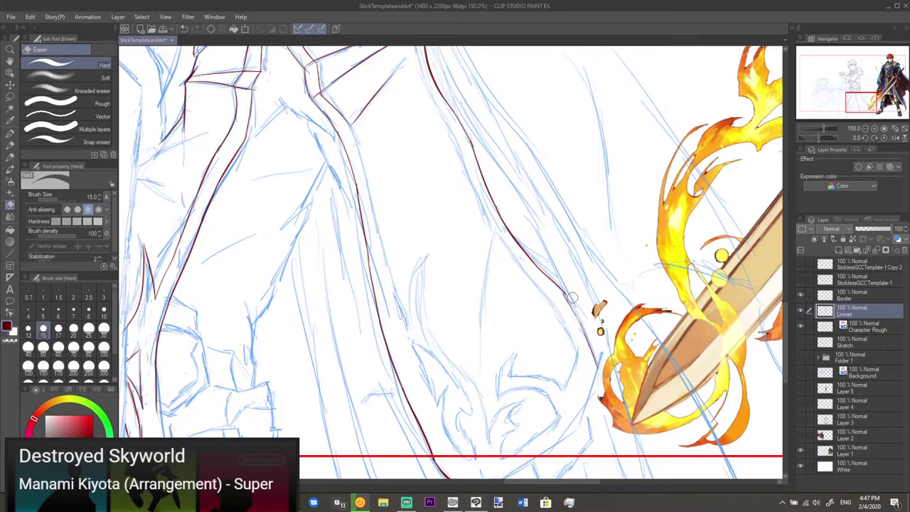
pyautogui.press('p')
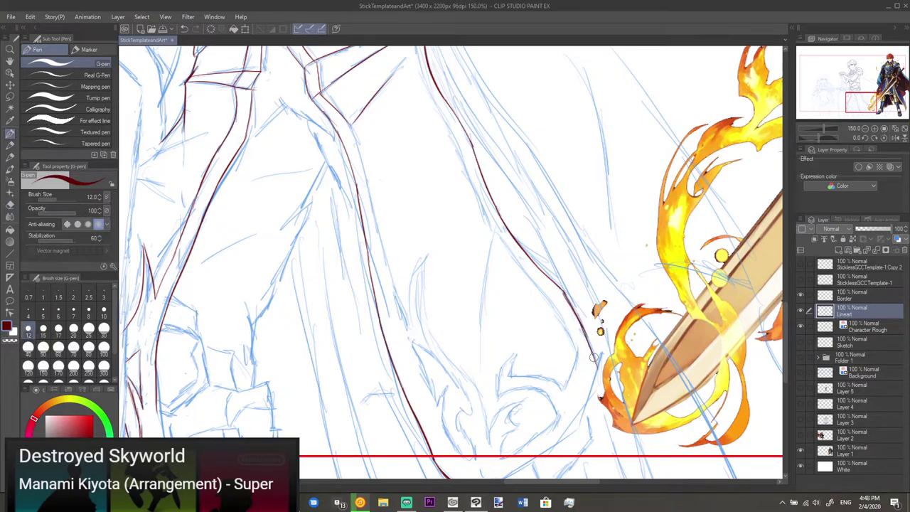
pyautogui.press('e')
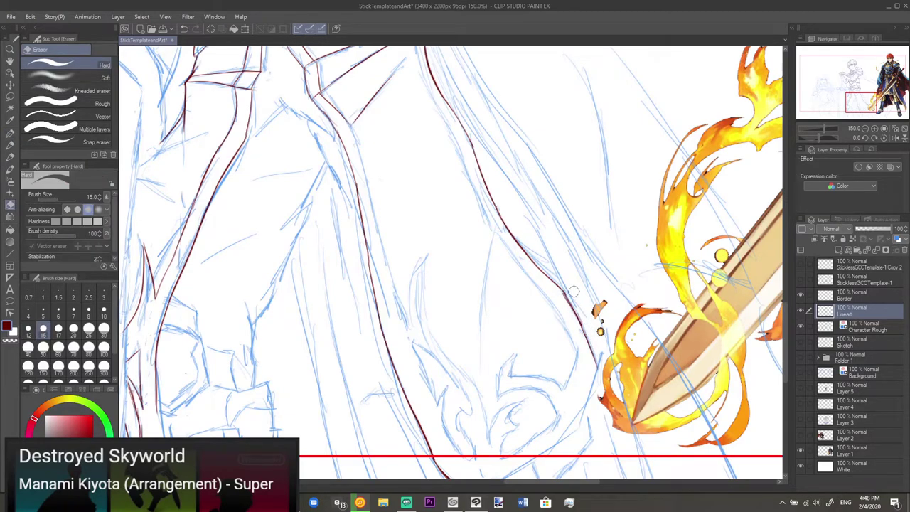
pyautogui.press('p')
pyautogui.scroll(-4, 594, 313)
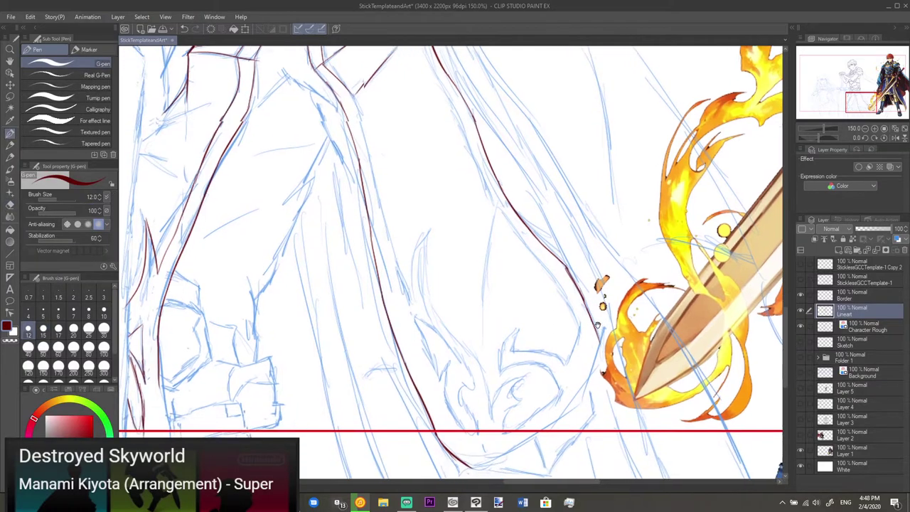
pyautogui.moveTo(600, 288)
pyautogui.mouseDown()
pyautogui.moveTo(562, 364)
pyautogui.moveTo(496, 409)
pyautogui.moveTo(467, 415)
pyautogui.mouseUp()
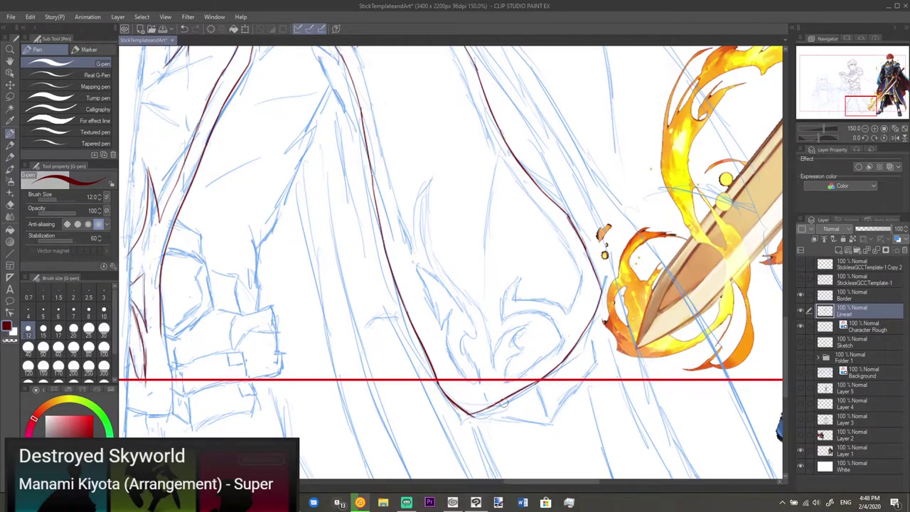
pyautogui.moveTo(494, 359); pyautogui.dragTo(499, 460)
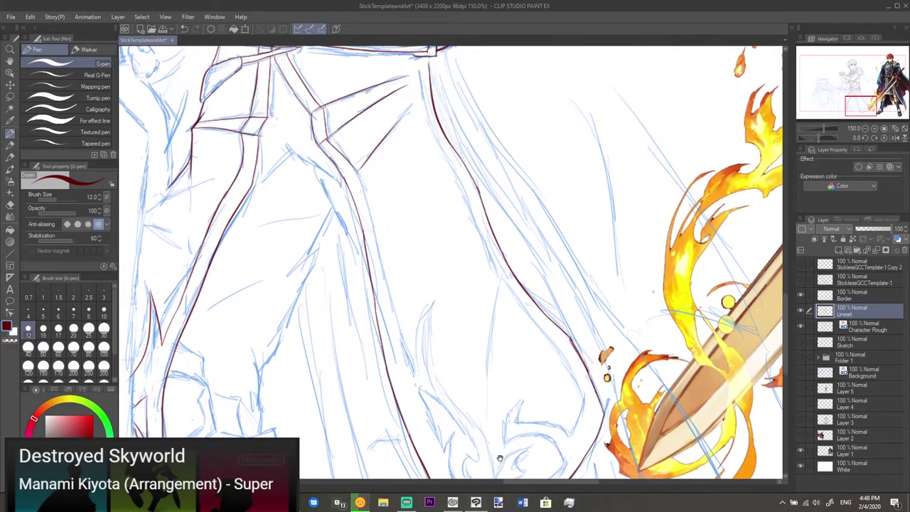
pyautogui.moveTo(357, 169); pyautogui.dragTo(385, 259)
pyautogui.hotkey('ctrl', 'z')
pyautogui.moveTo(357, 169)
pyautogui.mouseDown()
pyautogui.moveTo(389, 275)
pyautogui.moveTo(355, 283)
pyautogui.mouseUp()
pyautogui.hotkey('ctrl', 'z')
# - Set the G-pen stabilization to 100 and ink a second line alongside the leg's inner contour, starting from the upper fold
pyautogui.moveTo(79, 239); pyautogui.dragTo(91, 244)
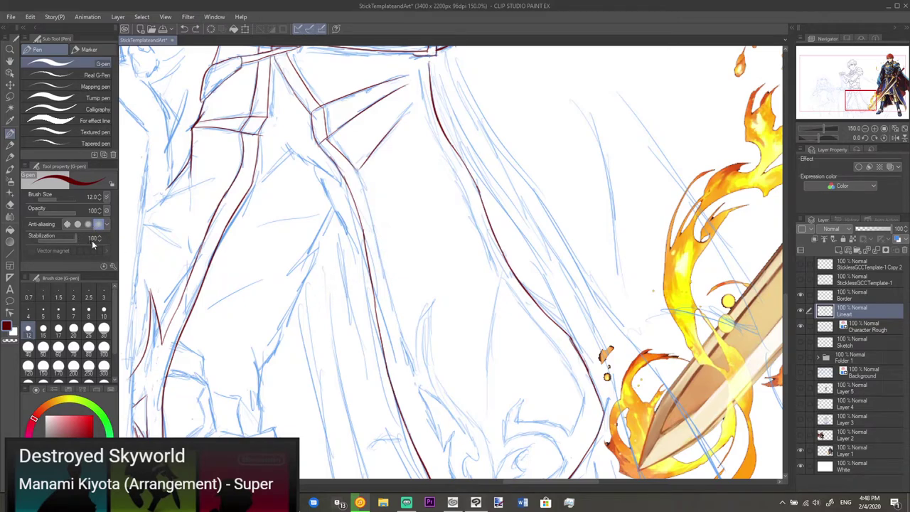
pyautogui.moveTo(356, 170); pyautogui.dragTo(386, 310)
pyautogui.hotkey('ctrl', 'z')
pyautogui.moveTo(357, 169); pyautogui.dragTo(397, 331)
pyautogui.hotkey('ctrl', 'z')
pyautogui.moveTo(354, 170); pyautogui.dragTo(405, 361)
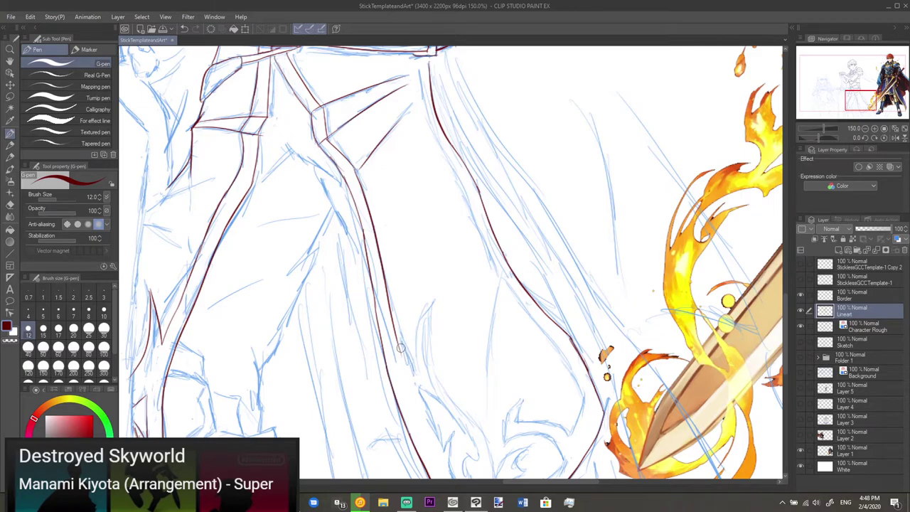
# - Redo the end of the inner trim line, ink the flame-shaped spike there, and continue the trim down toward the hem
pyautogui.scroll(-2, 407, 347)
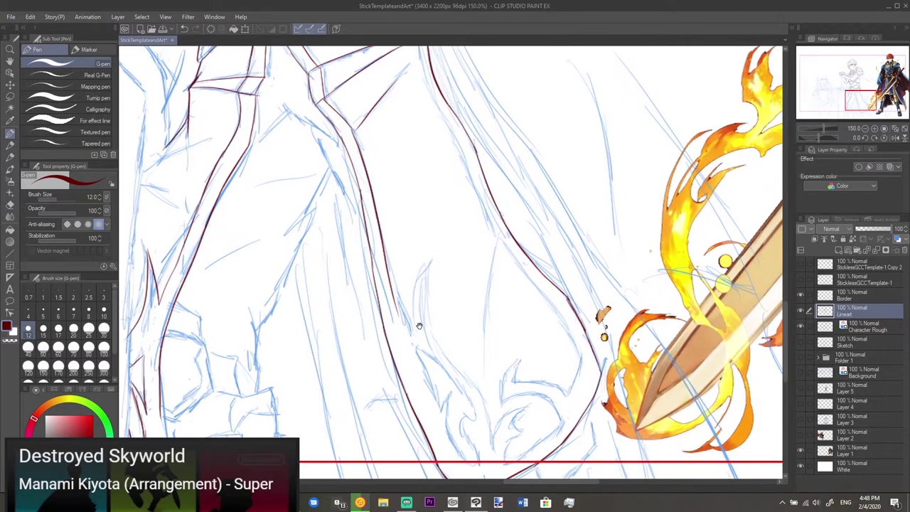
pyautogui.hotkey('ctrl', 'z')
pyautogui.moveTo(396, 301)
pyautogui.mouseDown()
pyautogui.moveTo(410, 338)
pyautogui.moveTo(406, 317)
pyautogui.moveTo(430, 266)
pyautogui.mouseUp()
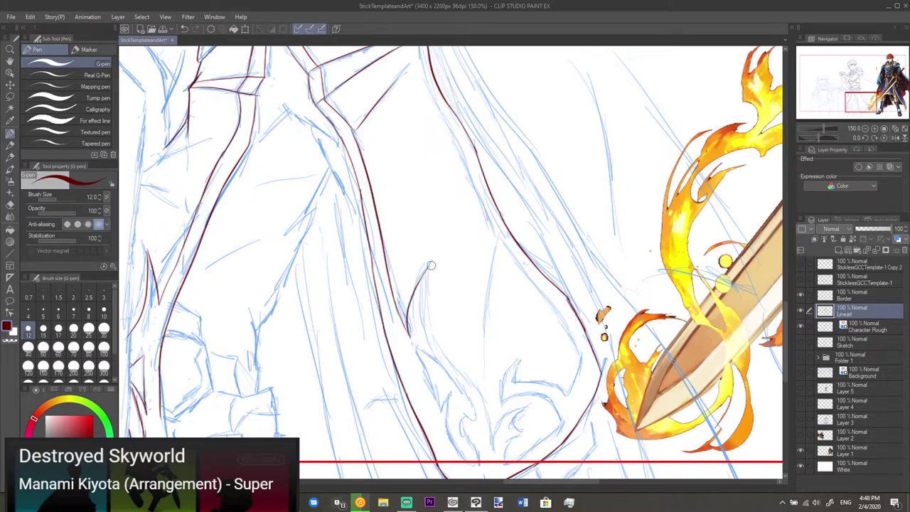
pyautogui.hotkey('ctrl', 'z')
pyautogui.moveTo(410, 339)
pyautogui.mouseDown()
pyautogui.moveTo(409, 312)
pyautogui.moveTo(430, 278)
pyautogui.mouseUp()
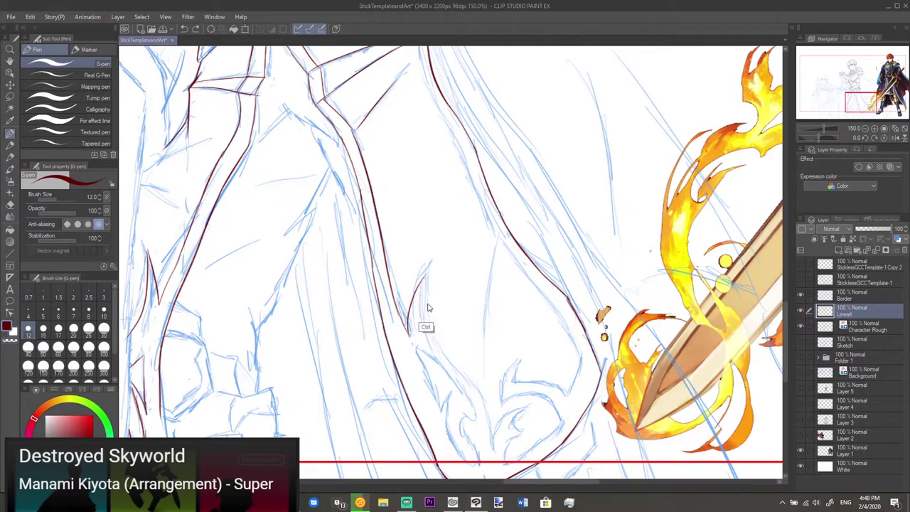
pyautogui.moveTo(423, 278)
pyautogui.mouseDown()
pyautogui.moveTo(416, 306)
pyautogui.moveTo(423, 332)
pyautogui.mouseUp()
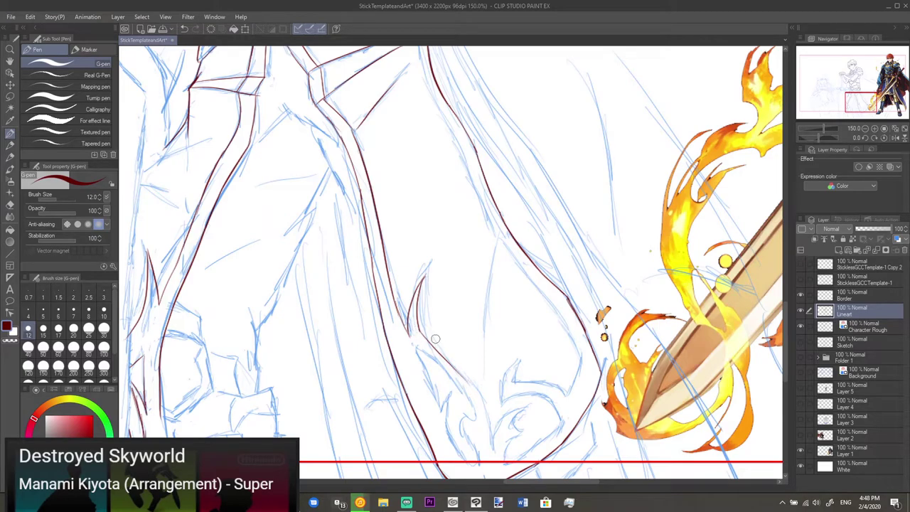
pyautogui.moveTo(426, 342)
pyautogui.mouseDown()
pyautogui.moveTo(475, 396)
pyautogui.moveTo(490, 429)
pyautogui.mouseUp()
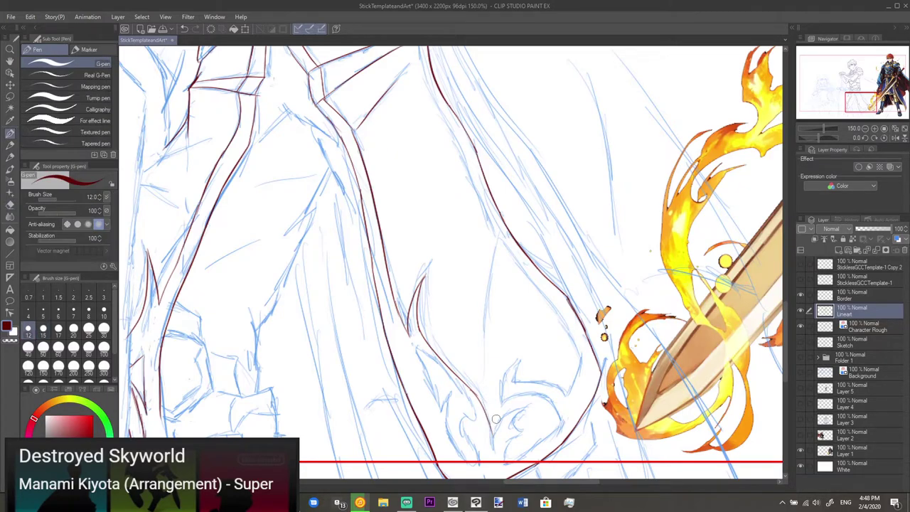
# - Ink the left flame ornament of the hem trim, with its curled tongues and the edge below the tall spike
pyautogui.moveTo(495, 428)
pyautogui.mouseDown()
pyautogui.moveTo(493, 391)
pyautogui.moveTo(490, 410)
pyautogui.mouseUp()
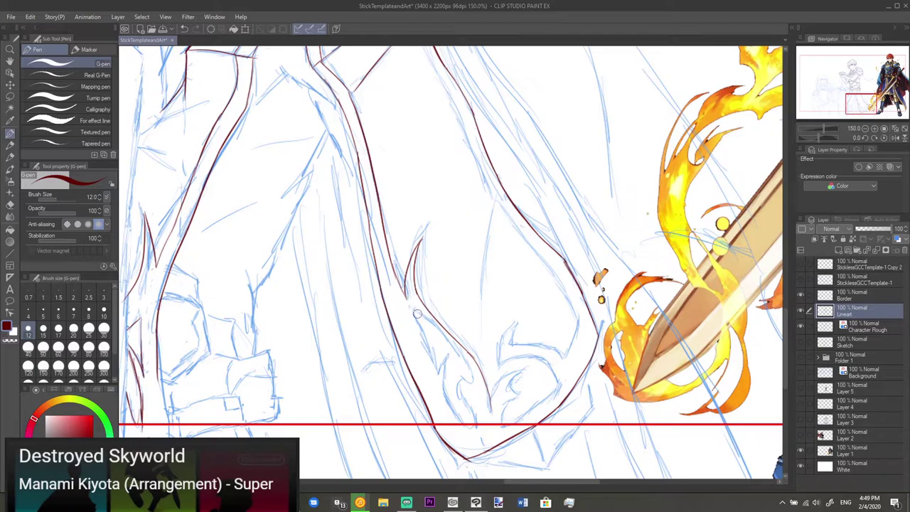
pyautogui.moveTo(416, 313)
pyautogui.mouseDown()
pyautogui.moveTo(471, 375)
pyautogui.moveTo(473, 386)
pyautogui.moveTo(462, 381)
pyautogui.moveTo(465, 429)
pyautogui.moveTo(445, 384)
pyautogui.moveTo(459, 420)
pyautogui.moveTo(446, 395)
pyautogui.moveTo(447, 353)
pyautogui.moveTo(440, 374)
pyautogui.mouseUp()
pyautogui.press('e')
pyautogui.press('p')
pyautogui.hotkey('ctrl', 'z')
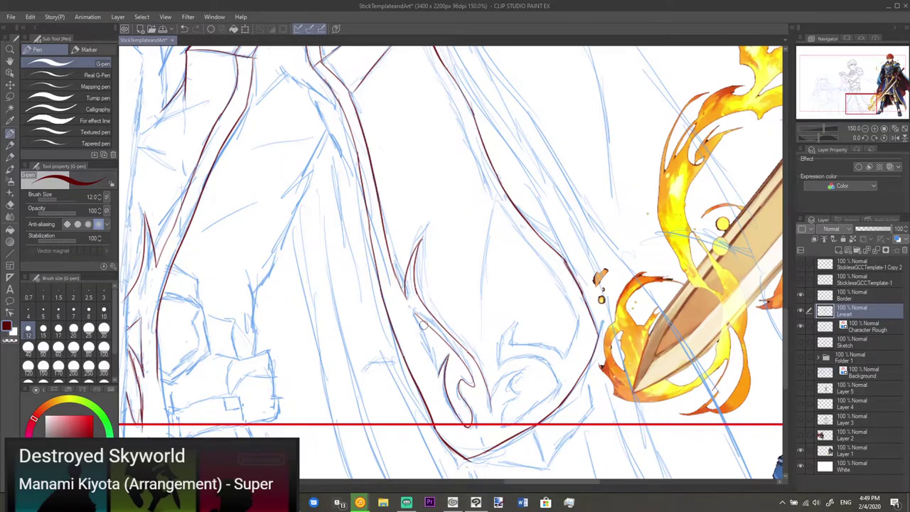
pyautogui.moveTo(414, 317); pyautogui.dragTo(442, 377)
pyautogui.hotkey('ctrl', 'z')
pyautogui.moveTo(411, 311); pyautogui.dragTo(438, 372)
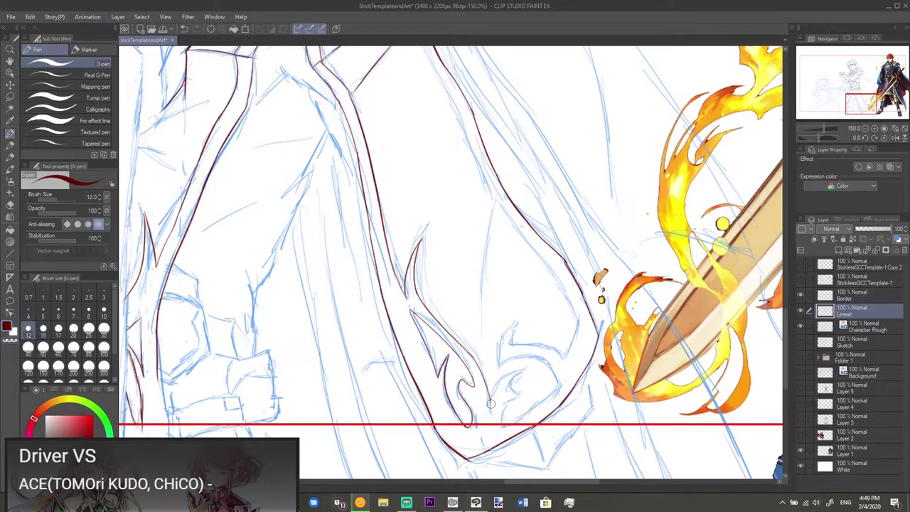
# - Ink the small curled flame in the right half of the hem trim and its lower edge along the contour
pyautogui.moveTo(490, 404)
pyautogui.mouseDown()
pyautogui.moveTo(523, 370)
pyautogui.moveTo(509, 390)
pyautogui.mouseUp()
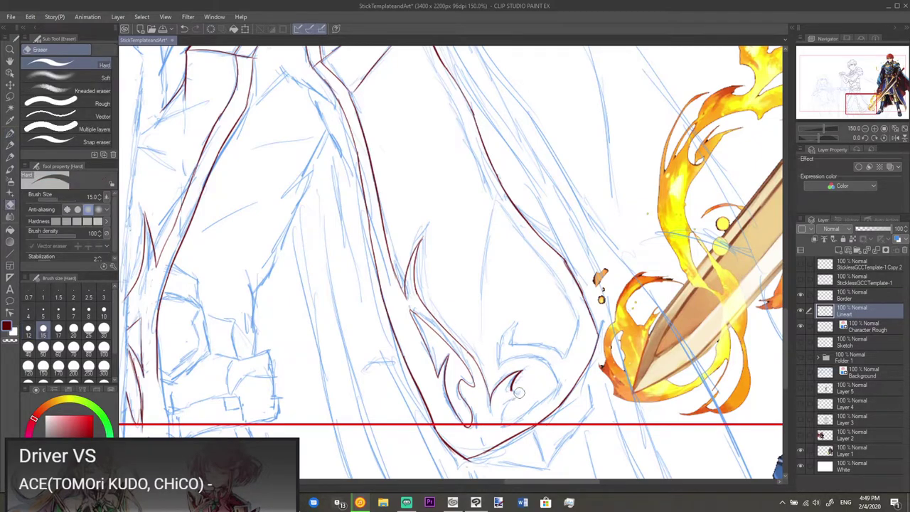
pyautogui.moveTo(519, 392)
pyautogui.mouseDown()
pyautogui.moveTo(501, 428)
pyautogui.moveTo(516, 403)
pyautogui.moveTo(501, 425)
pyautogui.moveTo(562, 384)
pyautogui.mouseUp()
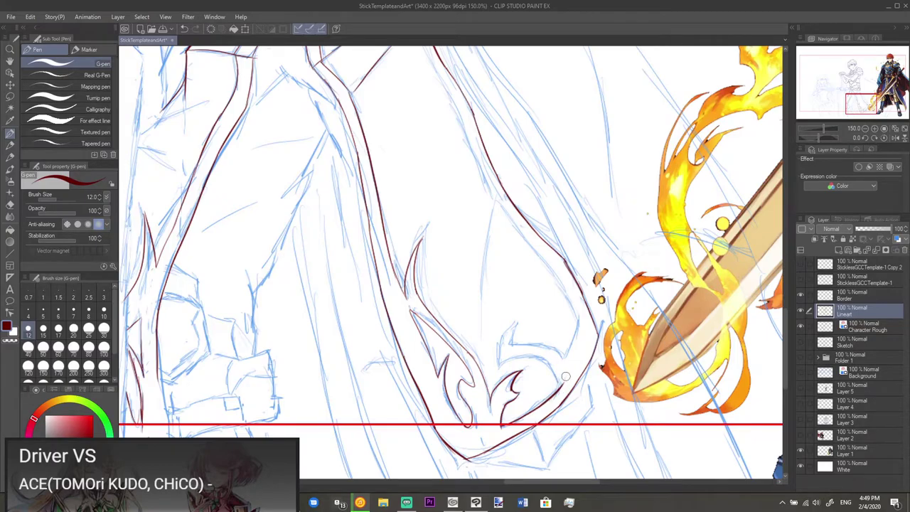
pyautogui.press('e')
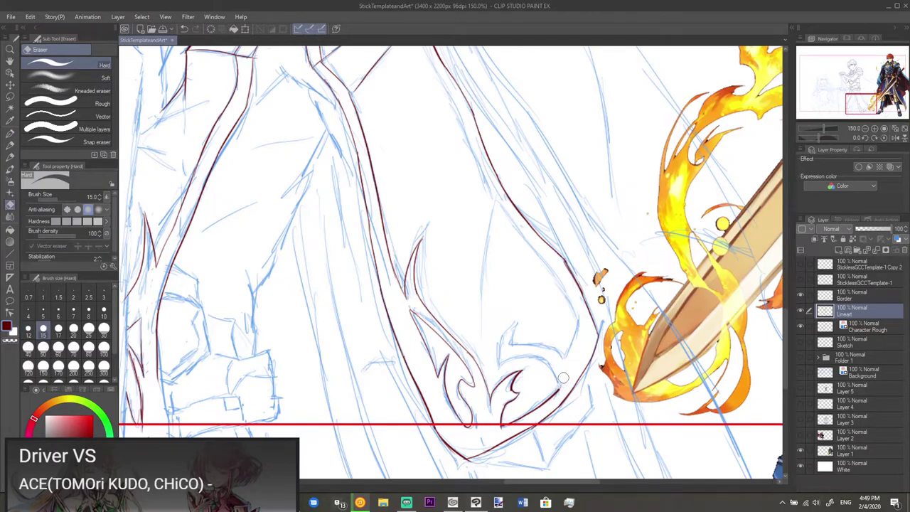
pyautogui.press('p')
# - Tidy the end of the right flame's lower edge and ink the rounded outer curve above the small curled flame
pyautogui.scroll(-2, 559, 384)
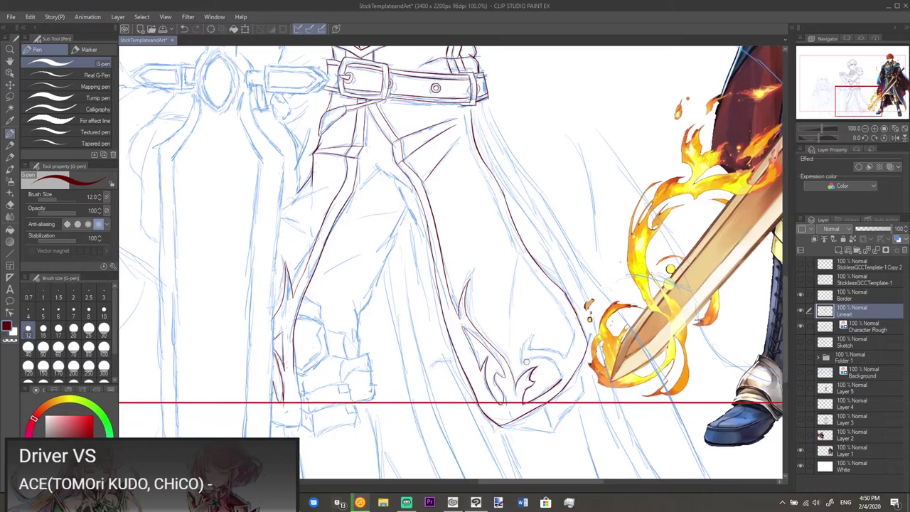
pyautogui.scroll(2, 527, 361)
pyautogui.press('e')
pyautogui.moveTo(570, 386)
pyautogui.mouseDown()
pyautogui.moveTo(522, 427)
pyautogui.moveTo(528, 417)
pyautogui.moveTo(517, 420)
pyautogui.moveTo(577, 373)
pyautogui.mouseUp()
pyautogui.press('p')
pyautogui.press('e')
pyautogui.press('p')
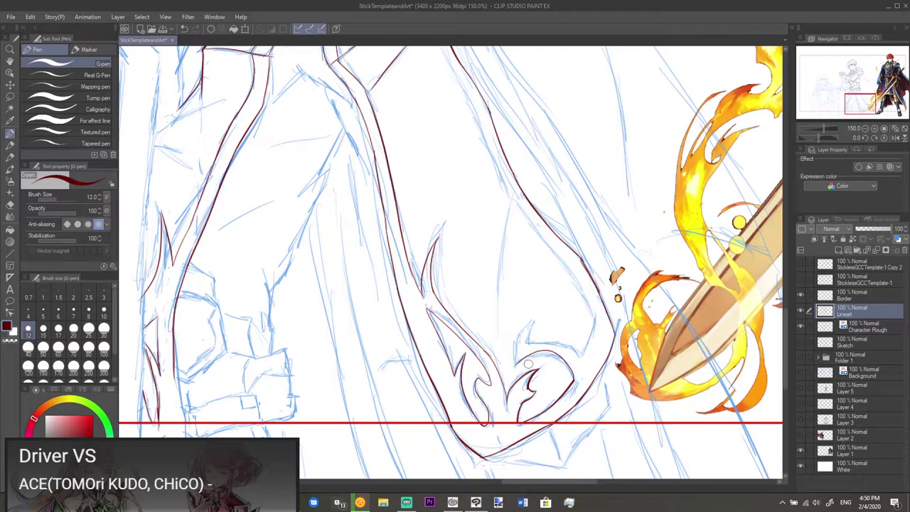
# - Ink the upper spike of the right flame ornament and its edge running toward the leg's outer contour
pyautogui.hotkey('ctrl', 'z')
pyautogui.moveTo(574, 377)
pyautogui.mouseDown()
pyautogui.moveTo(522, 360)
pyautogui.moveTo(516, 346)
pyautogui.moveTo(526, 328)
pyautogui.moveTo(538, 321)
pyautogui.moveTo(536, 340)
pyautogui.moveTo(584, 359)
pyautogui.mouseUp()
pyautogui.hotkey('ctrl', 'z')
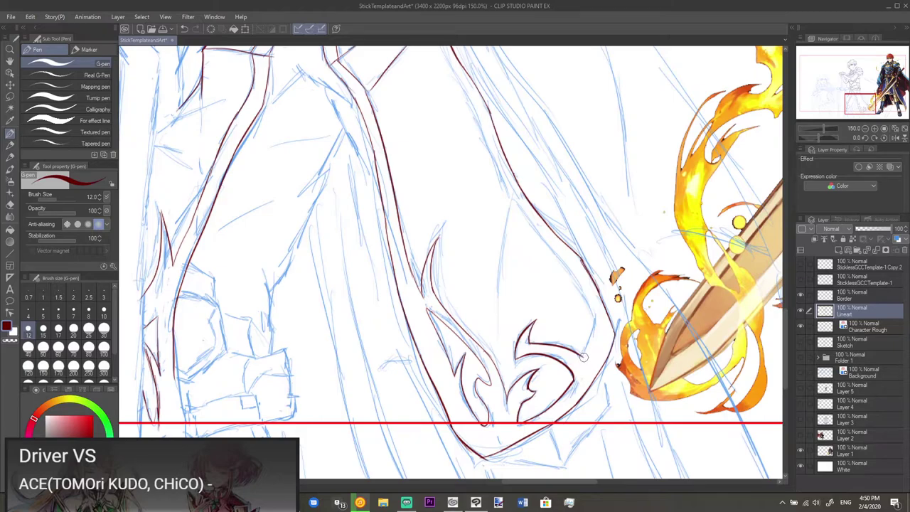
pyautogui.moveTo(585, 353)
pyautogui.mouseDown()
pyautogui.moveTo(599, 324)
pyautogui.moveTo(579, 344)
pyautogui.mouseUp()
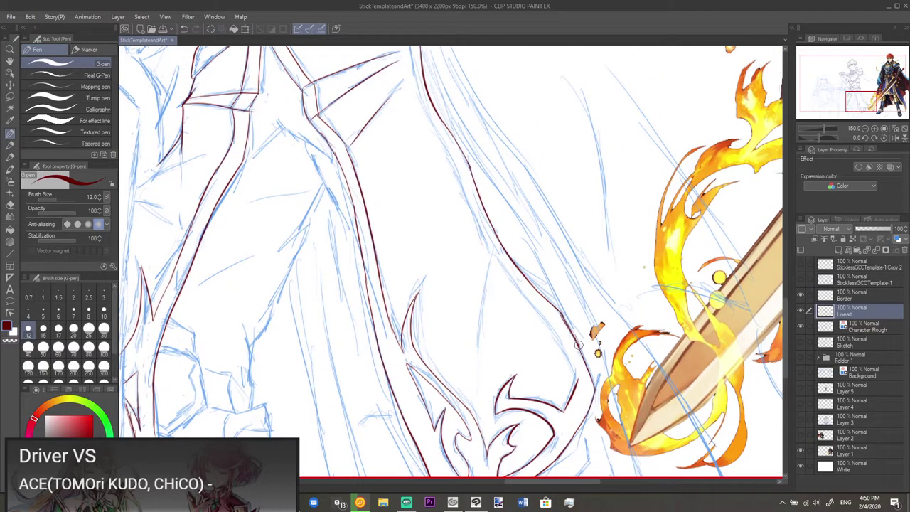
# - Ink the inner trim line upward alongside the leg's outer contour, then erase its upper section
pyautogui.moveTo(575, 381)
pyautogui.mouseDown()
pyautogui.moveTo(552, 325)
pyautogui.moveTo(501, 268)
pyautogui.mouseUp()
pyautogui.hotkey('ctrl', 'z')
pyautogui.moveTo(578, 381)
pyautogui.mouseDown()
pyautogui.moveTo(548, 321)
pyautogui.moveTo(499, 257)
pyautogui.mouseUp()
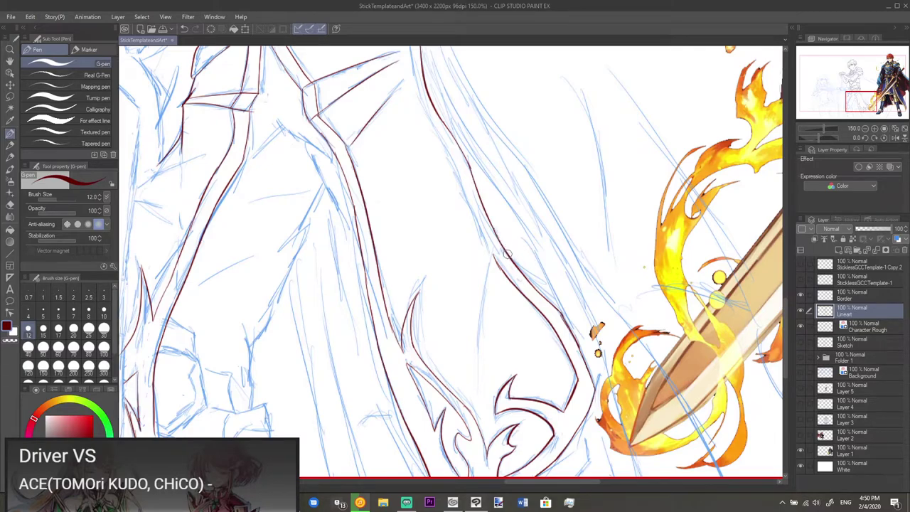
pyautogui.press('e')
pyautogui.moveTo(562, 307)
pyautogui.mouseDown()
pyautogui.moveTo(493, 254)
pyautogui.moveTo(522, 299)
pyautogui.moveTo(546, 320)
pyautogui.moveTo(491, 219)
pyautogui.moveTo(500, 244)
pyautogui.moveTo(561, 319)
pyautogui.mouseUp()
pyautogui.press('p')
# - Ink a curved fold line from the bend in the outer contour down toward the hem's flame ornament
pyautogui.moveTo(497, 244); pyautogui.dragTo(481, 390)
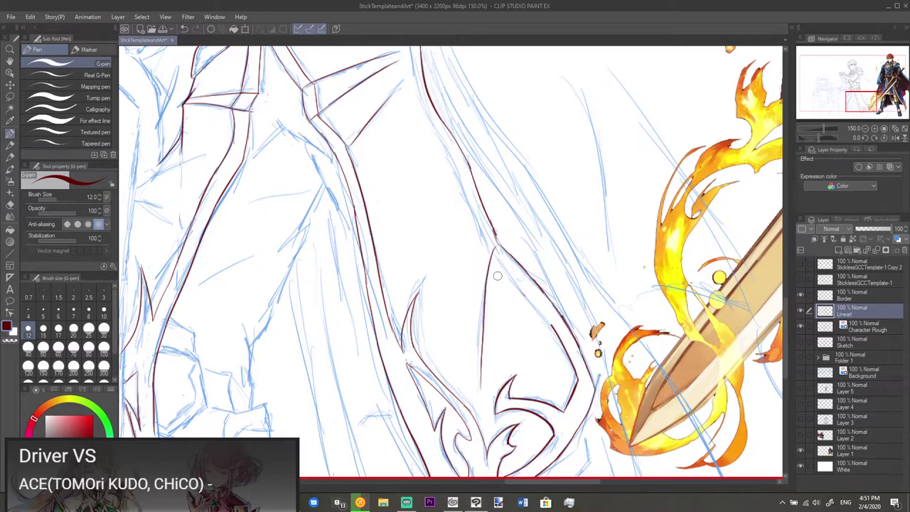
pyautogui.hotkey('ctrl', 'z')
pyautogui.moveTo(497, 244)
pyautogui.mouseDown()
pyautogui.moveTo(476, 312)
pyautogui.moveTo(477, 392)
pyautogui.mouseUp()
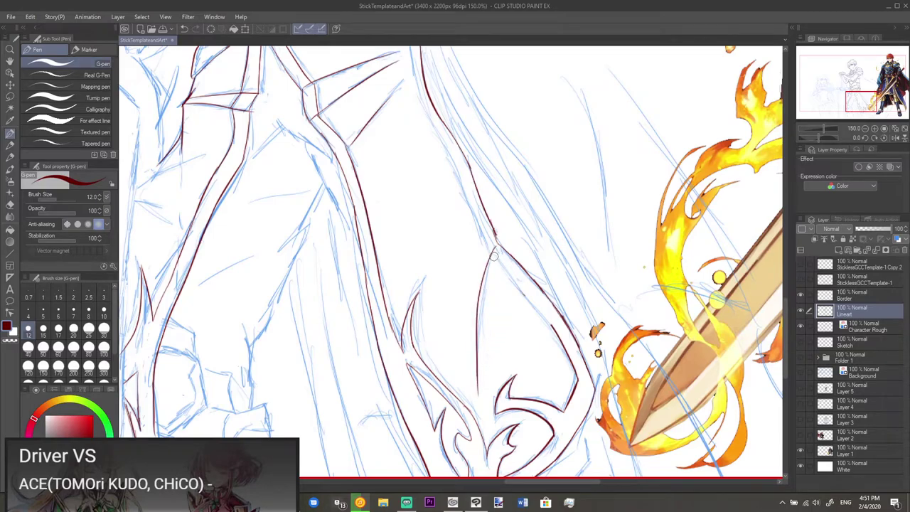
# - Re-ink the upper trim line from the top of the fold line down to the existing lower trim
pyautogui.moveTo(492, 255); pyautogui.dragTo(550, 324)
pyautogui.hotkey('ctrl', 'z')
pyautogui.moveTo(494, 253); pyautogui.dragTo(555, 330)
pyautogui.press('e')
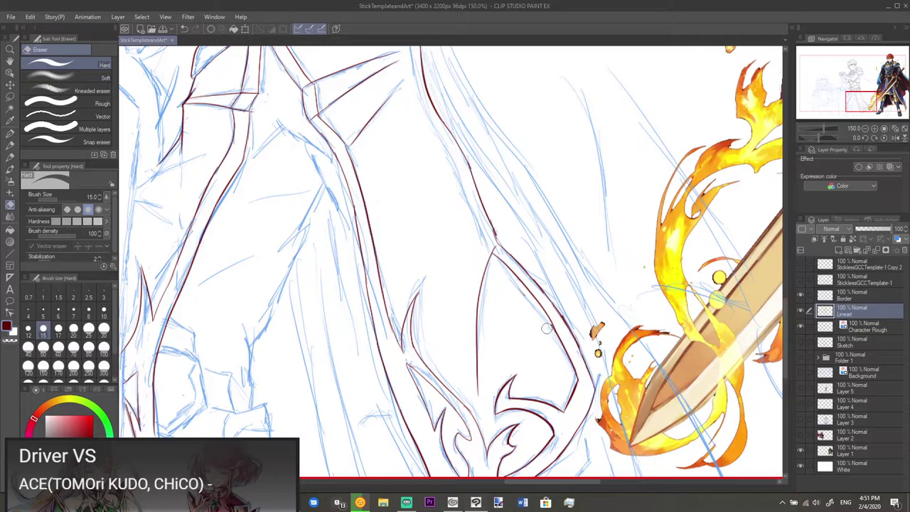
# - Ink the inner trim line alongside the upper leg's outer contour, from the belt down to the bend
pyautogui.press('p')
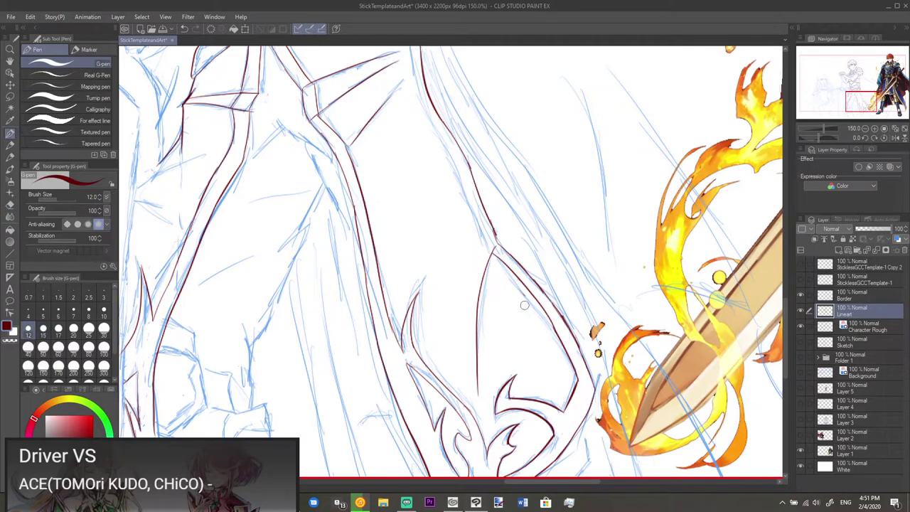
pyautogui.moveTo(520, 305); pyautogui.dragTo(541, 354)
pyautogui.moveTo(477, 218); pyautogui.dragTo(488, 249)
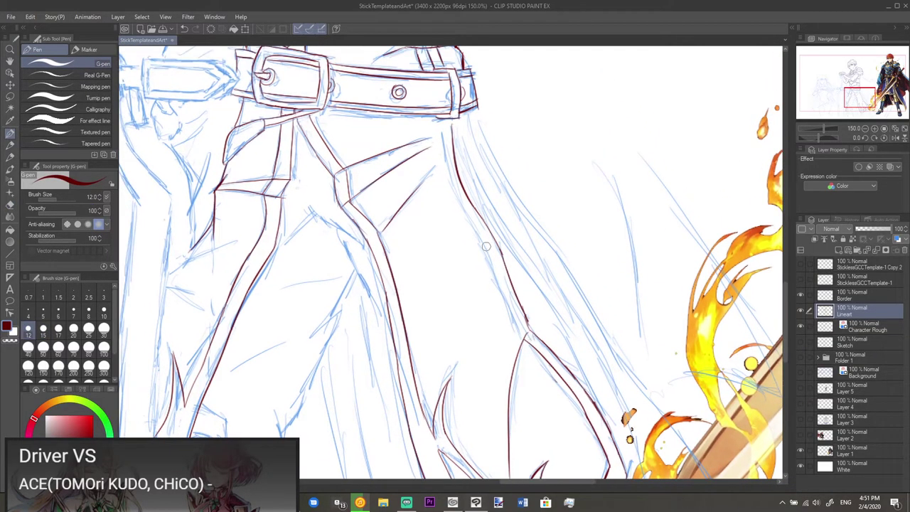
pyautogui.moveTo(441, 119)
pyautogui.mouseDown()
pyautogui.moveTo(447, 177)
pyautogui.moveTo(524, 340)
pyautogui.mouseUp()
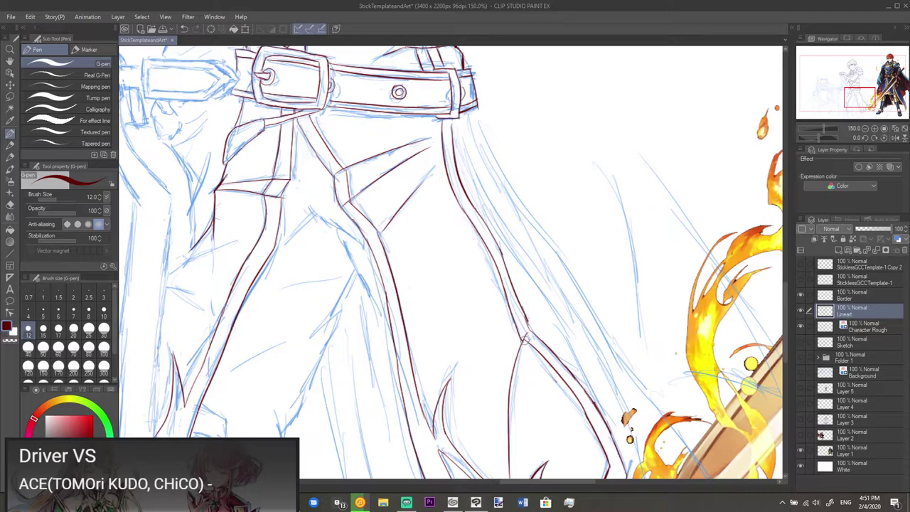
pyautogui.hotkey('ctrl', 'z')
pyautogui.moveTo(504, 286); pyautogui.dragTo(517, 320)
pyautogui.hotkey('ctrl', 'z')
pyautogui.moveTo(504, 290); pyautogui.dragTo(516, 320)
pyautogui.hotkey('ctrl', 'z')
pyautogui.moveTo(504, 287); pyautogui.dragTo(520, 330)
# - Erase the lower end of the curved fold line inside the right leg piece
pyautogui.scroll(-1, 533, 291)
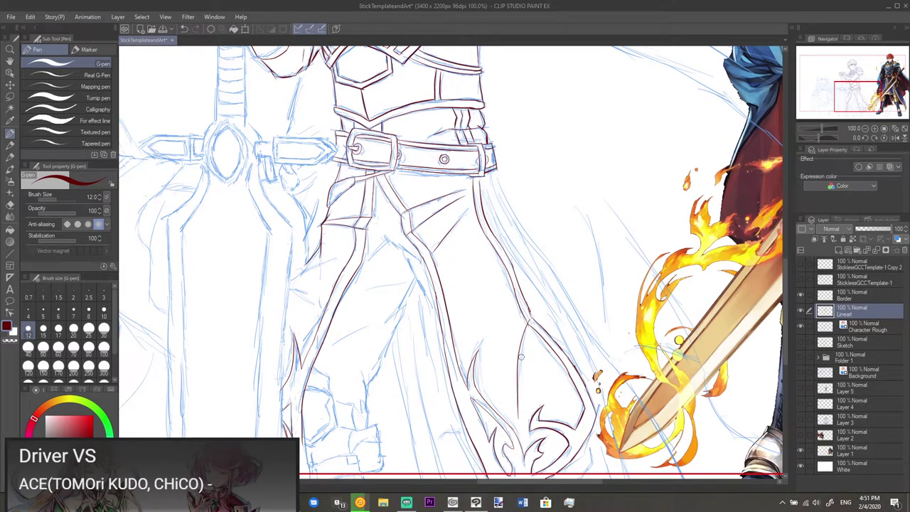
pyautogui.press('e')
pyautogui.moveTo(525, 381); pyautogui.dragTo(524, 415)
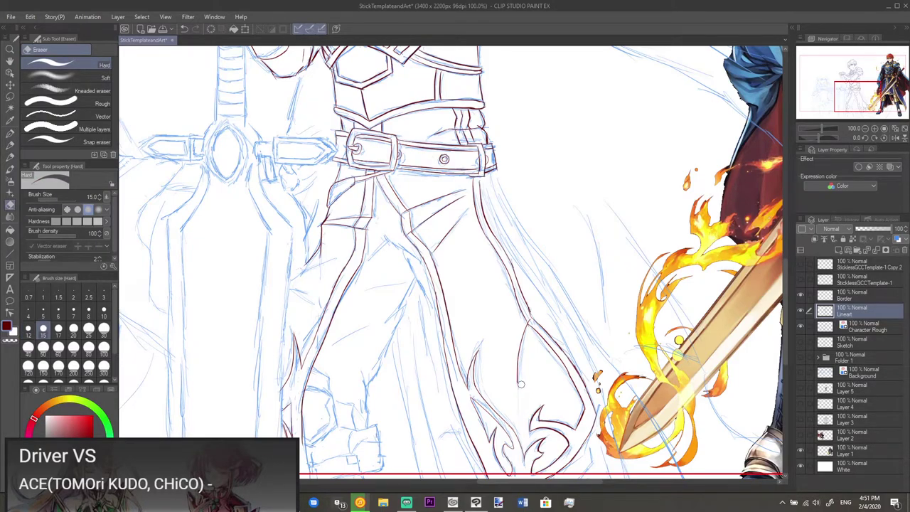
pyautogui.press('p')
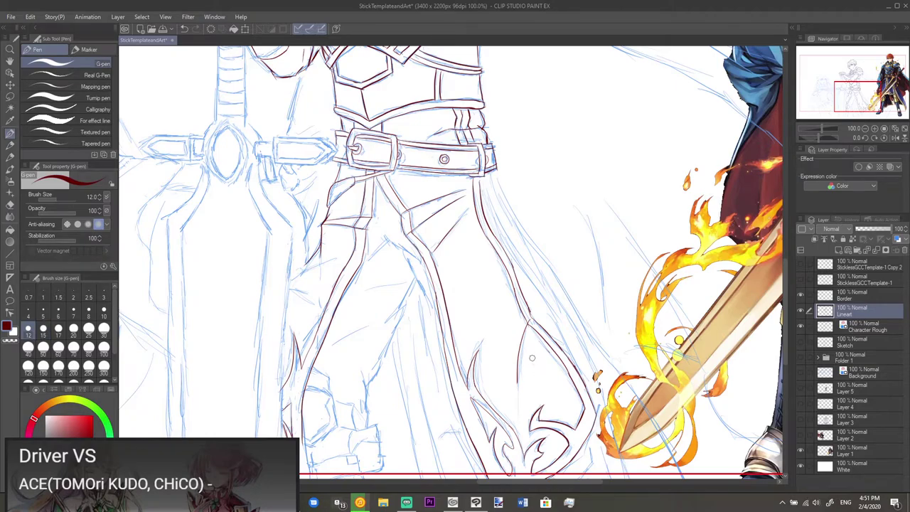
# - Ink the pointed, folded underside beneath the right leg piece's hem
pyautogui.moveTo(505, 330); pyautogui.dragTo(485, 370)
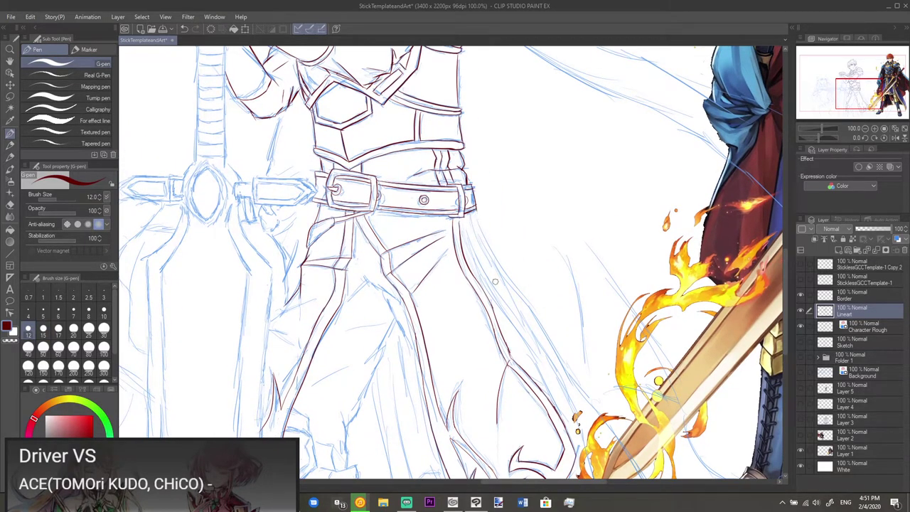
pyautogui.moveTo(534, 356)
pyautogui.mouseDown()
pyautogui.moveTo(522, 318)
pyautogui.moveTo(538, 255)
pyautogui.moveTo(544, 342)
pyautogui.mouseUp()
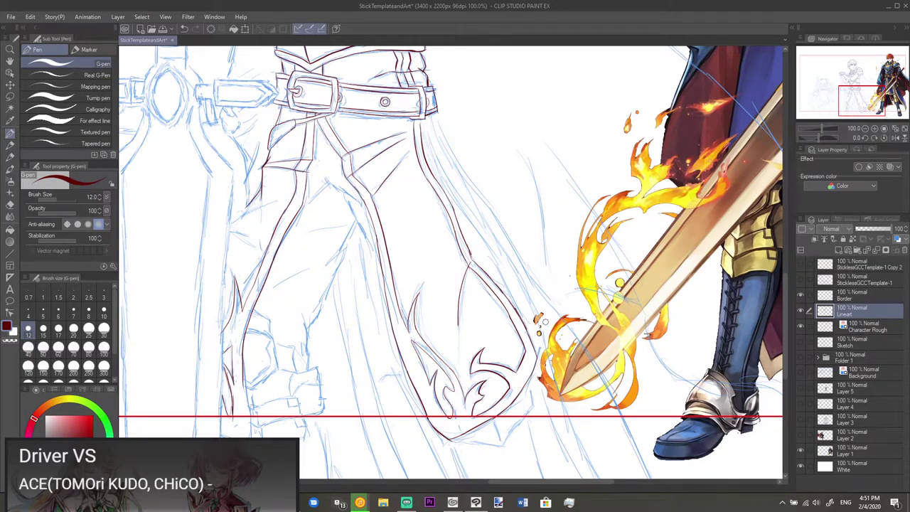
pyautogui.moveTo(549, 325); pyautogui.dragTo(469, 326)
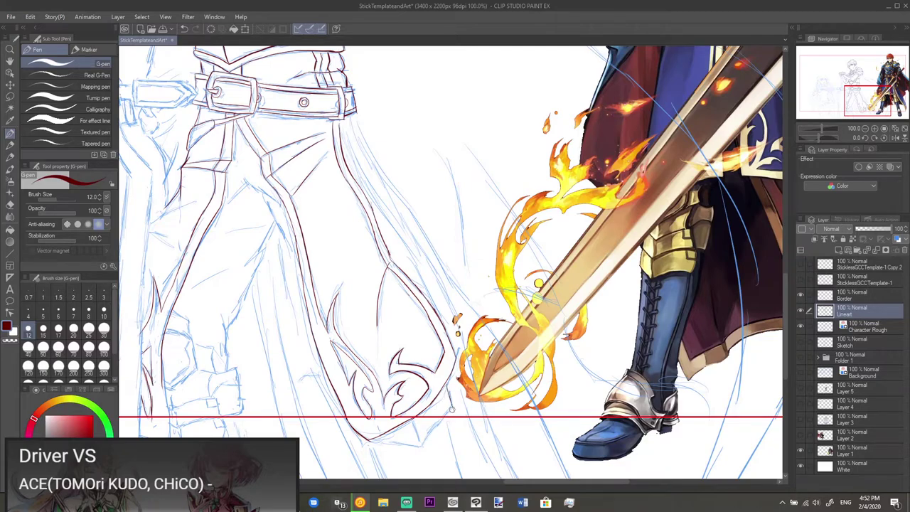
pyautogui.moveTo(414, 421)
pyautogui.mouseDown()
pyautogui.moveTo(420, 448)
pyautogui.moveTo(394, 444)
pyautogui.moveTo(423, 448)
pyautogui.moveTo(370, 440)
pyautogui.moveTo(422, 448)
pyautogui.mouseUp()
pyautogui.hotkey('ctrl', 'z')
pyautogui.hotkey('ctrl', 'z')
pyautogui.press('e')
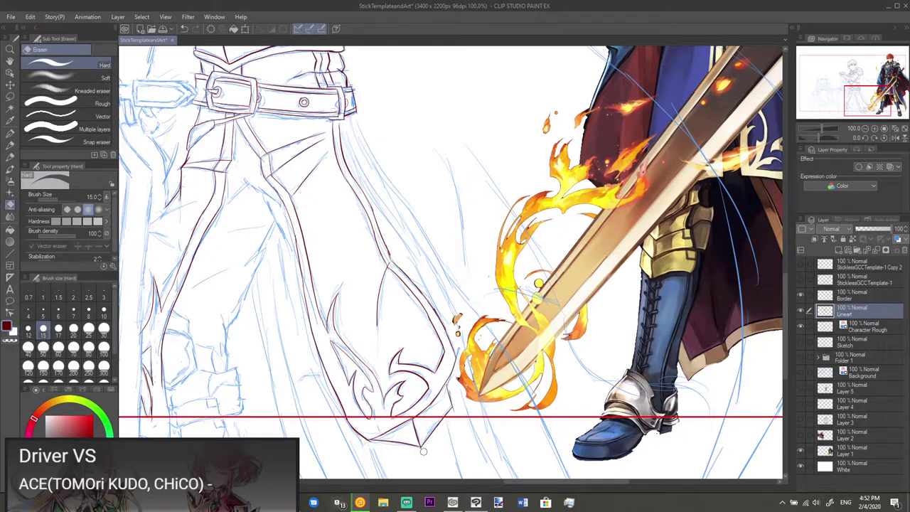
pyautogui.press('p')
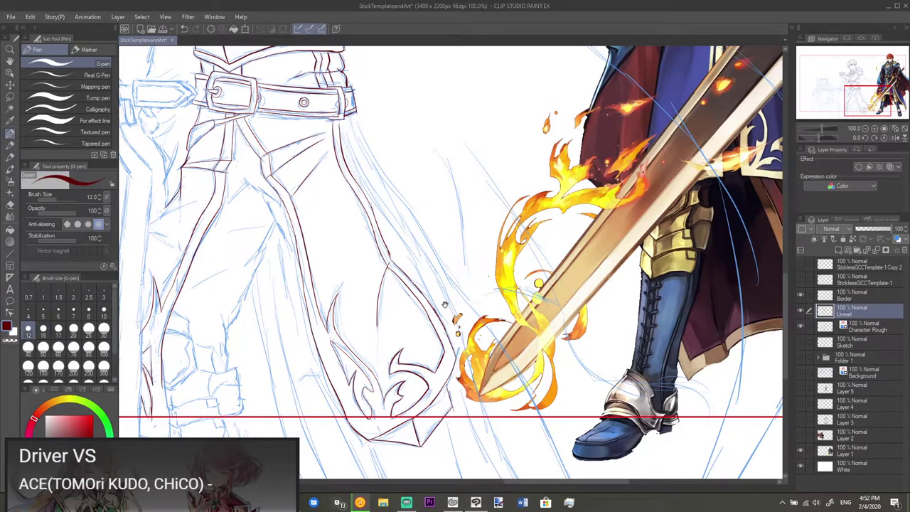
pyautogui.scroll(3, 447, 305)
pyautogui.moveTo(441, 319); pyautogui.dragTo(392, 288)
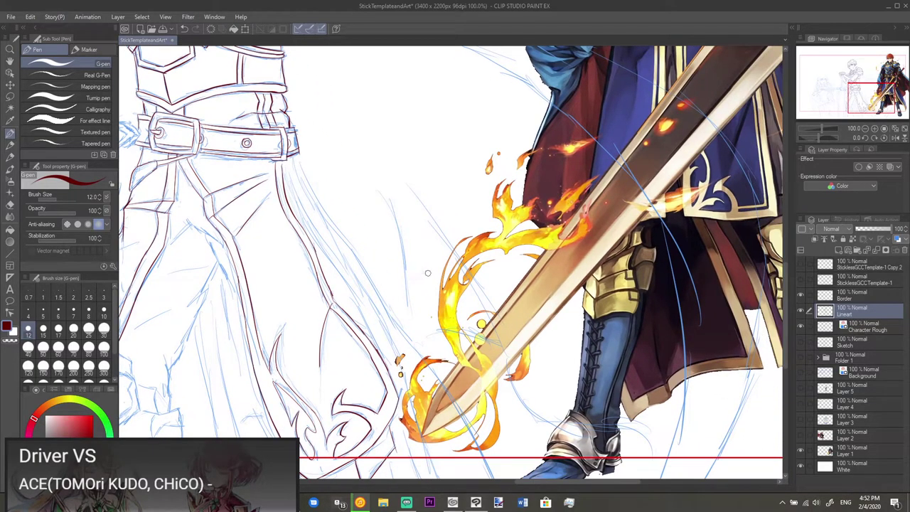
pyautogui.moveTo(410, 285); pyautogui.dragTo(435, 276)
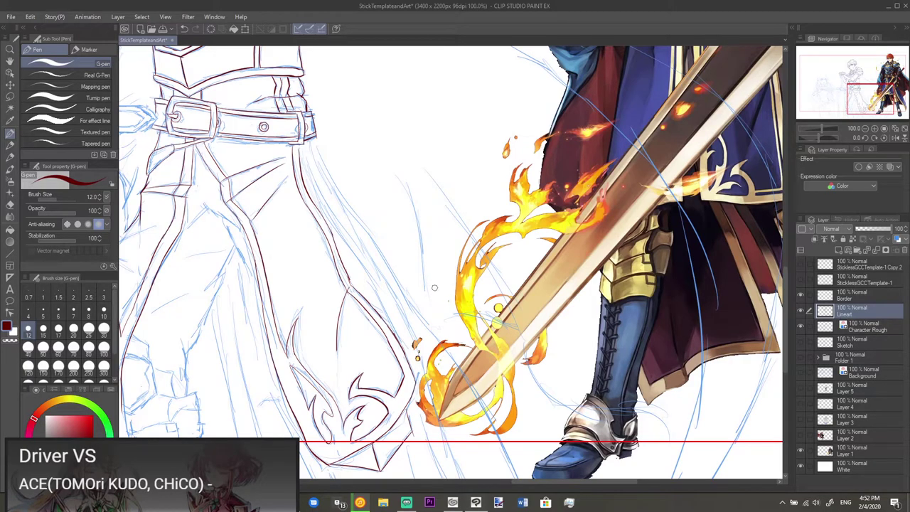
pyautogui.scroll(4, 405, 318)
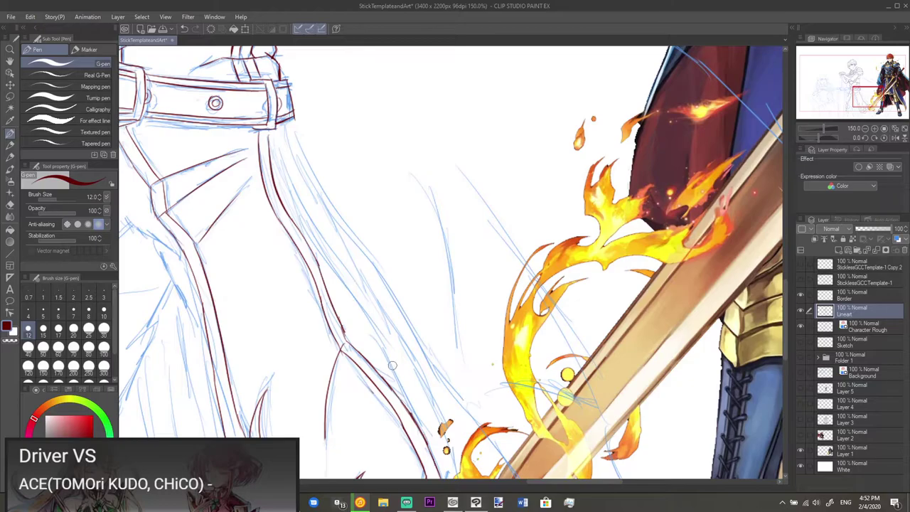
pyautogui.scroll(-1, 381, 273)
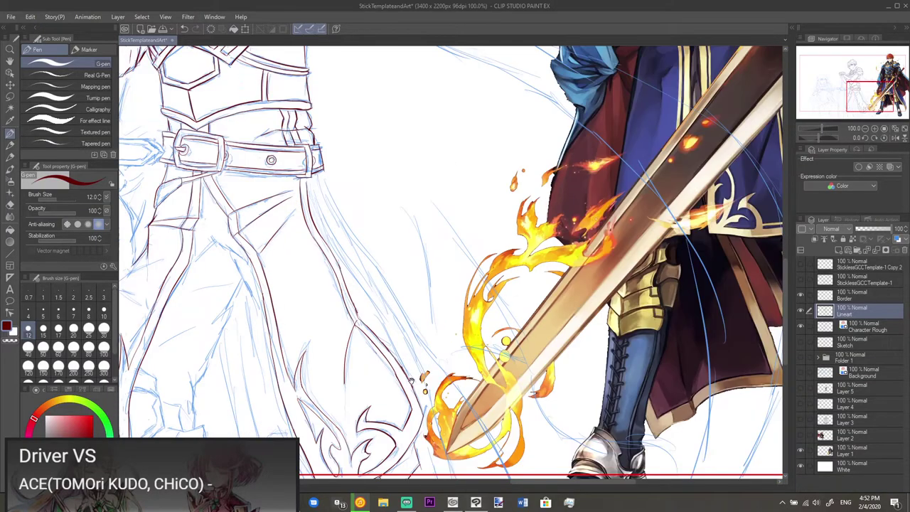
pyautogui.moveTo(382, 272); pyautogui.dragTo(353, 125)
pyautogui.moveTo(391, 256); pyautogui.dragTo(389, 301)
pyautogui.scroll(-1, 389, 301)
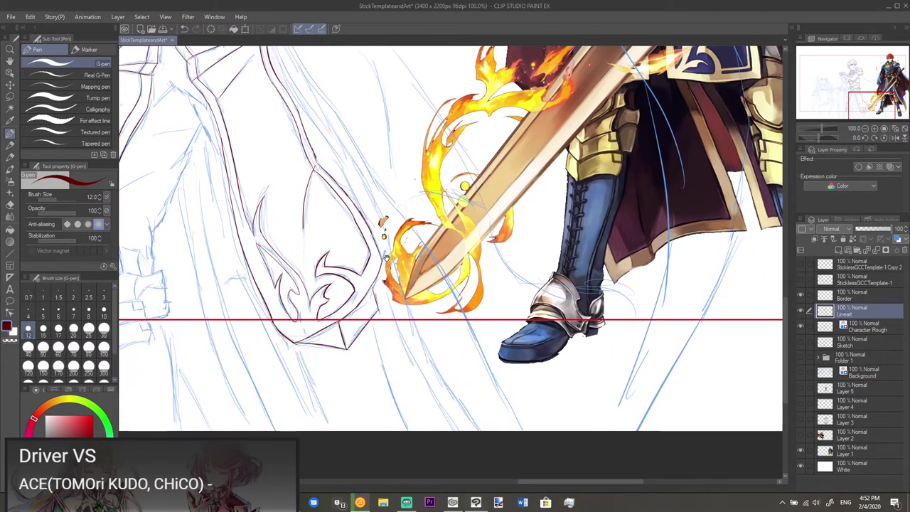
# - Ink the first cloth edge behind the right leg, from just below the belt down to the outer contour near the hem
pyautogui.scroll(3, 342, 242)
pyautogui.scroll(2, 304, 199)
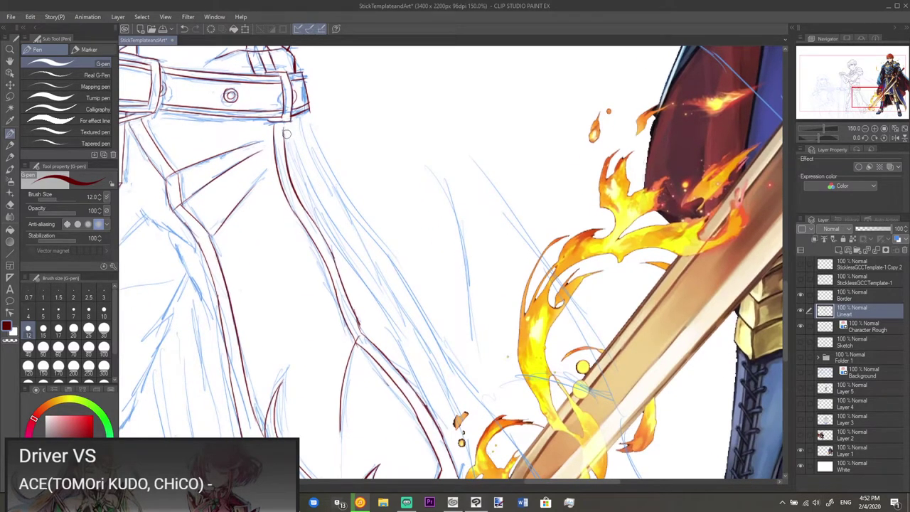
pyautogui.moveTo(284, 128); pyautogui.dragTo(314, 180)
pyautogui.moveTo(285, 141); pyautogui.dragTo(339, 223)
pyautogui.moveTo(284, 138)
pyautogui.mouseDown()
pyautogui.moveTo(293, 168)
pyautogui.moveTo(338, 212)
pyautogui.moveTo(322, 206)
pyautogui.moveTo(370, 262)
pyautogui.moveTo(389, 303)
pyautogui.mouseUp()
pyautogui.hotkey('ctrl', 'z')
pyautogui.hotkey('ctrl', 'z')
pyautogui.moveTo(287, 143); pyautogui.dragTo(319, 227)
pyautogui.hotkey('ctrl', 'z')
pyautogui.moveTo(289, 172); pyautogui.dragTo(328, 232)
pyautogui.moveTo(349, 266)
pyautogui.mouseDown()
pyautogui.moveTo(391, 325)
pyautogui.moveTo(423, 400)
pyautogui.mouseUp()
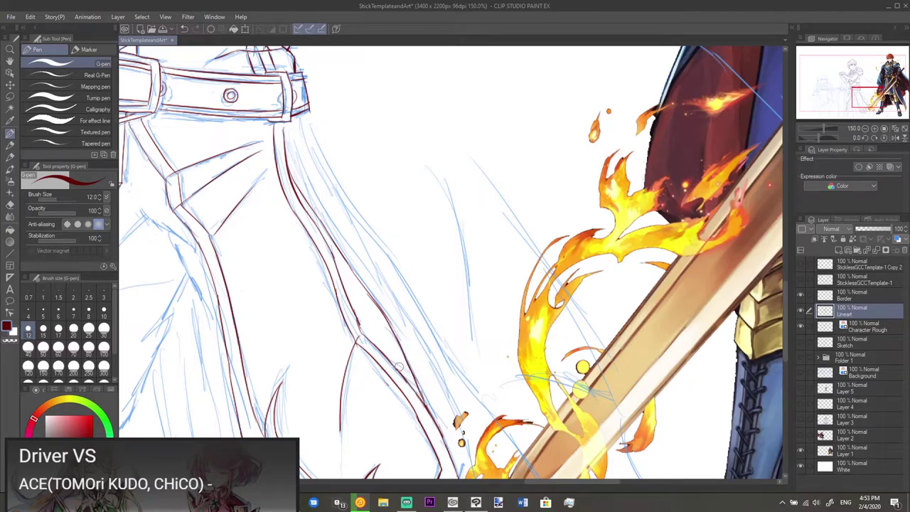
pyautogui.press('e')
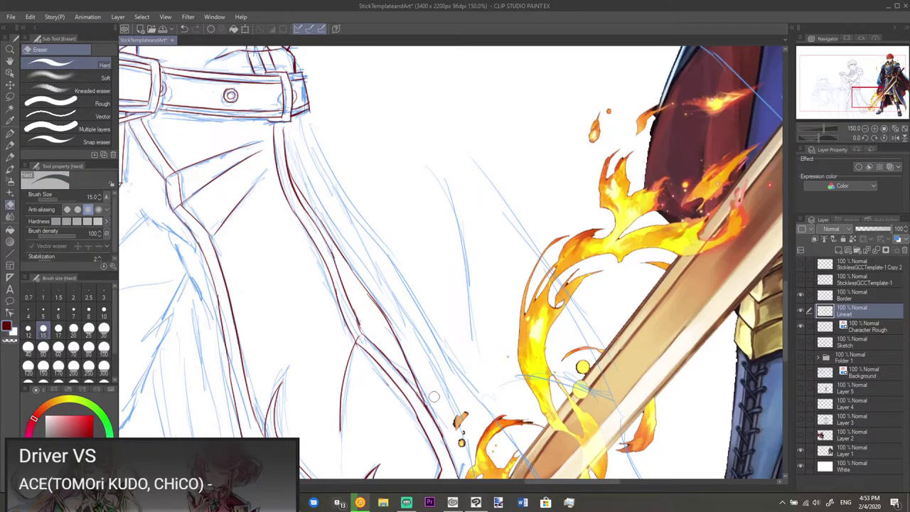
# - Ink the continuation of the cloth edge from behind the hem's corner down to the canvas's lower edge
pyautogui.press('p')
pyautogui.moveTo(437, 418); pyautogui.dragTo(406, 235)
pyautogui.moveTo(421, 367); pyautogui.dragTo(404, 268)
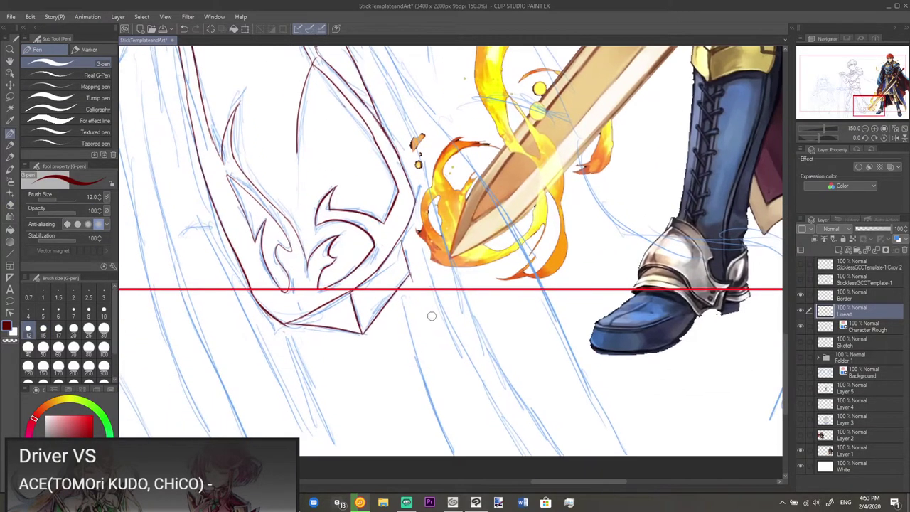
pyautogui.scroll(-1, 431, 329)
pyautogui.moveTo(442, 343); pyautogui.dragTo(429, 322)
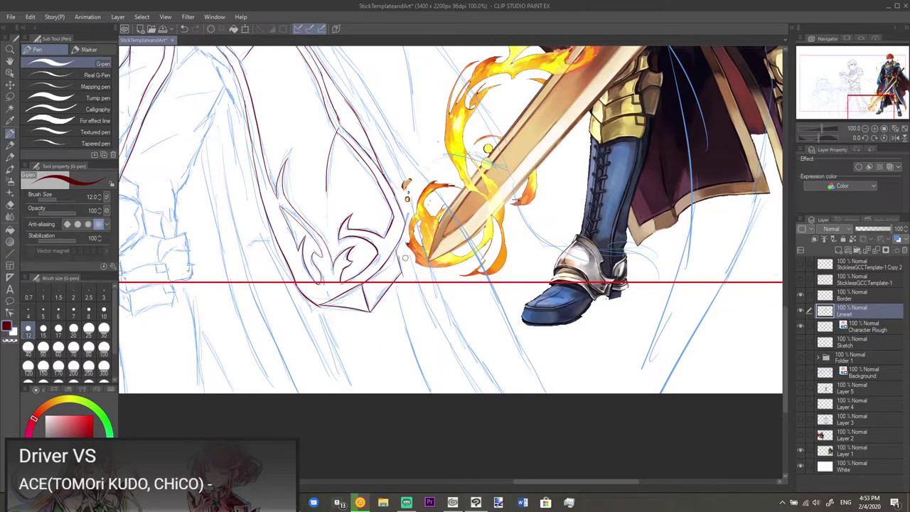
pyautogui.moveTo(400, 239); pyautogui.dragTo(473, 385)
pyautogui.scroll(4, 420, 227)
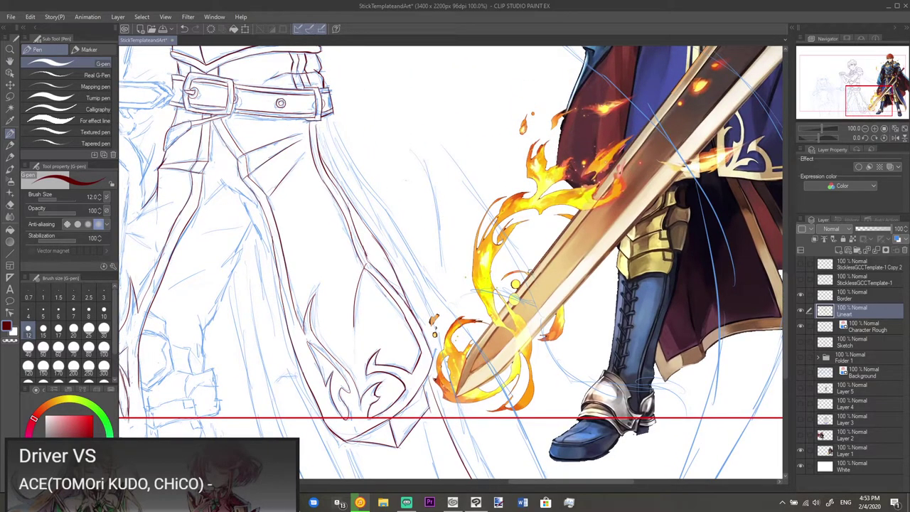
# - Hide the coloured reference art on Layer 1 and ink a second cloth edge from the belt down alongside the first
pyautogui.click(801, 449)
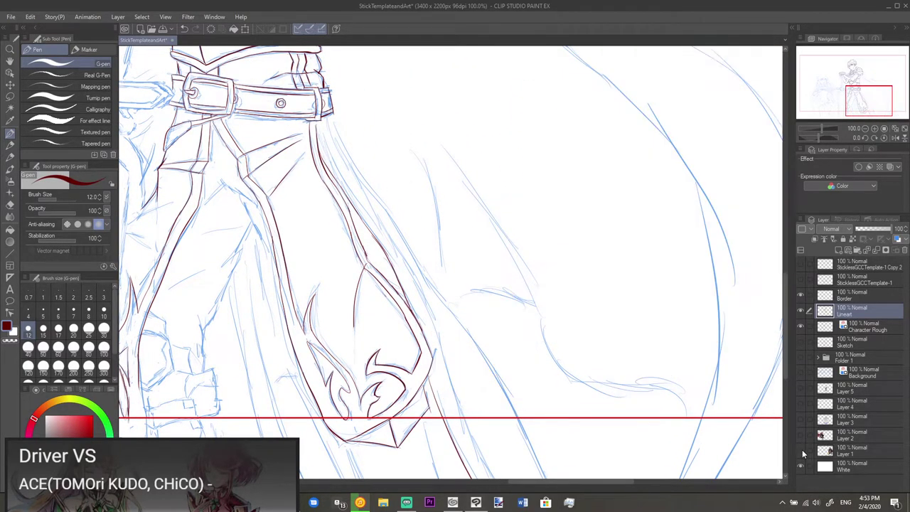
pyautogui.scroll(2, 399, 231)
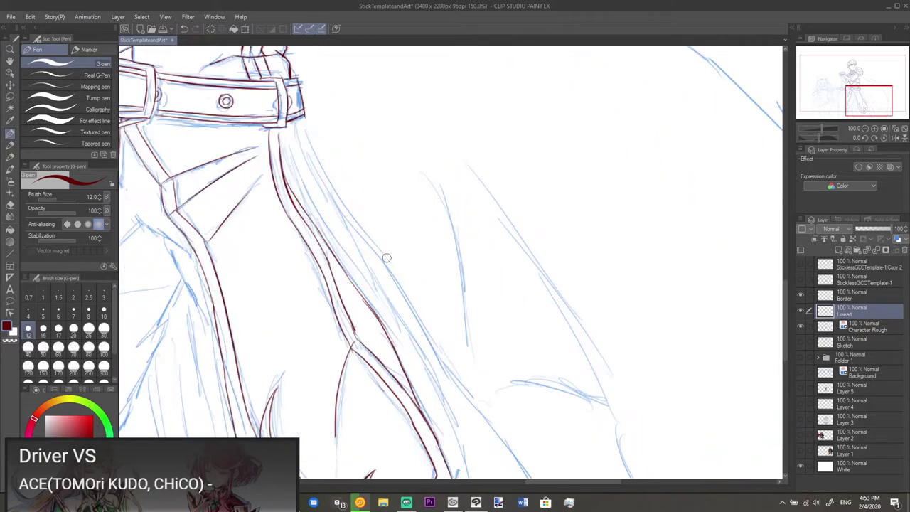
pyautogui.moveTo(273, 102)
pyautogui.mouseDown()
pyautogui.moveTo(295, 171)
pyautogui.moveTo(357, 263)
pyautogui.mouseUp()
pyautogui.hotkey('ctrl', 'z')
pyautogui.moveTo(270, 101)
pyautogui.mouseDown()
pyautogui.moveTo(272, 130)
pyautogui.moveTo(301, 192)
pyautogui.moveTo(331, 224)
pyautogui.mouseUp()
pyautogui.hotkey('ctrl', 'z')
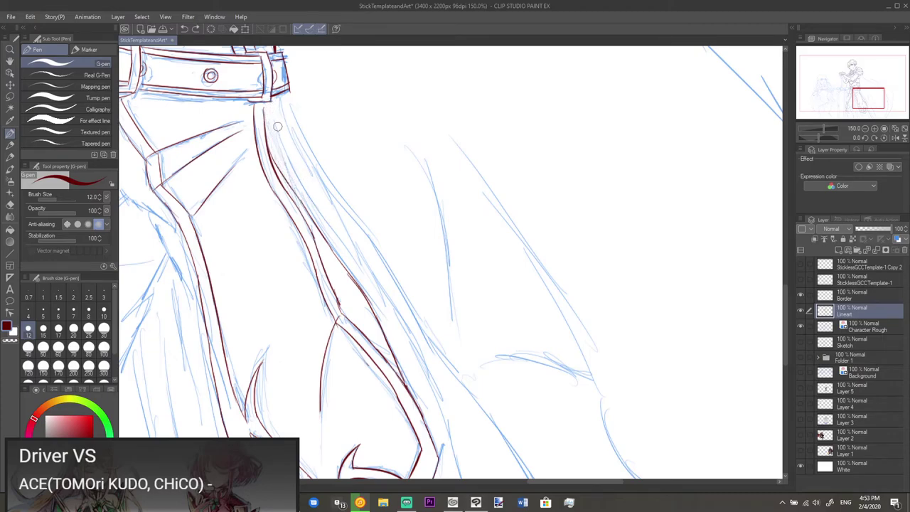
pyautogui.moveTo(272, 106)
pyautogui.mouseDown()
pyautogui.moveTo(300, 185)
pyautogui.moveTo(374, 286)
pyautogui.mouseUp()
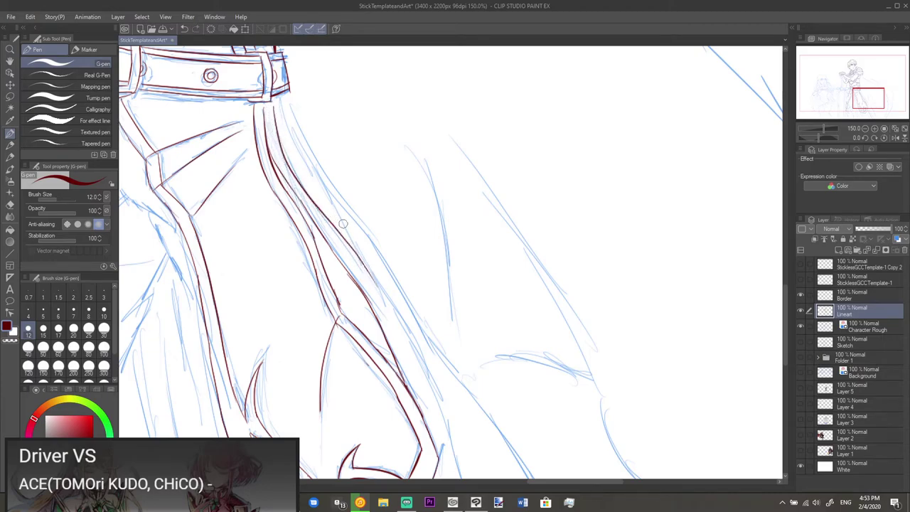
pyautogui.hotkey('ctrl', 'z')
pyautogui.moveTo(272, 107)
pyautogui.mouseDown()
pyautogui.moveTo(280, 155)
pyautogui.moveTo(334, 227)
pyautogui.mouseUp()
pyautogui.hotkey('ctrl', 'z')
pyautogui.moveTo(273, 107); pyautogui.dragTo(306, 196)
pyautogui.hotkey('ctrl', 'z')
pyautogui.moveTo(275, 100)
pyautogui.mouseDown()
pyautogui.moveTo(289, 168)
pyautogui.moveTo(344, 240)
pyautogui.mouseUp()
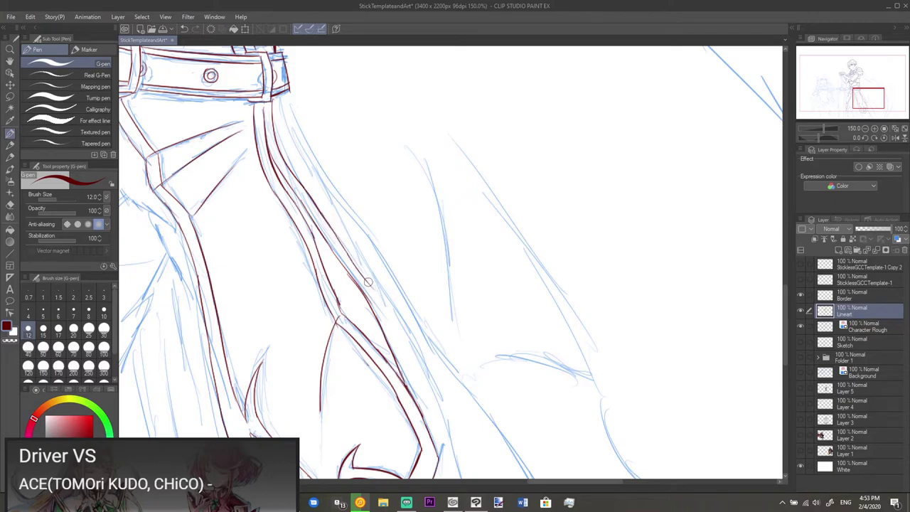
# - Extend the second cloth edge down along the leg's outer contour and past the hem's flame trim
pyautogui.moveTo(389, 319)
pyautogui.mouseDown()
pyautogui.moveTo(422, 367)
pyautogui.moveTo(409, 262)
pyautogui.moveTo(397, 254)
pyautogui.moveTo(402, 290)
pyautogui.mouseUp()
pyautogui.hotkey('ctrl', 'z')
pyautogui.hotkey('ctrl', 'z')
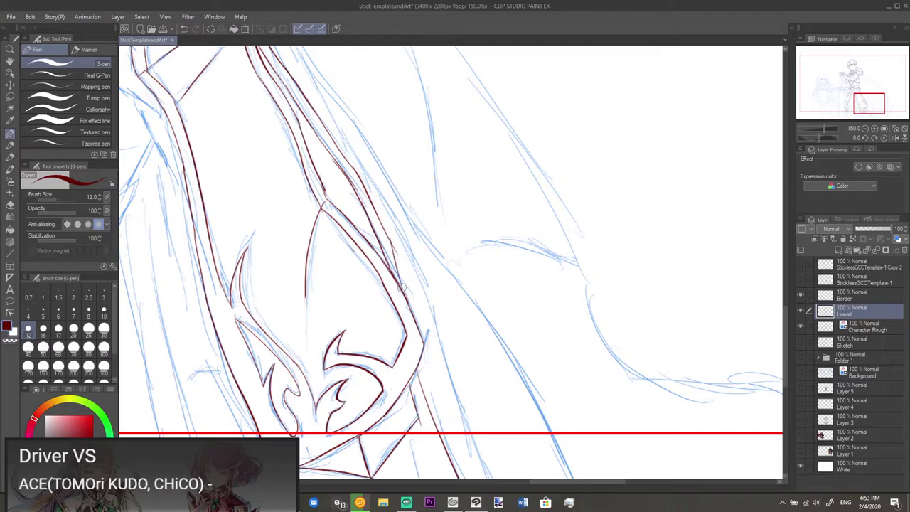
pyautogui.hotkey('ctrl', 'z')
pyautogui.moveTo(390, 243); pyautogui.dragTo(410, 292)
pyautogui.hotkey('ctrl', 'z')
pyautogui.moveTo(371, 200); pyautogui.dragTo(409, 286)
pyautogui.moveTo(395, 252); pyautogui.dragTo(442, 364)
pyautogui.hotkey('ctrl', 'z')
pyautogui.moveTo(414, 300); pyautogui.dragTo(441, 369)
pyautogui.moveTo(428, 331); pyautogui.dragTo(442, 377)
# - Ink the lower part of the second cloth edge from beside the hem down to the canvas's lower edge
pyautogui.scroll(-4, 443, 264)
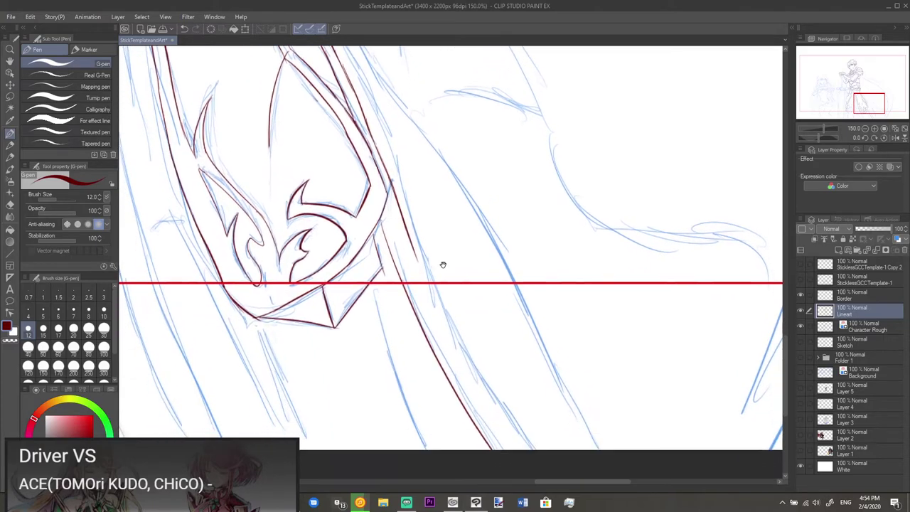
pyautogui.scroll(-1, 447, 287)
pyautogui.moveTo(446, 288); pyautogui.dragTo(429, 269)
pyautogui.moveTo(402, 239); pyautogui.dragTo(478, 371)
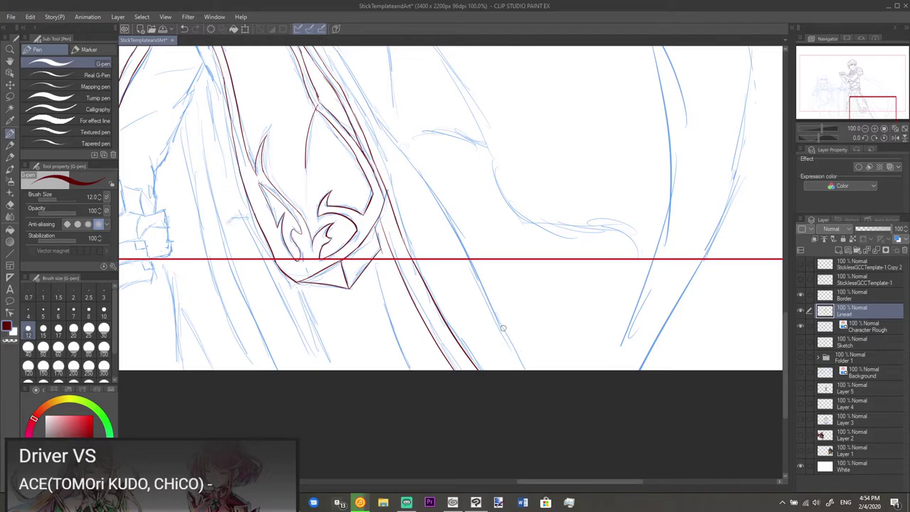
pyautogui.hotkey('ctrl', 'z')
pyautogui.moveTo(403, 236); pyautogui.dragTo(475, 375)
pyautogui.hotkey('ctrl', 'z')
pyautogui.moveTo(401, 236); pyautogui.dragTo(476, 371)
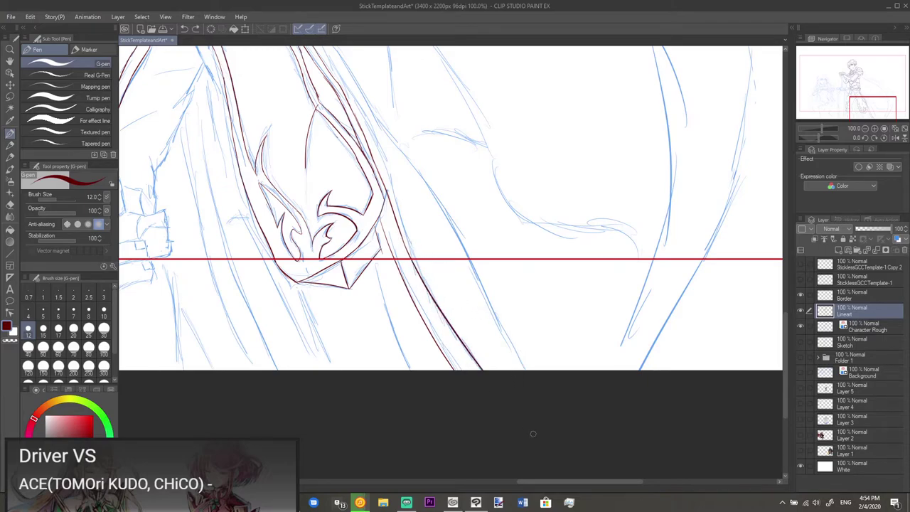
pyautogui.hotkey('ctrl', 'z')
pyautogui.moveTo(399, 230)
pyautogui.mouseDown()
pyautogui.moveTo(419, 286)
pyautogui.moveTo(499, 383)
pyautogui.mouseUp()
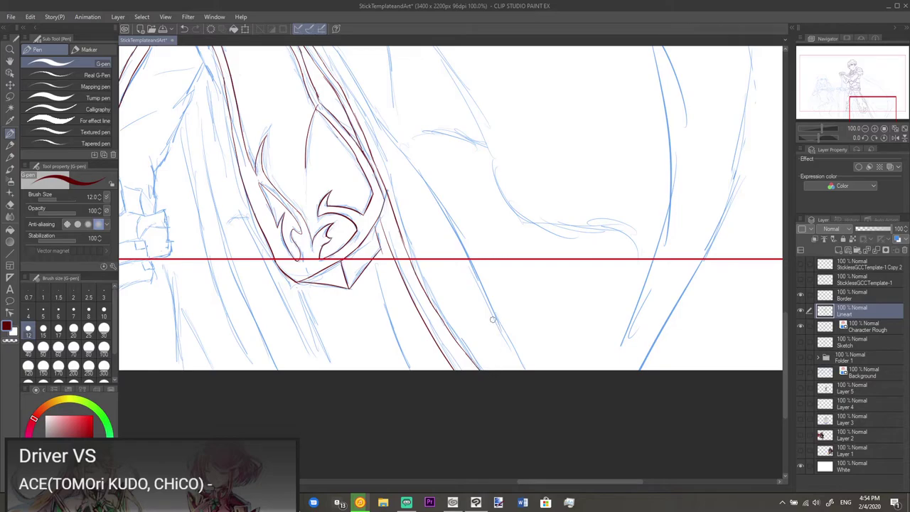
# - Ink the outermost cloth edge from the belt's right end, past the hem, down to the canvas's lower edge
pyautogui.scroll(5, 482, 311)
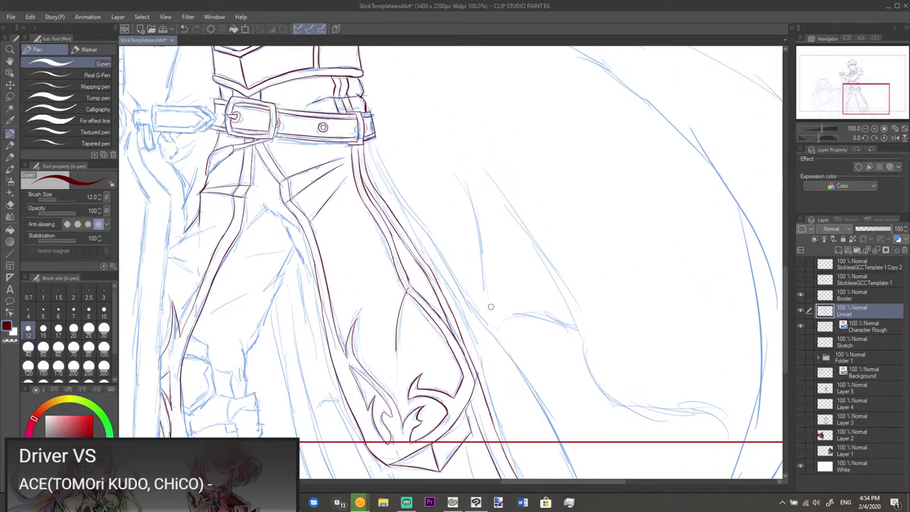
pyautogui.moveTo(521, 293); pyautogui.dragTo(482, 254)
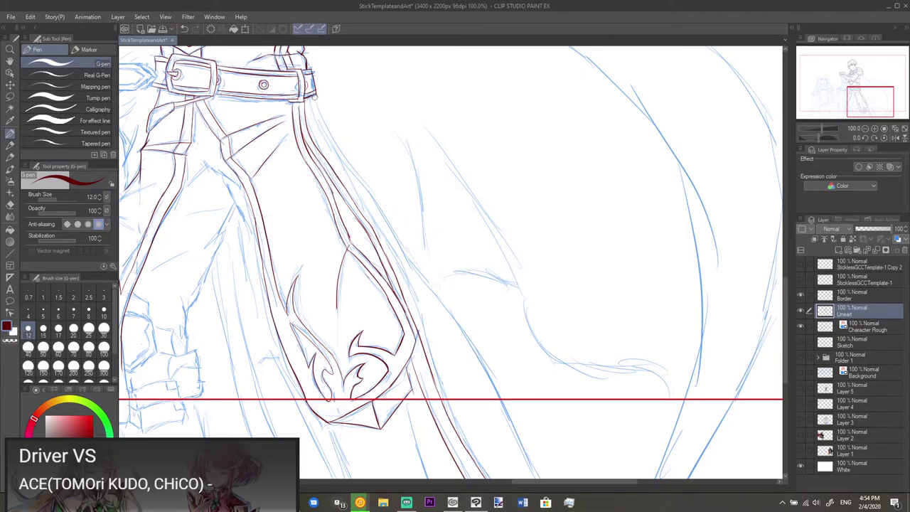
pyautogui.moveTo(310, 94)
pyautogui.mouseDown()
pyautogui.moveTo(428, 290)
pyautogui.moveTo(456, 313)
pyautogui.mouseUp()
pyautogui.hotkey('ctrl', 'z')
pyautogui.moveTo(415, 269); pyautogui.dragTo(468, 339)
pyautogui.hotkey('ctrl', 'z')
pyautogui.moveTo(416, 265)
pyautogui.mouseDown()
pyautogui.moveTo(476, 346)
pyautogui.moveTo(465, 334)
pyautogui.moveTo(502, 412)
pyautogui.mouseUp()
pyautogui.hotkey('ctrl', 'z')
pyautogui.moveTo(457, 325)
pyautogui.mouseDown()
pyautogui.moveTo(500, 400)
pyautogui.moveTo(505, 318)
pyautogui.moveTo(502, 336)
pyautogui.moveTo(535, 410)
pyautogui.mouseUp()
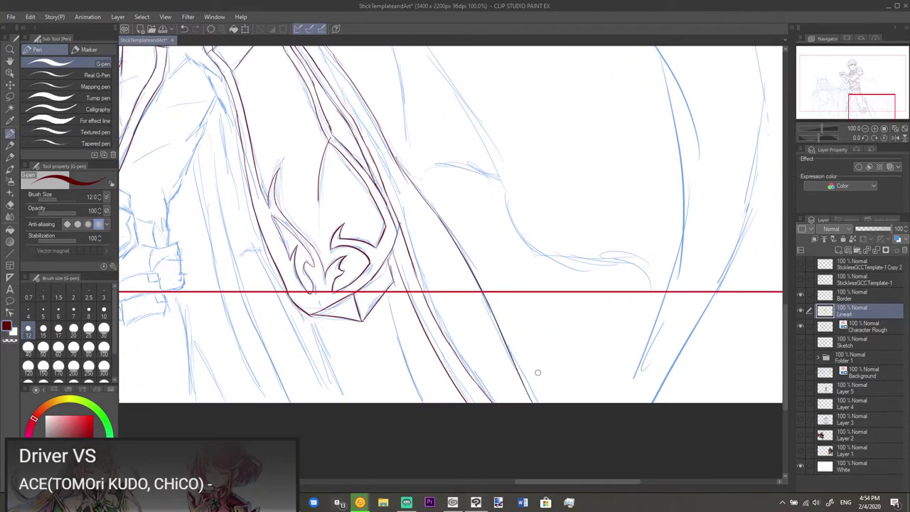
# - Hide the Character Rough layer, examine the inked figure from head to hem on its own, and show the rough again
pyautogui.scroll(-1, 544, 354)
pyautogui.moveTo(478, 282); pyautogui.dragTo(609, 406)
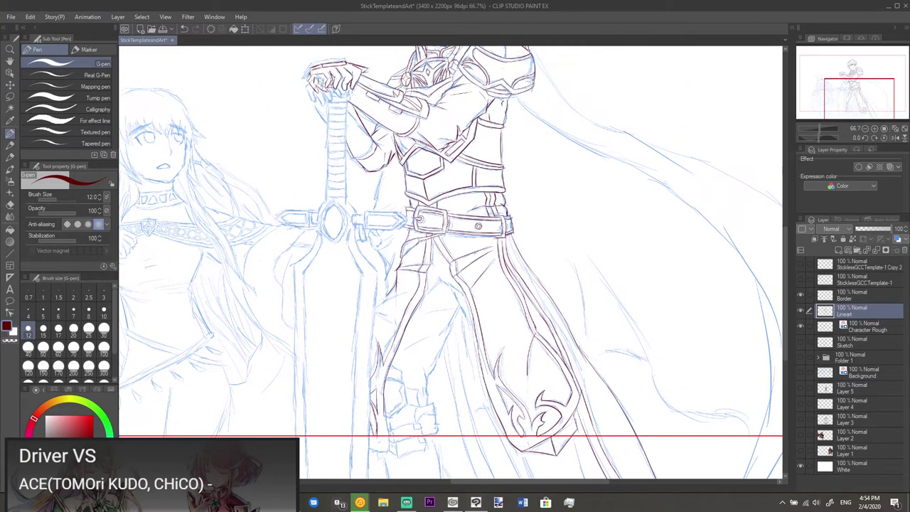
pyautogui.moveTo(541, 264); pyautogui.dragTo(559, 347)
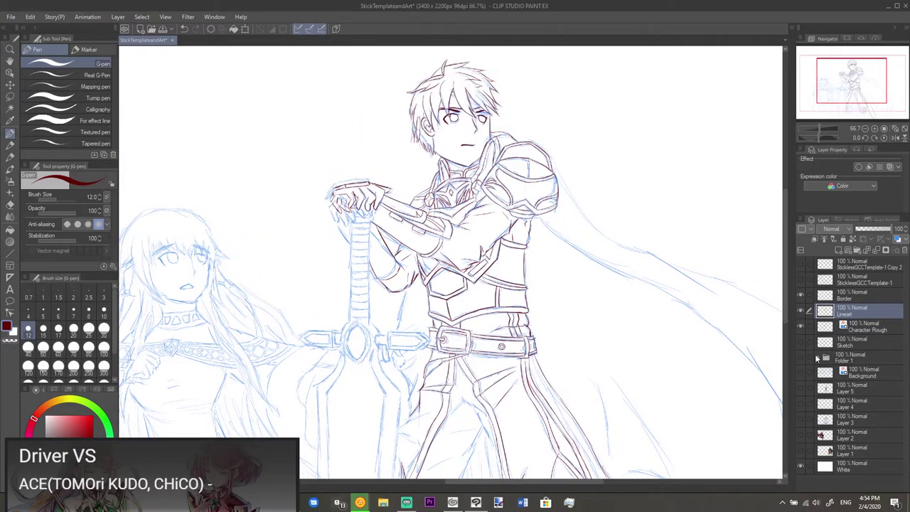
pyautogui.click(801, 326)
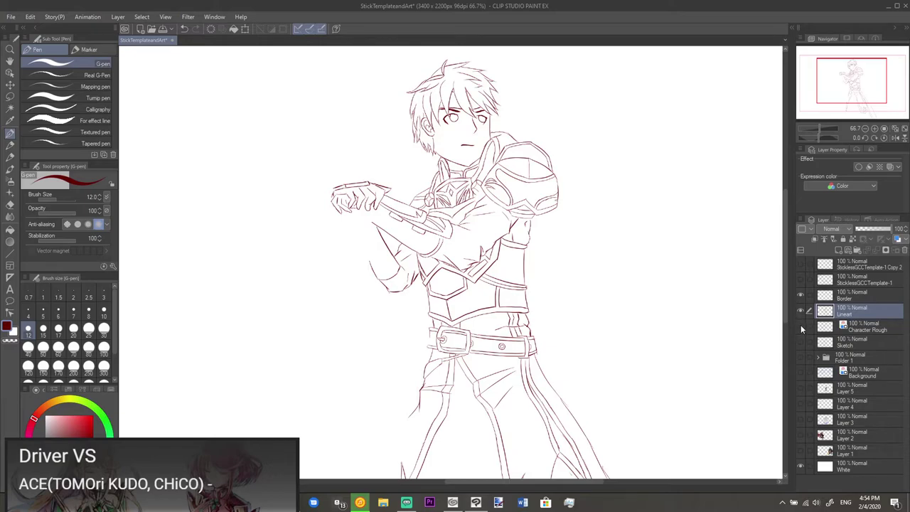
pyautogui.scroll(1, 510, 226)
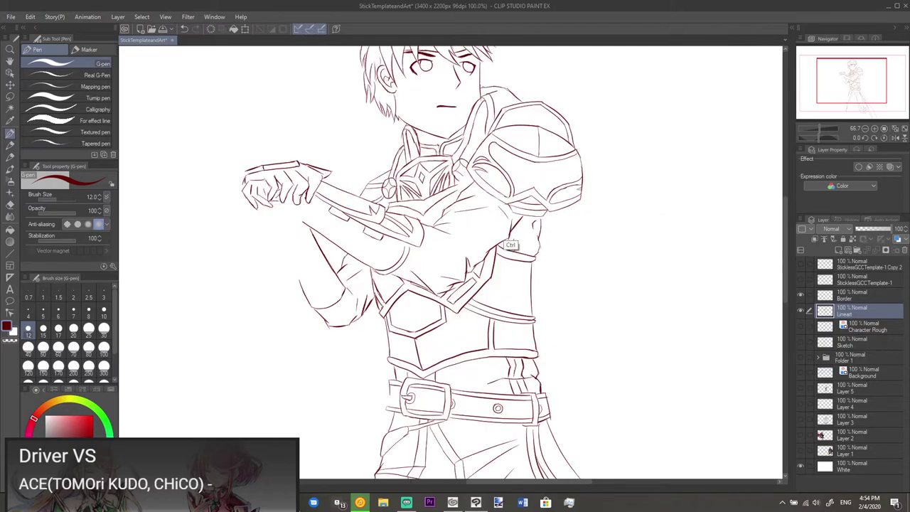
pyautogui.scroll(-1, 513, 225)
pyautogui.scroll(1, 516, 221)
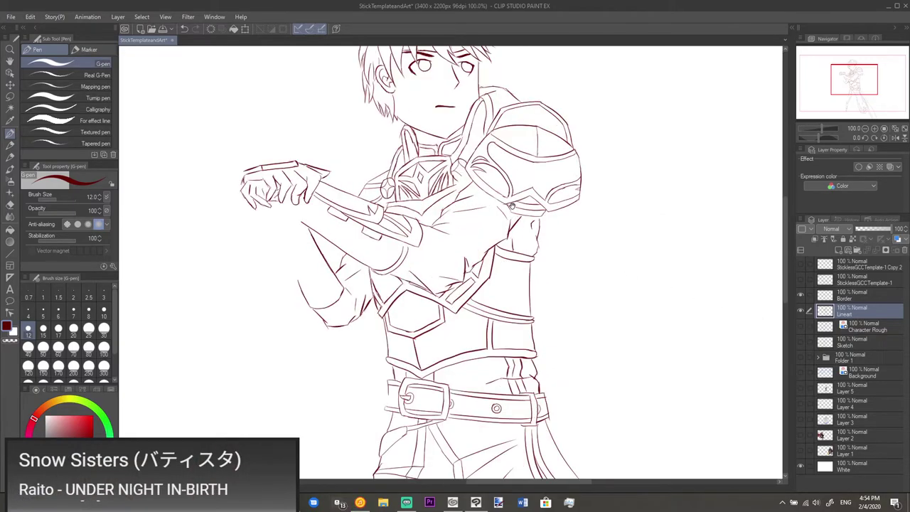
pyautogui.scroll(-1, 512, 207)
pyautogui.scroll(-1, 547, 229)
pyautogui.scroll(1, 546, 229)
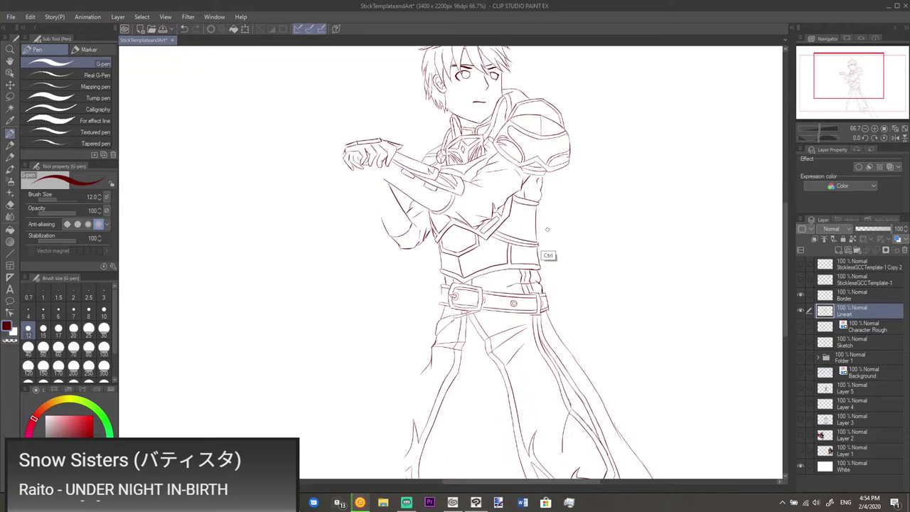
pyautogui.scroll(-1, 547, 228)
pyautogui.scroll(3, 515, 250)
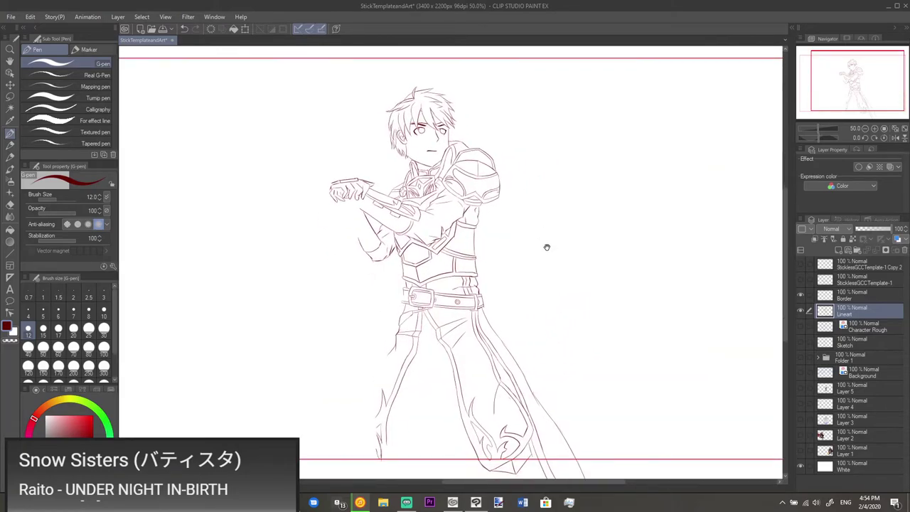
pyautogui.moveTo(546, 247); pyautogui.dragTo(569, 244)
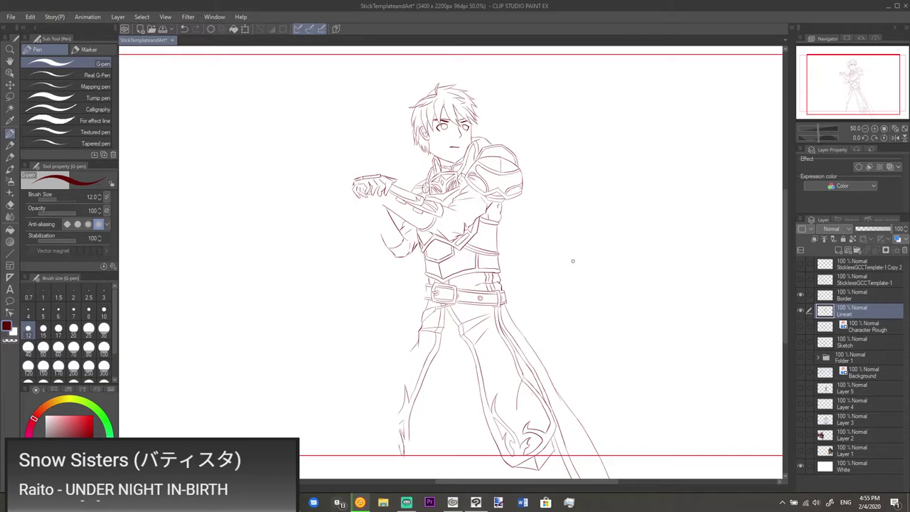
pyautogui.click(801, 326)
# - Ink the crotch fold and the short trouser folds beneath it, beside the inner trim of the right-hand leg
pyautogui.scroll(4, 480, 327)
pyautogui.scroll(2, 479, 327)
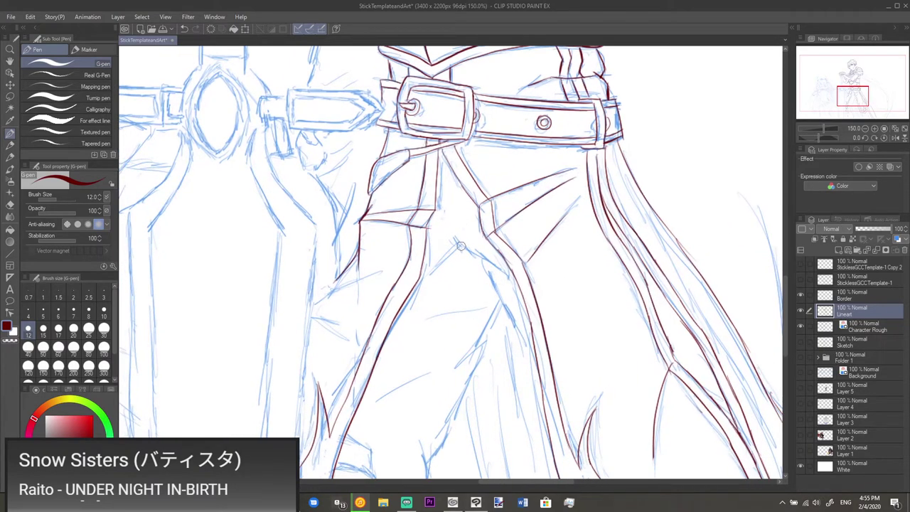
pyautogui.moveTo(448, 237)
pyautogui.mouseDown()
pyautogui.moveTo(510, 282)
pyautogui.moveTo(486, 263)
pyautogui.moveTo(508, 277)
pyautogui.mouseUp()
pyautogui.scroll(-3, 467, 305)
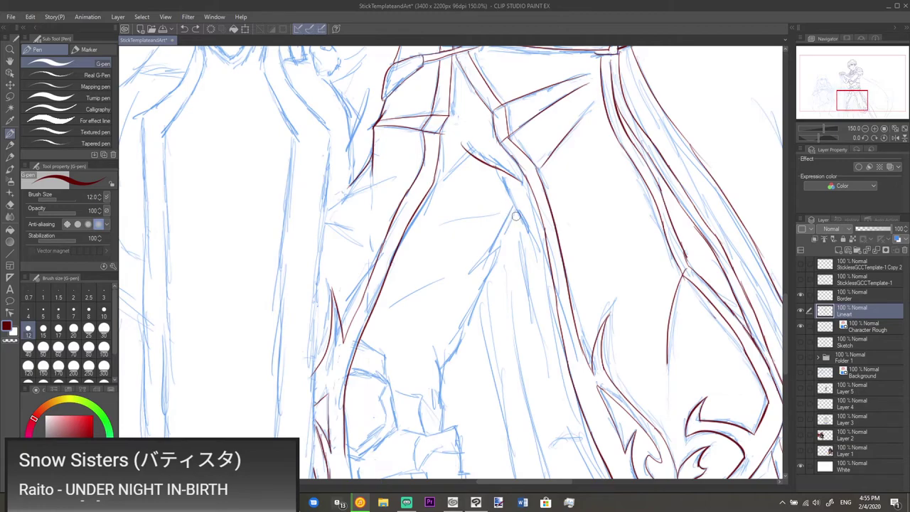
pyautogui.moveTo(499, 173); pyautogui.dragTo(553, 269)
# - Ink the inner contour of the left-hand leg from the crotch down to the knee armour
pyautogui.moveTo(599, 440); pyautogui.dragTo(547, 297)
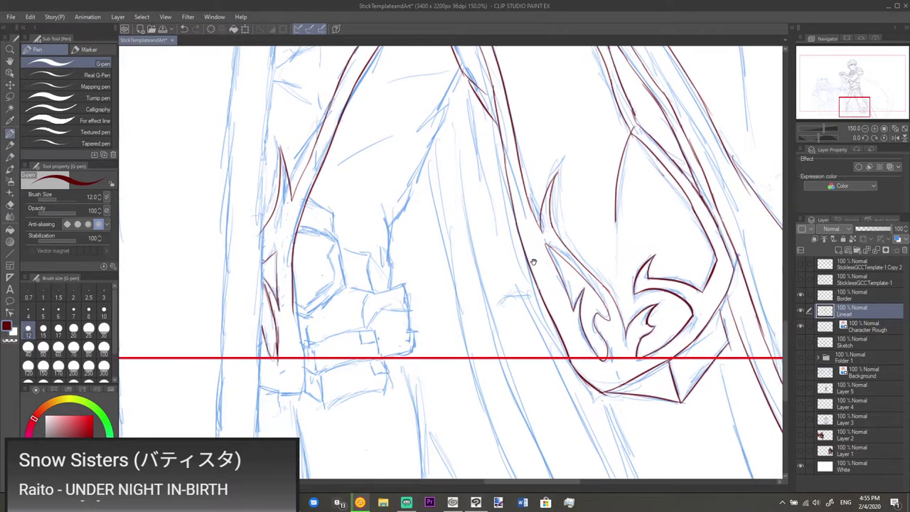
pyautogui.moveTo(508, 204); pyautogui.dragTo(544, 264)
pyautogui.moveTo(479, 188); pyautogui.dragTo(501, 249)
pyautogui.moveTo(516, 188)
pyautogui.mouseDown()
pyautogui.moveTo(506, 233)
pyautogui.moveTo(499, 222)
pyautogui.moveTo(504, 214)
pyautogui.moveTo(505, 247)
pyautogui.moveTo(508, 234)
pyautogui.moveTo(475, 281)
pyautogui.moveTo(465, 323)
pyautogui.moveTo(442, 335)
pyautogui.moveTo(438, 324)
pyautogui.moveTo(449, 405)
pyautogui.mouseUp()
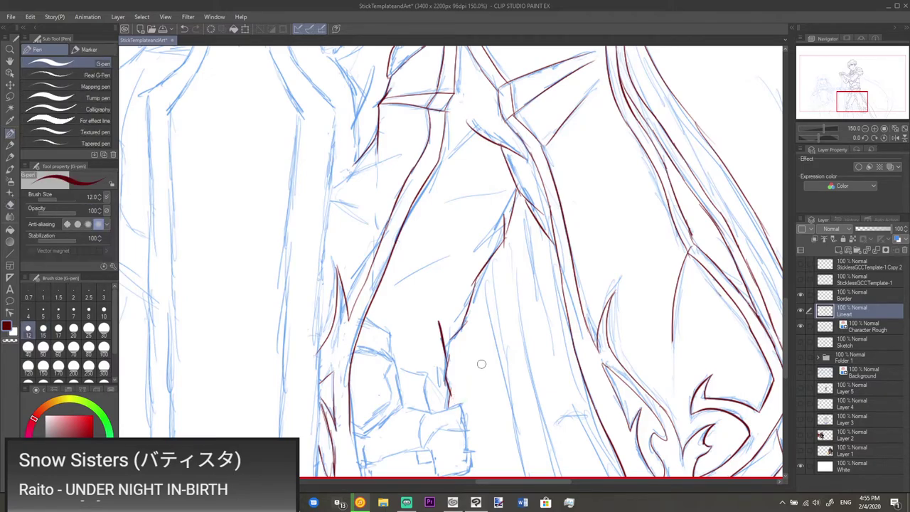
# - Ink the fold lines across the left-hand thigh and trim the lower fold's end with the eraser
pyautogui.moveTo(481, 362); pyautogui.dragTo(506, 335)
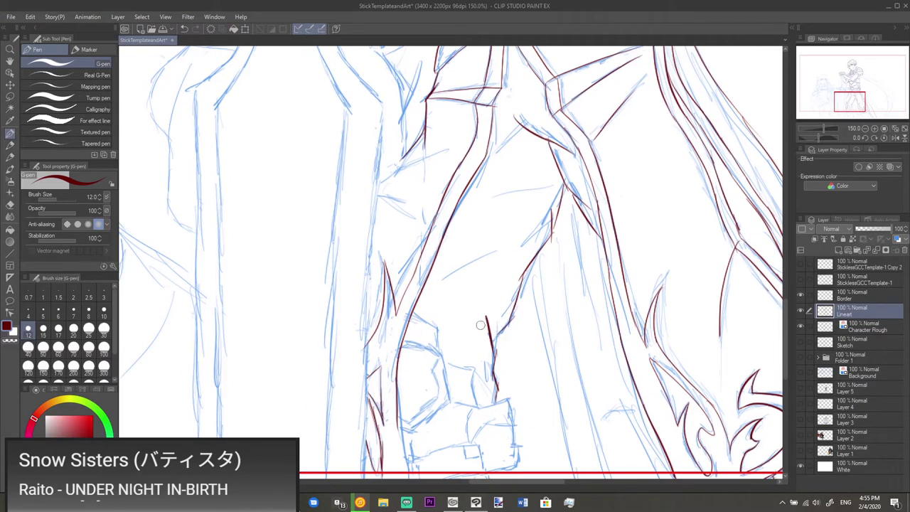
pyautogui.moveTo(482, 298); pyautogui.dragTo(467, 332)
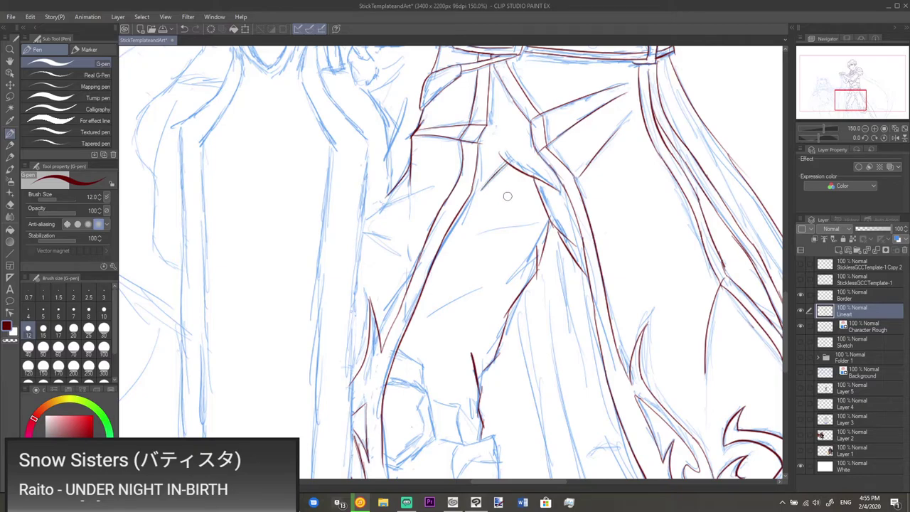
pyautogui.moveTo(540, 223); pyautogui.dragTo(477, 233)
pyautogui.hotkey('ctrl', 'z')
pyautogui.moveTo(540, 222); pyautogui.dragTo(473, 240)
pyautogui.moveTo(482, 287); pyautogui.dragTo(411, 331)
pyautogui.hotkey('ctrl', 'z')
pyautogui.moveTo(481, 287); pyautogui.dragTo(412, 338)
pyautogui.press('e')
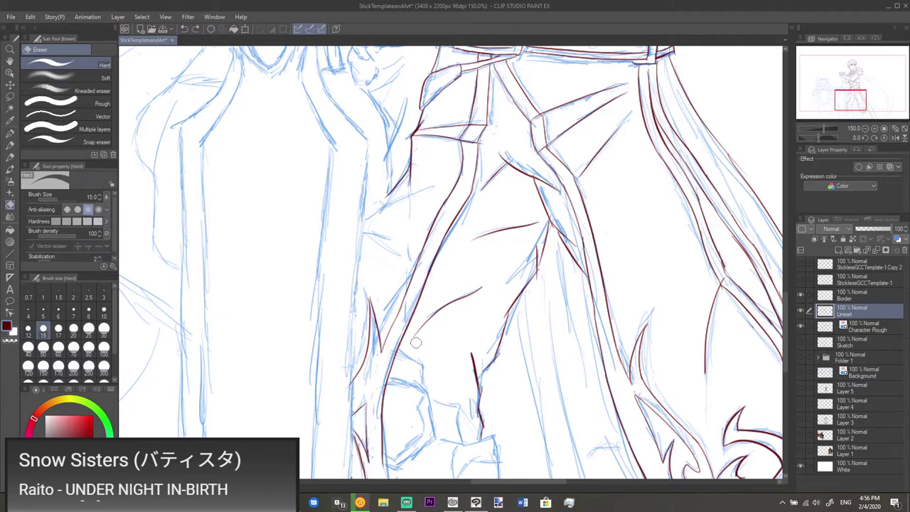
pyautogui.press('p')
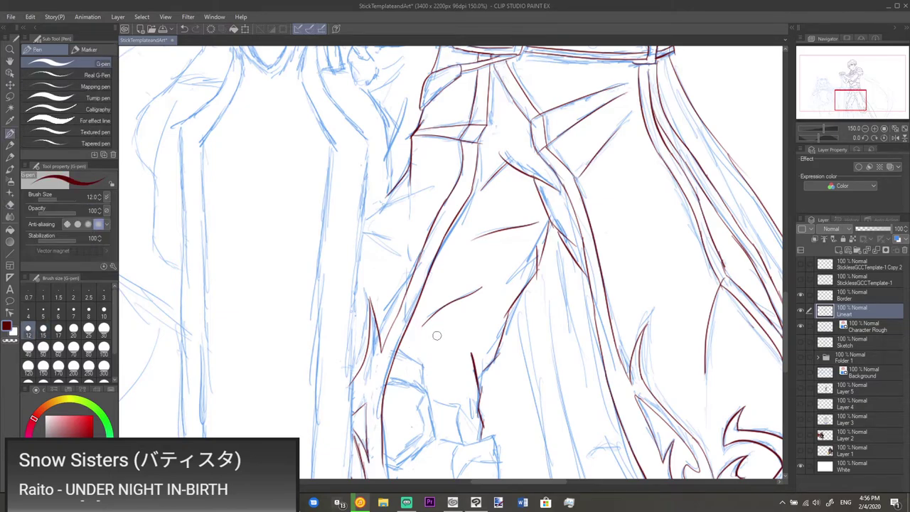
# - Ink the small plate above the left-hand knee guard and the guard's upper and inner side edges, cleaning up their overlap
pyautogui.scroll(-2, 451, 331)
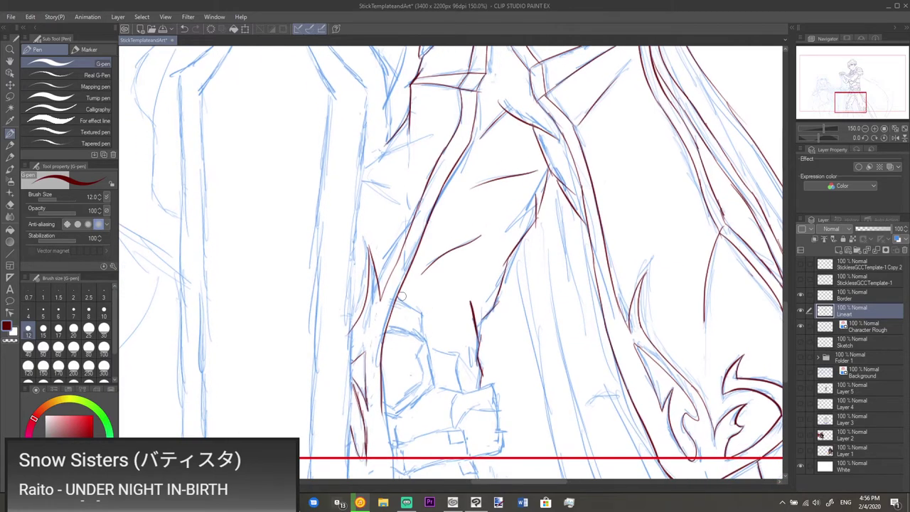
pyautogui.moveTo(396, 299)
pyautogui.mouseDown()
pyautogui.moveTo(422, 315)
pyautogui.moveTo(424, 332)
pyautogui.mouseUp()
pyautogui.hotkey('ctrl', 'z')
pyautogui.hotkey('ctrl', 'z')
pyautogui.moveTo(387, 328)
pyautogui.mouseDown()
pyautogui.moveTo(430, 343)
pyautogui.moveTo(396, 328)
pyautogui.moveTo(430, 339)
pyautogui.moveTo(437, 373)
pyautogui.mouseUp()
pyautogui.hotkey('ctrl', 'z')
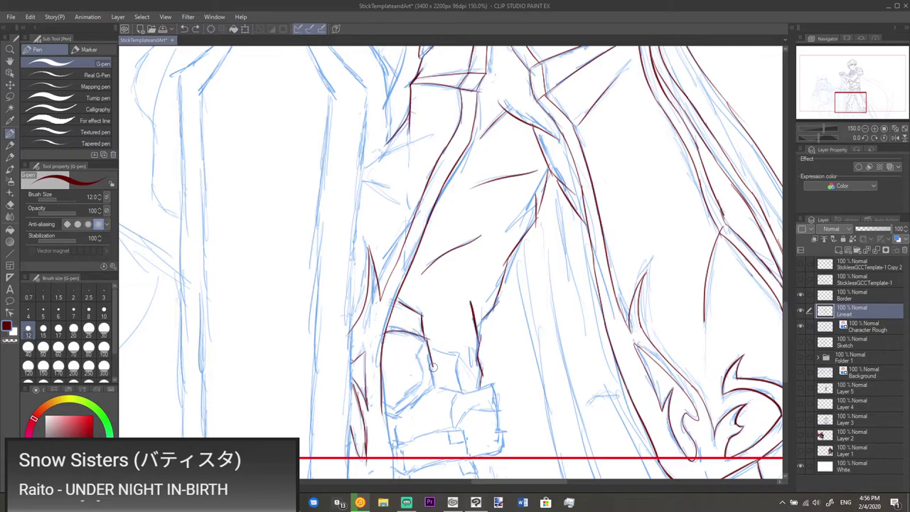
pyautogui.press('e')
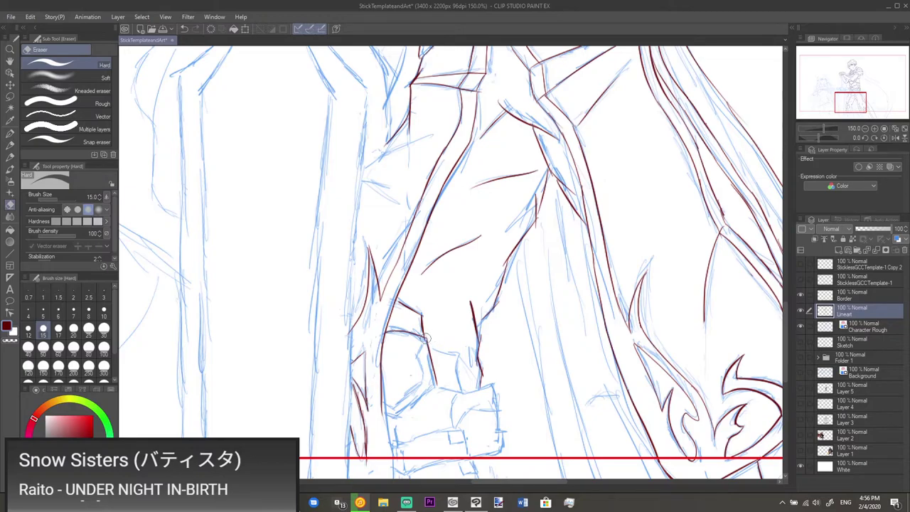
pyautogui.press('p')
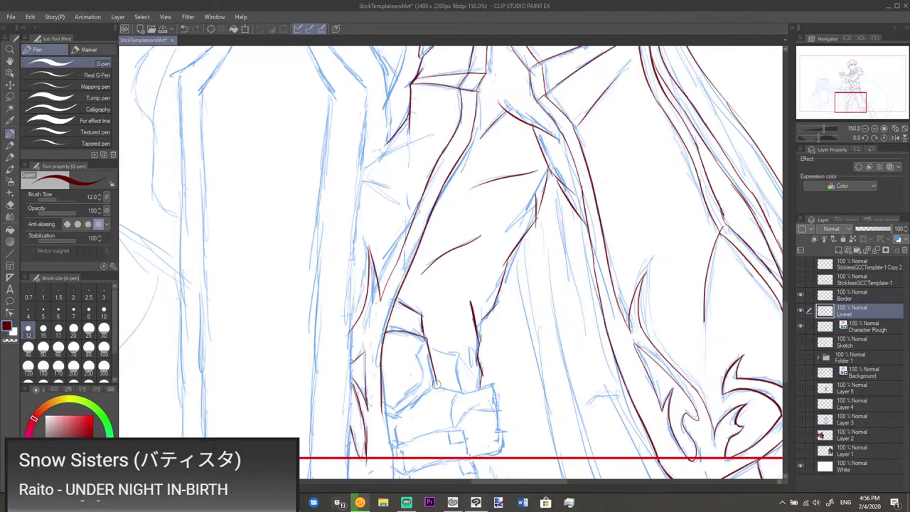
# - Close the knee guard's lower outline and ink its inner bevel line, tidying the lower corner
pyautogui.moveTo(439, 384); pyautogui.dragTo(385, 414)
pyautogui.moveTo(420, 352)
pyautogui.mouseDown()
pyautogui.moveTo(423, 376)
pyautogui.moveTo(393, 408)
pyautogui.mouseUp()
pyautogui.press('e')
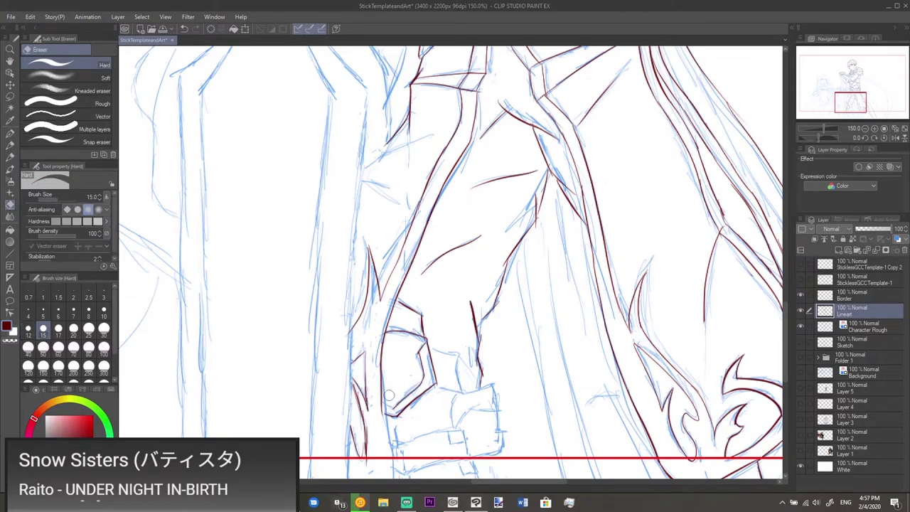
pyautogui.press('p')
pyautogui.moveTo(385, 404); pyautogui.dragTo(435, 388)
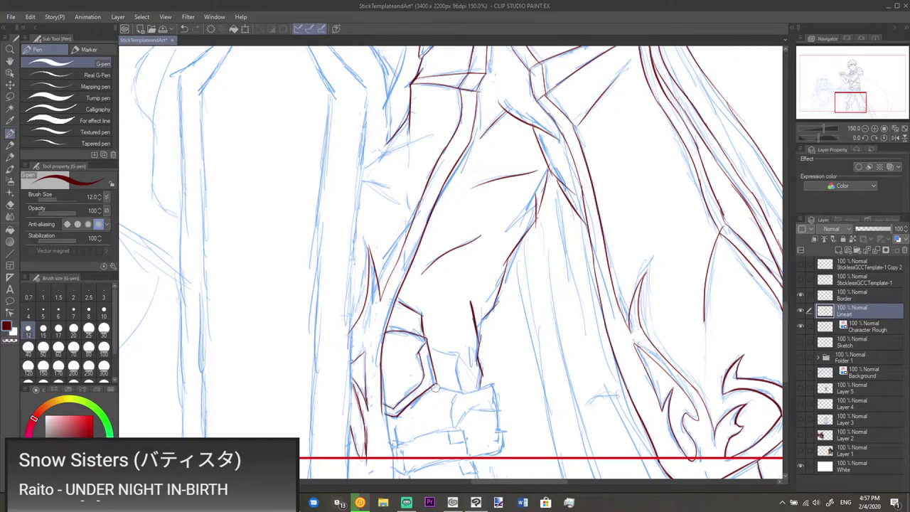
# - Extend the left-hand cloth panel's edge down past the knee guard and ink its bottom hem
pyautogui.moveTo(381, 412); pyautogui.dragTo(396, 477)
pyautogui.moveTo(406, 430); pyautogui.dragTo(413, 331)
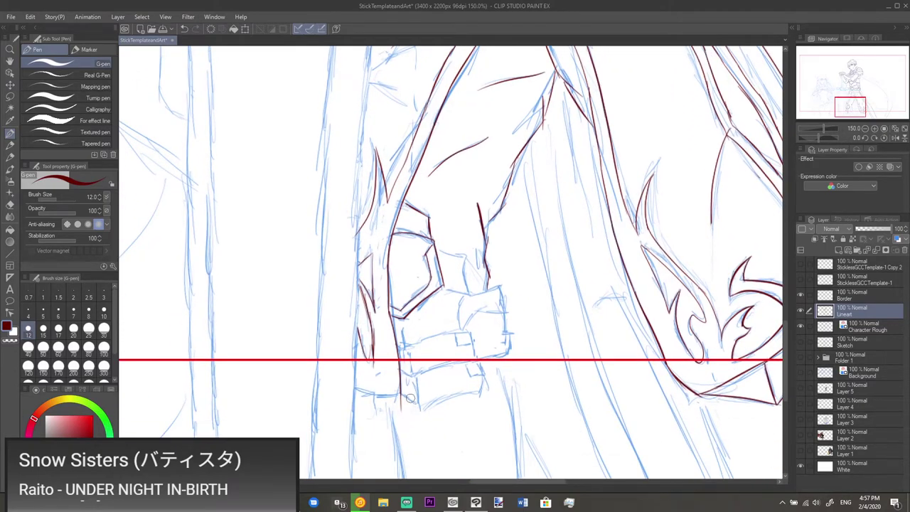
pyautogui.press('e')
pyautogui.press('p')
pyautogui.moveTo(395, 394); pyautogui.dragTo(351, 388)
pyautogui.scroll(-2, 390, 341)
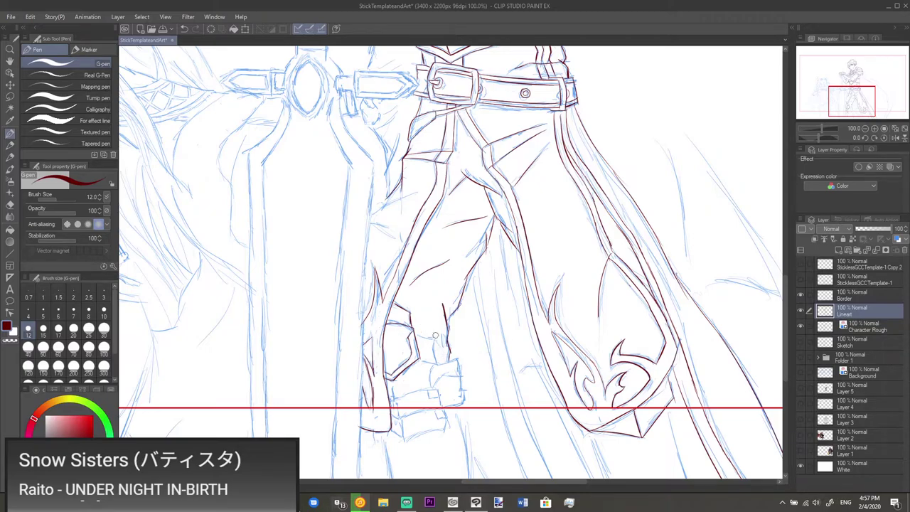
# - Ink the angular armour blocks beside and below the left-hand knee guard
pyautogui.scroll(2, 435, 336)
pyautogui.moveTo(402, 330)
pyautogui.mouseDown()
pyautogui.moveTo(441, 349)
pyautogui.moveTo(432, 349)
pyautogui.moveTo(436, 376)
pyautogui.moveTo(439, 360)
pyautogui.moveTo(411, 373)
pyautogui.moveTo(433, 376)
pyautogui.moveTo(428, 409)
pyautogui.mouseUp()
pyautogui.hotkey('ctrl', 'z')
pyautogui.moveTo(432, 377)
pyautogui.mouseDown()
pyautogui.moveTo(466, 370)
pyautogui.moveTo(472, 396)
pyautogui.moveTo(446, 386)
pyautogui.moveTo(468, 353)
pyautogui.moveTo(474, 387)
pyautogui.moveTo(448, 395)
pyautogui.mouseUp()
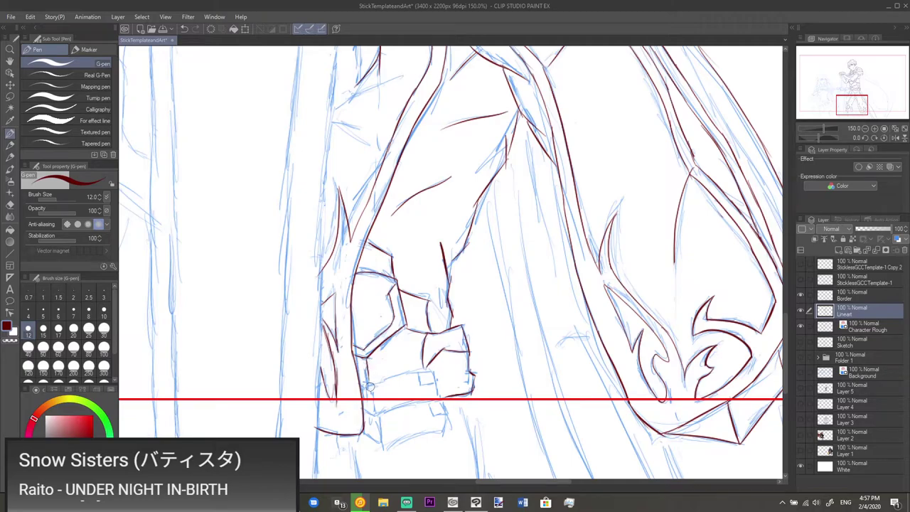
# - Ink the horizontal band with its small square detail beneath the knee armour blocks
pyautogui.moveTo(364, 385); pyautogui.dragTo(437, 370)
pyautogui.moveTo(420, 382)
pyautogui.mouseDown()
pyautogui.moveTo(440, 384)
pyautogui.moveTo(439, 401)
pyautogui.moveTo(422, 384)
pyautogui.moveTo(441, 390)
pyautogui.moveTo(364, 410)
pyautogui.moveTo(379, 419)
pyautogui.mouseUp()
pyautogui.hotkey('ctrl', 'z')
pyautogui.hotkey('ctrl', 'z')
pyautogui.moveTo(369, 386); pyautogui.dragTo(373, 413)
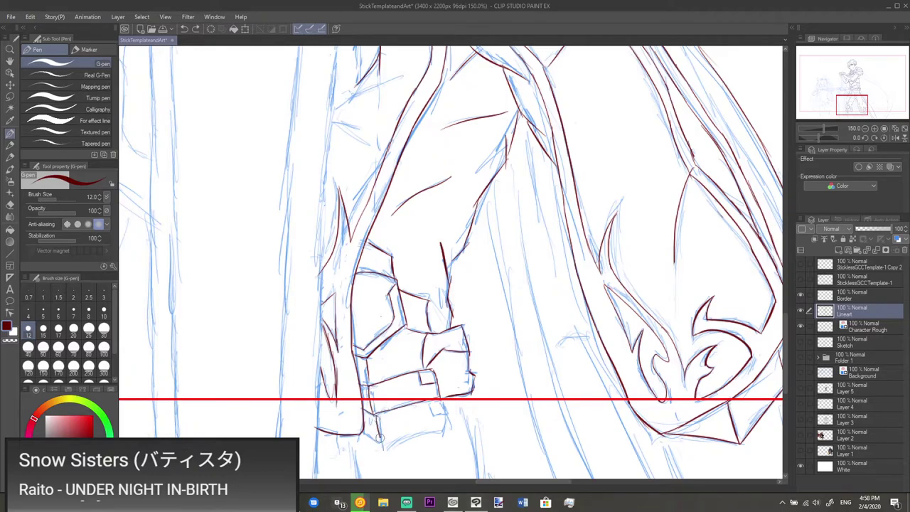
# - Clean up the lower corner of the lowest knee armour band and ink the band's bottom edge
pyautogui.press('e')
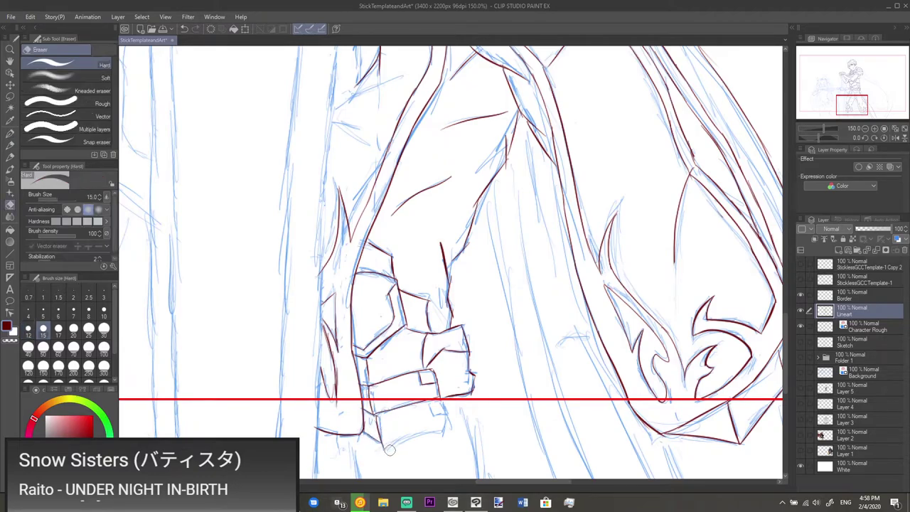
pyautogui.press('p')
pyautogui.moveTo(388, 447)
pyautogui.mouseDown()
pyautogui.moveTo(381, 449)
pyautogui.moveTo(389, 449)
pyautogui.mouseUp()
pyautogui.press('e')
pyautogui.press('p')
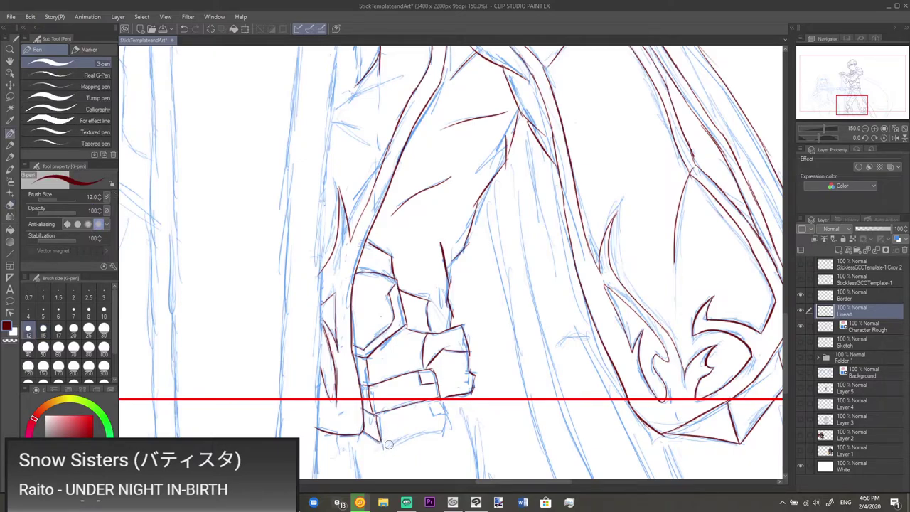
pyautogui.moveTo(390, 439)
pyautogui.mouseDown()
pyautogui.moveTo(430, 433)
pyautogui.moveTo(444, 418)
pyautogui.mouseUp()
# - Ink the outer trouser folds of the left-hand thigh, between the sword blade and the cloth trim
pyautogui.scroll(-1, 464, 388)
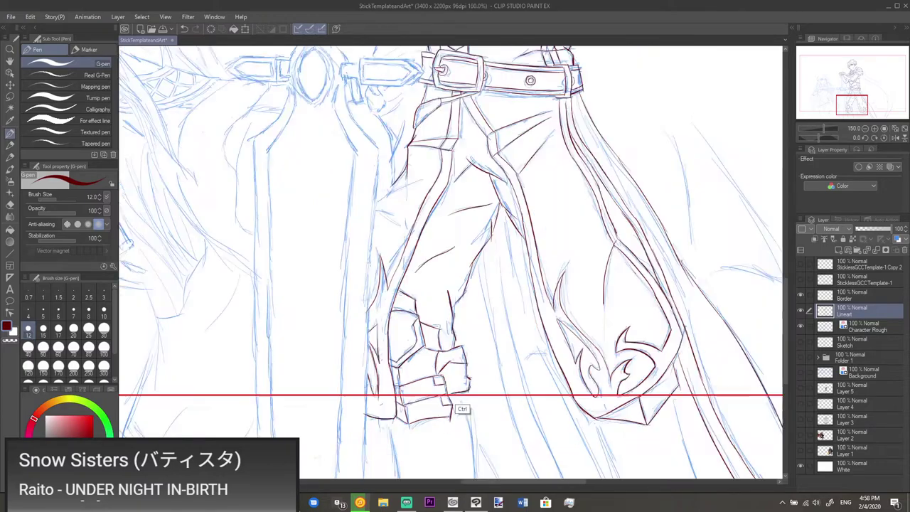
pyautogui.moveTo(443, 285); pyautogui.dragTo(449, 374)
pyautogui.scroll(1, 449, 374)
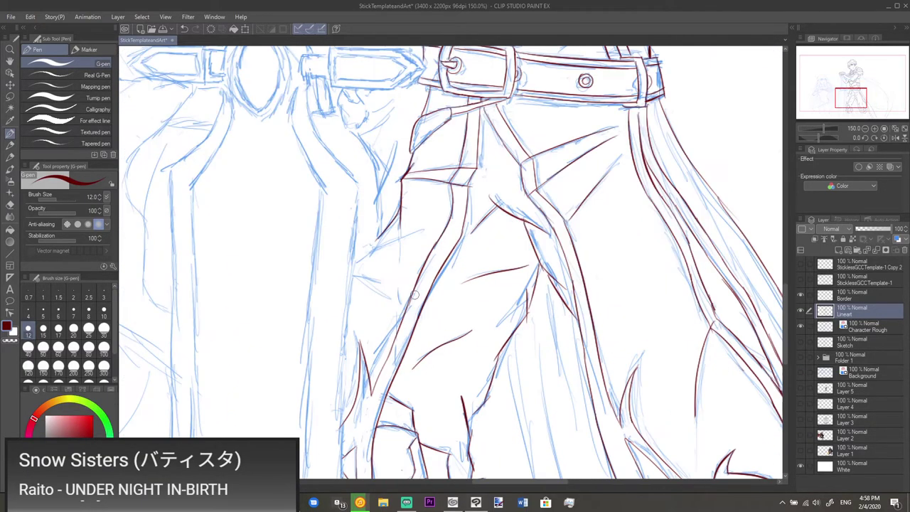
pyautogui.moveTo(427, 231)
pyautogui.mouseDown()
pyautogui.moveTo(445, 345)
pyautogui.moveTo(448, 303)
pyautogui.mouseUp()
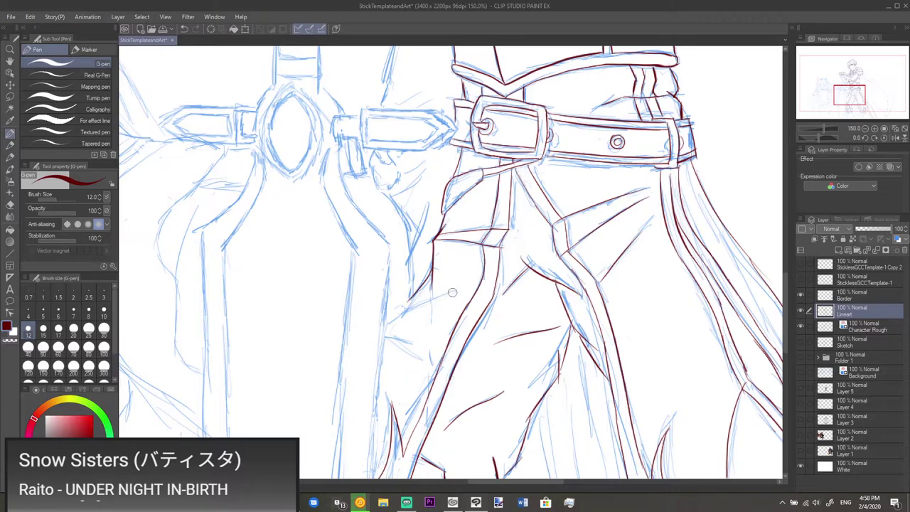
pyautogui.moveTo(455, 292); pyautogui.dragTo(398, 317)
pyautogui.moveTo(384, 333); pyautogui.dragTo(423, 359)
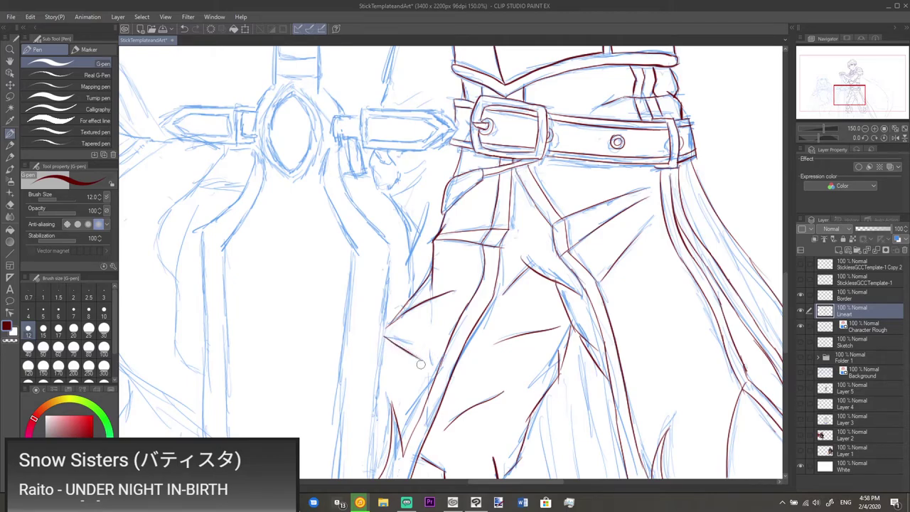
pyautogui.moveTo(406, 398); pyautogui.dragTo(423, 313)
# - Look over the inked legs, the rough cape and the remaining rough lines between the legs
pyautogui.hotkey('ctrl', '-')
pyautogui.scroll(-1, 429, 325)
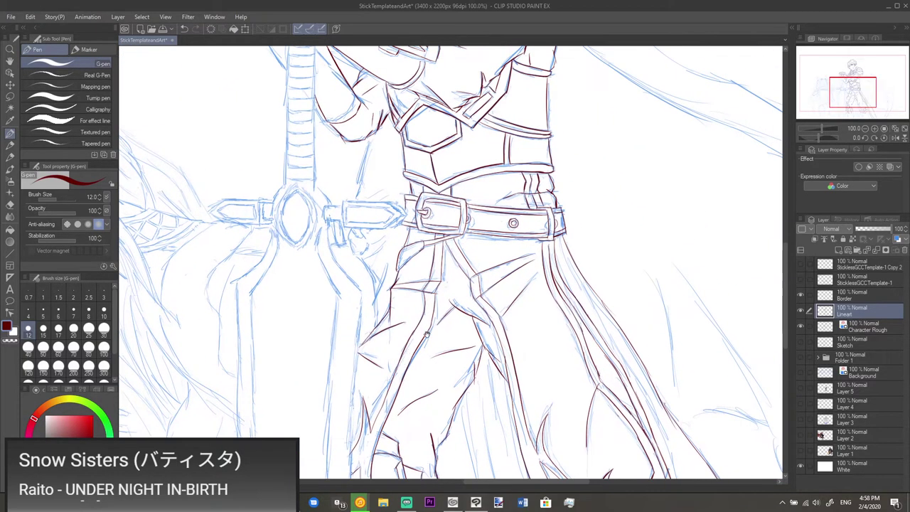
pyautogui.moveTo(422, 316); pyautogui.dragTo(436, 385)
pyautogui.moveTo(438, 297); pyautogui.dragTo(403, 389)
pyautogui.moveTo(575, 328); pyautogui.dragTo(434, 365)
pyautogui.scroll(-1, 466, 402)
pyautogui.moveTo(466, 402); pyautogui.dragTo(431, 276)
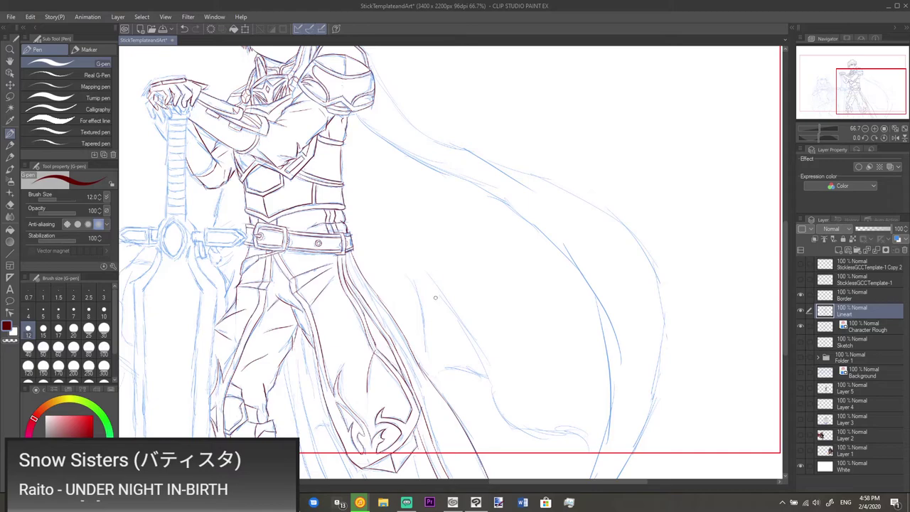
pyautogui.moveTo(421, 355); pyautogui.dragTo(443, 234)
pyautogui.scroll(1, 389, 340)
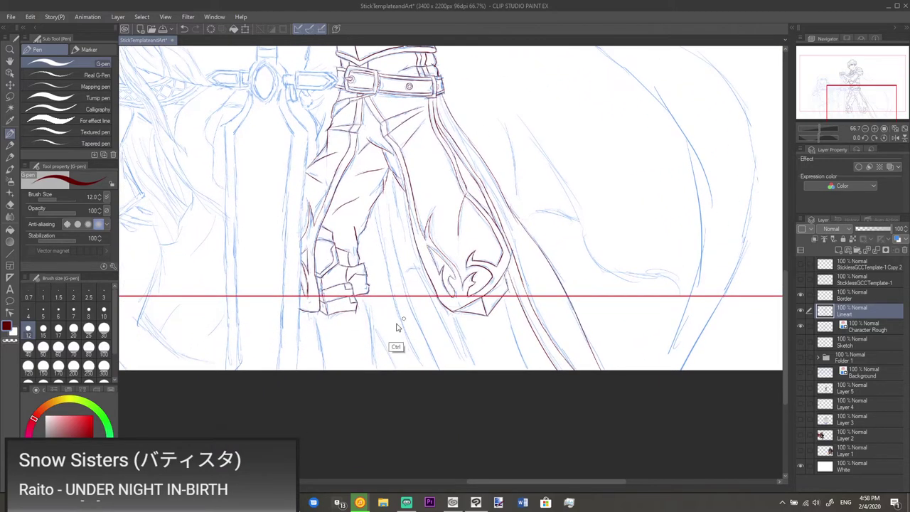
# - Ink the shin outlines of both legs from beneath the knee armour down to the canvas's lower edge
pyautogui.moveTo(356, 261)
pyautogui.mouseDown()
pyautogui.moveTo(384, 338)
pyautogui.moveTo(387, 404)
pyautogui.mouseUp()
pyautogui.hotkey('ctrl', 'z')
pyautogui.moveTo(366, 267); pyautogui.dragTo(384, 377)
pyautogui.moveTo(578, 264); pyautogui.dragTo(608, 379)
pyautogui.hotkey('ctrl', 'z')
pyautogui.moveTo(580, 264); pyautogui.dragTo(616, 379)
pyautogui.hotkey('ctrl', 'z')
pyautogui.moveTo(578, 261); pyautogui.dragTo(618, 379)
pyautogui.moveTo(503, 290); pyautogui.dragTo(536, 395)
pyautogui.hotkey('ctrl', 'z')
pyautogui.moveTo(503, 290); pyautogui.dragTo(537, 377)
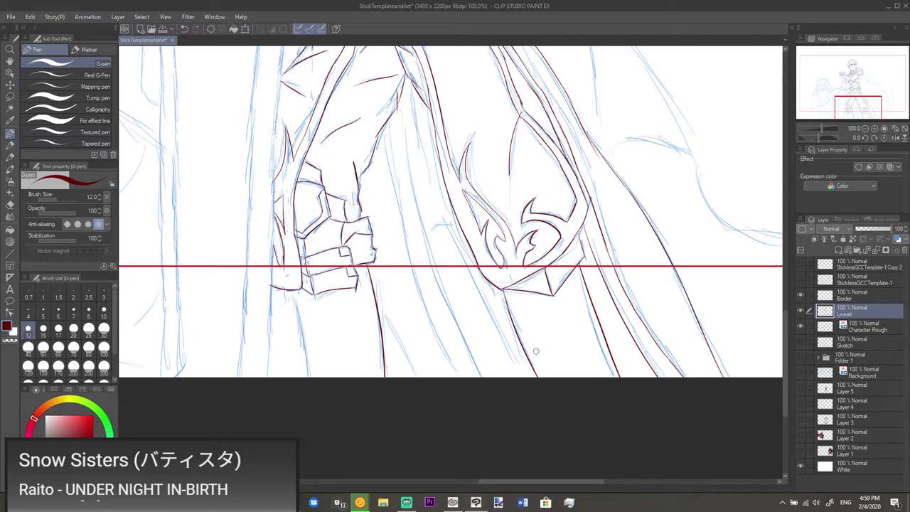
# - Show both SticklessGCCTemplate-1 layers to check the figure against the button layout, and hide them again
pyautogui.scroll(-4, 573, 313)
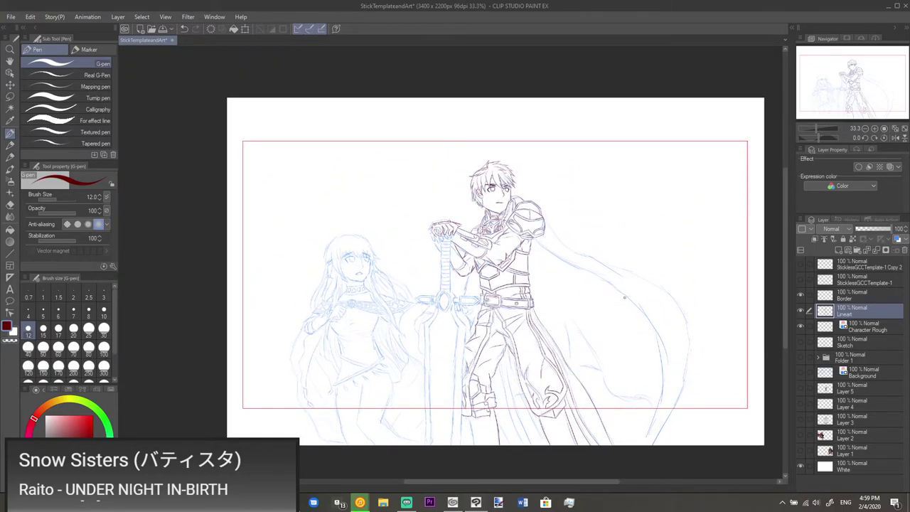
pyautogui.click(800, 263)
pyautogui.click(801, 278)
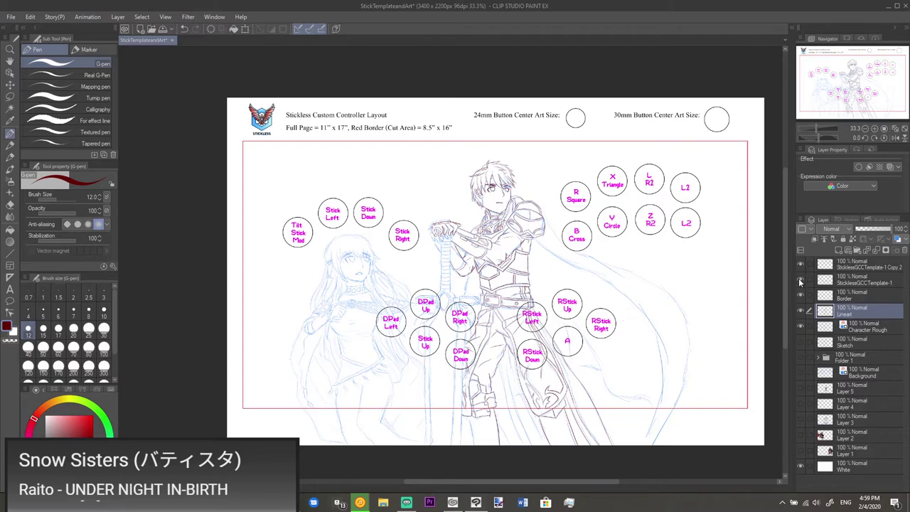
pyautogui.click(801, 280)
pyautogui.click(799, 264)
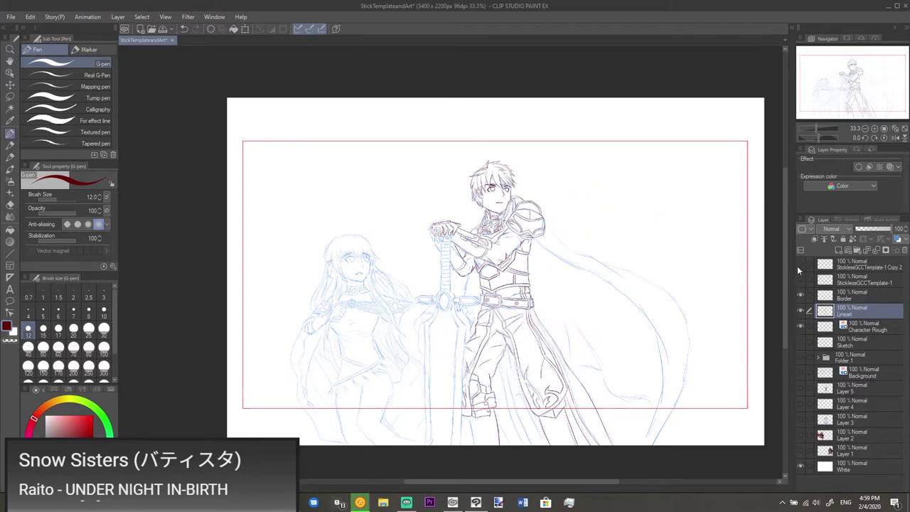
# - Ink the first stretch of the cape's upper edge from behind the shoulder armour and clean up where its strokes join
pyautogui.scroll(4, 498, 292)
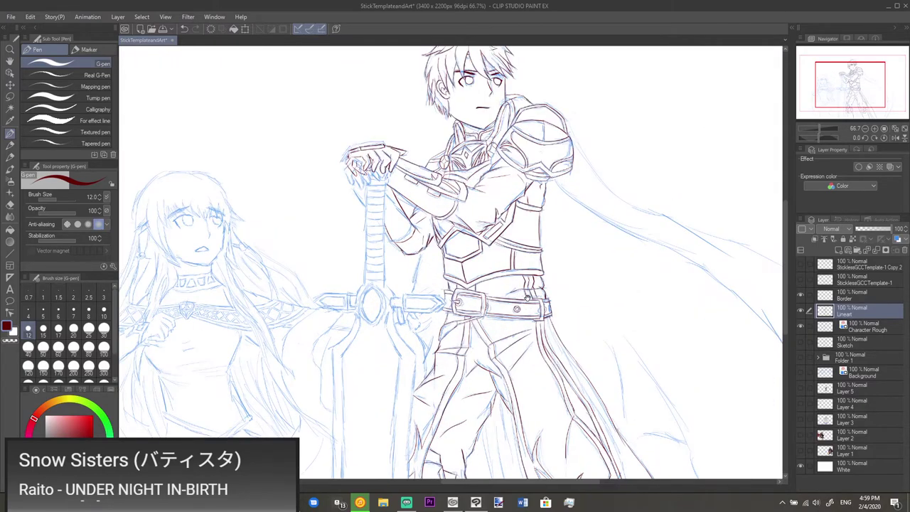
pyautogui.moveTo(514, 287); pyautogui.dragTo(505, 289)
pyautogui.moveTo(520, 358)
pyautogui.mouseDown()
pyautogui.moveTo(532, 289)
pyautogui.moveTo(506, 347)
pyautogui.moveTo(519, 341)
pyautogui.mouseUp()
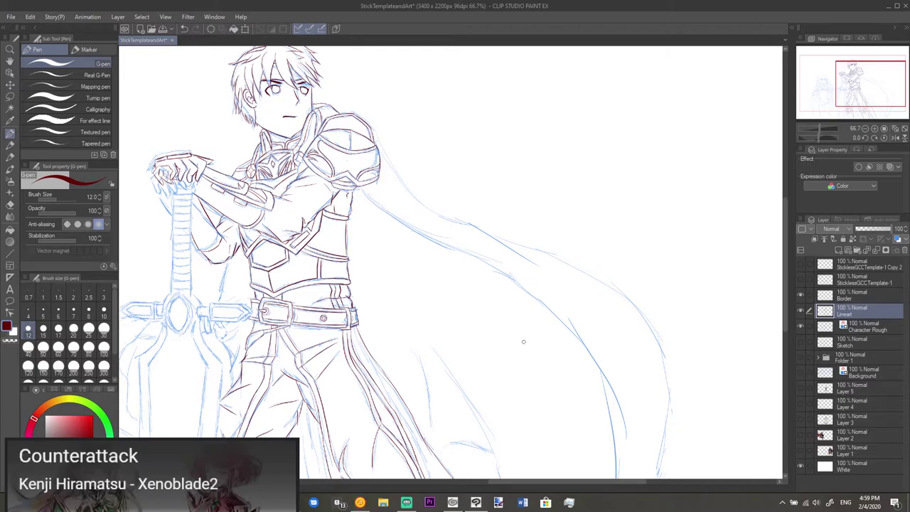
pyautogui.scroll(-1, 505, 349)
pyautogui.moveTo(504, 377); pyautogui.dragTo(504, 322)
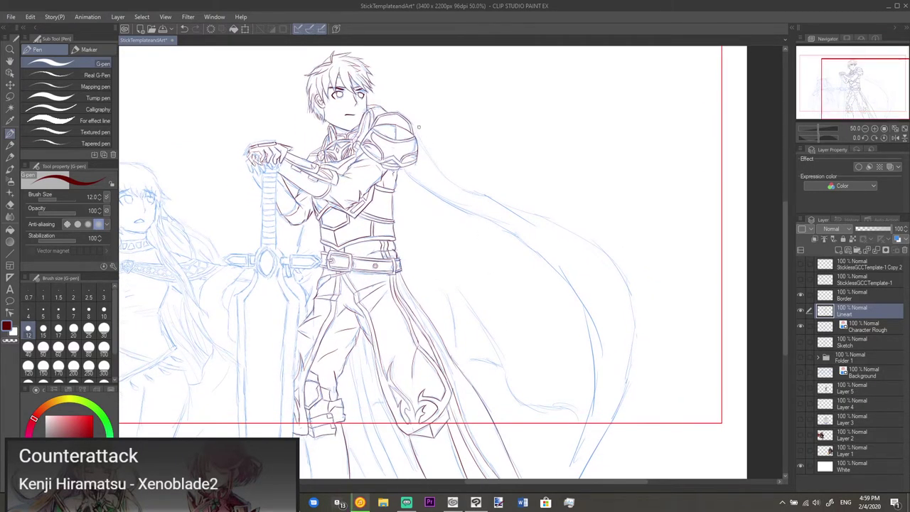
pyautogui.moveTo(416, 134); pyautogui.dragTo(481, 193)
pyautogui.hotkey('ctrl', 'z')
pyautogui.moveTo(416, 134)
pyautogui.mouseDown()
pyautogui.moveTo(436, 165)
pyautogui.moveTo(533, 233)
pyautogui.mouseUp()
pyautogui.hotkey('ctrl', 'z')
pyautogui.moveTo(481, 191); pyautogui.dragTo(524, 220)
pyautogui.press('e')
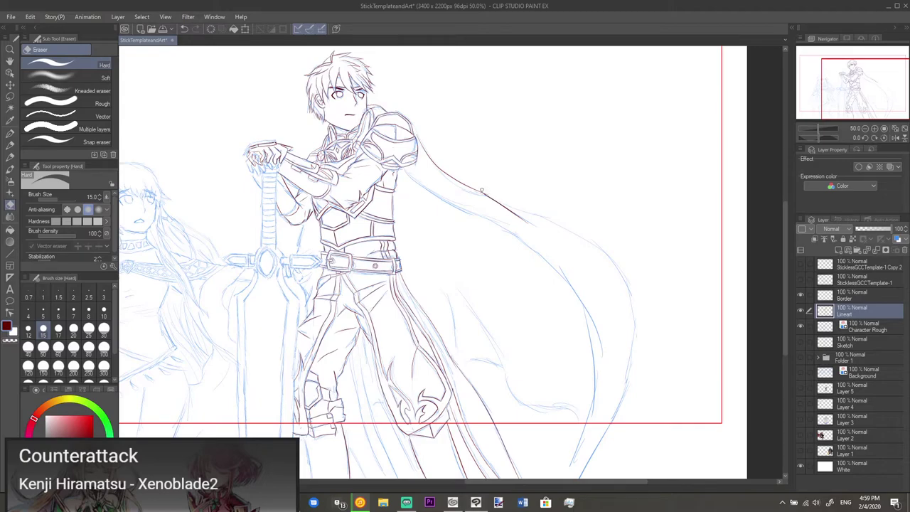
pyautogui.press('p')
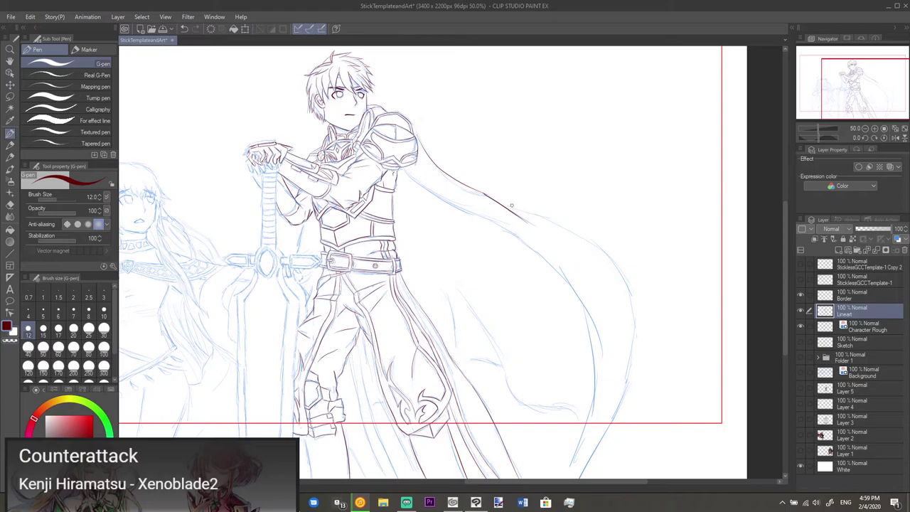
pyautogui.press('e')
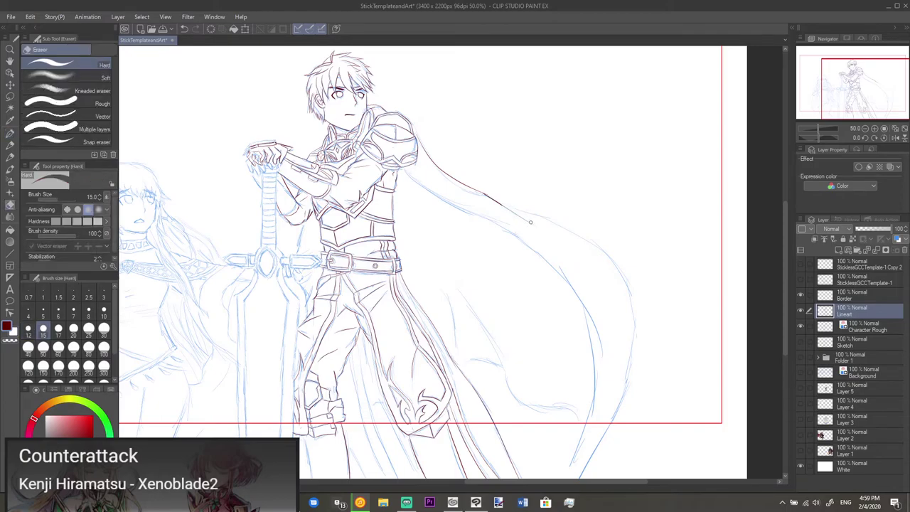
pyautogui.press('p')
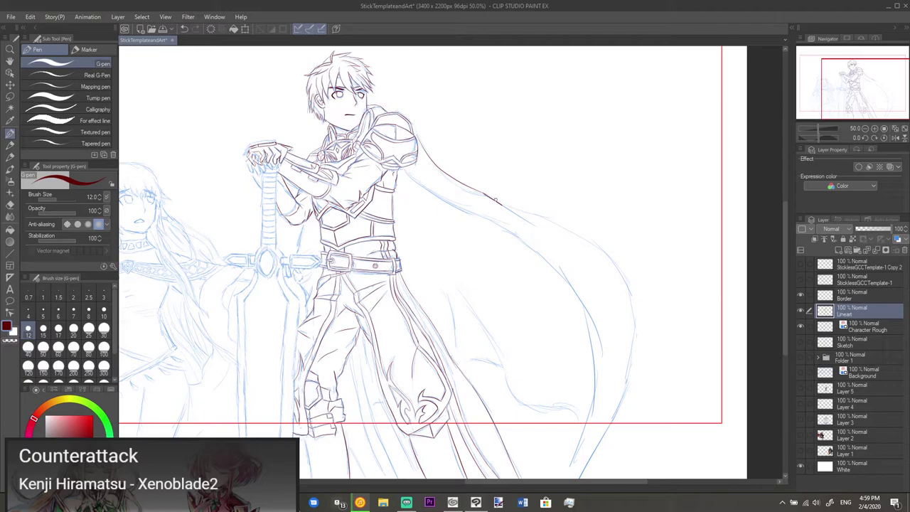
# - Ink the cape's long outer edge and the inner edge beneath it, both sweeping down to the canvas's lower edge
pyautogui.moveTo(501, 204)
pyautogui.mouseDown()
pyautogui.moveTo(601, 255)
pyautogui.moveTo(628, 289)
pyautogui.moveTo(638, 348)
pyautogui.moveTo(582, 470)
pyautogui.mouseUp()
pyautogui.moveTo(570, 379); pyautogui.dragTo(632, 241)
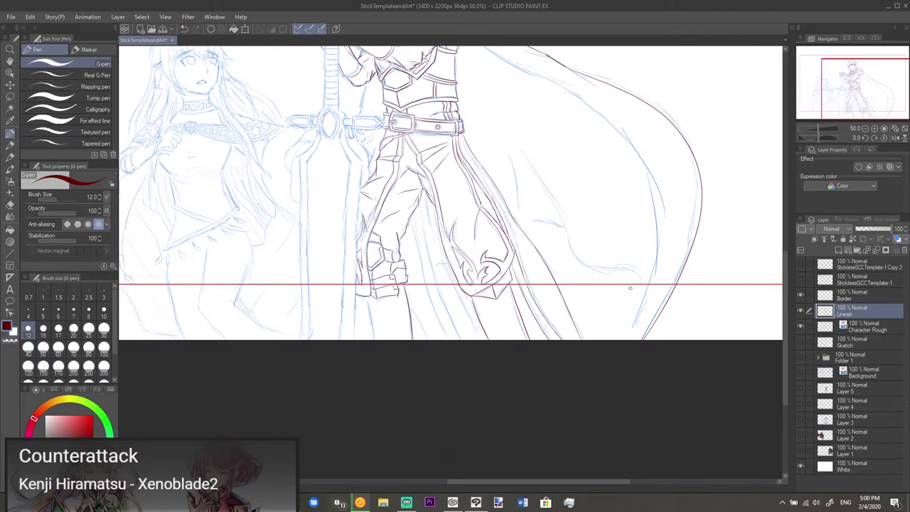
pyautogui.moveTo(654, 273); pyautogui.dragTo(590, 359)
pyautogui.moveTo(400, 111)
pyautogui.mouseDown()
pyautogui.moveTo(564, 212)
pyautogui.moveTo(613, 261)
pyautogui.moveTo(617, 331)
pyautogui.mouseUp()
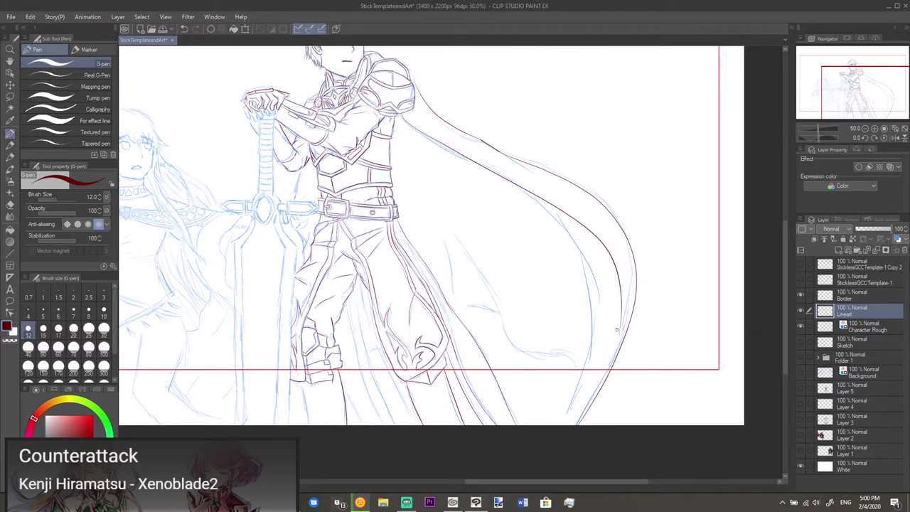
pyautogui.hotkey('ctrl', 'z')
pyautogui.moveTo(403, 116)
pyautogui.mouseDown()
pyautogui.moveTo(520, 189)
pyautogui.moveTo(562, 226)
pyautogui.moveTo(588, 271)
pyautogui.moveTo(587, 373)
pyautogui.moveTo(558, 447)
pyautogui.mouseUp()
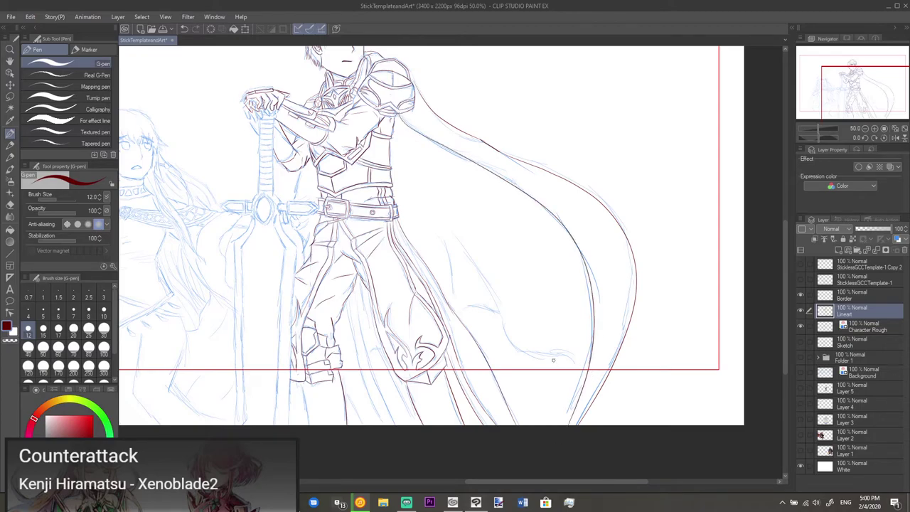
# - Ink the curling lower hem of the cape inward from its inner edge, with a vertical fold rising from the curl
pyautogui.moveTo(589, 357); pyautogui.dragTo(554, 357)
pyautogui.moveTo(549, 359); pyautogui.dragTo(546, 325)
pyautogui.moveTo(545, 241); pyautogui.dragTo(549, 311)
pyautogui.hotkey('ctrl', 'z')
pyautogui.hotkey('ctrl', 'z')
pyautogui.moveTo(557, 362)
pyautogui.mouseDown()
pyautogui.moveTo(542, 363)
pyautogui.moveTo(535, 333)
pyautogui.mouseUp()
pyautogui.moveTo(544, 272)
pyautogui.mouseDown()
pyautogui.moveTo(536, 323)
pyautogui.moveTo(556, 291)
pyautogui.moveTo(542, 323)
pyautogui.mouseUp()
pyautogui.hotkey('ctrl', 'z')
pyautogui.hotkey('ctrl', 'z')
# - Continue the cape's wavy hem toward the legs and tidy the corner where it meets the next fold
pyautogui.moveTo(533, 323)
pyautogui.mouseDown()
pyautogui.moveTo(497, 342)
pyautogui.moveTo(508, 325)
pyautogui.moveTo(487, 321)
pyautogui.moveTo(477, 263)
pyautogui.moveTo(461, 245)
pyautogui.moveTo(489, 313)
pyautogui.mouseUp()
pyautogui.hotkey('ctrl', 'z')
pyautogui.hotkey('ctrl', 'z')
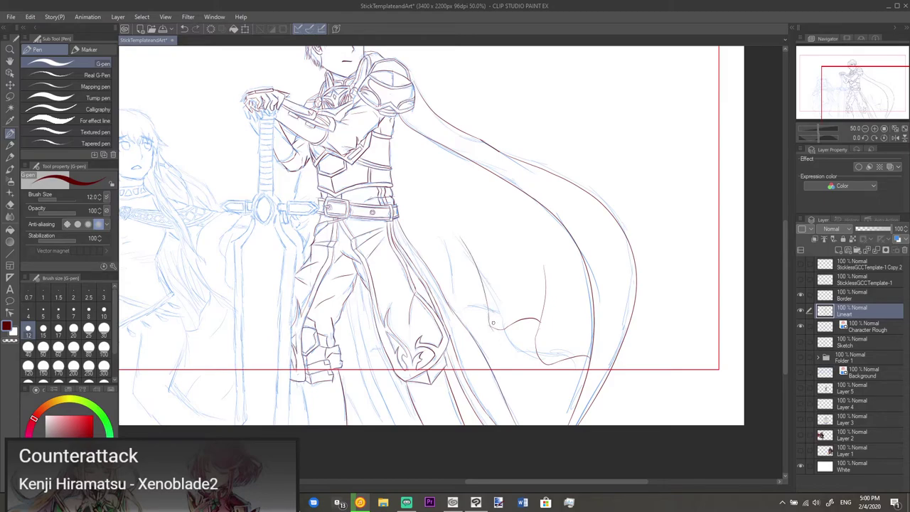
pyautogui.press('e')
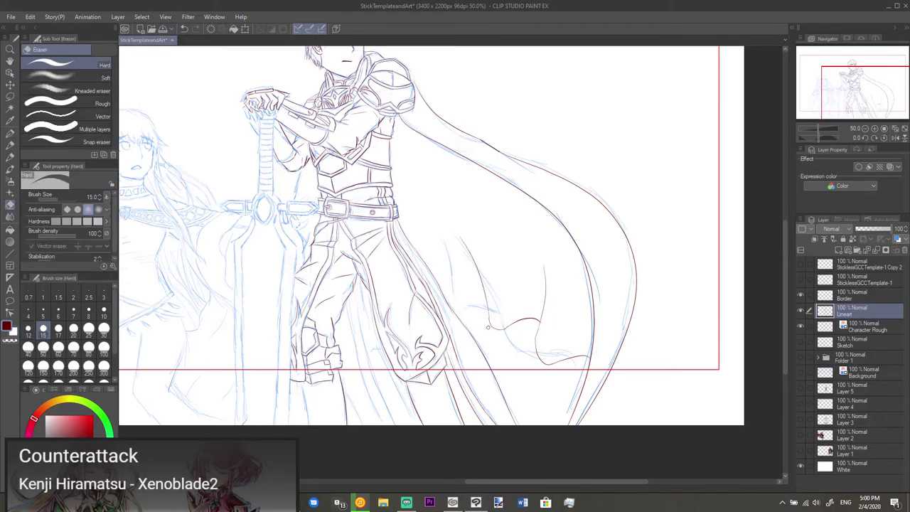
pyautogui.press('p')
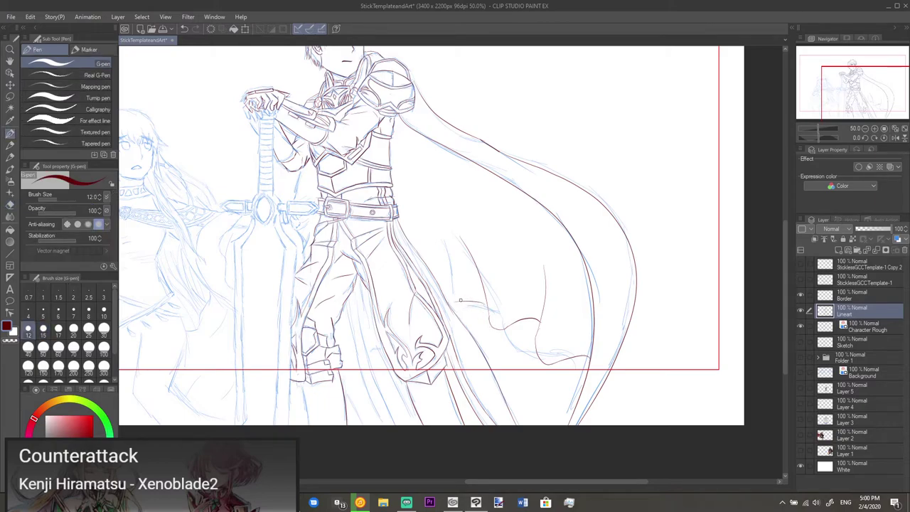
# - Ink the inner cape folds running down beside the waist and the right-hand trouser leg
pyautogui.moveTo(433, 241); pyautogui.dragTo(443, 287)
pyautogui.moveTo(412, 162); pyautogui.dragTo(453, 214)
pyautogui.press('e')
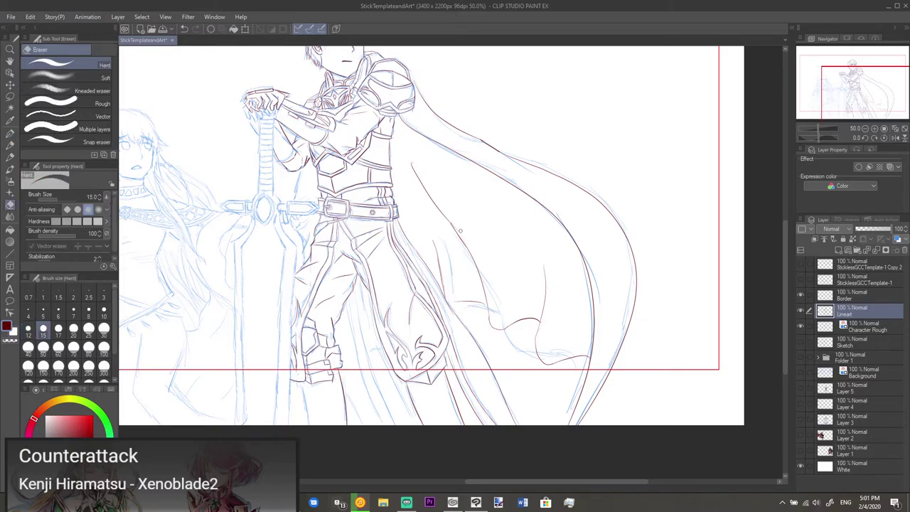
pyautogui.press('p')
pyautogui.moveTo(402, 195)
pyautogui.mouseDown()
pyautogui.moveTo(435, 238)
pyautogui.moveTo(436, 257)
pyautogui.mouseUp()
# - Ink the long fold across the middle of the cape and smooth its join with the vertical hem fold
pyautogui.moveTo(473, 193)
pyautogui.mouseDown()
pyautogui.moveTo(540, 255)
pyautogui.moveTo(534, 243)
pyautogui.moveTo(546, 269)
pyautogui.mouseUp()
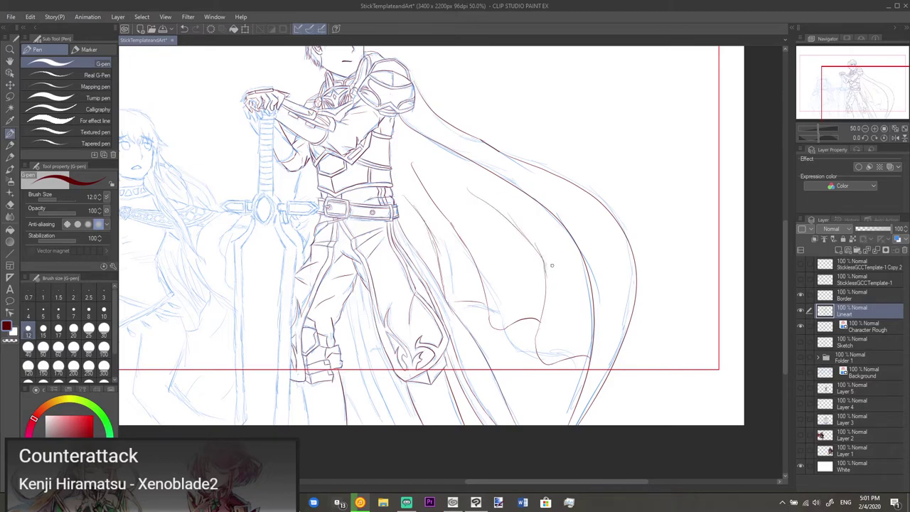
pyautogui.press('e')
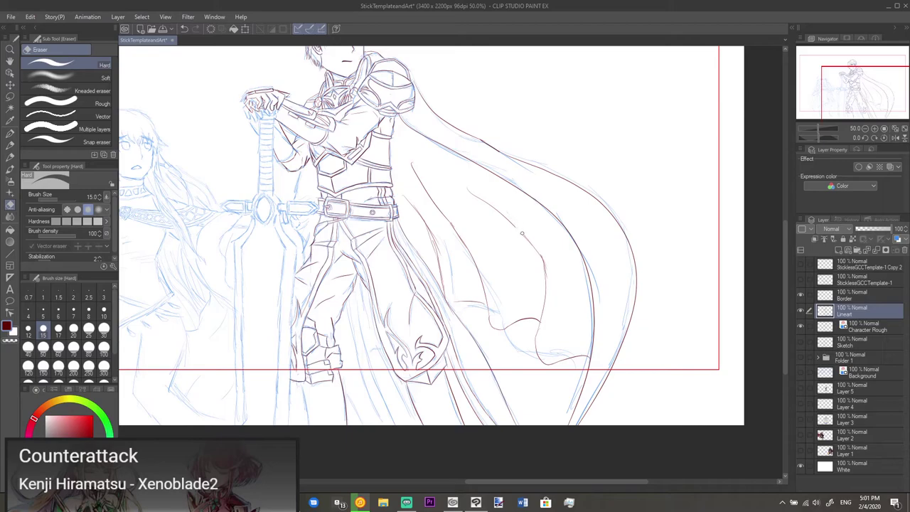
pyautogui.press('p')
pyautogui.moveTo(513, 223); pyautogui.dragTo(540, 258)
pyautogui.press('e')
pyautogui.press('p')
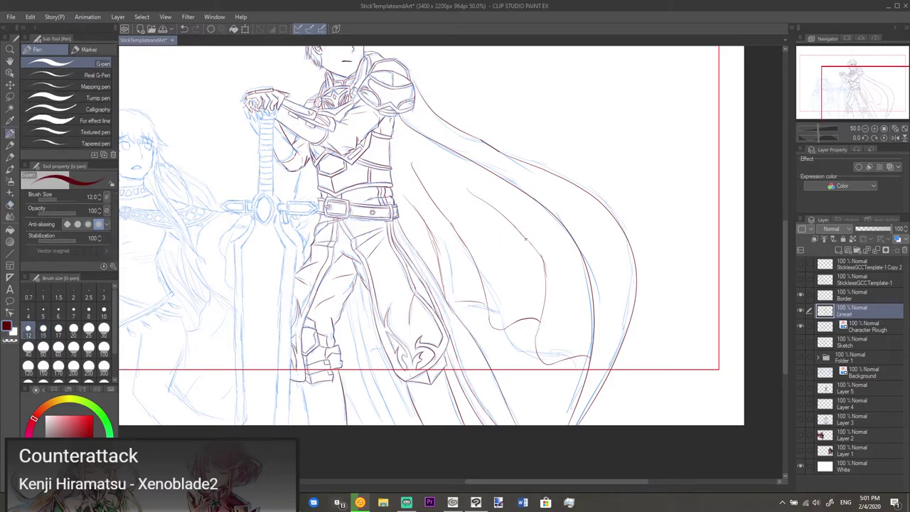
pyautogui.press('e')
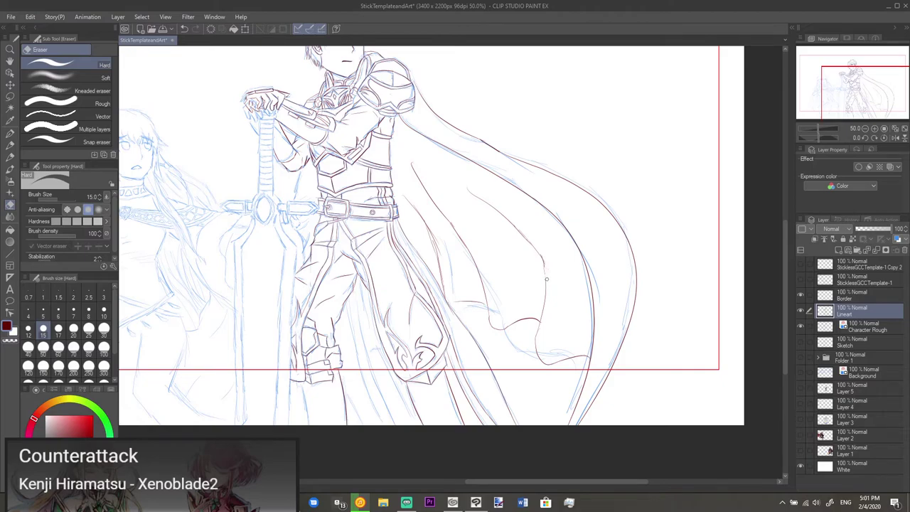
pyautogui.press('p')
pyautogui.moveTo(545, 267); pyautogui.dragTo(546, 277)
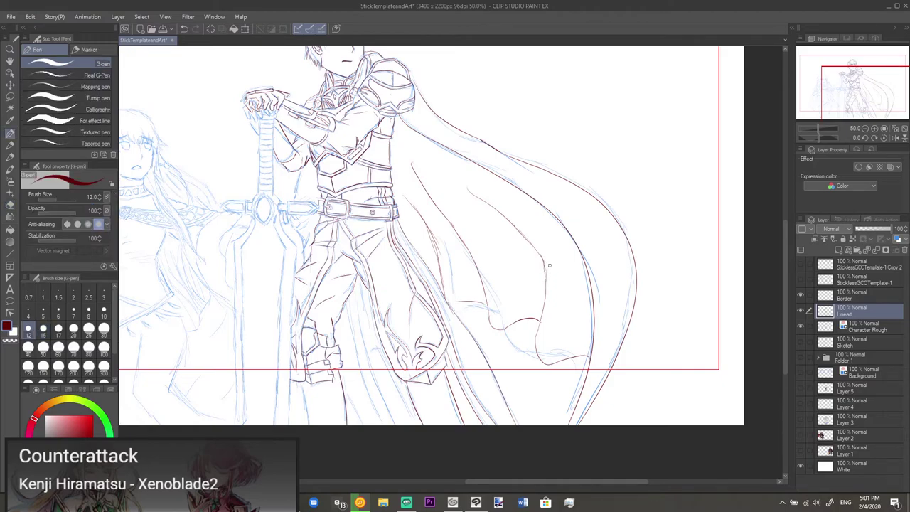
# - Ink the cape line behind the right-hand leg, from the crotch down past the knee to the canvas's lower edge
pyautogui.moveTo(465, 270); pyautogui.dragTo(505, 278)
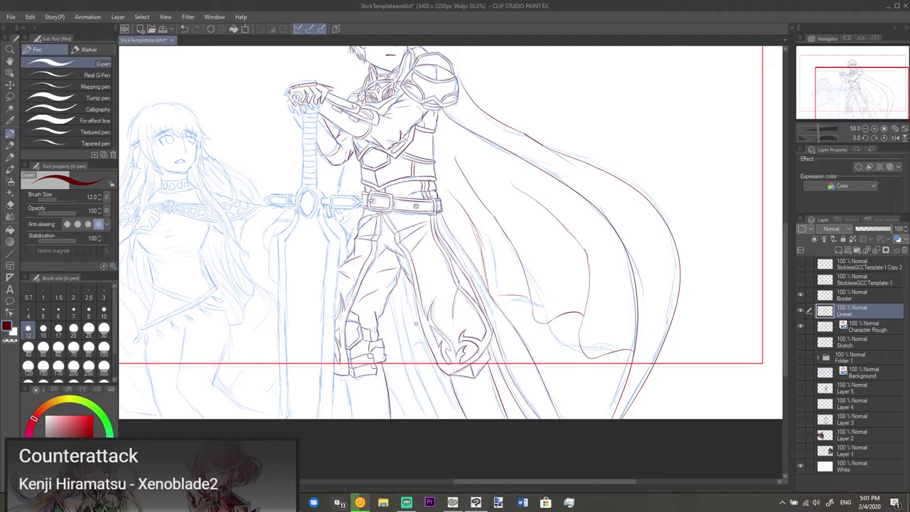
pyautogui.scroll(1, 415, 324)
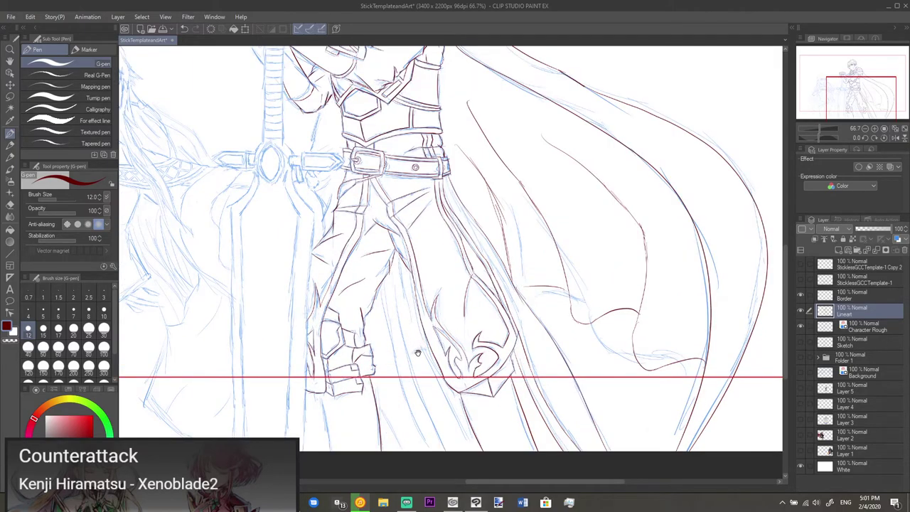
pyautogui.moveTo(418, 355); pyautogui.dragTo(424, 310)
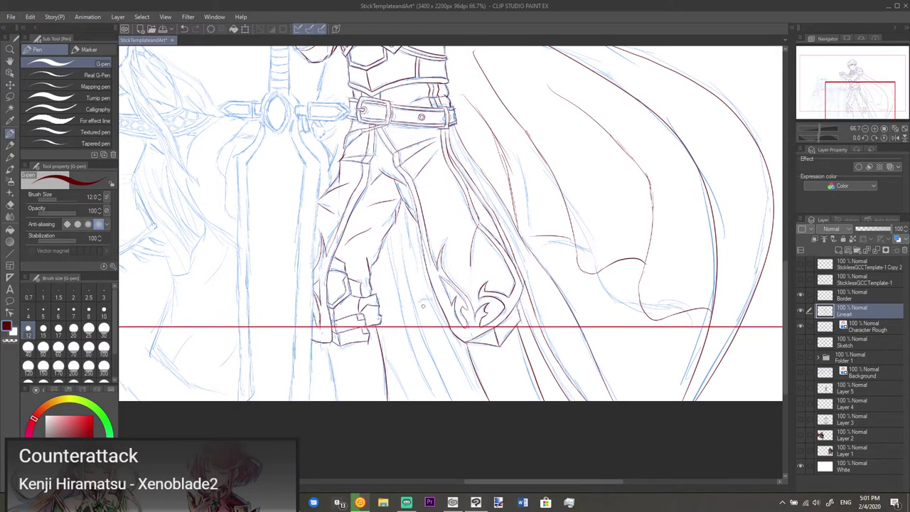
pyautogui.moveTo(395, 226); pyautogui.dragTo(440, 398)
pyautogui.hotkey('ctrl', 'z')
pyautogui.moveTo(417, 226)
pyautogui.mouseDown()
pyautogui.moveTo(438, 330)
pyautogui.moveTo(469, 400)
pyautogui.mouseUp()
pyautogui.hotkey('ctrl', 'z')
pyautogui.moveTo(417, 224)
pyautogui.mouseDown()
pyautogui.moveTo(447, 345)
pyautogui.moveTo(475, 403)
pyautogui.mouseUp()
pyautogui.hotkey('ctrl', 'z')
pyautogui.moveTo(408, 244); pyautogui.dragTo(474, 401)
pyautogui.moveTo(457, 338); pyautogui.dragTo(473, 373)
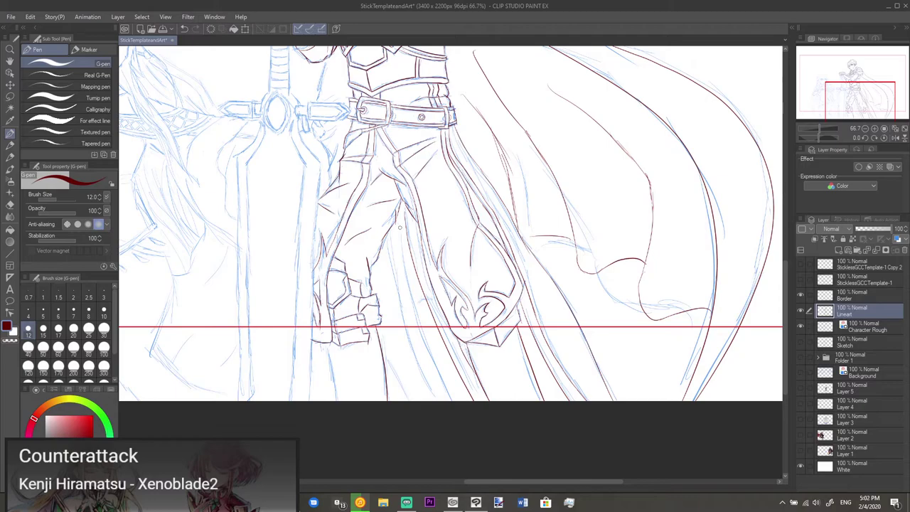
# - Ink the remaining cape folds between the legs and the outer edge of the left-hand shin
pyautogui.moveTo(396, 225)
pyautogui.mouseDown()
pyautogui.moveTo(412, 322)
pyautogui.moveTo(442, 399)
pyautogui.mouseUp()
pyautogui.hotkey('ctrl', 'z')
pyautogui.moveTo(396, 236); pyautogui.dragTo(448, 399)
pyautogui.hotkey('ctrl', 'z')
pyautogui.moveTo(400, 210)
pyautogui.mouseDown()
pyautogui.moveTo(420, 320)
pyautogui.moveTo(448, 376)
pyautogui.mouseUp()
pyautogui.moveTo(393, 226)
pyautogui.mouseDown()
pyautogui.moveTo(407, 330)
pyautogui.moveTo(441, 402)
pyautogui.mouseUp()
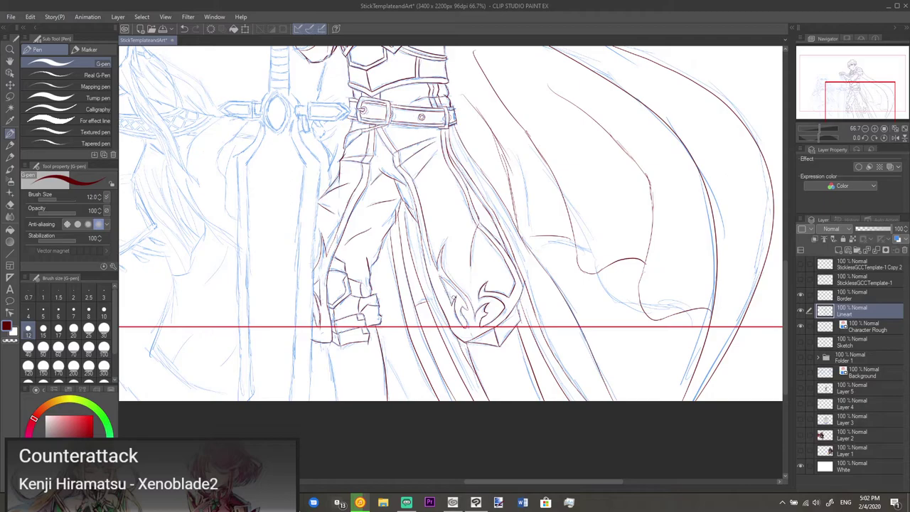
pyautogui.moveTo(394, 287); pyautogui.dragTo(460, 243)
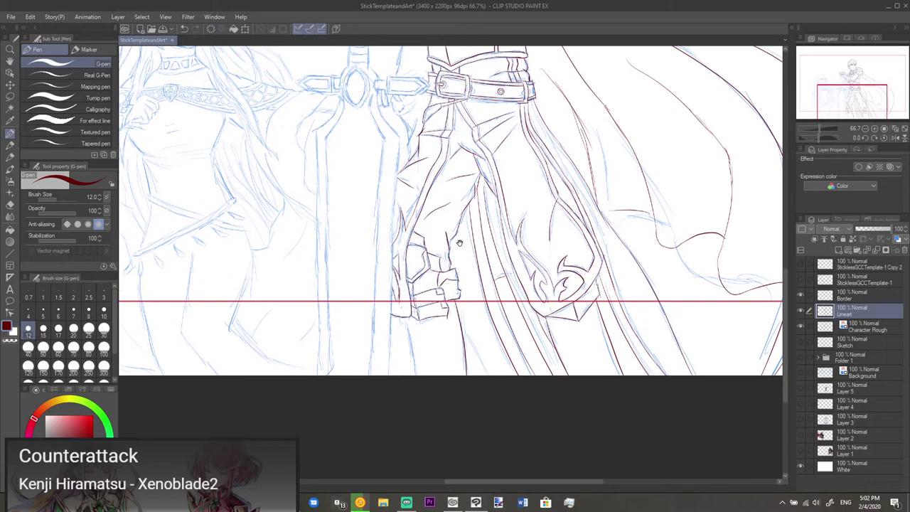
pyautogui.moveTo(404, 321); pyautogui.dragTo(417, 375)
# - Redraw the far arm's inner elbow curve higher beside the sword grip and erase the old diagonal forearm line
pyautogui.scroll(10, 427, 333)
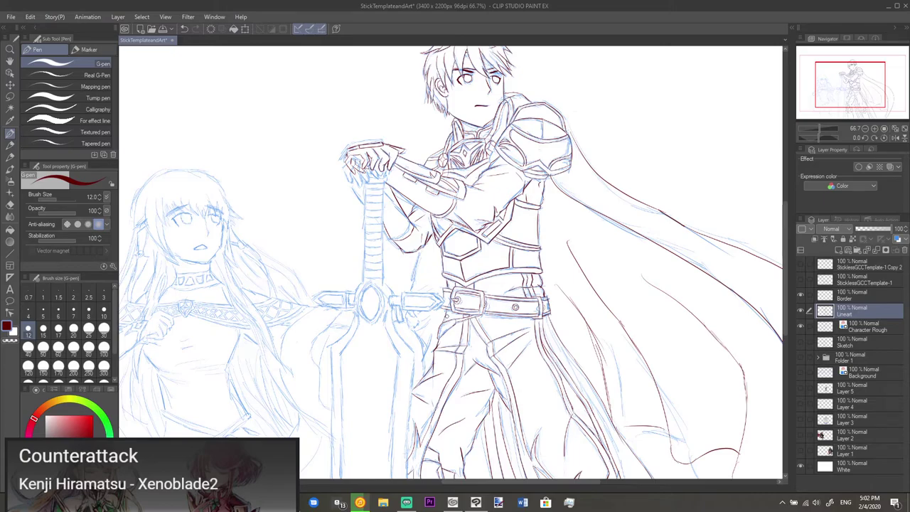
pyautogui.scroll(5, 434, 331)
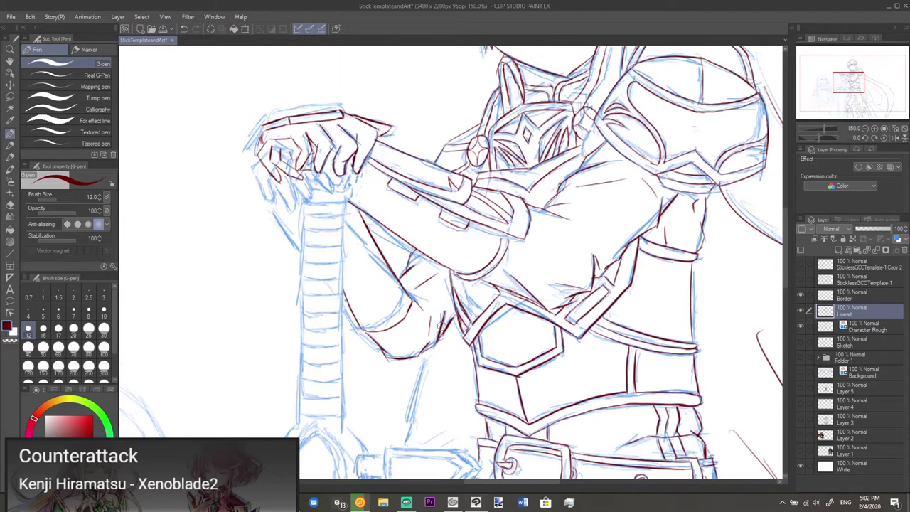
pyautogui.moveTo(433, 310); pyautogui.dragTo(452, 342)
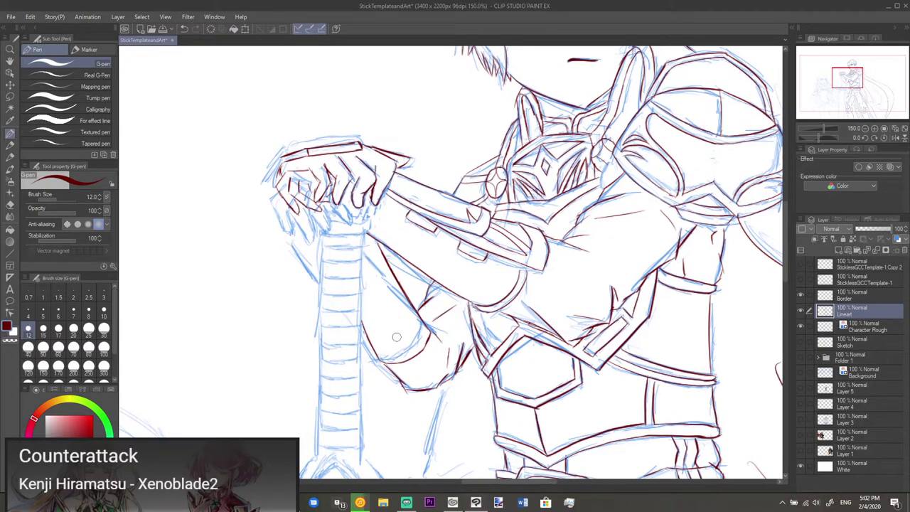
pyautogui.press('e')
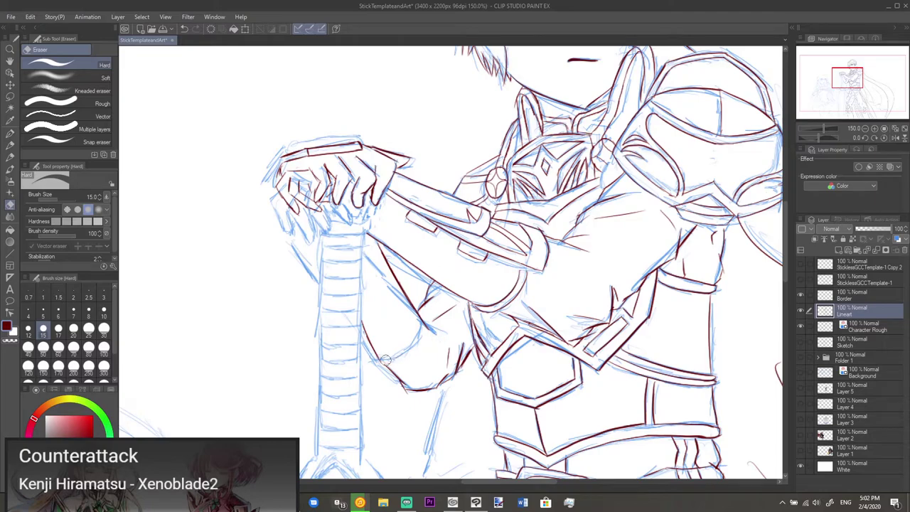
pyautogui.moveTo(364, 324); pyautogui.dragTo(373, 349)
pyautogui.press('p')
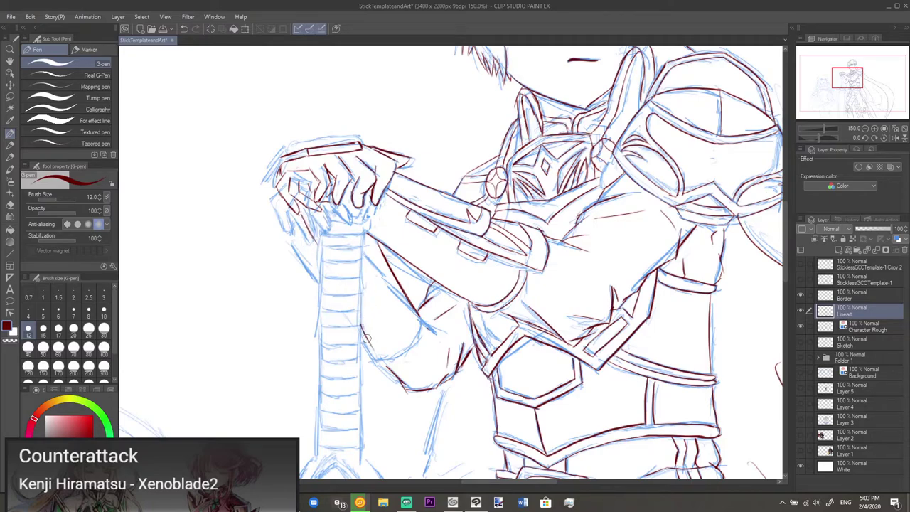
pyautogui.moveTo(361, 329)
pyautogui.mouseDown()
pyautogui.moveTo(390, 337)
pyautogui.moveTo(412, 324)
pyautogui.mouseUp()
pyautogui.press('e')
pyautogui.moveTo(393, 270)
pyautogui.mouseDown()
pyautogui.moveTo(379, 253)
pyautogui.moveTo(414, 304)
pyautogui.mouseUp()
pyautogui.press('p')
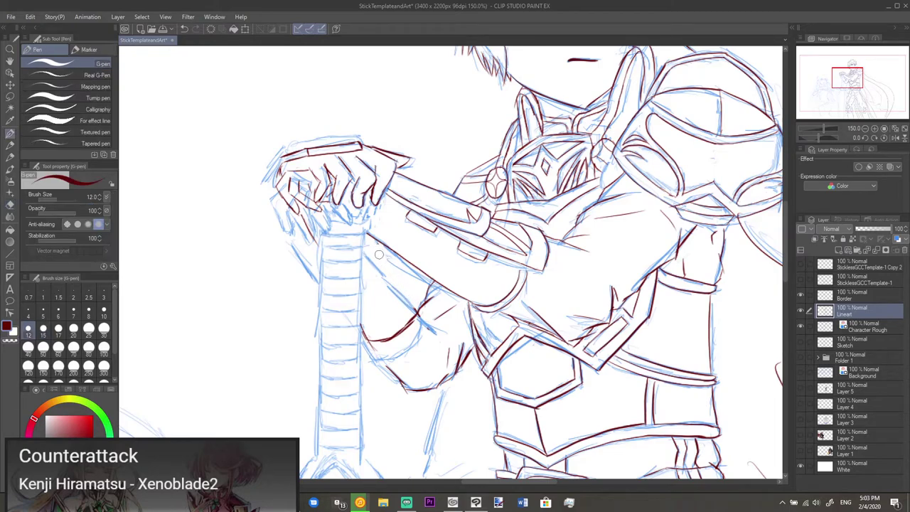
# - Ink the far forearm's diagonal line beside the sword grip and move the elbow's lower outline up toward the inner curve
pyautogui.moveTo(390, 274); pyautogui.dragTo(417, 305)
pyautogui.press('m')
pyautogui.moveTo(393, 387)
pyautogui.mouseDown()
pyautogui.moveTo(442, 399)
pyautogui.moveTo(476, 345)
pyautogui.moveTo(443, 331)
pyautogui.moveTo(394, 353)
pyautogui.moveTo(377, 371)
pyautogui.mouseUp()
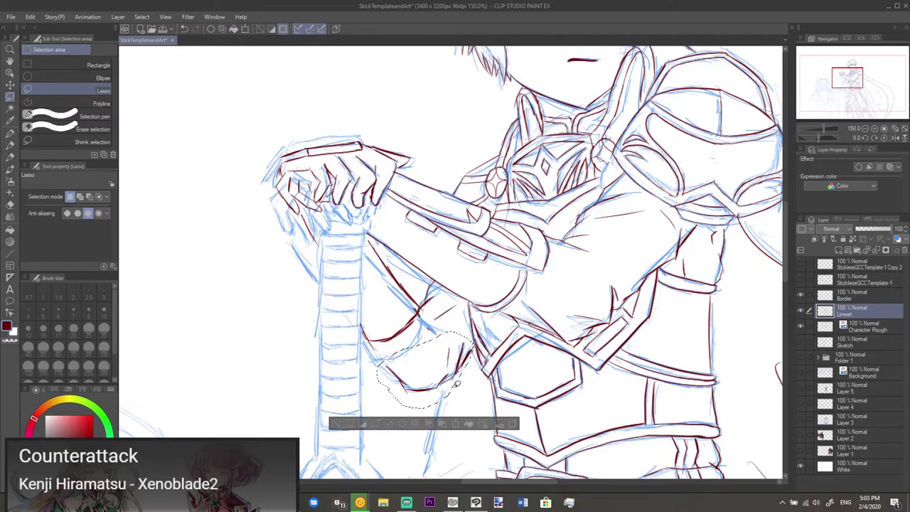
pyautogui.click(456, 424)
pyautogui.moveTo(450, 376); pyautogui.dragTo(439, 361)
pyautogui.moveTo(458, 321)
pyautogui.mouseDown()
pyautogui.moveTo(464, 328)
pyautogui.moveTo(450, 343)
pyautogui.moveTo(471, 332)
pyautogui.moveTo(439, 354)
pyautogui.mouseUp()
pyautogui.click(384, 411)
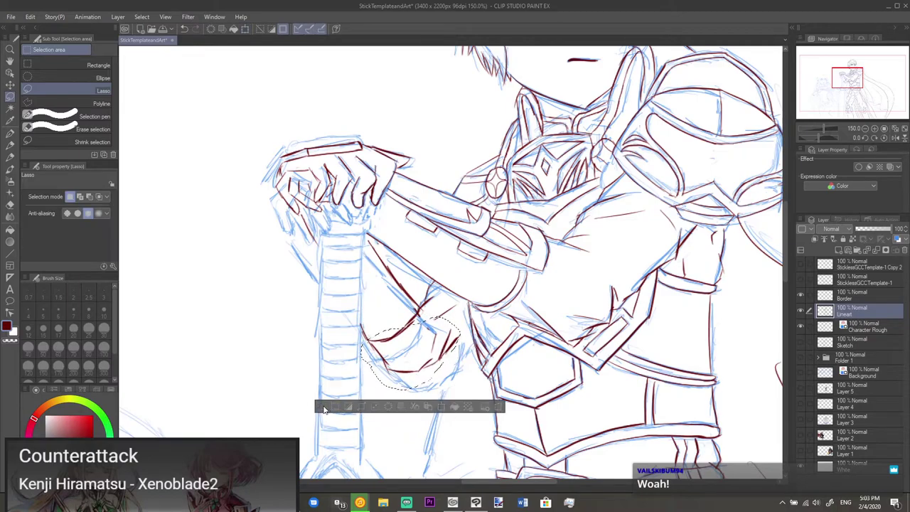
pyautogui.click(324, 407)
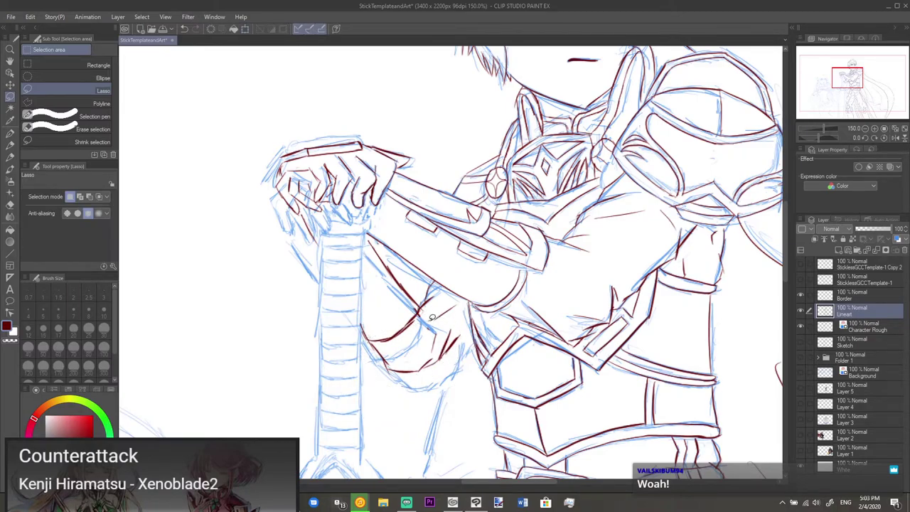
# - Move the small sleeve fold lines at the far inner elbow up against the near forearm
pyautogui.moveTo(435, 278); pyautogui.dragTo(456, 295)
pyautogui.moveTo(434, 323)
pyautogui.mouseDown()
pyautogui.moveTo(439, 303)
pyautogui.moveTo(461, 298)
pyautogui.moveTo(419, 321)
pyautogui.mouseUp()
pyautogui.click(475, 340)
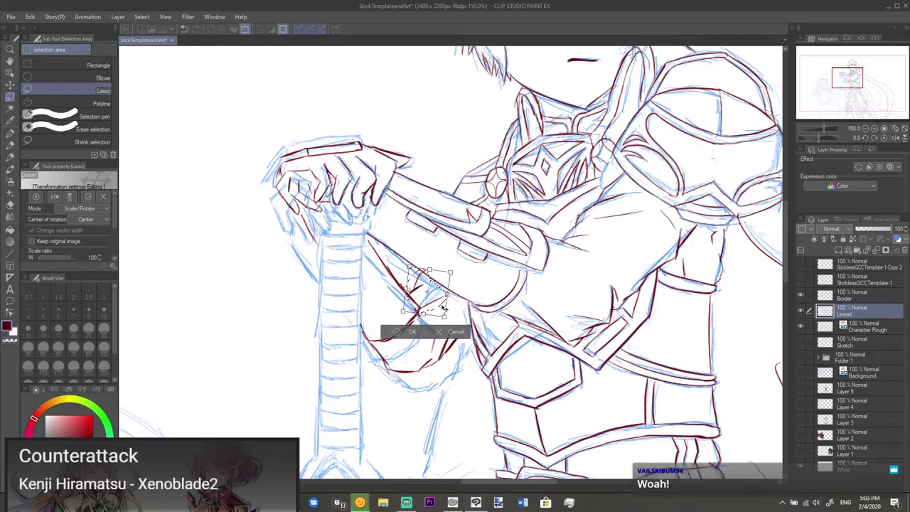
pyautogui.click(413, 331)
pyautogui.hotkey('ctrl', 'd')
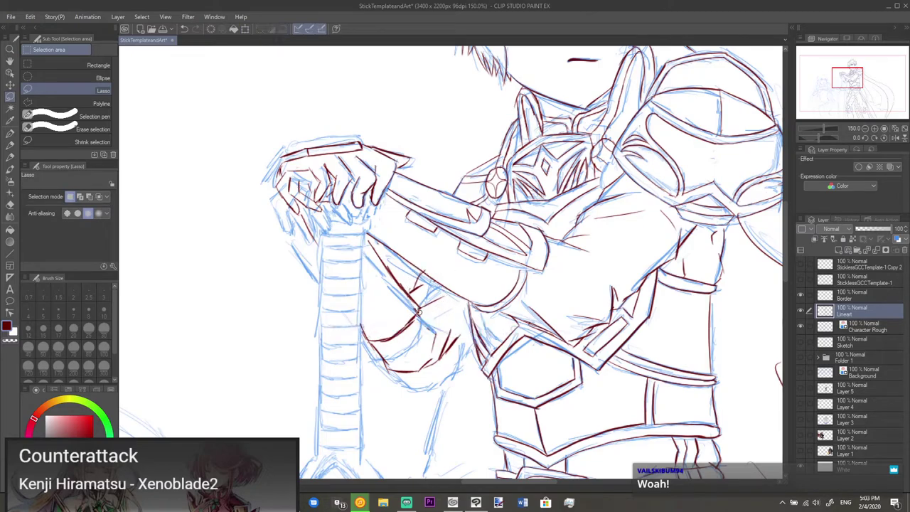
# - Extend the far elbow's outer outline up to the waist and ink a short sleeve fold beneath the near forearm
pyautogui.press('p')
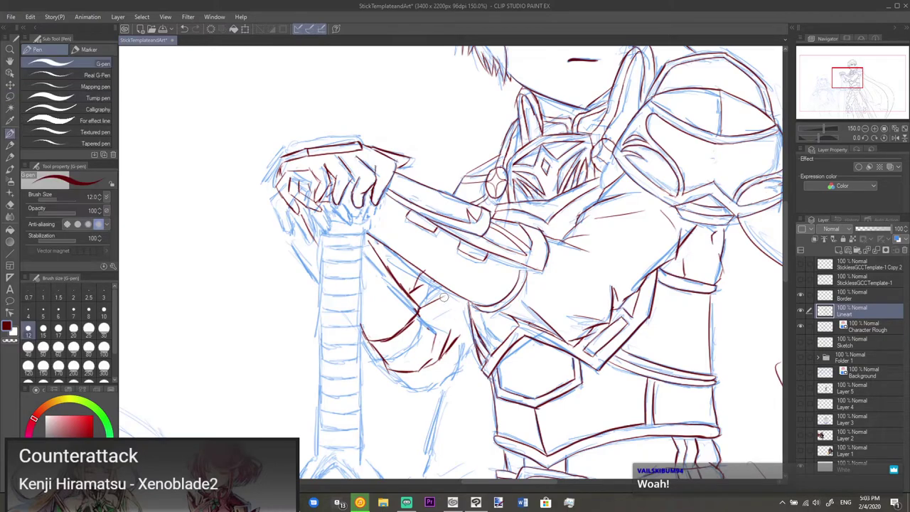
pyautogui.press('e')
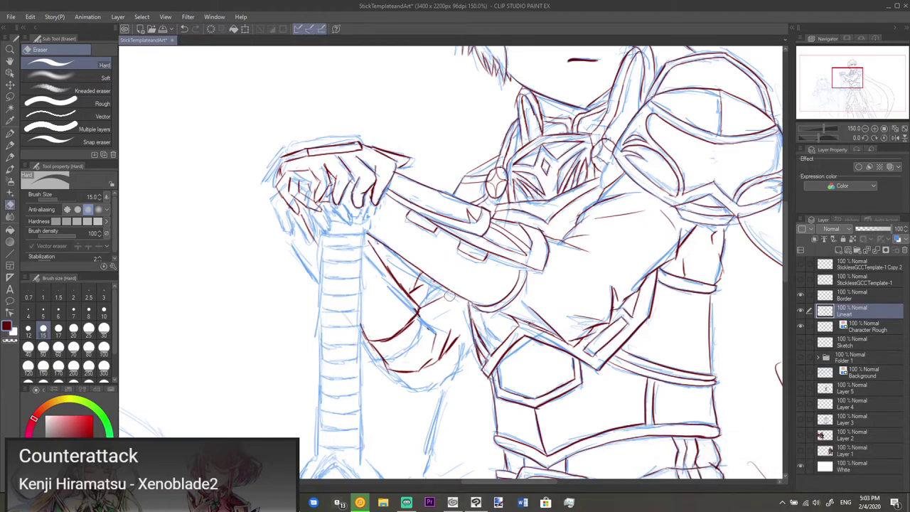
pyautogui.press('p')
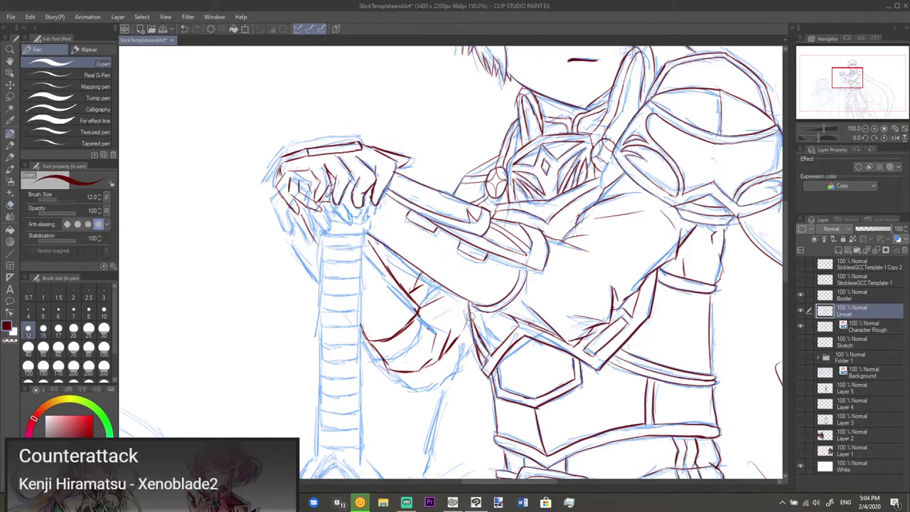
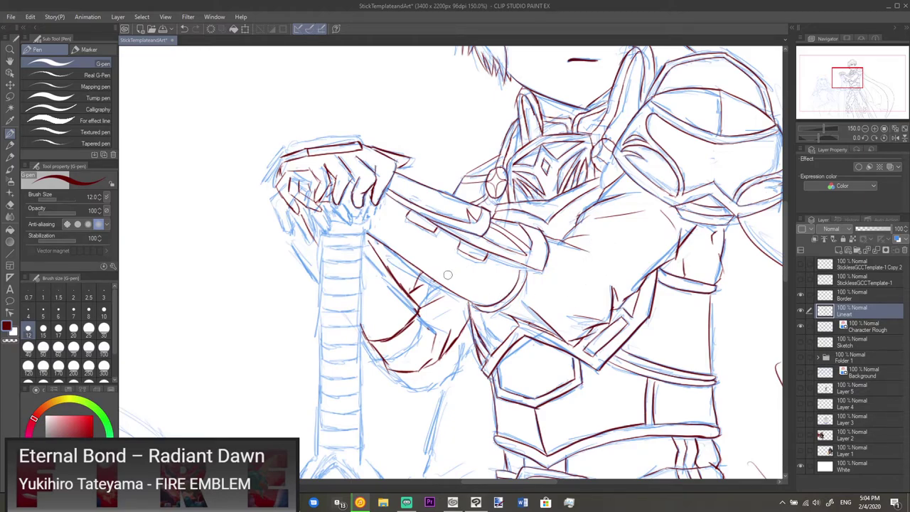
pyautogui.press('e')
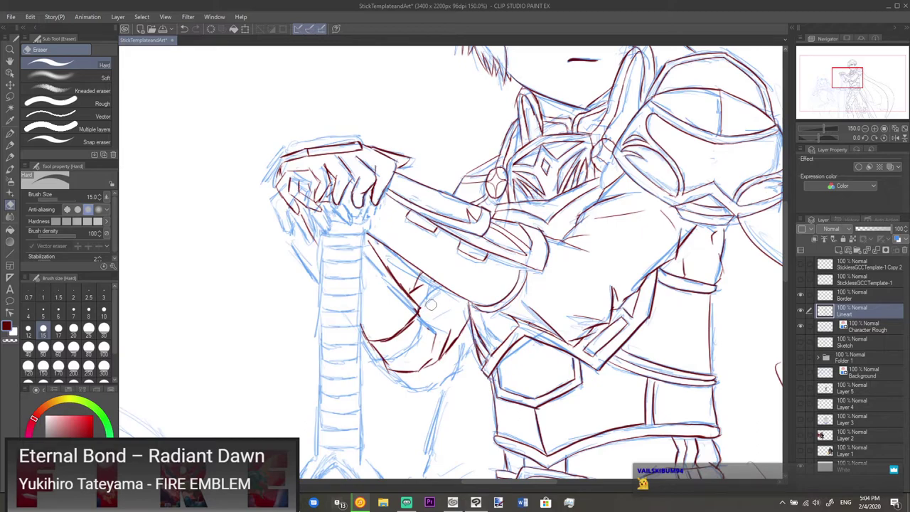
pyautogui.press('p')
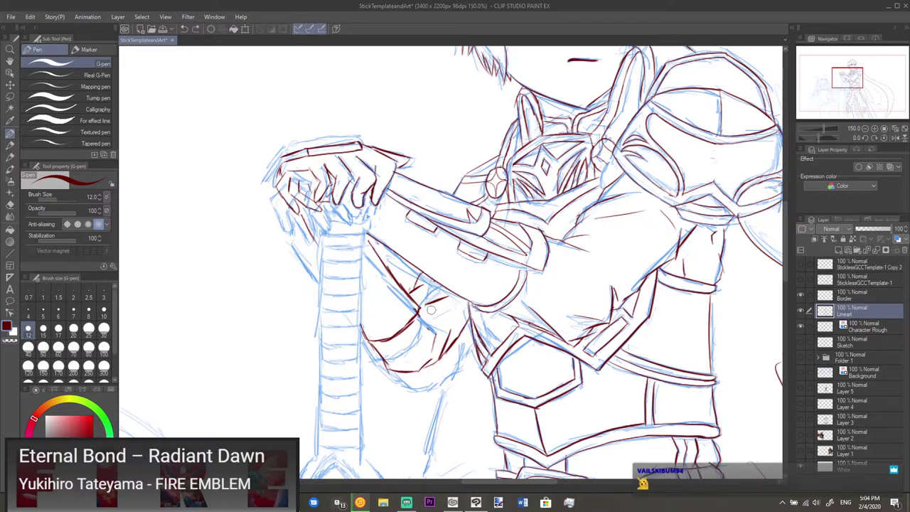
# - Ink the missing inner edge of the knee guard's left-hand flame ornament and clean up its line ends
pyautogui.hotkey('ctrl', '-')
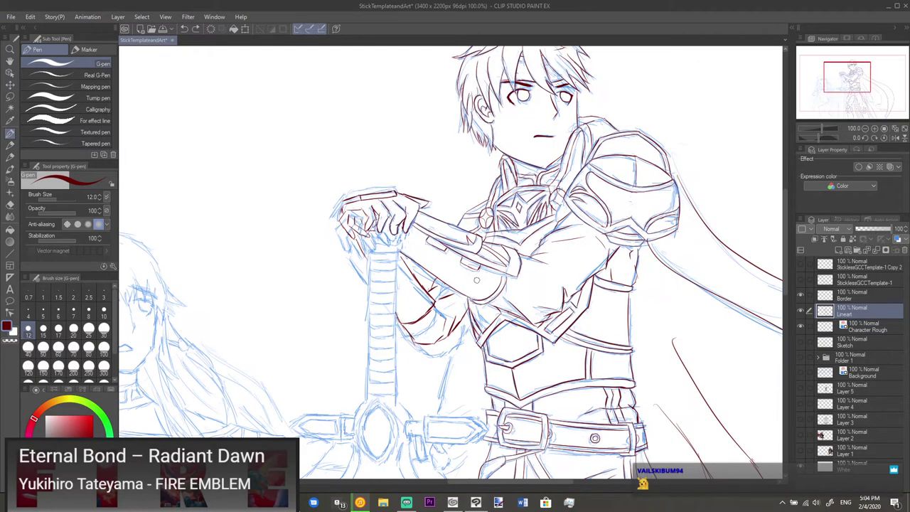
pyautogui.hotkey('ctrl', '-')
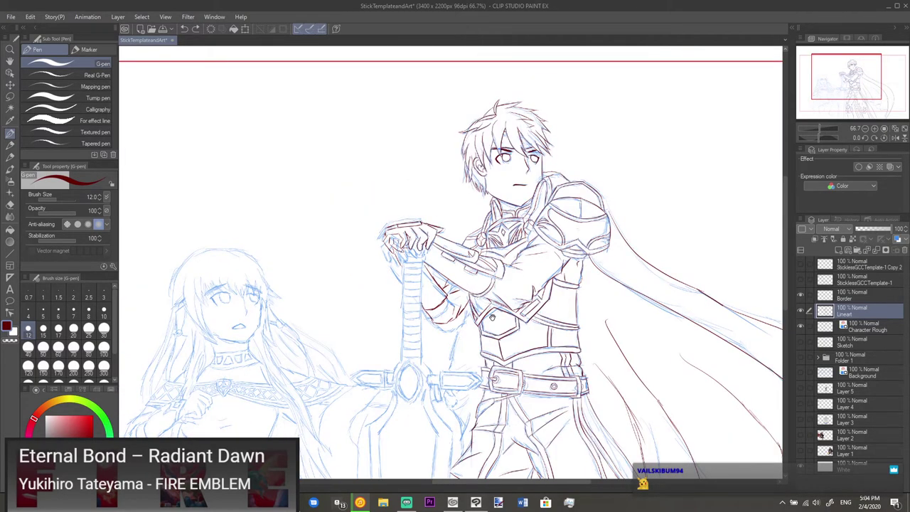
pyautogui.moveTo(493, 318); pyautogui.dragTo(429, 238)
pyautogui.moveTo(498, 363); pyautogui.dragTo(465, 264)
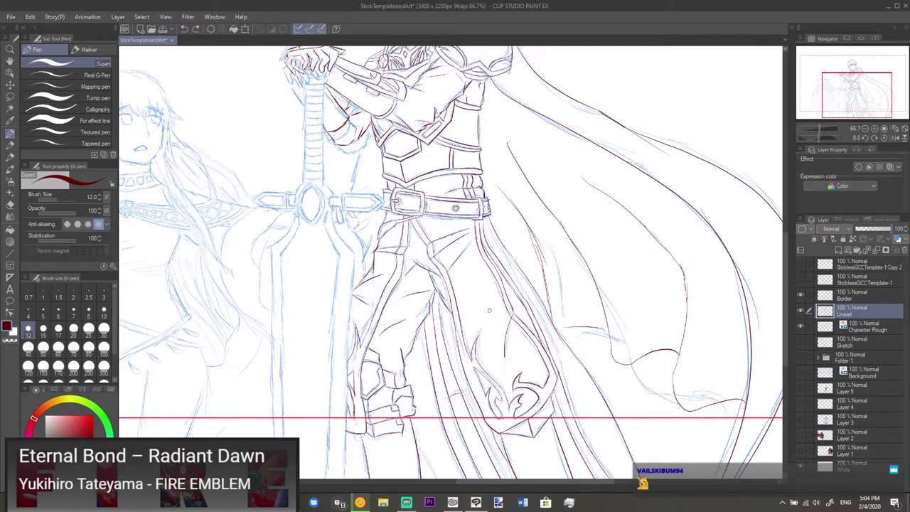
pyautogui.scroll(4, 561, 367)
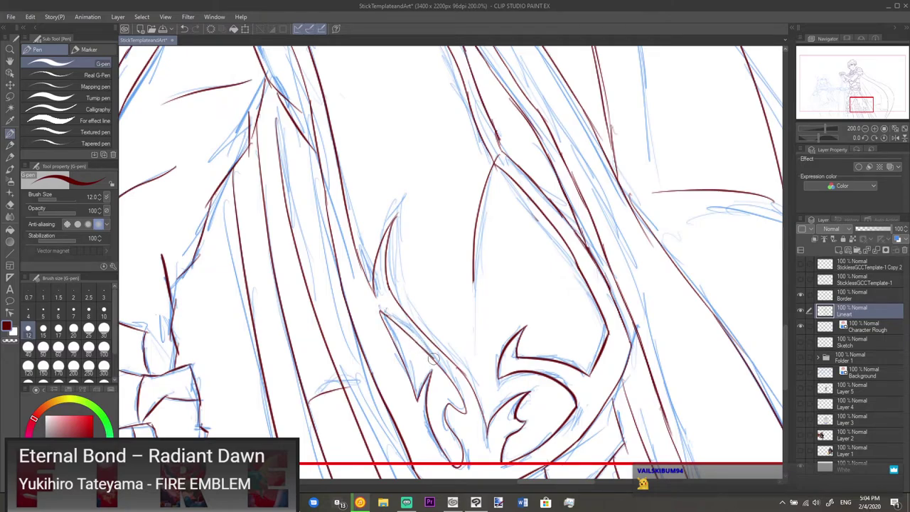
pyautogui.moveTo(436, 363); pyautogui.dragTo(462, 400)
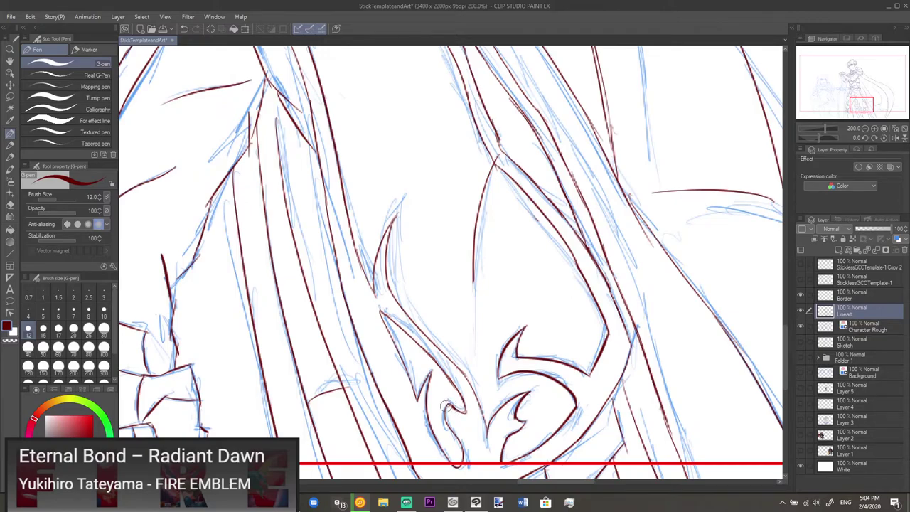
pyautogui.moveTo(447, 418); pyautogui.dragTo(463, 452)
pyautogui.press('e')
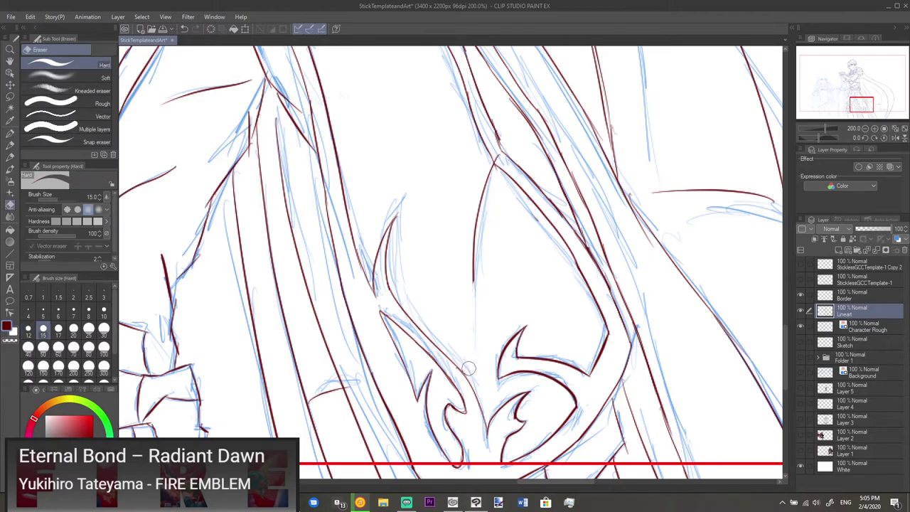
pyautogui.press('p')
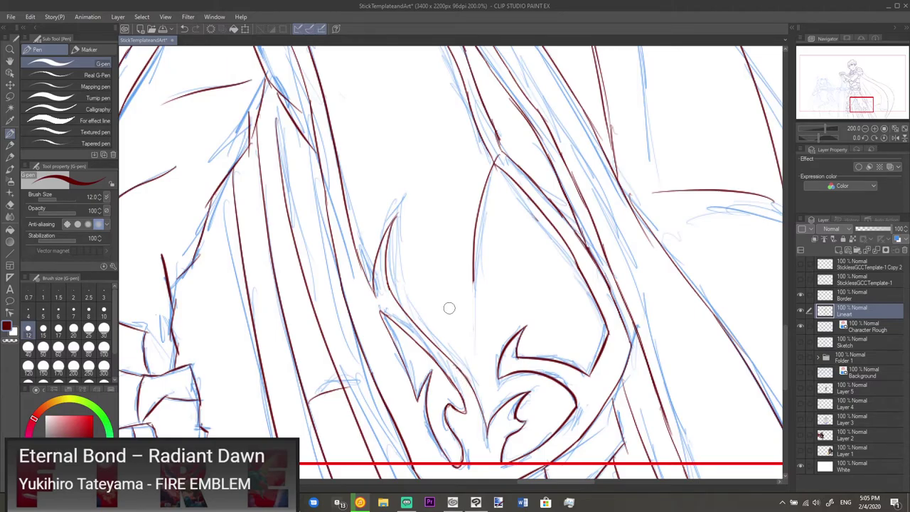
# - Hide the Character Rough layer and examine the inked lines of the cape and upper body on their own
pyautogui.scroll(-2, 448, 309)
pyautogui.scroll(-1, 450, 305)
pyautogui.moveTo(376, 142); pyautogui.dragTo(435, 306)
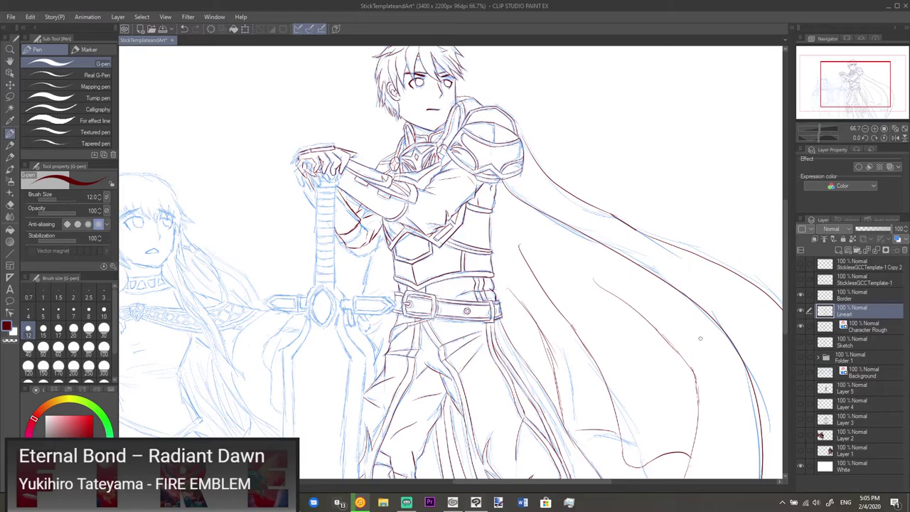
pyautogui.click(801, 328)
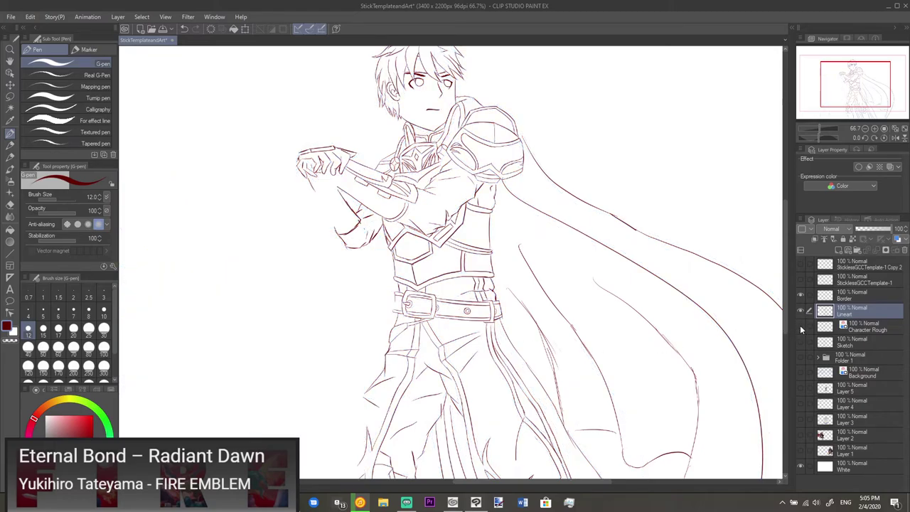
pyautogui.moveTo(697, 374); pyautogui.dragTo(695, 295)
pyautogui.moveTo(714, 259); pyautogui.dragTo(691, 340)
pyautogui.moveTo(713, 310); pyautogui.dragTo(684, 394)
pyautogui.moveTo(425, 322); pyautogui.dragTo(542, 352)
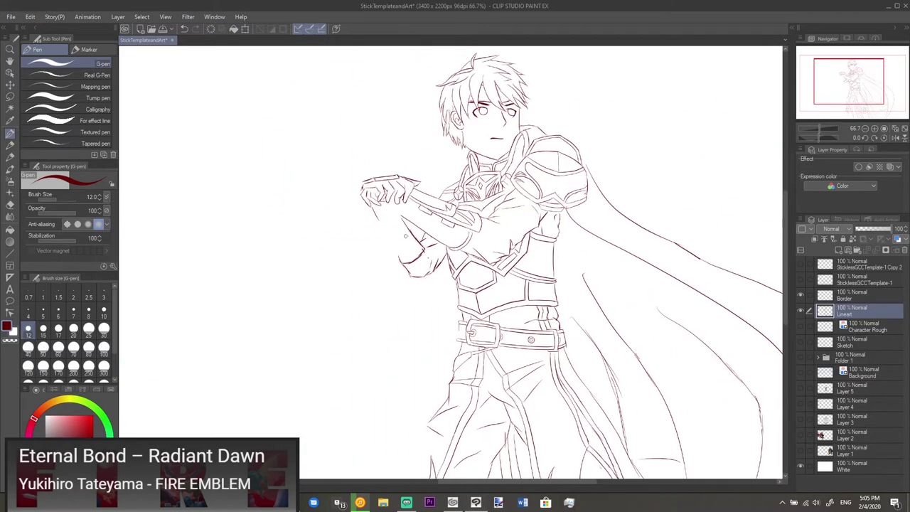
# - Clean up the far arm's forearm line and inner elbow curve, sharpening their meeting corner and removing stray marks
pyautogui.scroll(3, 421, 264)
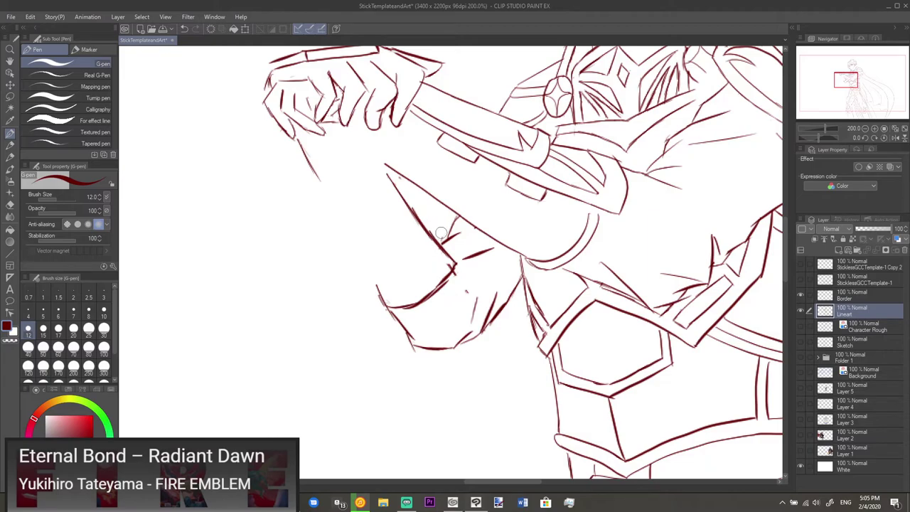
pyautogui.press('e')
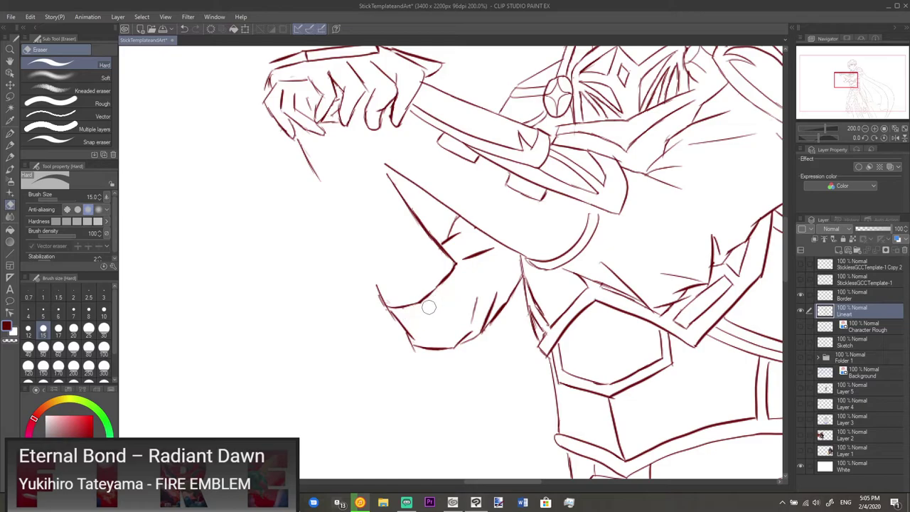
pyautogui.press('p')
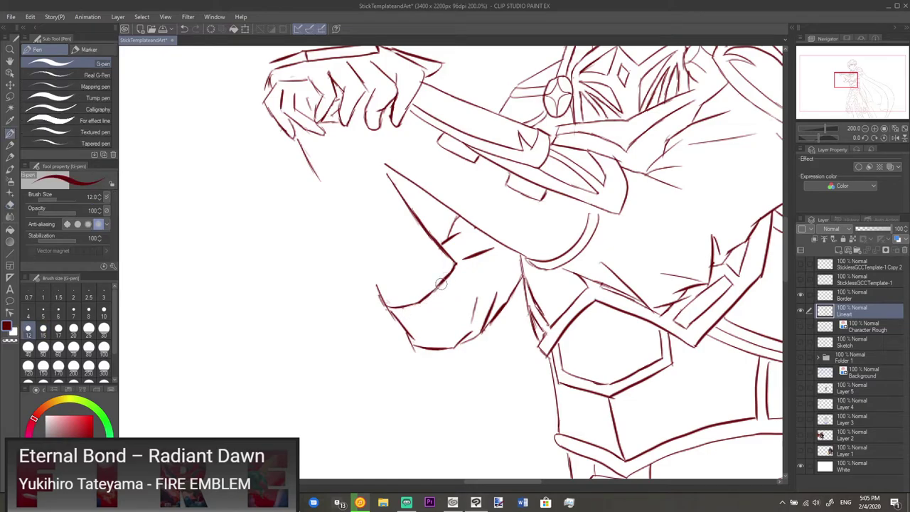
pyautogui.press('e')
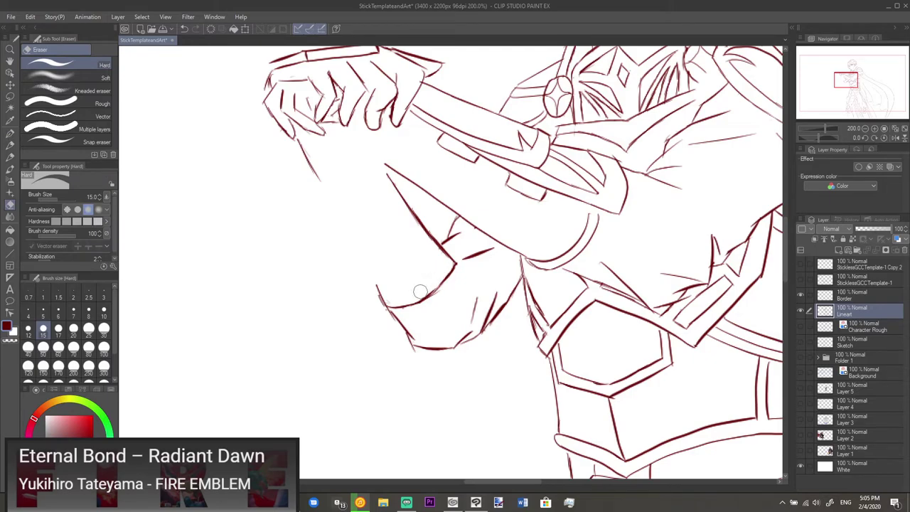
pyautogui.press('p')
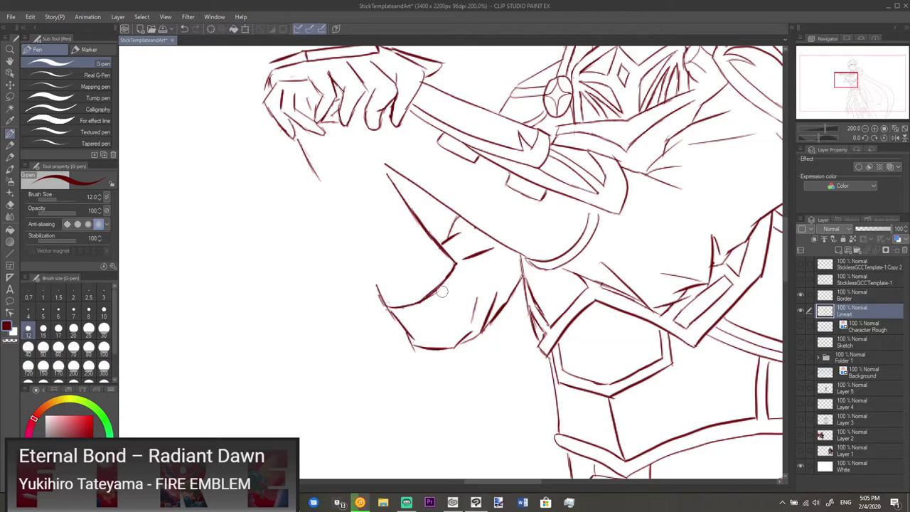
pyautogui.press('e')
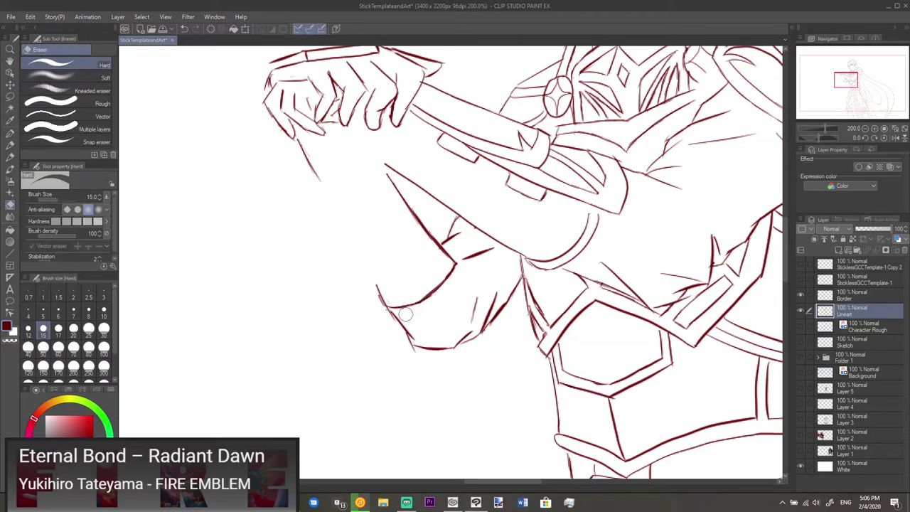
pyautogui.press('p')
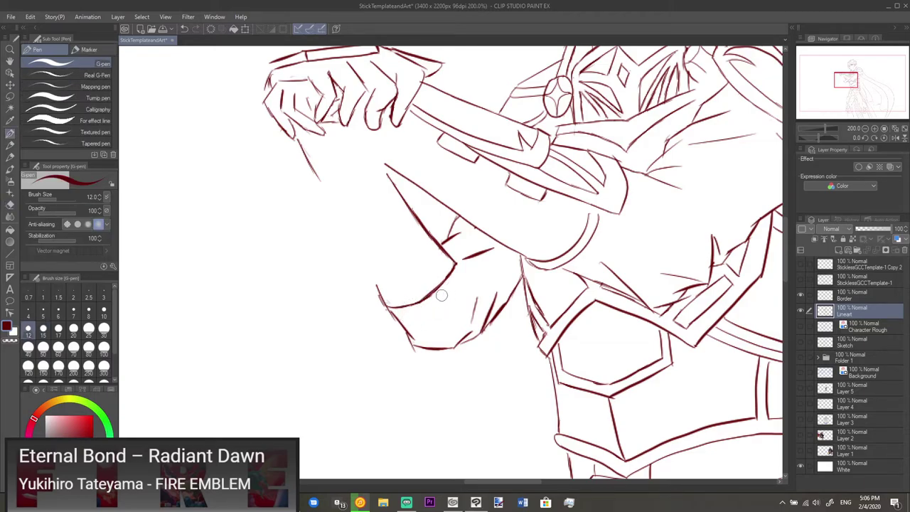
# - Show the Character Rough layer beneath the line art again
pyautogui.click(800, 326)
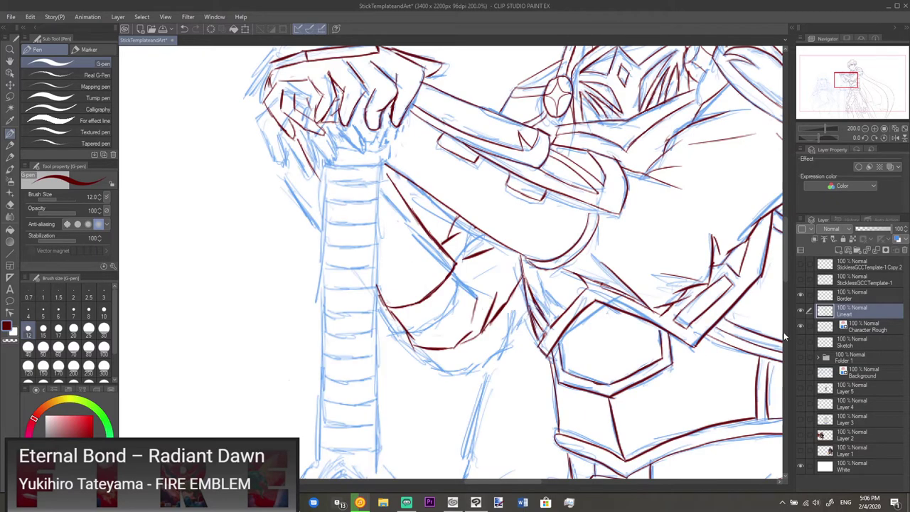
pyautogui.hotkey('ctrl', '-')
pyautogui.hotkey('ctrl', '-')
pyautogui.hotkey('ctrl', '-')
pyautogui.hotkey('ctrl', '-')
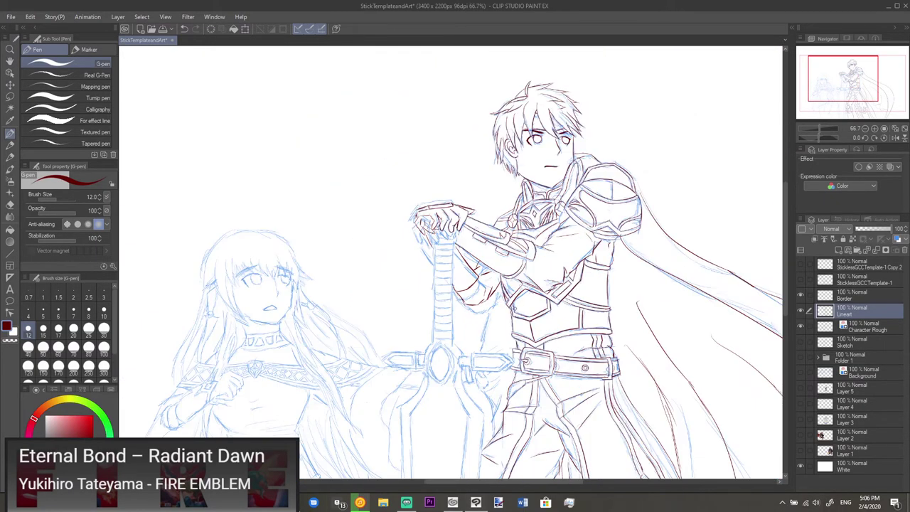
# - Refine the far arm's inner forearm line and its corner at the elbow with G-pen touch-ups and the Hard eraser
pyautogui.scroll(5, 499, 298)
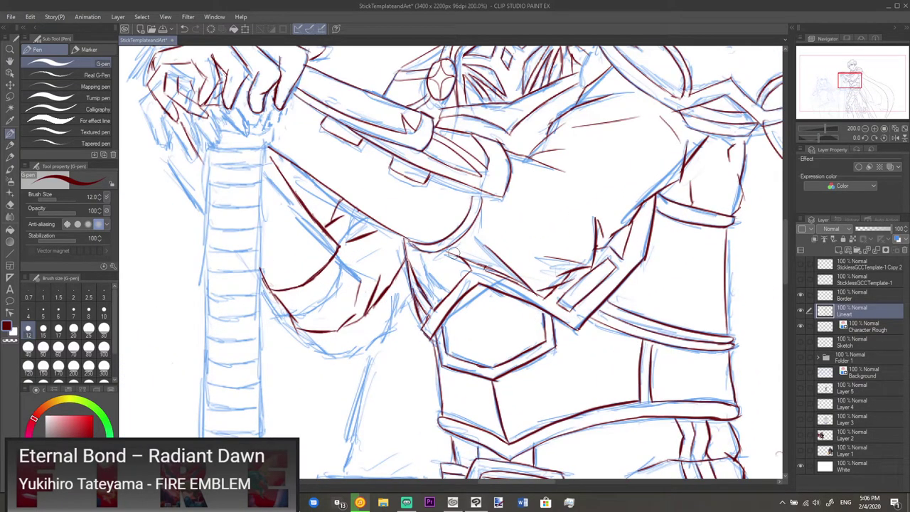
pyautogui.scroll(1, 461, 278)
pyautogui.scroll(-1, 424, 279)
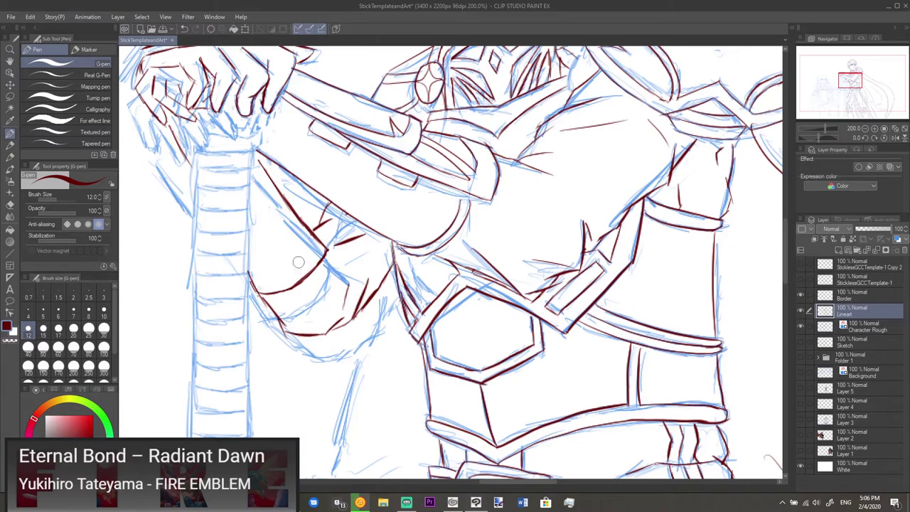
pyautogui.press('e')
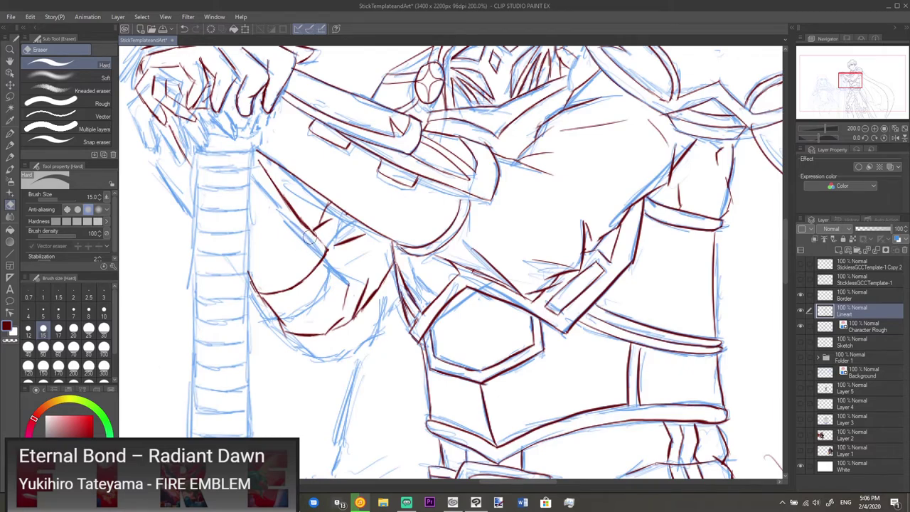
pyautogui.press('p')
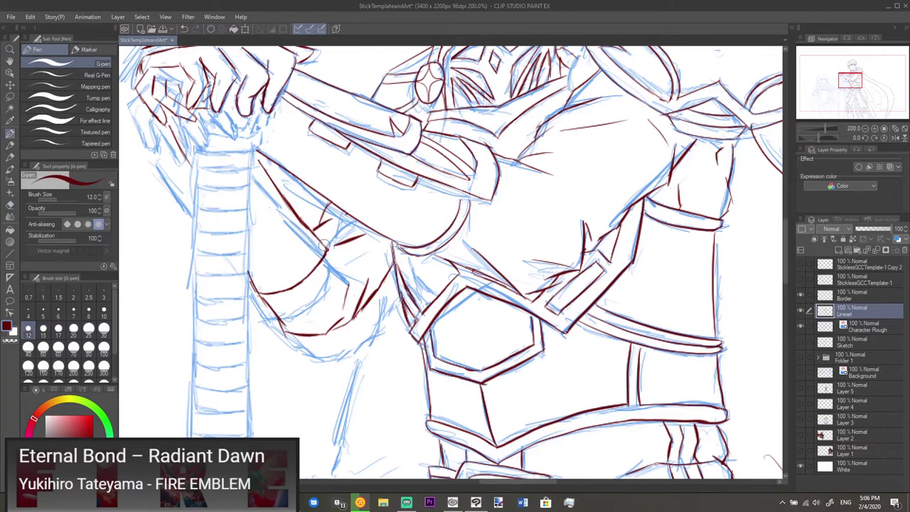
pyautogui.press('e')
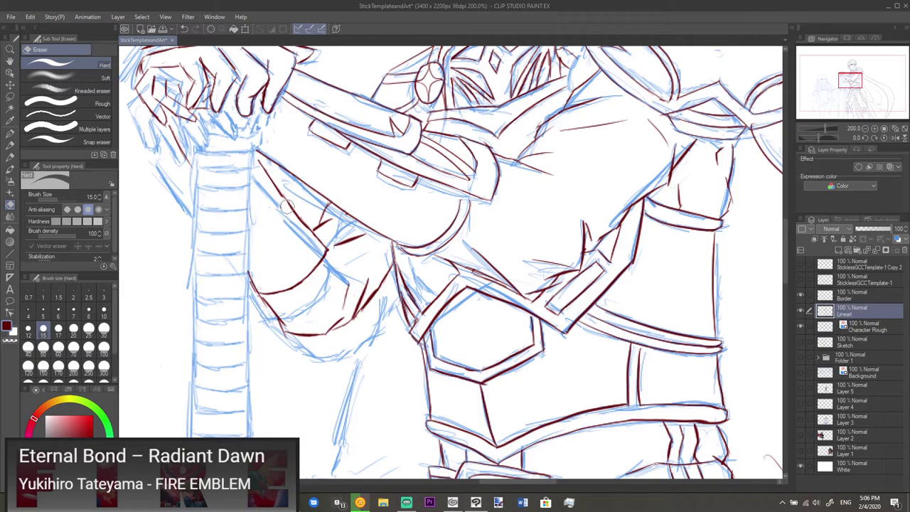
pyautogui.press('p')
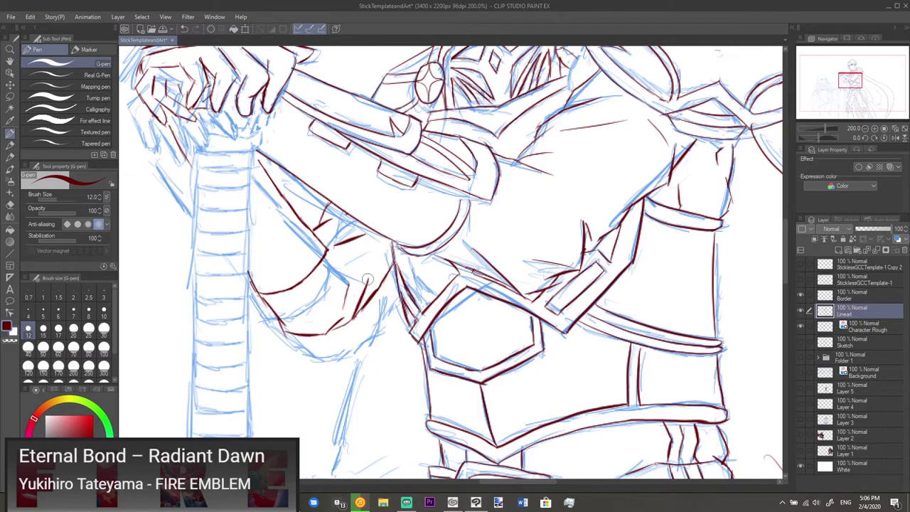
# - Thin and taper the far sleeve's short fold lines and outer elbow line, alternating the Hard eraser with the G-pen
pyautogui.press('e')
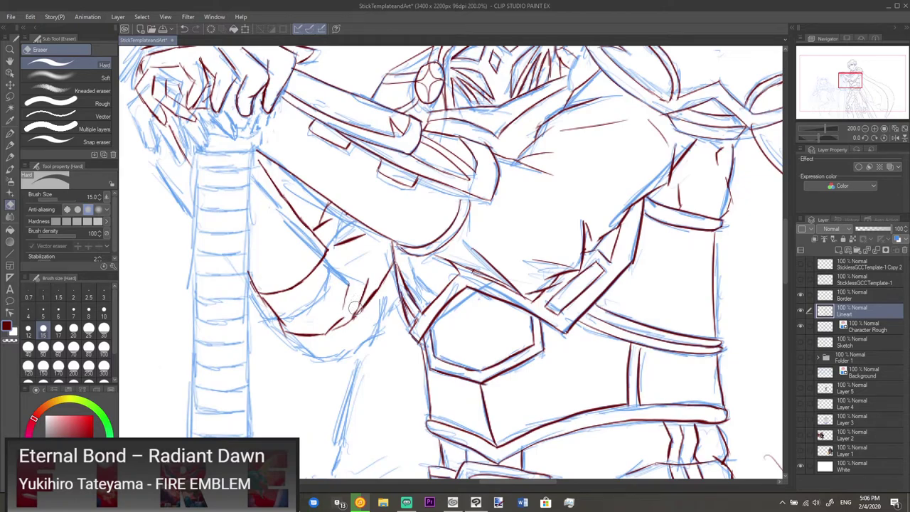
pyautogui.press('p')
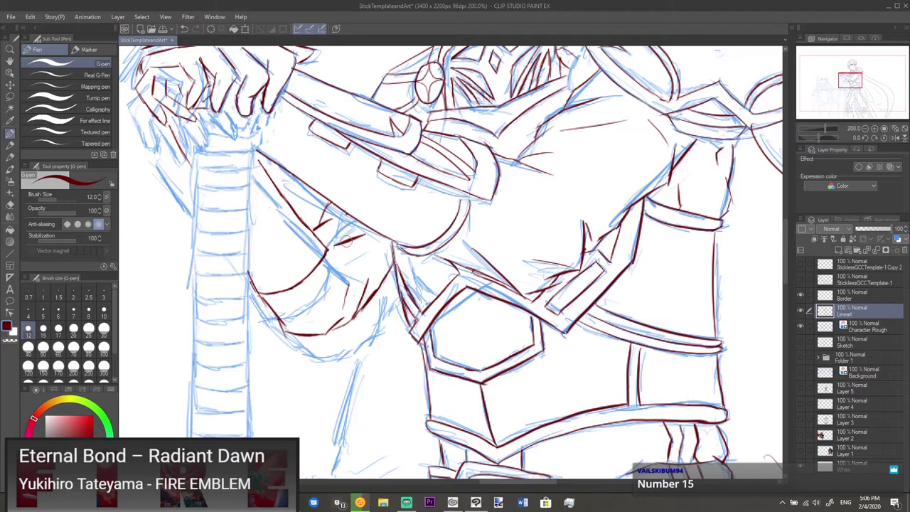
pyautogui.press('e')
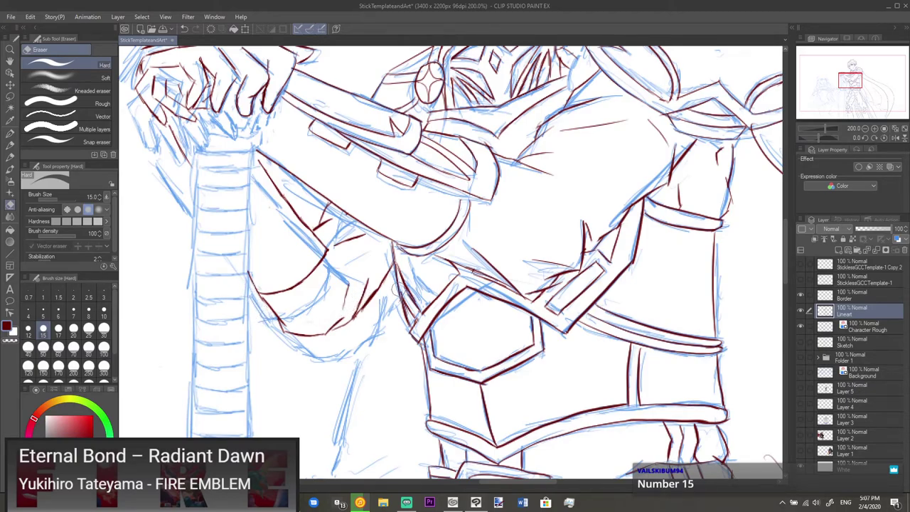
pyautogui.press('p')
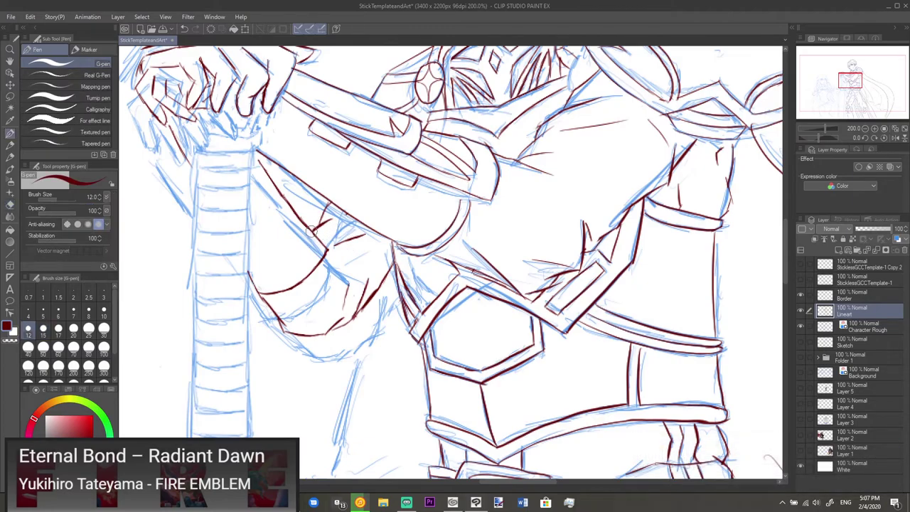
pyautogui.press('e')
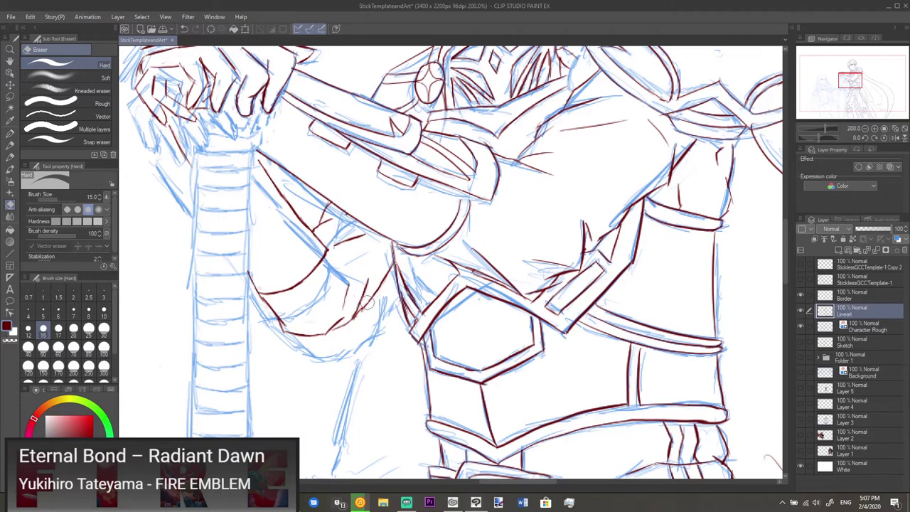
pyautogui.press('p')
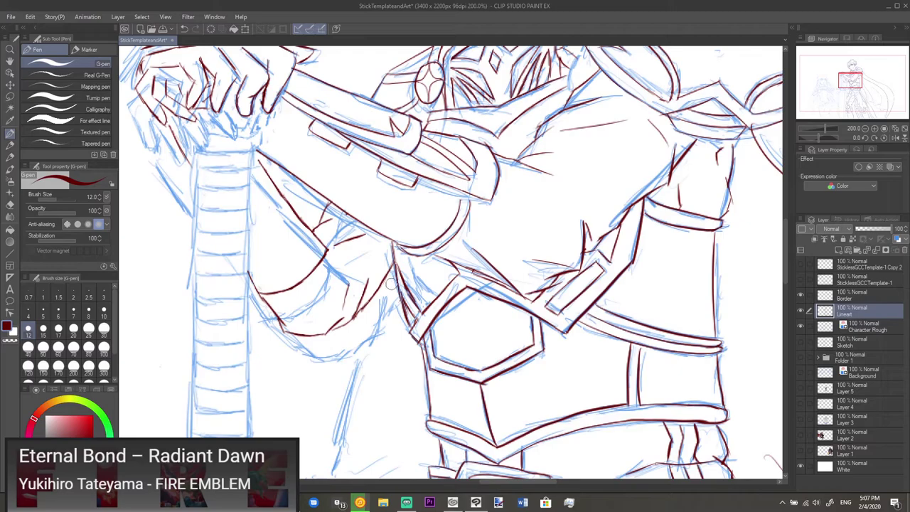
# - Lasso the knight's two inked eyes, try enlarging them with Scale/Rotate to 112 and 233, and cancel the transformation
pyautogui.scroll(-2, 395, 284)
pyautogui.moveTo(496, 260); pyautogui.dragTo(423, 286)
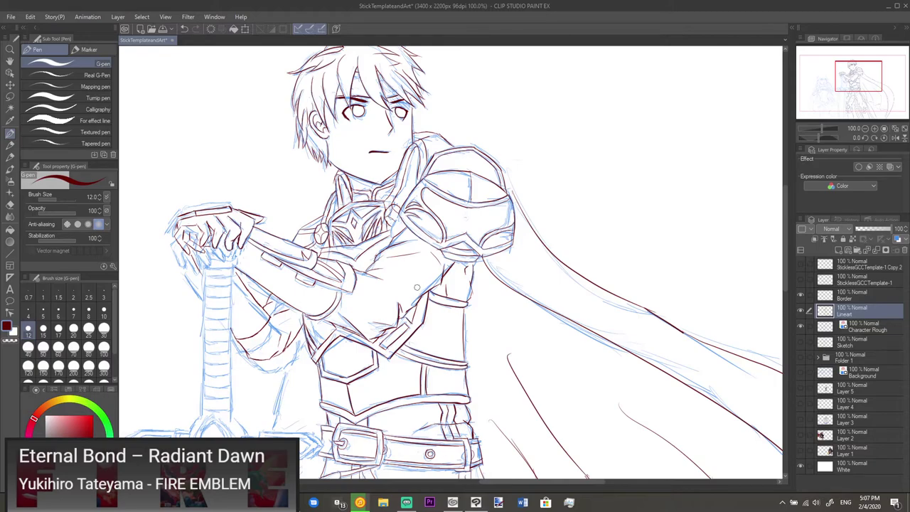
pyautogui.scroll(2, 388, 278)
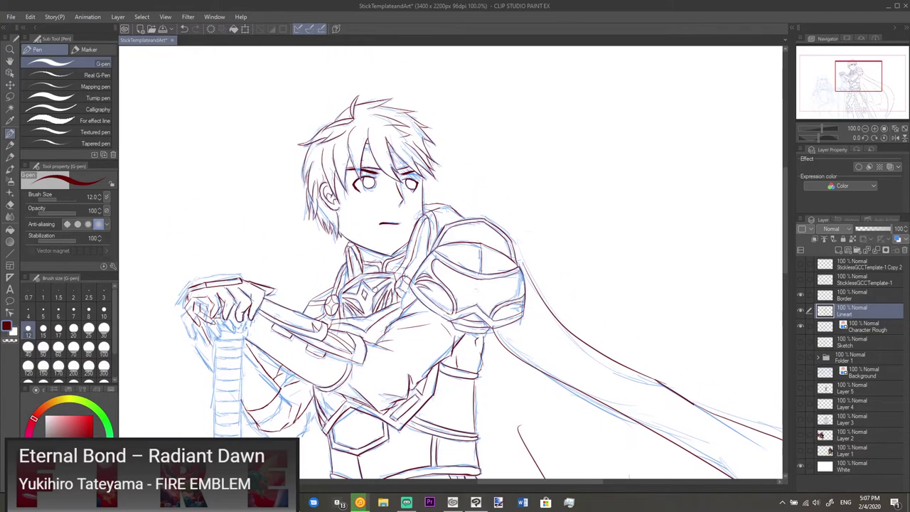
pyautogui.moveTo(388, 215); pyautogui.dragTo(390, 270)
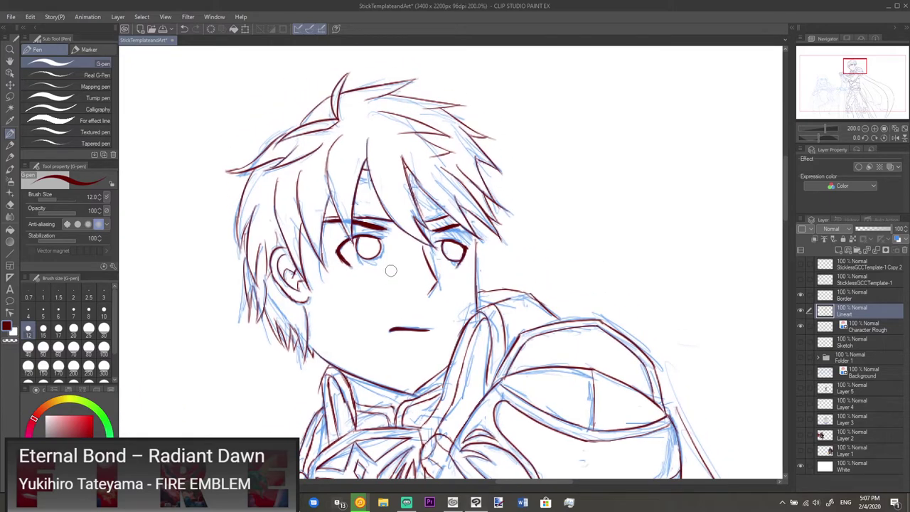
pyautogui.scroll(2, 391, 271)
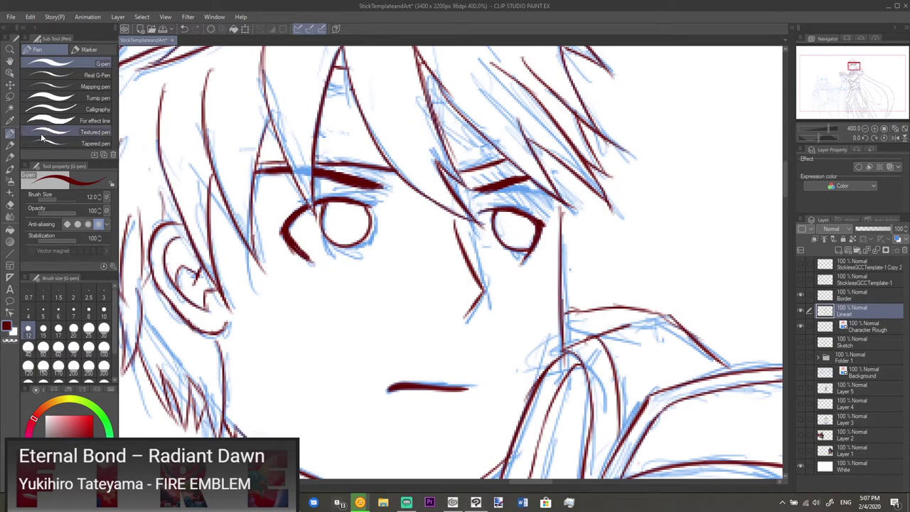
pyautogui.click(10, 96)
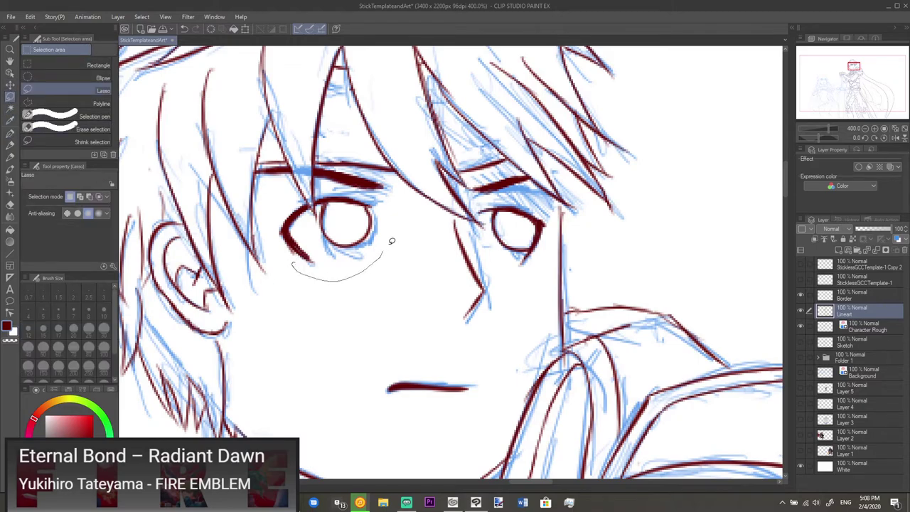
pyautogui.moveTo(330, 193); pyautogui.dragTo(310, 240)
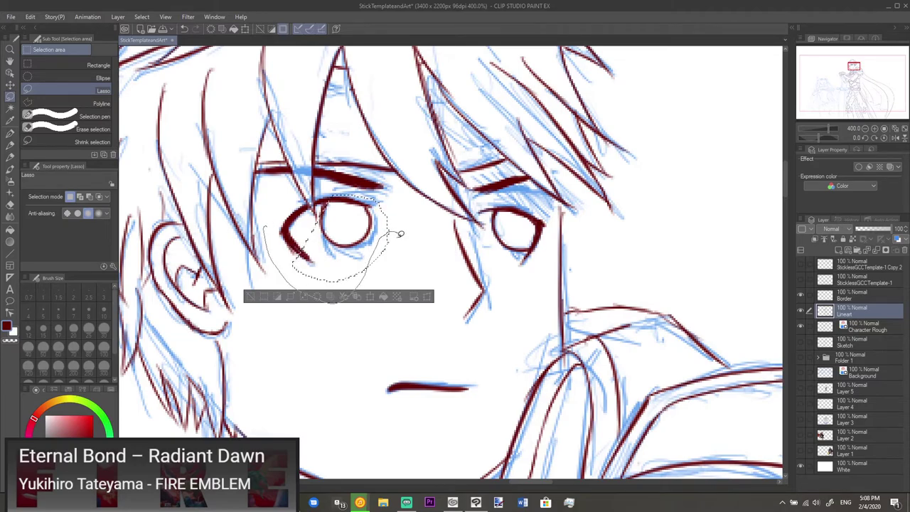
pyautogui.moveTo(455, 217)
pyautogui.mouseDown()
pyautogui.moveTo(500, 264)
pyautogui.moveTo(530, 268)
pyautogui.moveTo(551, 257)
pyautogui.moveTo(559, 235)
pyautogui.mouseUp()
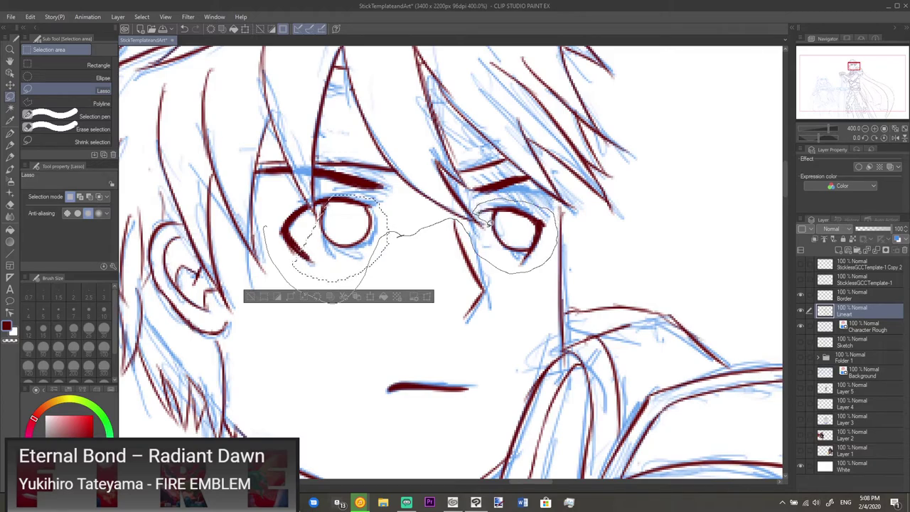
pyautogui.moveTo(477, 224); pyautogui.dragTo(475, 223)
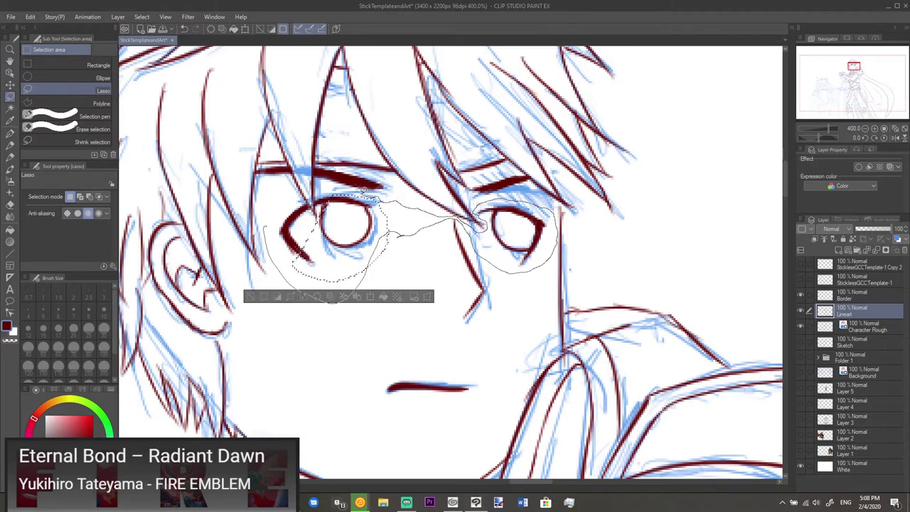
pyautogui.moveTo(337, 193); pyautogui.dragTo(324, 192)
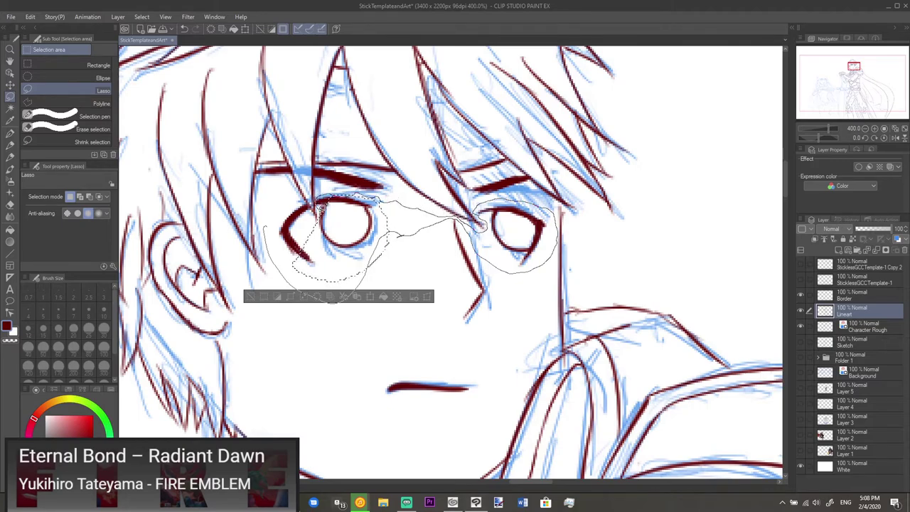
pyautogui.moveTo(312, 207); pyautogui.dragTo(279, 205)
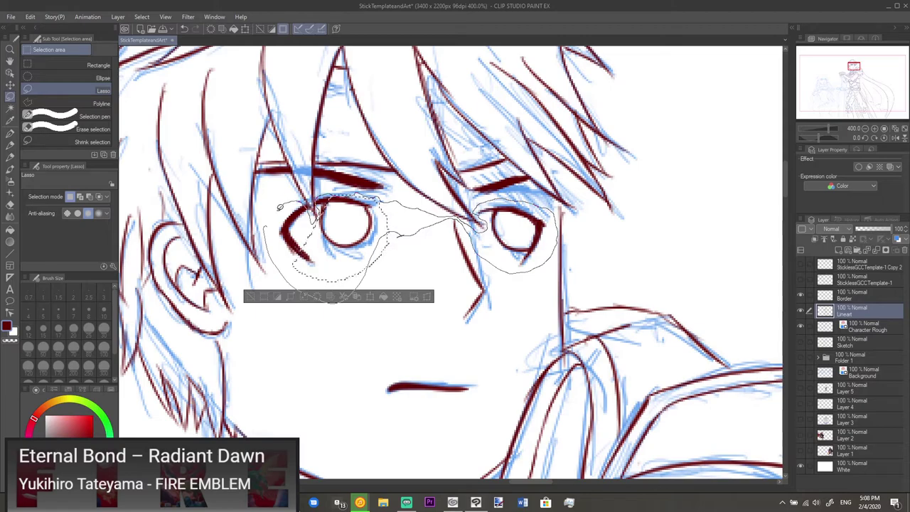
pyautogui.click(441, 320)
pyautogui.moveTo(409, 305); pyautogui.dragTo(410, 318)
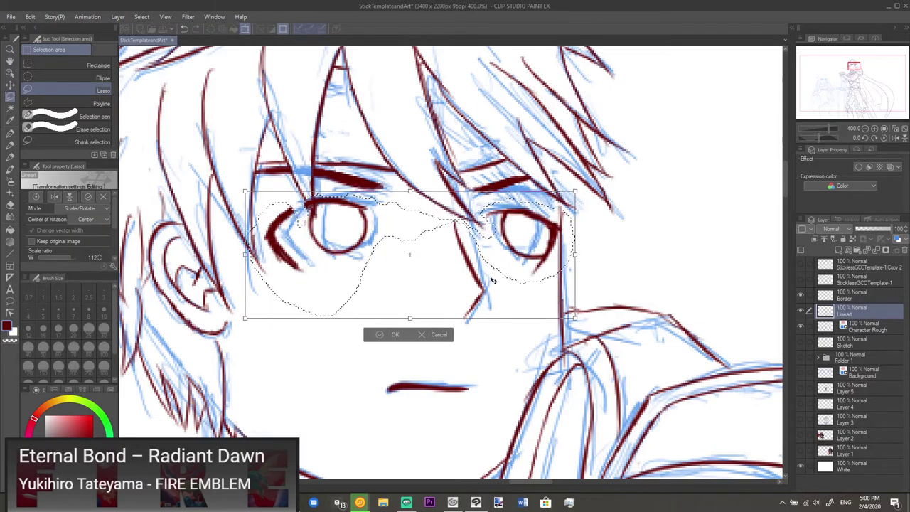
pyautogui.scroll(-2, 497, 275)
pyautogui.moveTo(496, 272); pyautogui.dragTo(492, 274)
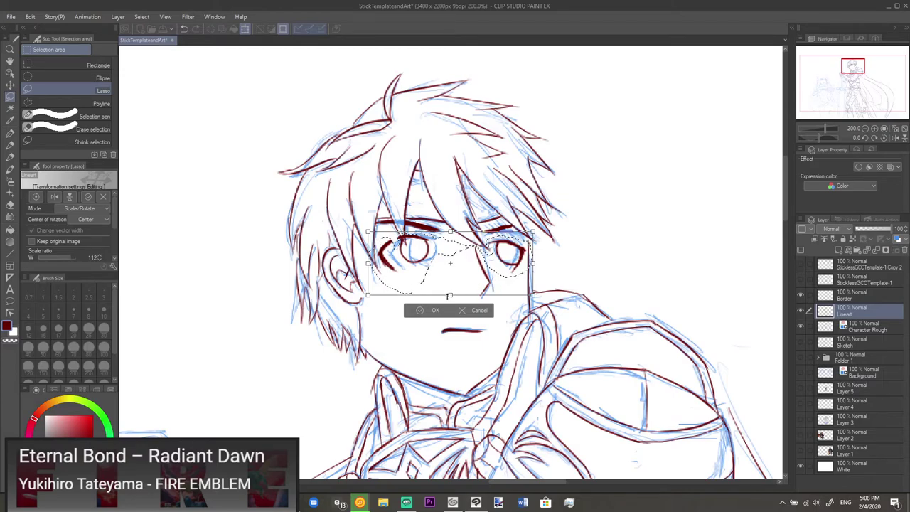
pyautogui.moveTo(453, 296)
pyautogui.mouseDown()
pyautogui.moveTo(448, 364)
pyautogui.moveTo(461, 311)
pyautogui.mouseUp()
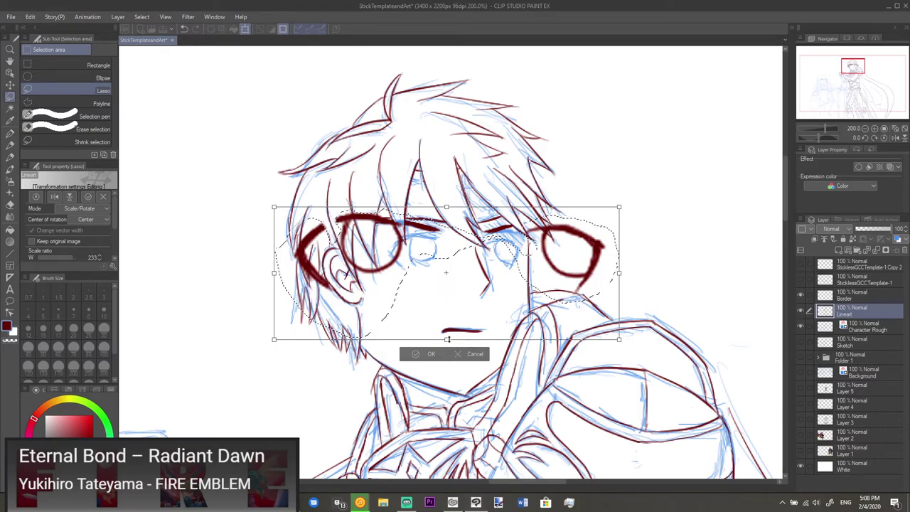
pyautogui.click(474, 354)
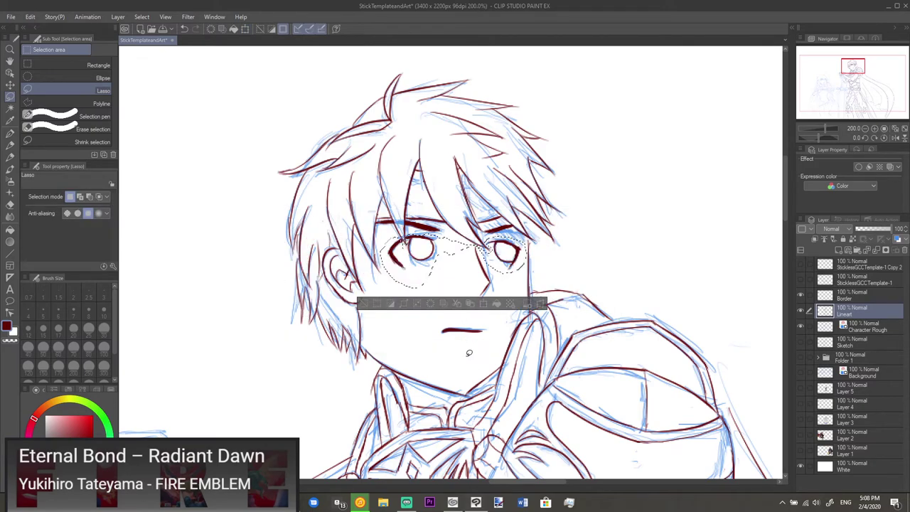
# - Try scaling the selected eyes to 108 and clear the selection
pyautogui.click(483, 304)
pyautogui.moveTo(381, 290)
pyautogui.mouseDown()
pyautogui.moveTo(375, 294)
pyautogui.moveTo(409, 282)
pyautogui.moveTo(378, 293)
pyautogui.mouseUp()
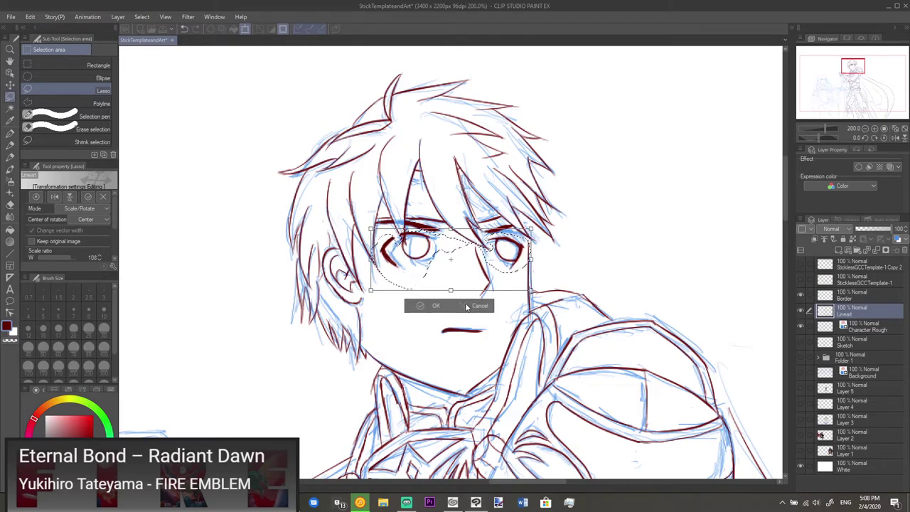
pyautogui.click(437, 307)
pyautogui.hotkey('ctrl', 'd')
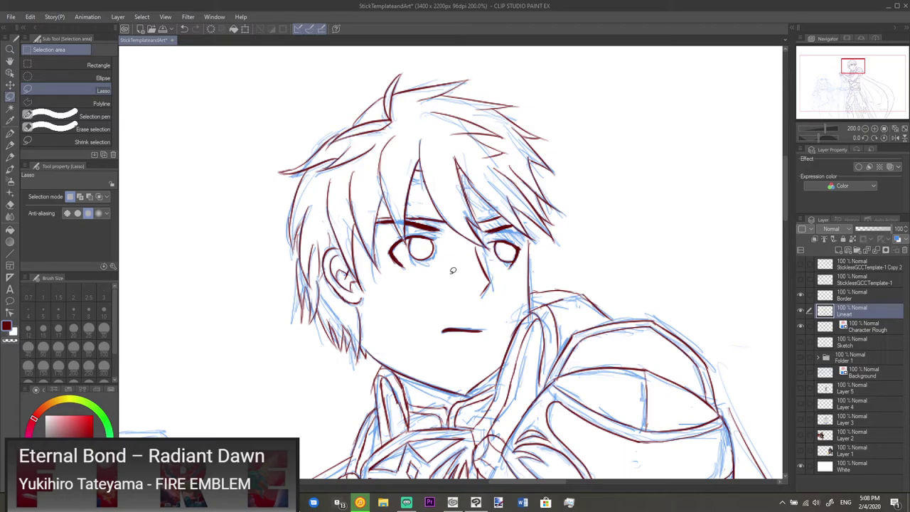
# - Examine the far arm's inked lines up close and the knight's whole figure and cape over the rough
pyautogui.press('p')
pyautogui.scroll(-2, 448, 276)
pyautogui.moveTo(395, 327)
pyautogui.mouseDown()
pyautogui.moveTo(444, 279)
pyautogui.moveTo(448, 221)
pyautogui.mouseUp()
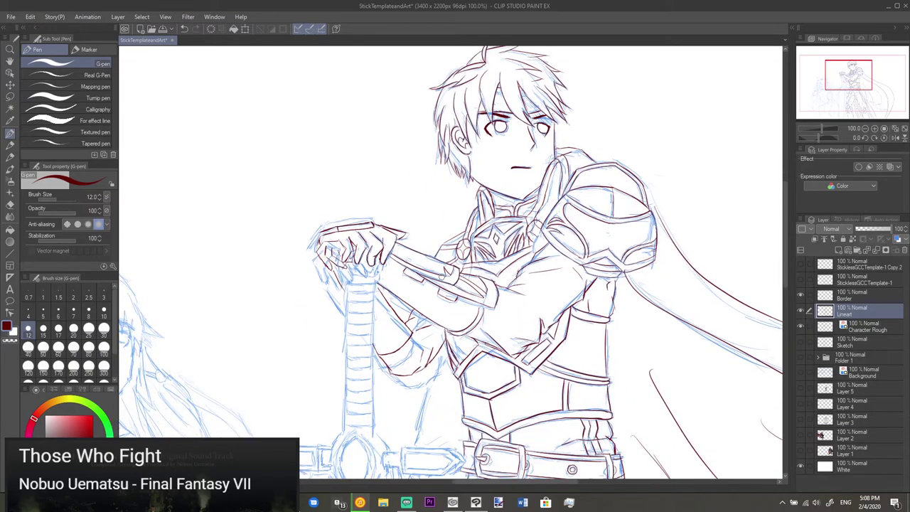
pyautogui.scroll(3, 403, 303)
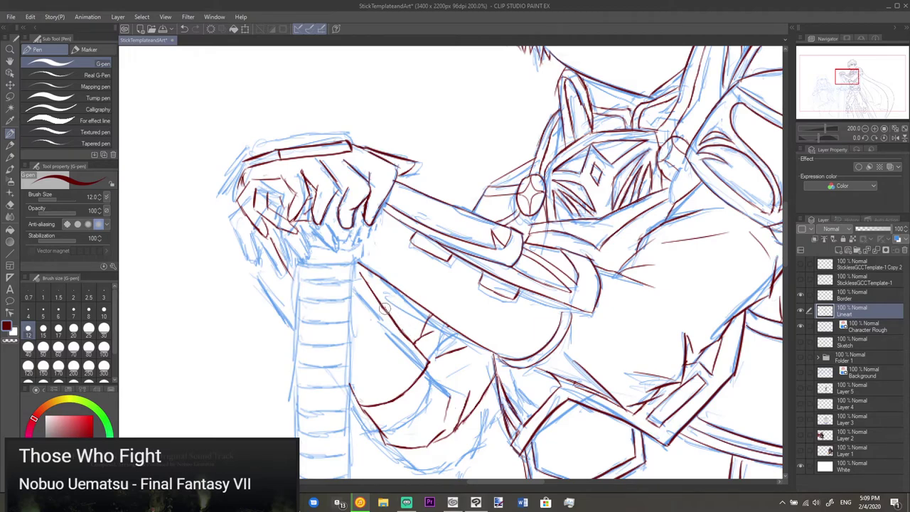
pyautogui.moveTo(390, 308); pyautogui.dragTo(398, 329)
pyautogui.scroll(-1, 404, 263)
pyautogui.scroll(-3, 404, 265)
pyautogui.scroll(-2, 401, 274)
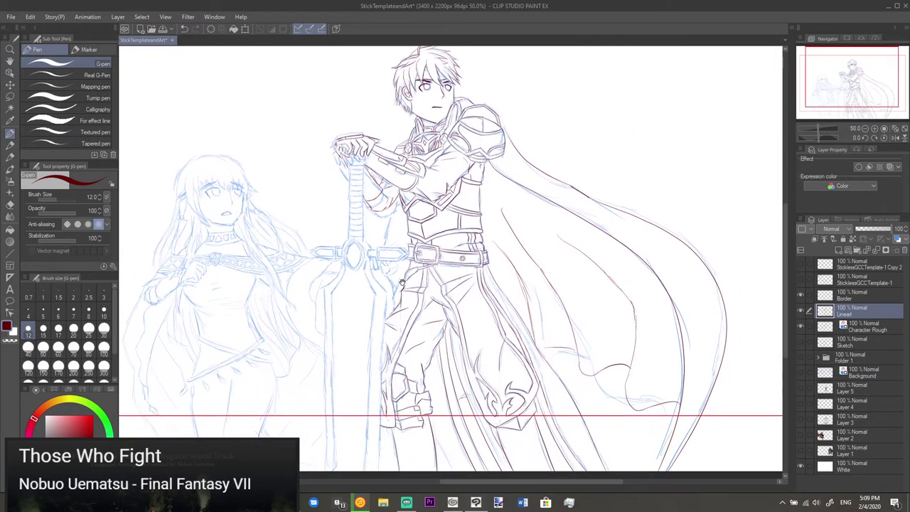
pyautogui.scroll(-2, 401, 278)
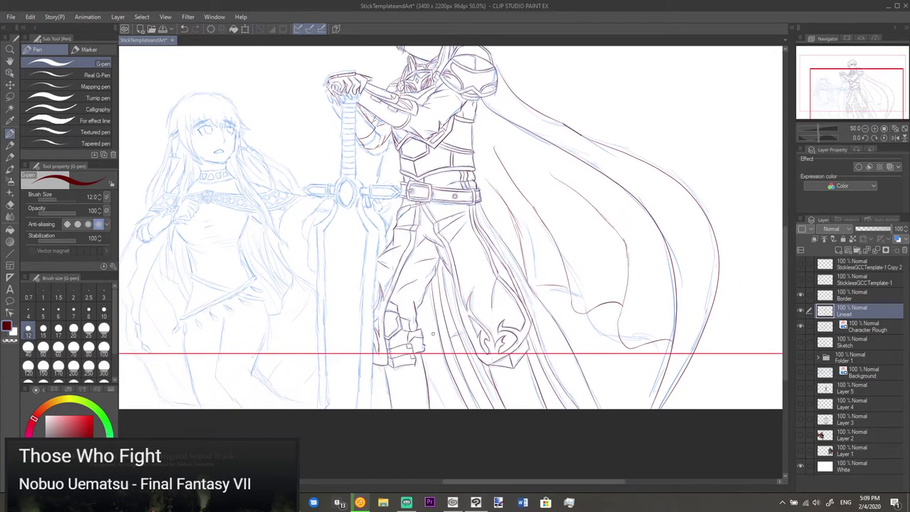
pyautogui.moveTo(439, 267); pyautogui.dragTo(423, 325)
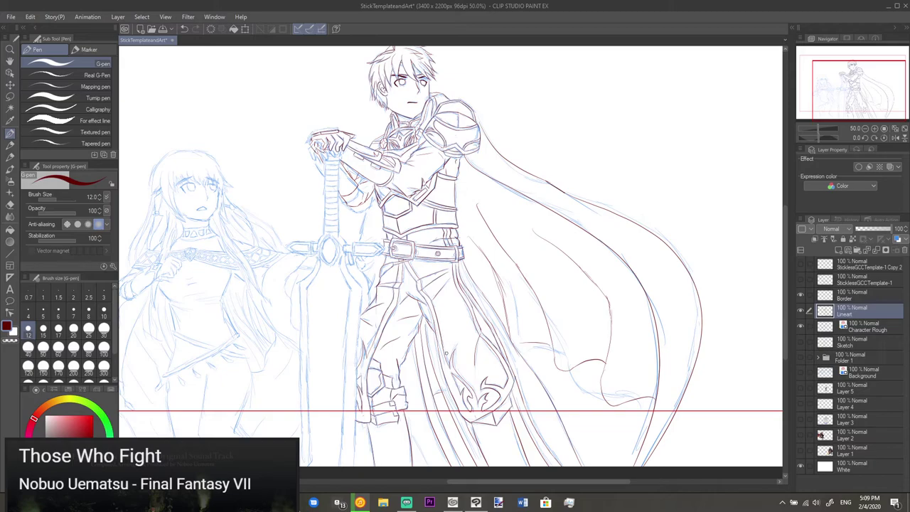
pyautogui.moveTo(437, 313); pyautogui.dragTo(450, 358)
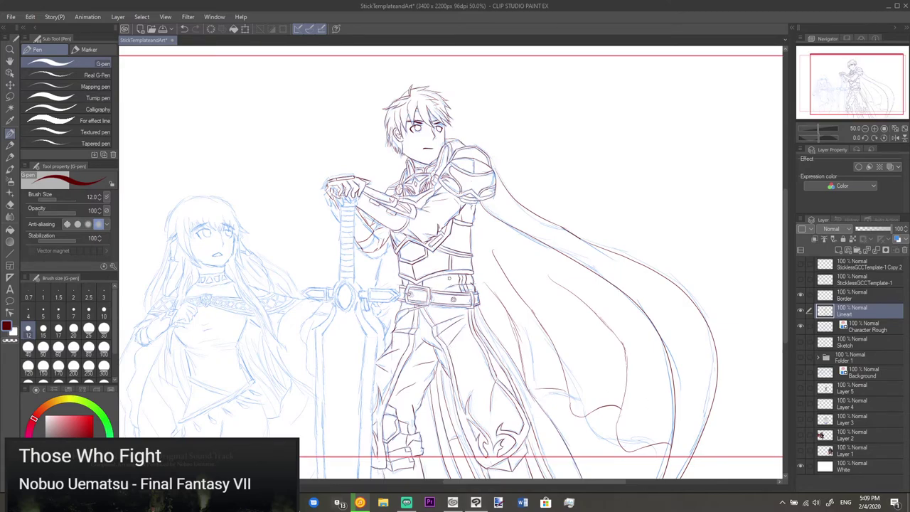
# - Hide the Lineart layer and sketch a loose curve beside the sword's blade on the Character Rough layer
pyautogui.click(871, 344)
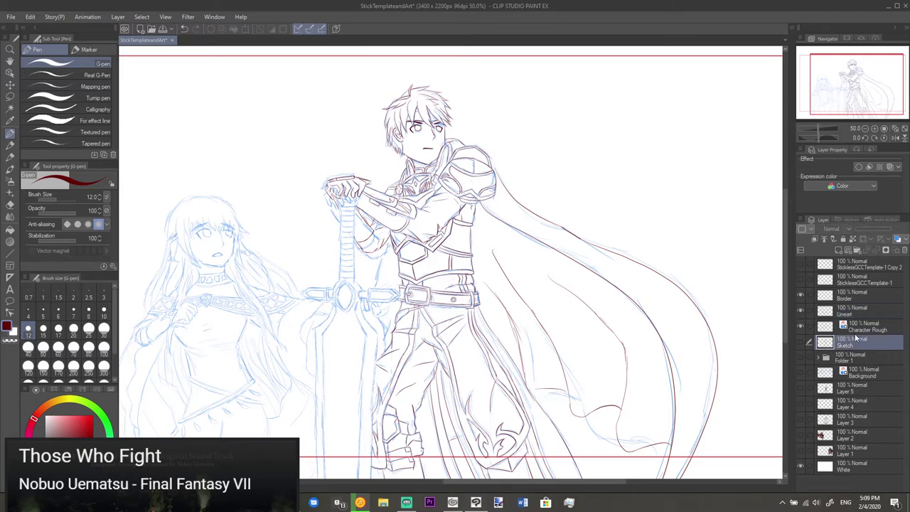
pyautogui.click(801, 311)
pyautogui.click(854, 326)
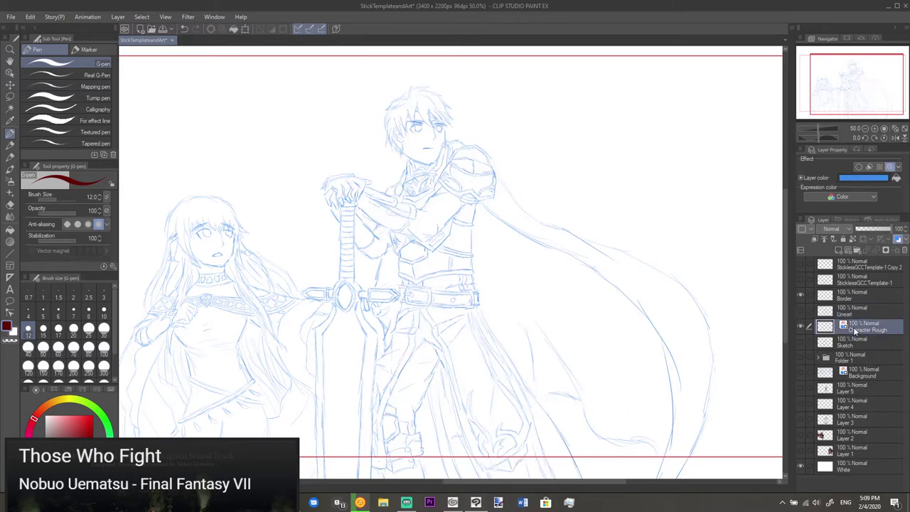
pyautogui.moveTo(438, 364); pyautogui.dragTo(465, 254)
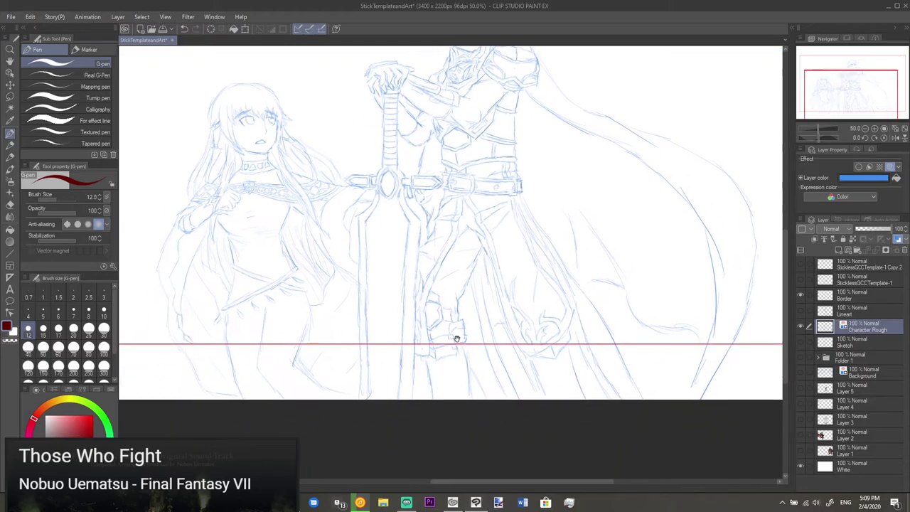
pyautogui.scroll(1, 456, 341)
pyautogui.moveTo(448, 336); pyautogui.dragTo(487, 357)
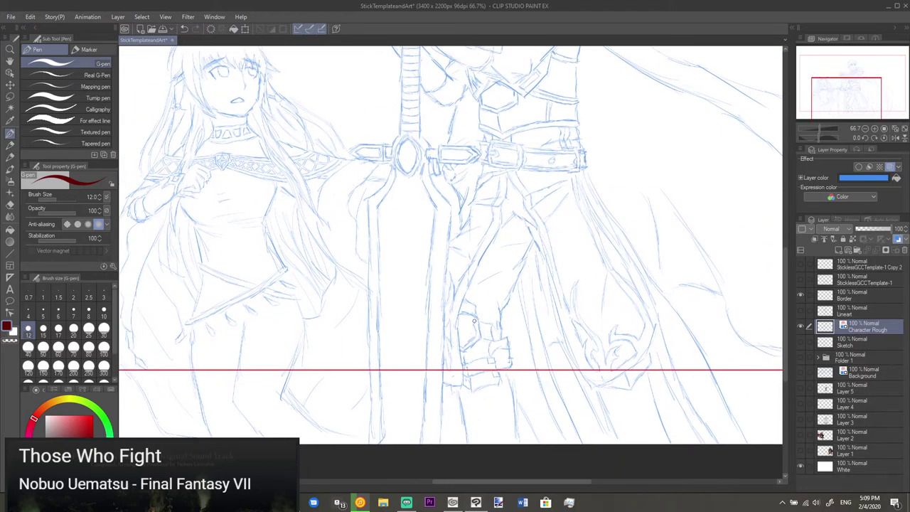
pyautogui.moveTo(552, 227)
pyautogui.mouseDown()
pyautogui.moveTo(508, 272)
pyautogui.moveTo(545, 232)
pyautogui.mouseUp()
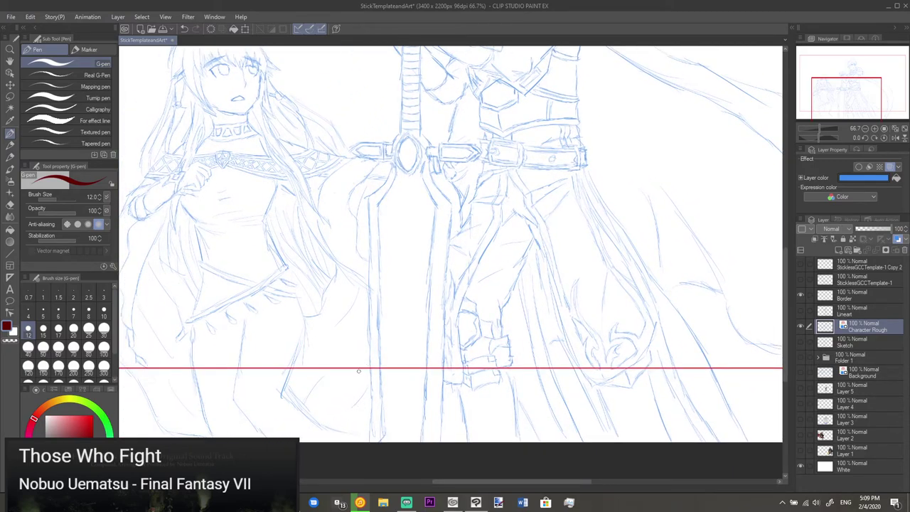
pyautogui.moveTo(357, 369)
pyautogui.mouseDown()
pyautogui.moveTo(365, 310)
pyautogui.moveTo(373, 314)
pyautogui.moveTo(361, 328)
pyautogui.moveTo(401, 271)
pyautogui.moveTo(378, 316)
pyautogui.mouseUp()
# - Show the flaming-sword reference on Layer 1, try loose flame lines beside the rough sword's blade, and hide the reference
pyautogui.click(801, 450)
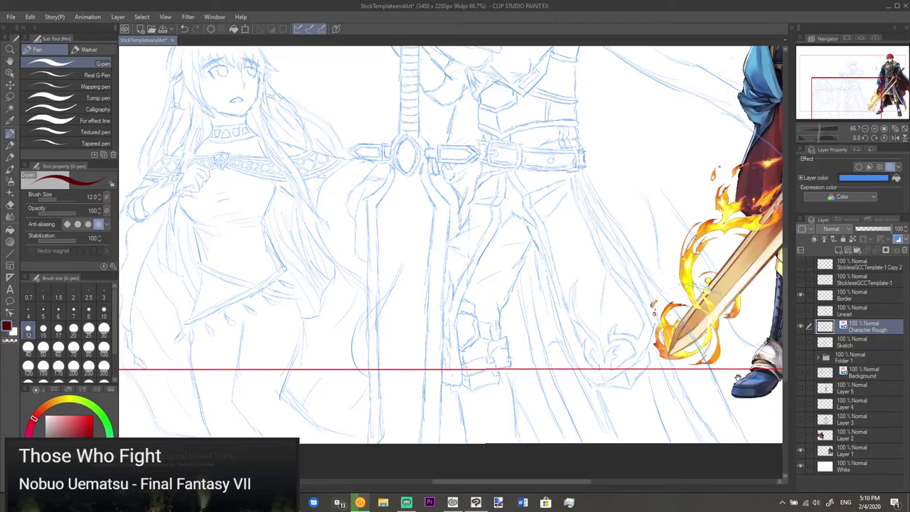
pyautogui.moveTo(738, 377); pyautogui.dragTo(657, 405)
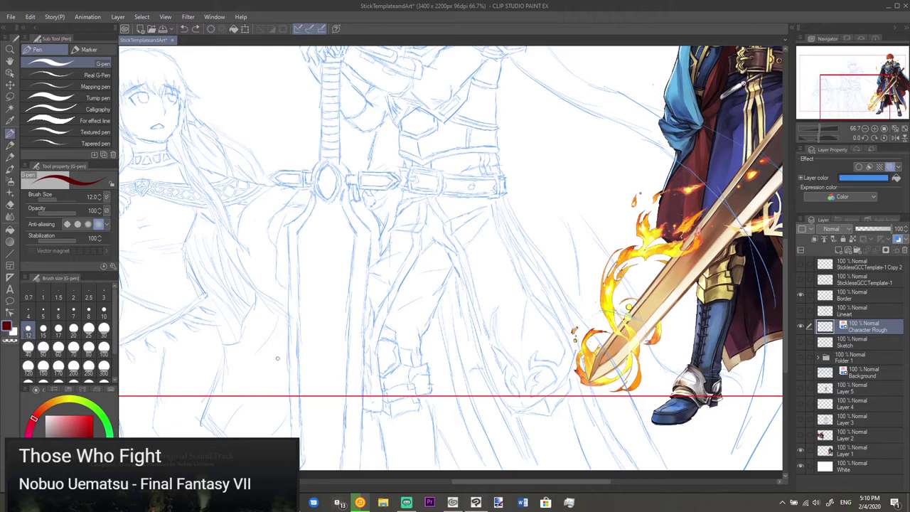
pyautogui.moveTo(283, 371); pyautogui.dragTo(294, 302)
pyautogui.moveTo(294, 299); pyautogui.dragTo(307, 248)
pyautogui.moveTo(505, 246); pyautogui.dragTo(441, 420)
pyautogui.hotkey('ctrl', '-')
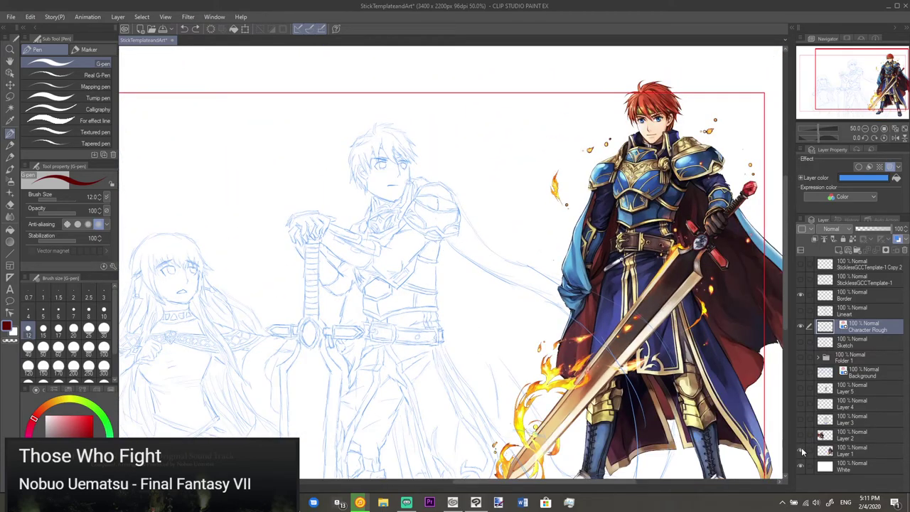
pyautogui.click(802, 450)
# - Sketch small drifting flame wisps behind the knight's waist and in the gap between the two characters
pyautogui.moveTo(457, 320); pyautogui.dragTo(507, 245)
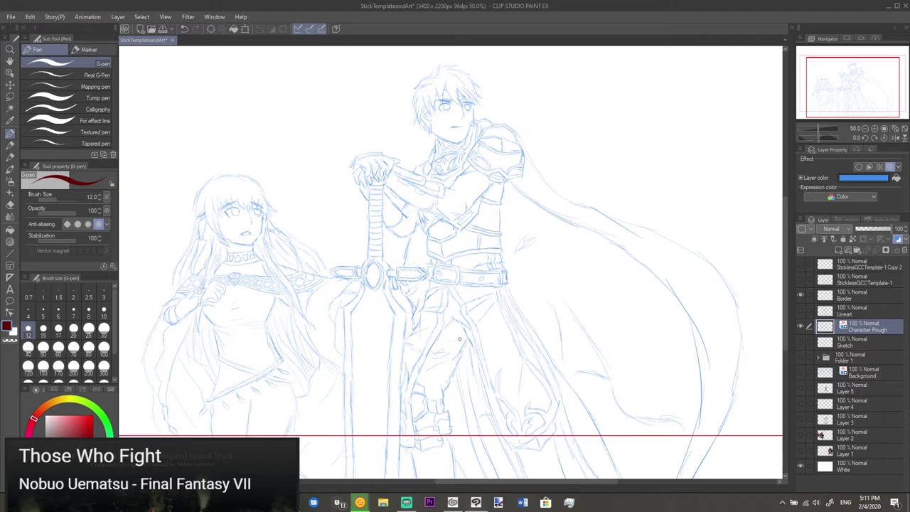
pyautogui.moveTo(471, 301); pyautogui.dragTo(436, 338)
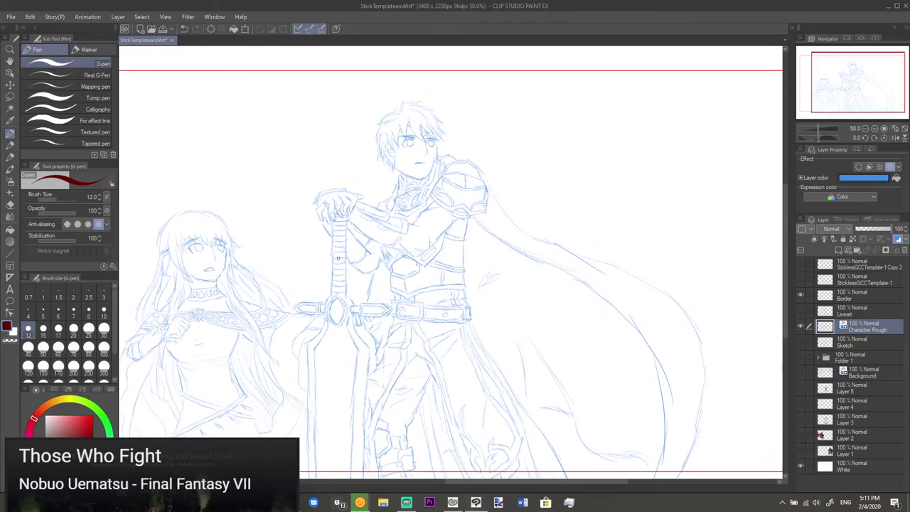
pyautogui.scroll(-2, 339, 253)
pyautogui.hscroll(-2, 339, 253)
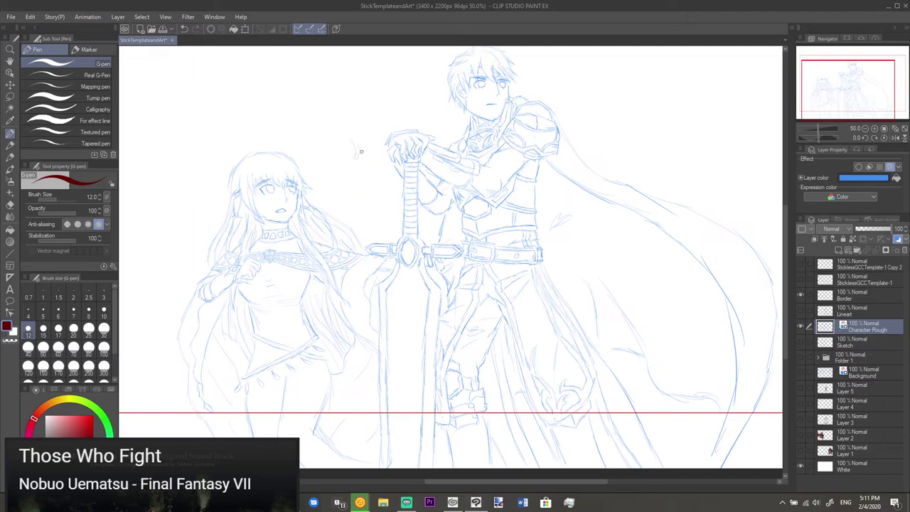
pyautogui.scroll(2, 368, 187)
pyautogui.hscroll(1, 367, 188)
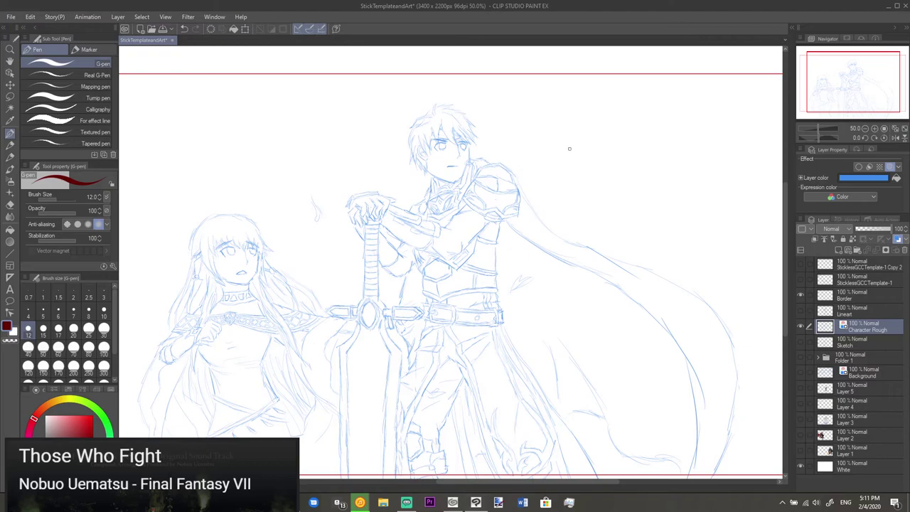
# - Sketch a small curl on the lower blade edge and a wisp near the sword's crossguard, undoing the unwanted strokes
pyautogui.scroll(-5, 383, 323)
pyautogui.hscroll(-1, 382, 323)
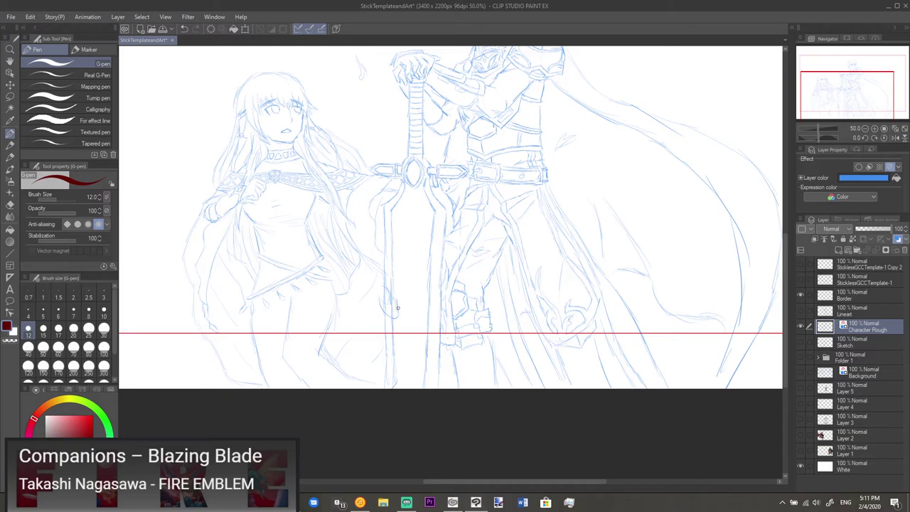
pyautogui.scroll(3, 427, 311)
pyautogui.moveTo(427, 297)
pyautogui.mouseDown()
pyautogui.moveTo(435, 294)
pyautogui.moveTo(400, 312)
pyautogui.moveTo(455, 308)
pyautogui.mouseUp()
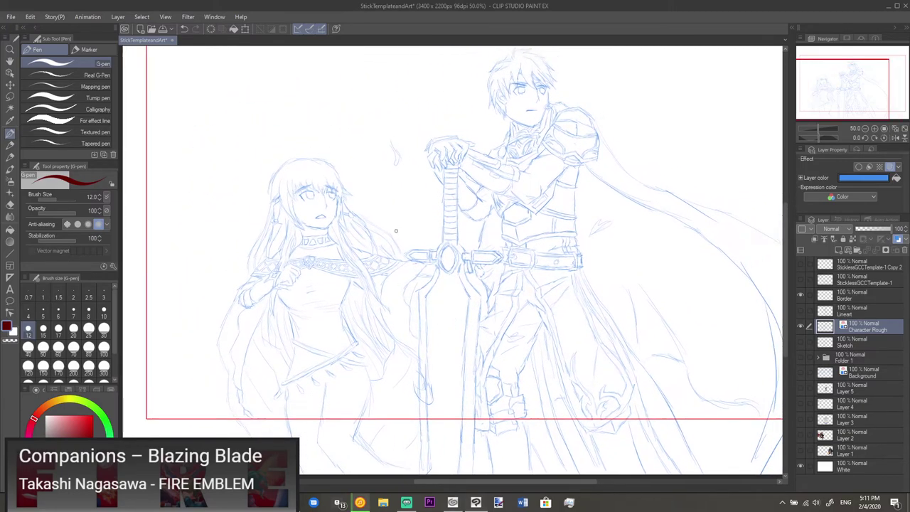
pyautogui.hotkey('ctrl', 'z')
pyautogui.hotkey('ctrl', 'z')
pyautogui.moveTo(548, 285); pyautogui.dragTo(470, 287)
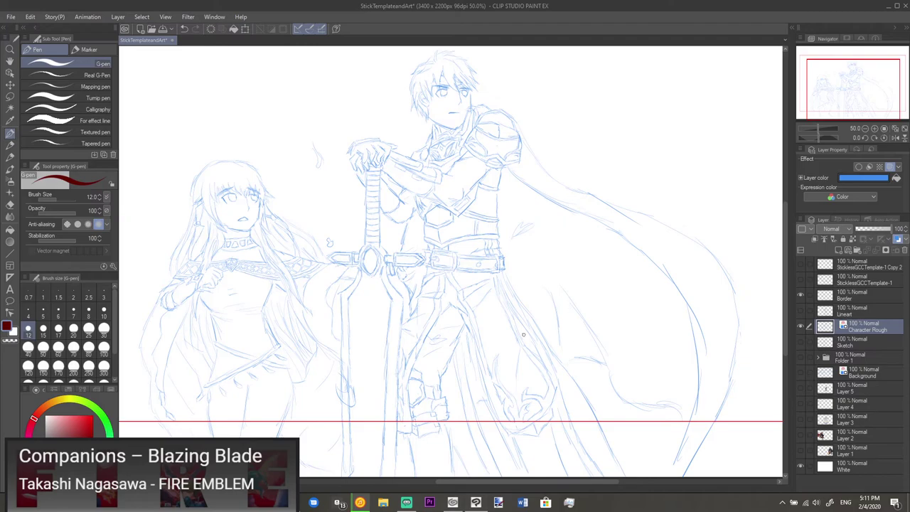
# - Sketch extra fold strokes on the lower cape behind the knight's legs
pyautogui.moveTo(556, 369); pyautogui.dragTo(576, 349)
pyautogui.moveTo(603, 331)
pyautogui.mouseDown()
pyautogui.moveTo(654, 315)
pyautogui.moveTo(608, 416)
pyautogui.mouseUp()
pyautogui.moveTo(656, 361); pyautogui.dragTo(623, 260)
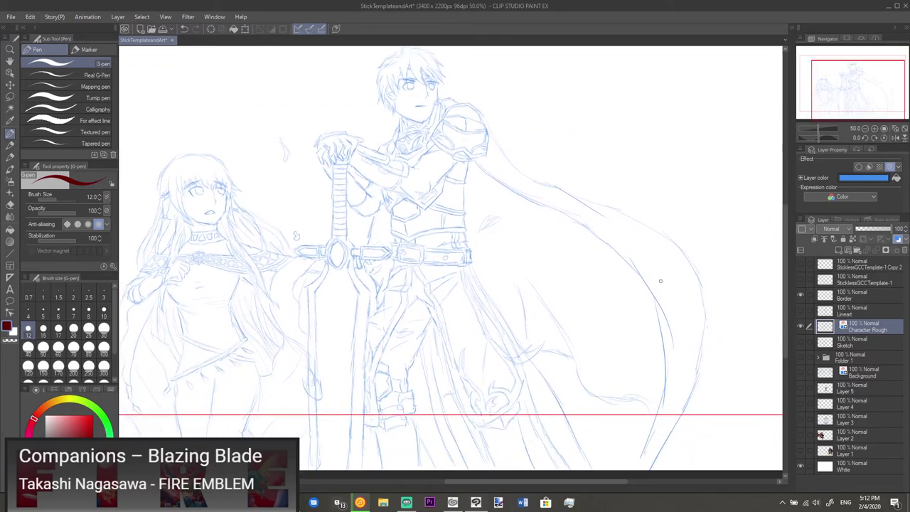
pyautogui.scroll(-1, 658, 285)
# - Show the Lineart layer and the sunset background in Folder 1, and hide the Character Rough layer
pyautogui.click(802, 328)
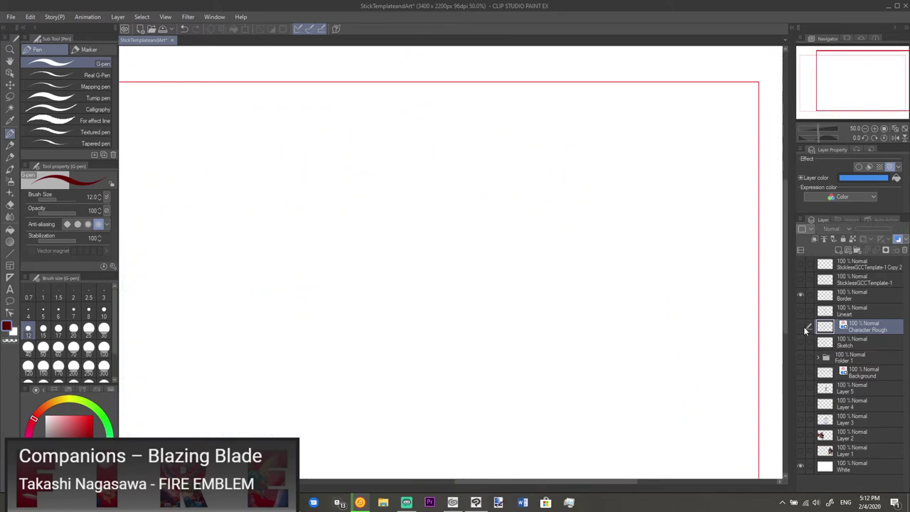
pyautogui.click(800, 311)
pyautogui.click(802, 326)
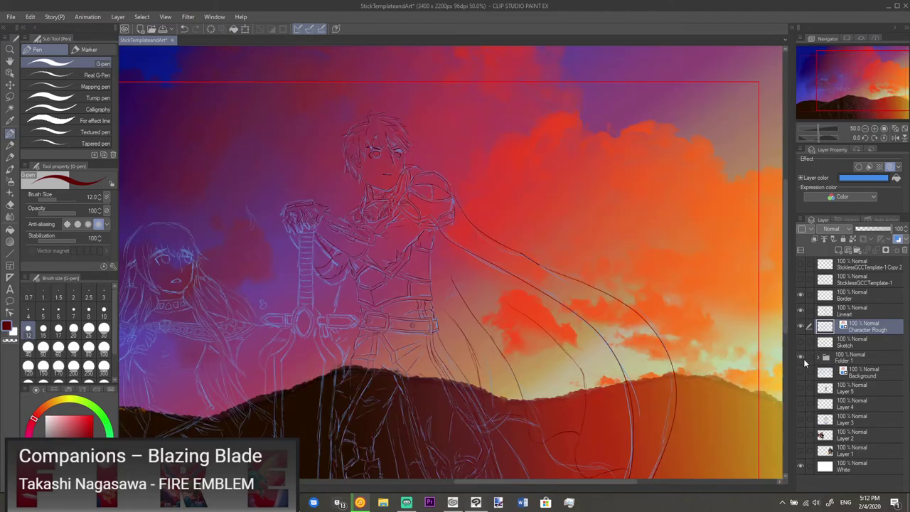
pyautogui.click(802, 359)
pyautogui.moveTo(717, 371)
pyautogui.mouseDown()
pyautogui.moveTo(729, 349)
pyautogui.moveTo(767, 332)
pyautogui.mouseUp()
pyautogui.scroll(-3, 767, 333)
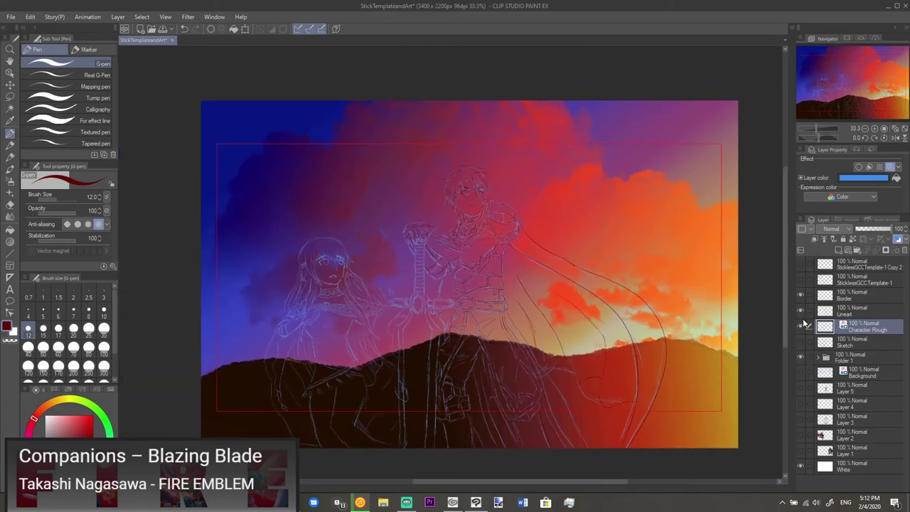
pyautogui.click(801, 325)
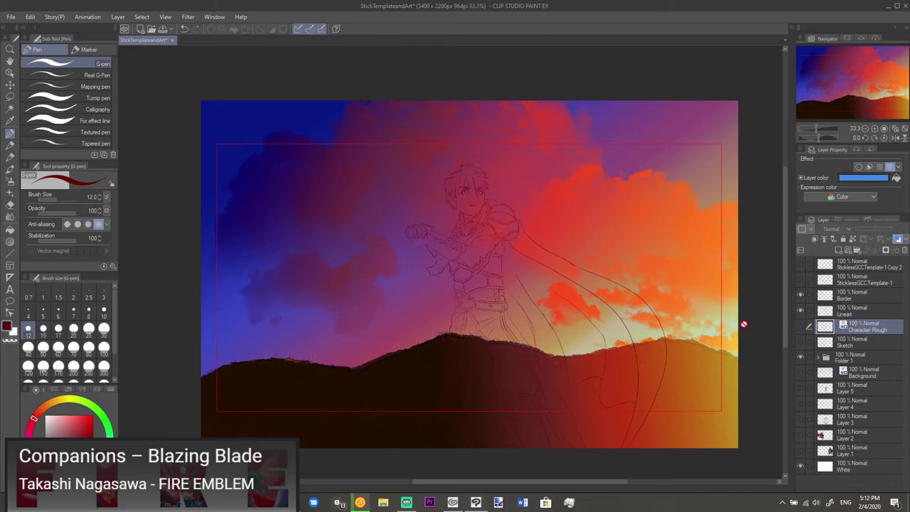
# - Erase the rough, kinked bend of the cape's inner fold line on the Lineart layer with the Hard eraser
pyautogui.scroll(1, 644, 326)
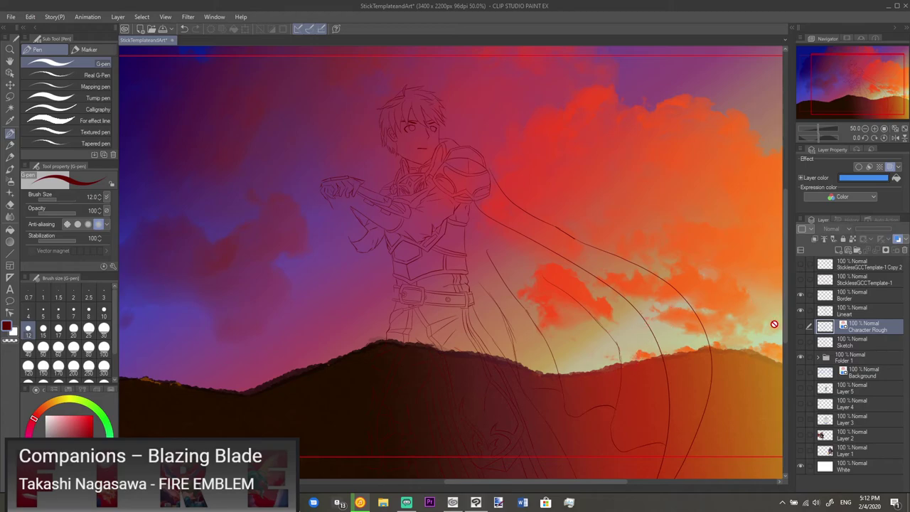
pyautogui.scroll(2, 651, 363)
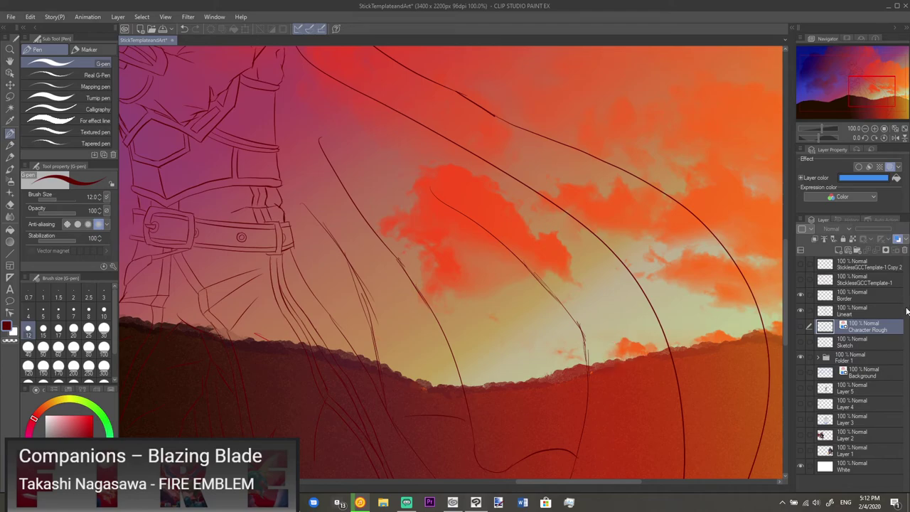
pyautogui.click(853, 307)
pyautogui.press('e')
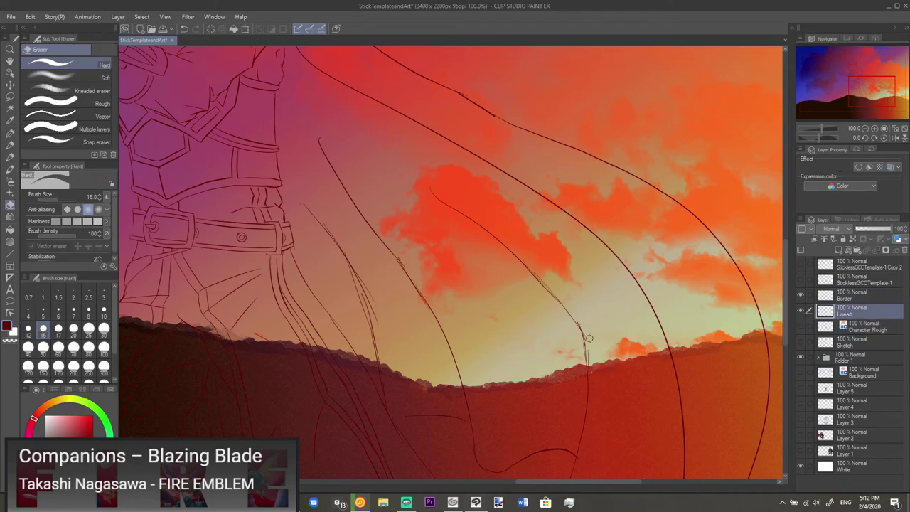
pyautogui.moveTo(588, 337)
pyautogui.mouseDown()
pyautogui.moveTo(590, 363)
pyautogui.moveTo(585, 333)
pyautogui.mouseUp()
pyautogui.press('p')
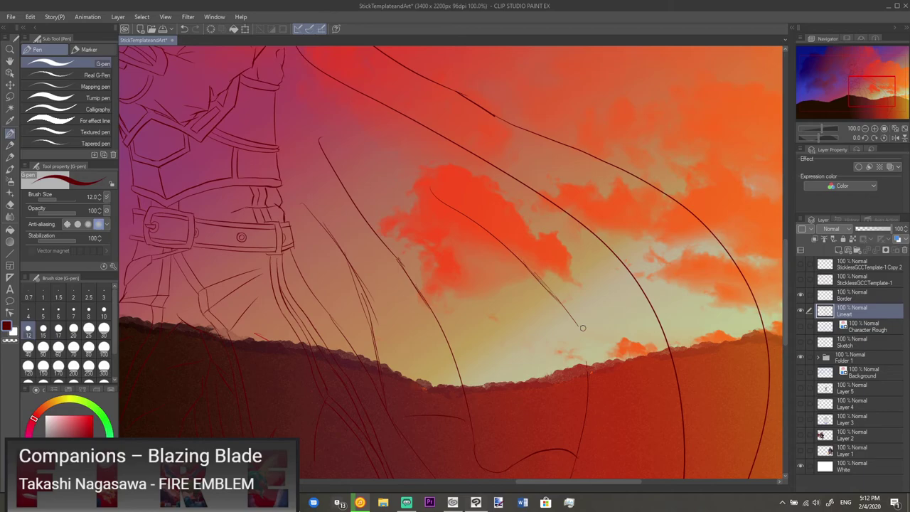
# - Redraw the erased bend of the inner cape fold with the G-pen, undoing and repeating strokes until the curve is smooth
pyautogui.moveTo(578, 321); pyautogui.dragTo(588, 365)
pyautogui.hotkey('ctrl', 'z')
pyautogui.hotkey('ctrl', 'z')
pyautogui.moveTo(577, 324); pyautogui.dragTo(587, 369)
pyautogui.hotkey('ctrl', 'z')
pyautogui.hotkey('ctrl', 'z')
pyautogui.press('e')
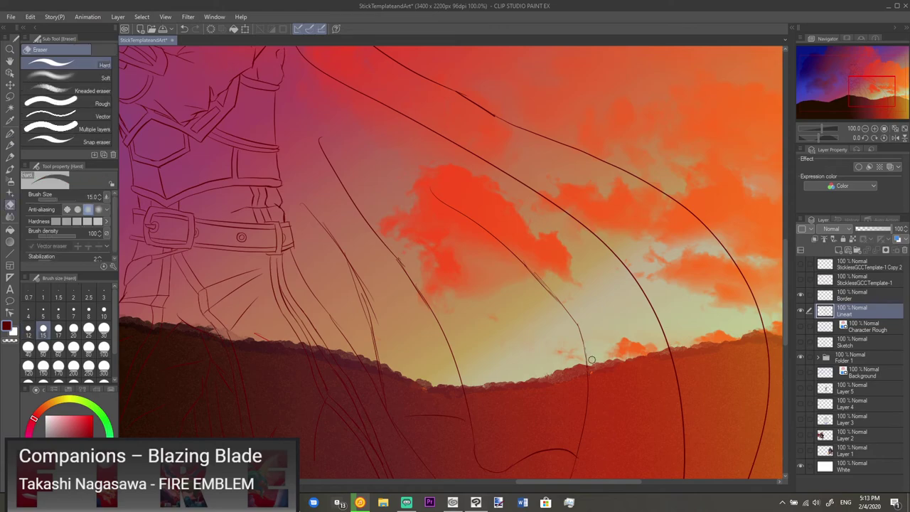
pyautogui.press('p')
pyautogui.press('e')
pyautogui.press('p')
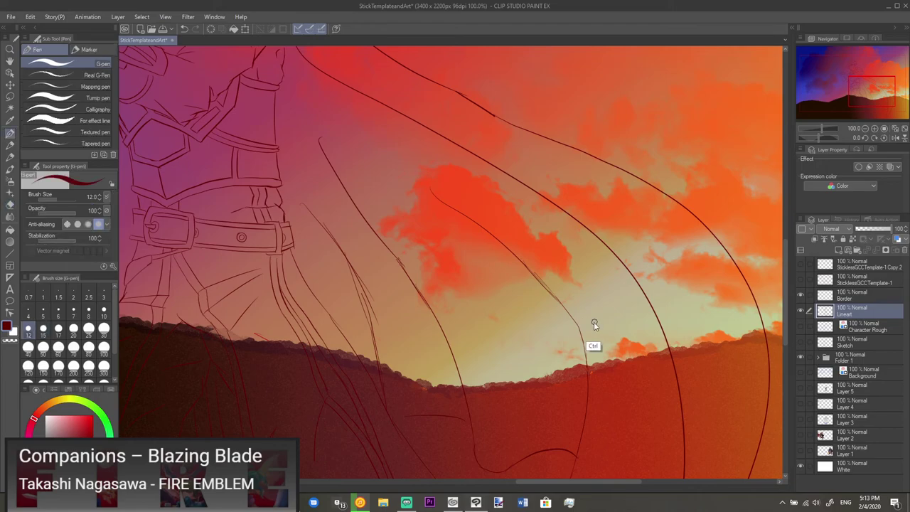
# - Erase the doubled strokes in the cape fold beside the knight's belt and redraw it as one clean G-pen curve
pyautogui.scroll(-2, 593, 324)
pyautogui.scroll(2, 590, 321)
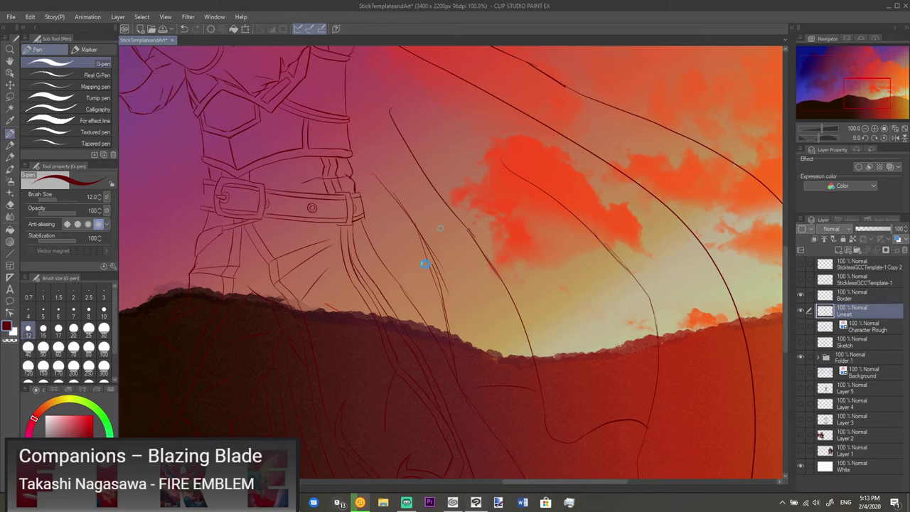
pyautogui.press('e')
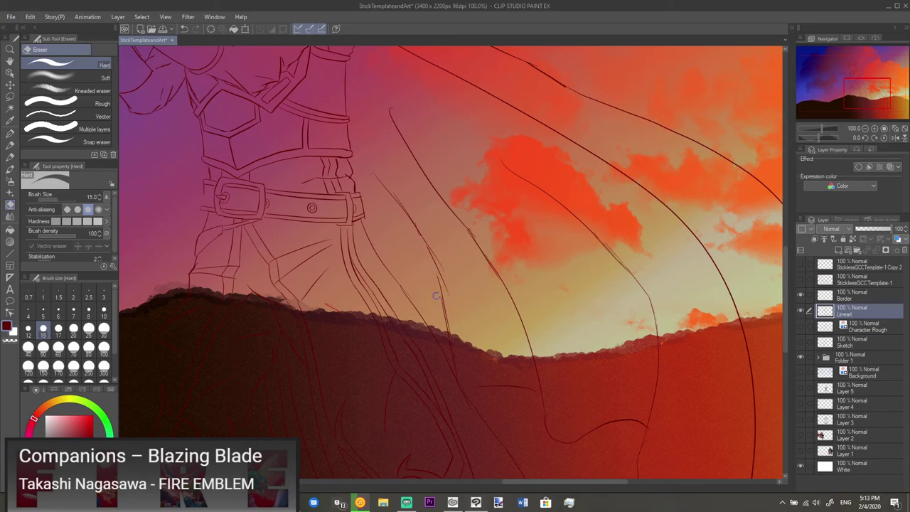
pyautogui.moveTo(448, 286)
pyautogui.mouseDown()
pyautogui.moveTo(449, 294)
pyautogui.moveTo(428, 250)
pyautogui.mouseUp()
pyautogui.press('p')
pyautogui.moveTo(416, 226); pyautogui.dragTo(440, 281)
pyautogui.press('e')
pyautogui.press('p')
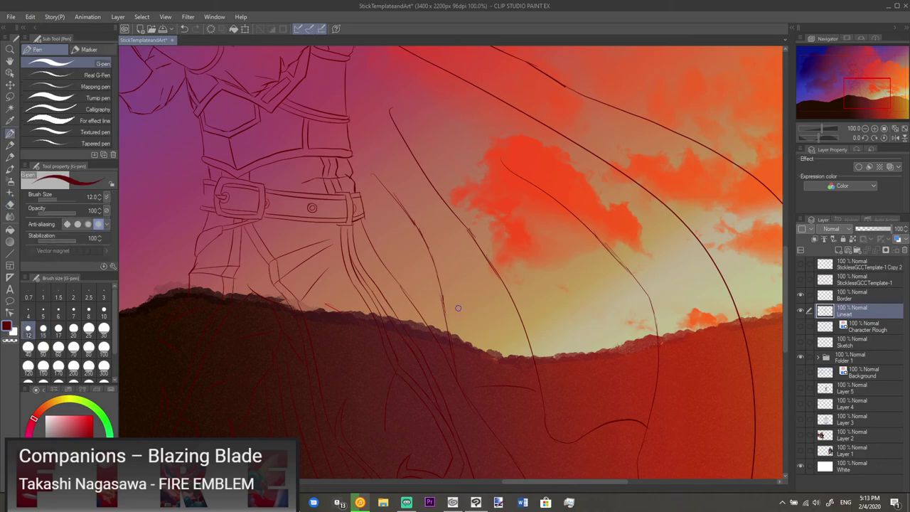
# - Examine the knight's line art and flowing cape against the sunset background
pyautogui.scroll(-1, 476, 288)
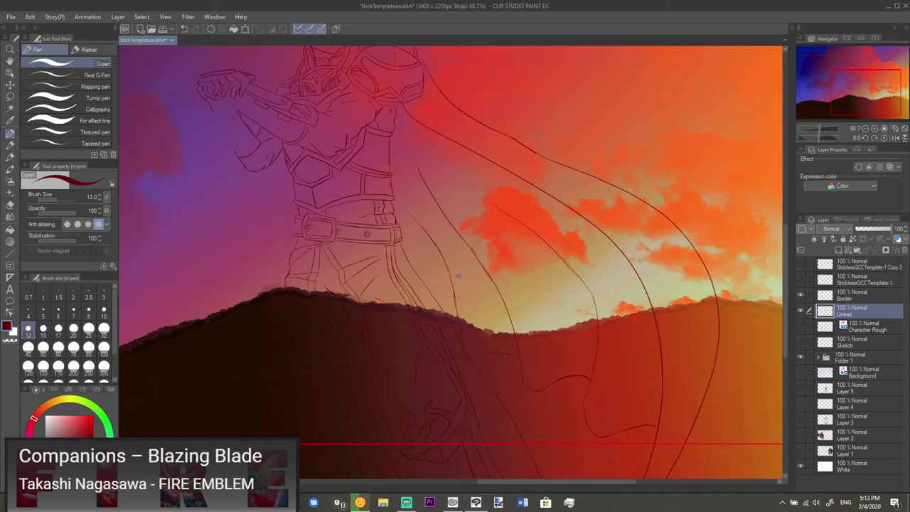
pyautogui.scroll(-1, 459, 277)
pyautogui.moveTo(457, 247); pyautogui.dragTo(495, 307)
pyautogui.moveTo(451, 269); pyautogui.dragTo(576, 212)
pyautogui.moveTo(446, 262); pyautogui.dragTo(512, 260)
pyautogui.moveTo(386, 152); pyautogui.dragTo(496, 305)
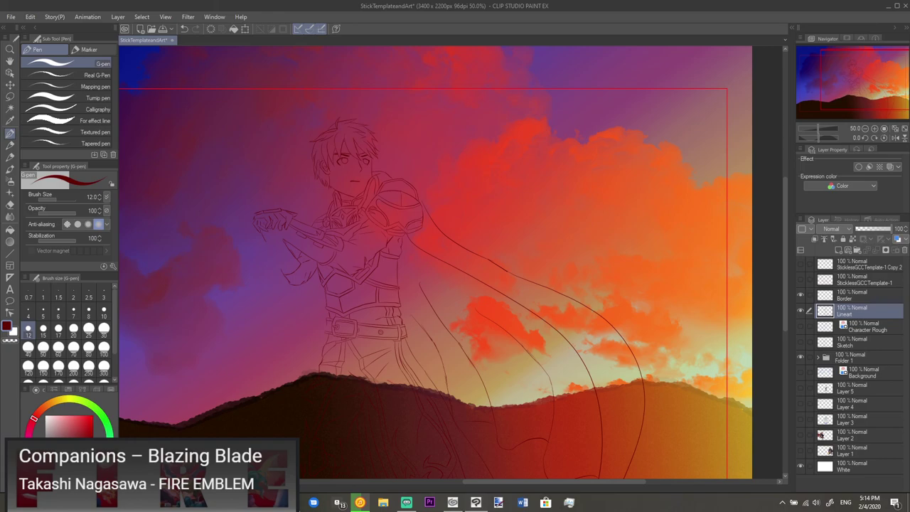
# - Sample blue from the sky as the drawing color, and replace it with the dark red sampled from the waist armor's line
pyautogui.keyDown('alt'); pyautogui.click(247, 300); pyautogui.keyUp('alt')
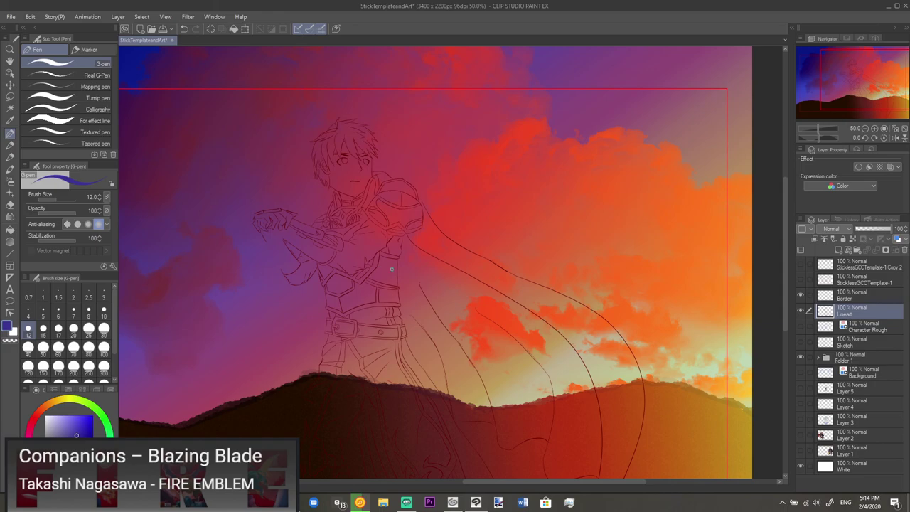
pyautogui.scroll(8, 346, 300)
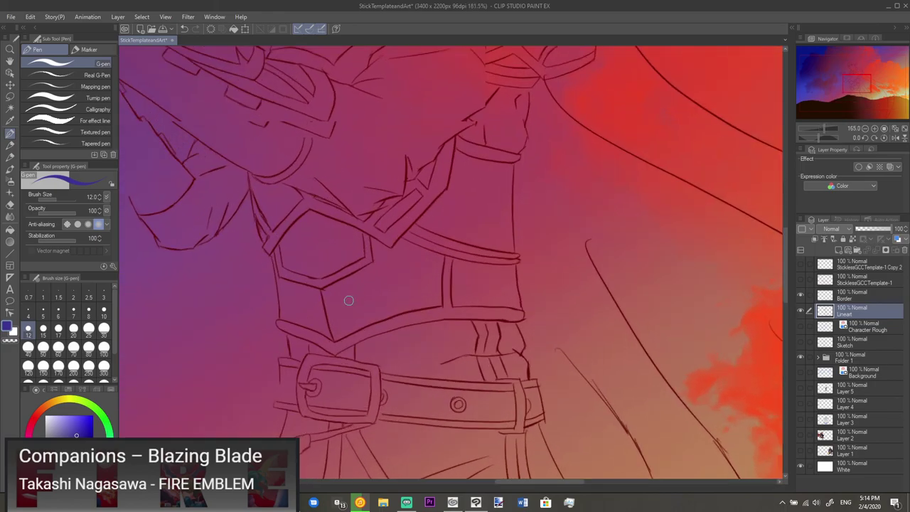
pyautogui.scroll(5, 324, 257)
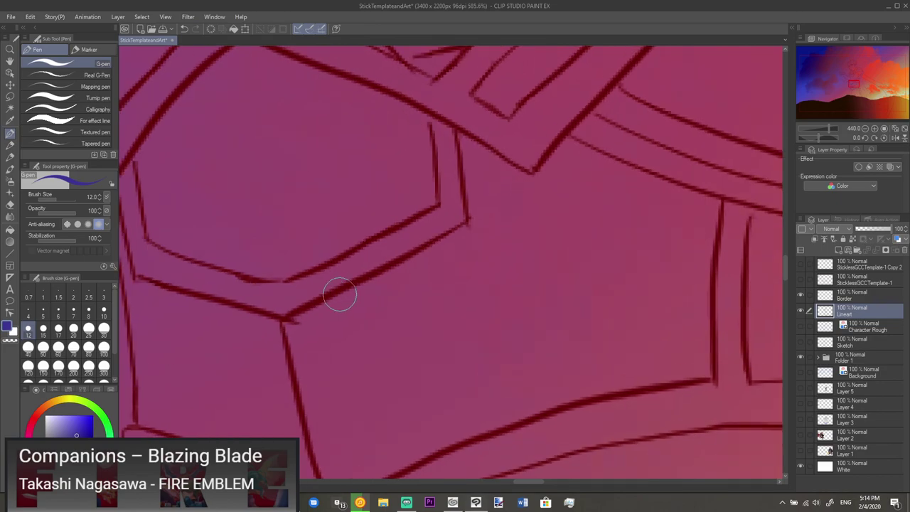
pyautogui.keyDown('alt'); pyautogui.click(332, 290); pyautogui.keyUp('alt')
pyautogui.keyDown('alt'); pyautogui.click(326, 293); pyautogui.keyUp('alt')
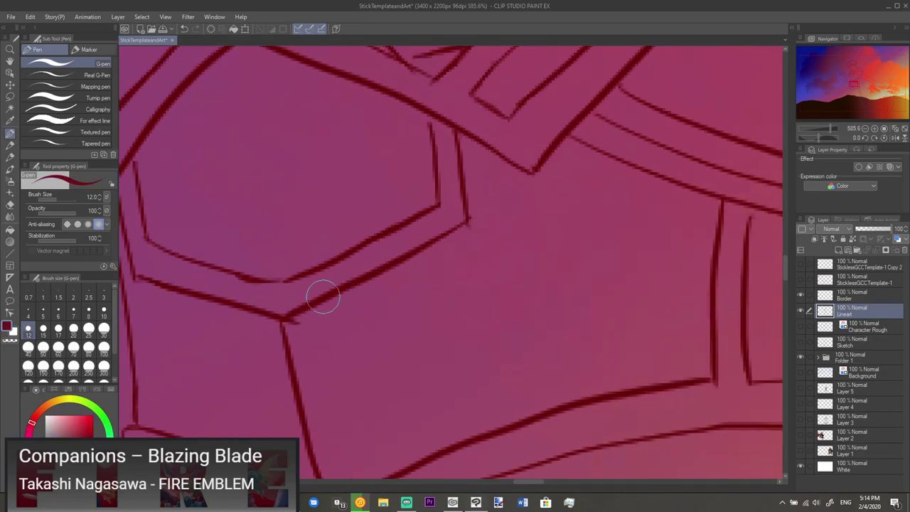
pyautogui.scroll(-13, 322, 296)
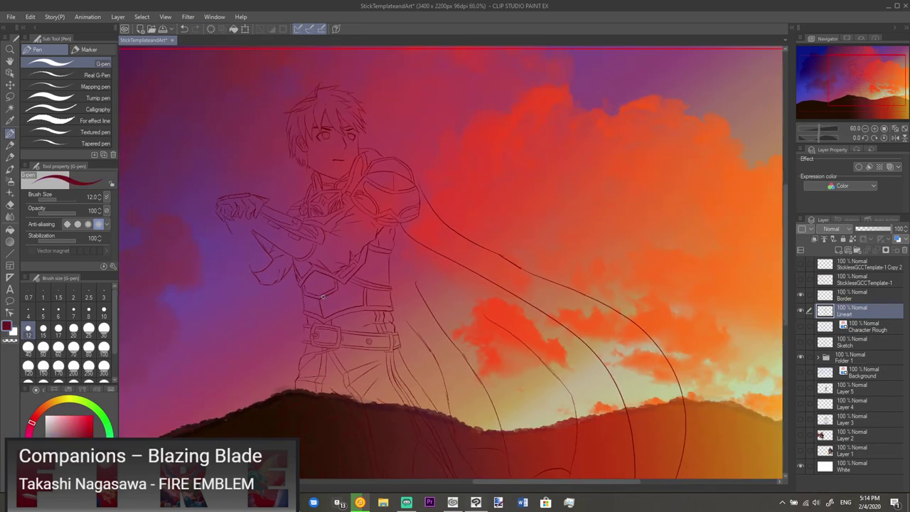
pyautogui.scroll(-1, 322, 296)
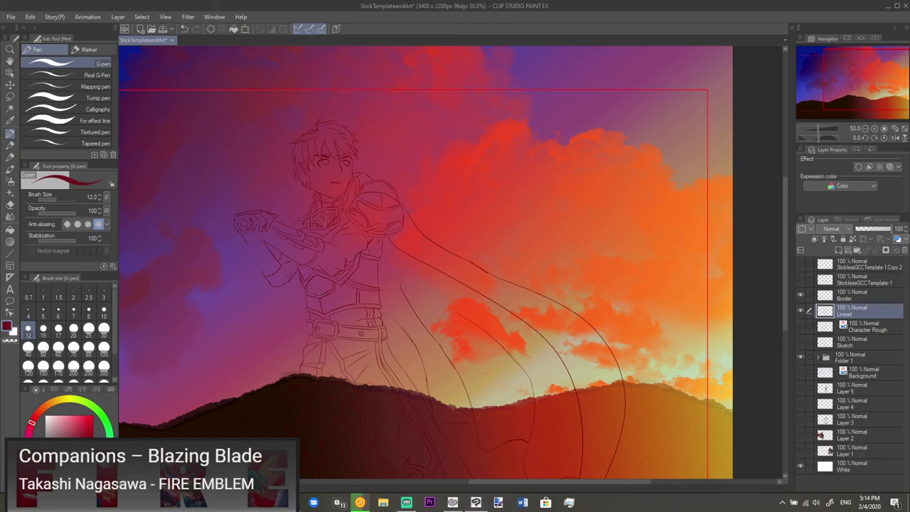